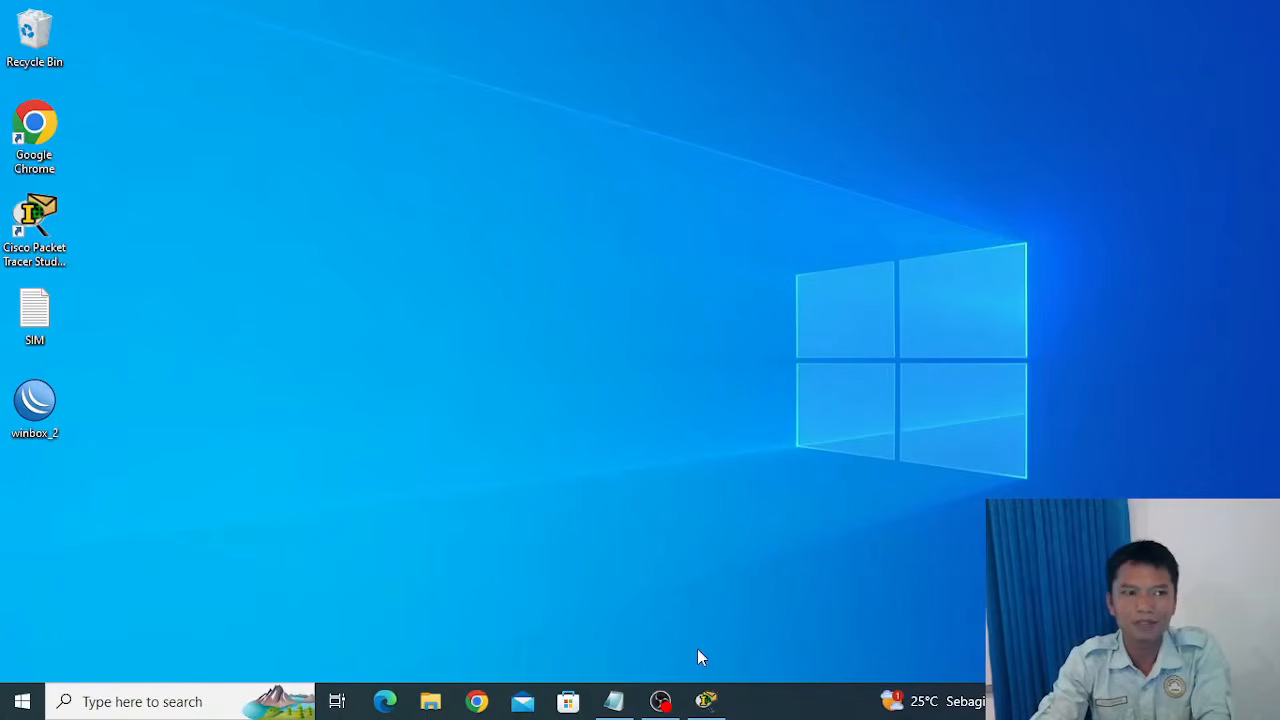
Switch to the TUGAS 2 project in Cisco Packet Tracer and change the second network's label to SMAN 2.
left_click(660, 701)
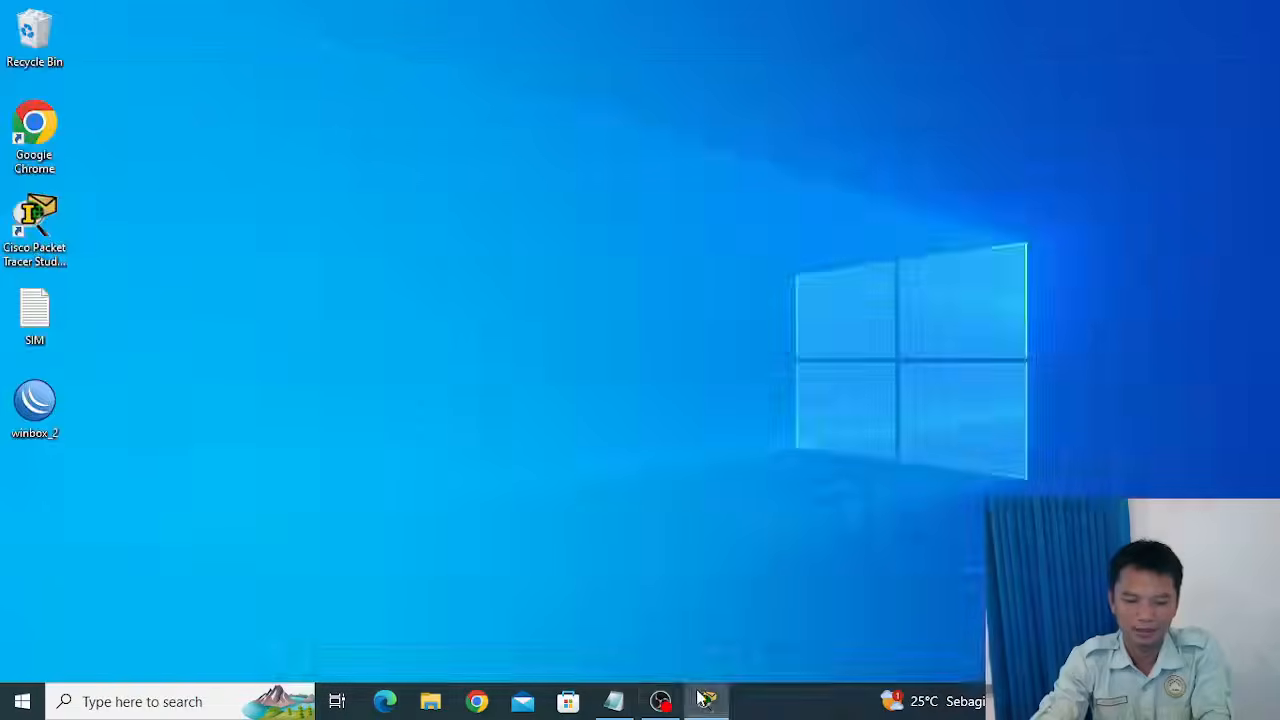
left_click(706, 701)
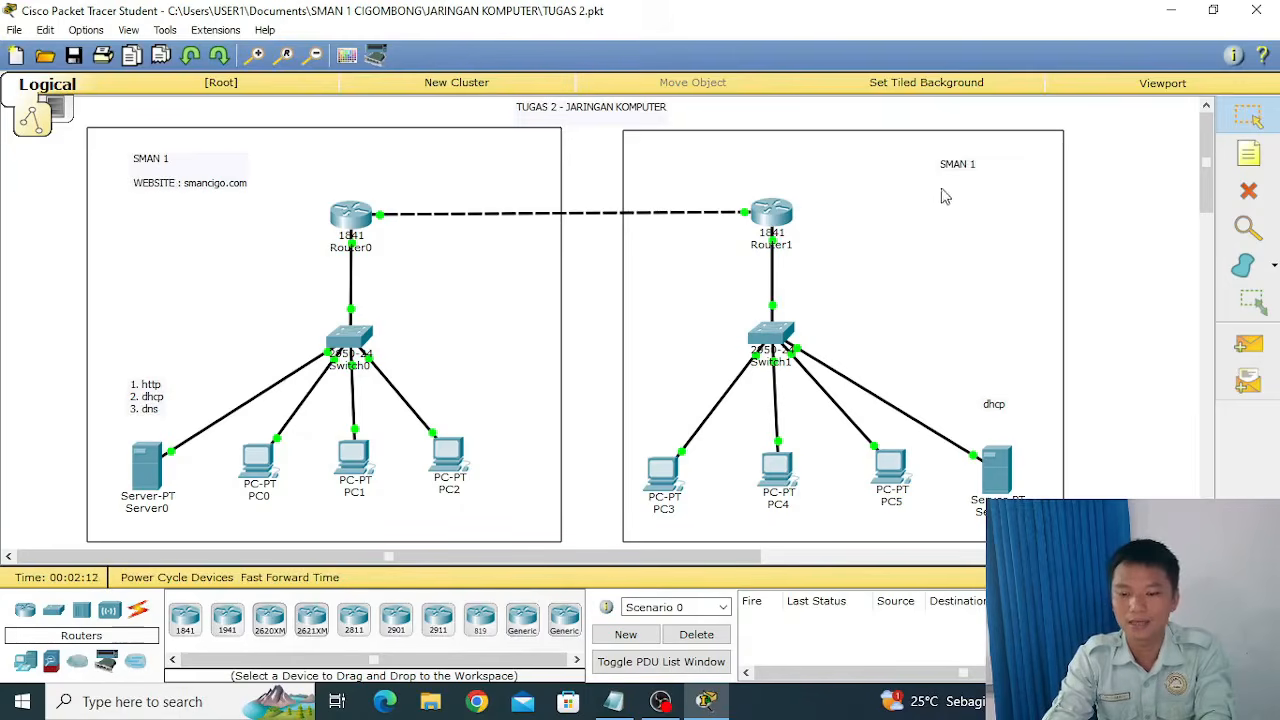
double_click(977, 168)
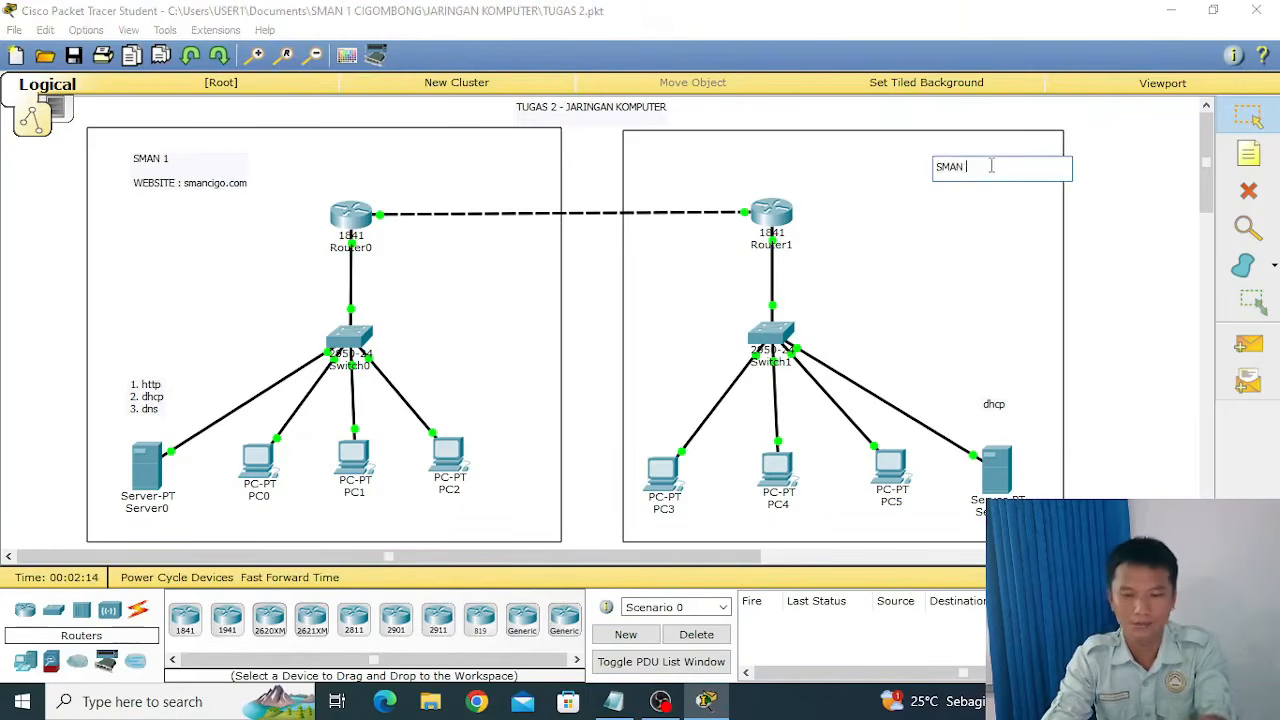
type("2")
left_click(1108, 214)
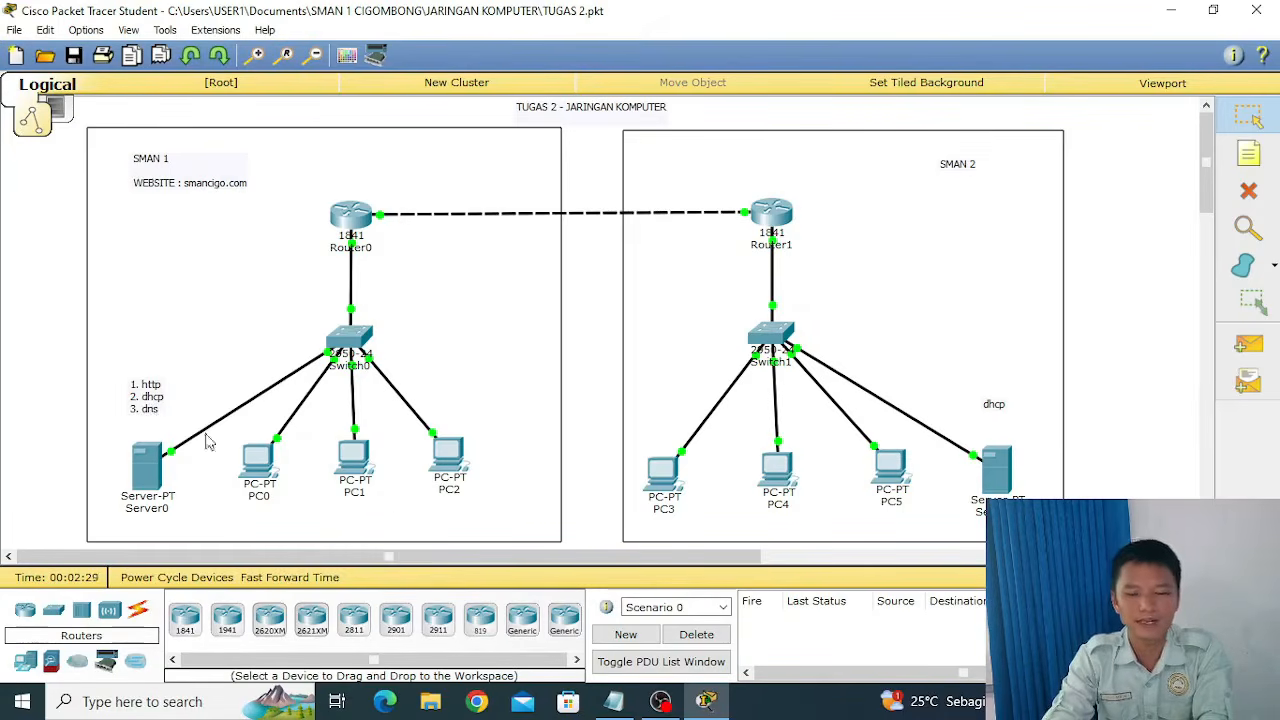
Move the dhcp note in the SMAN 2 network down so it sits just above its server.
mouse_move(847, 385)
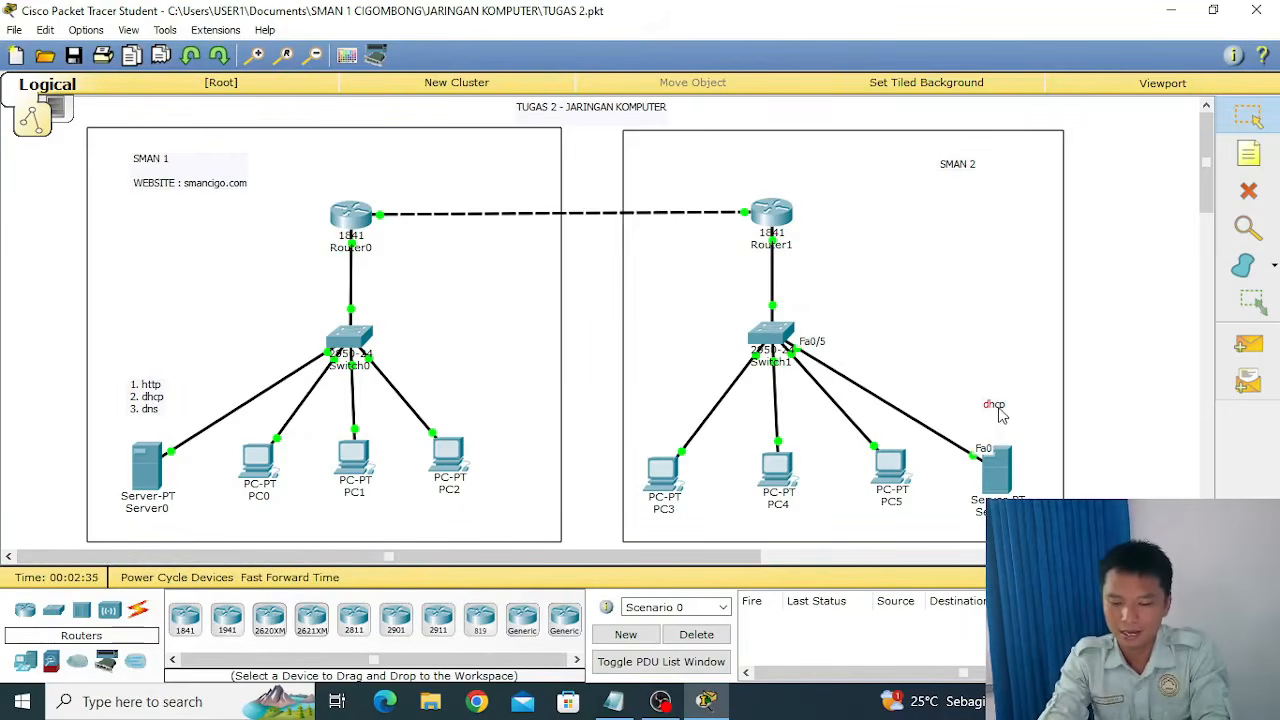
left_click_drag(1002, 415, 998, 432)
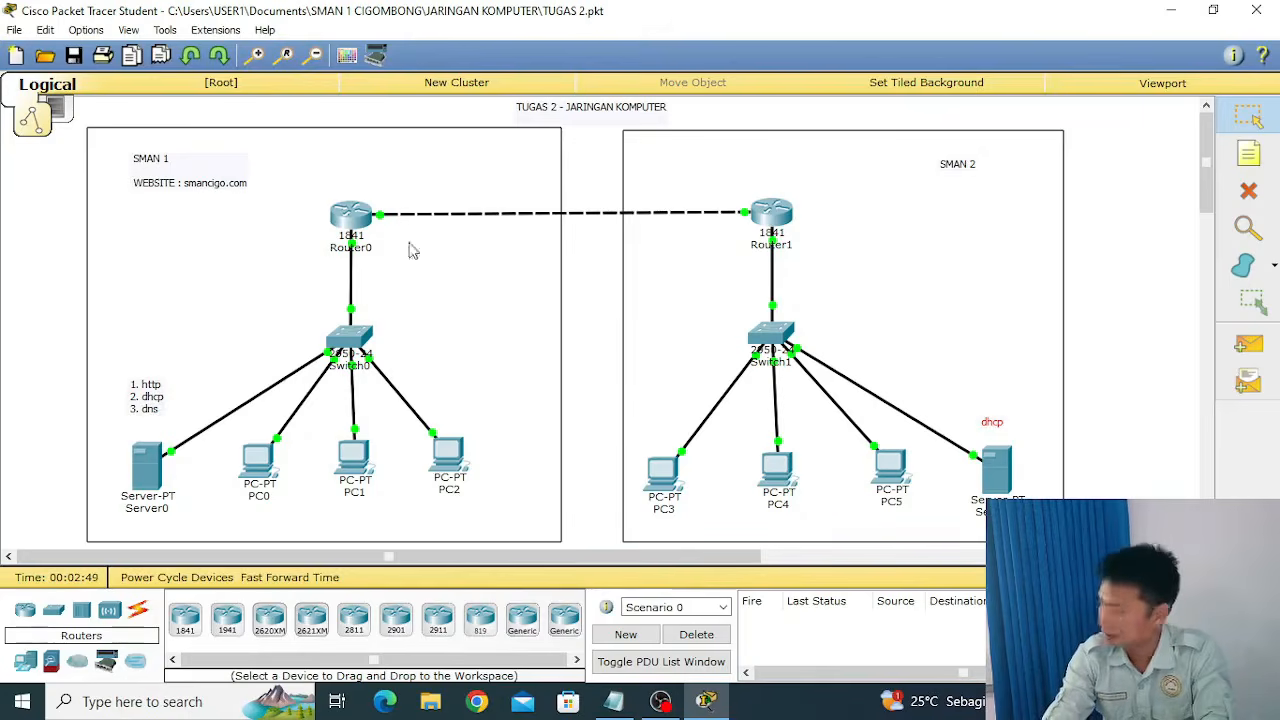
left_click(774, 220)
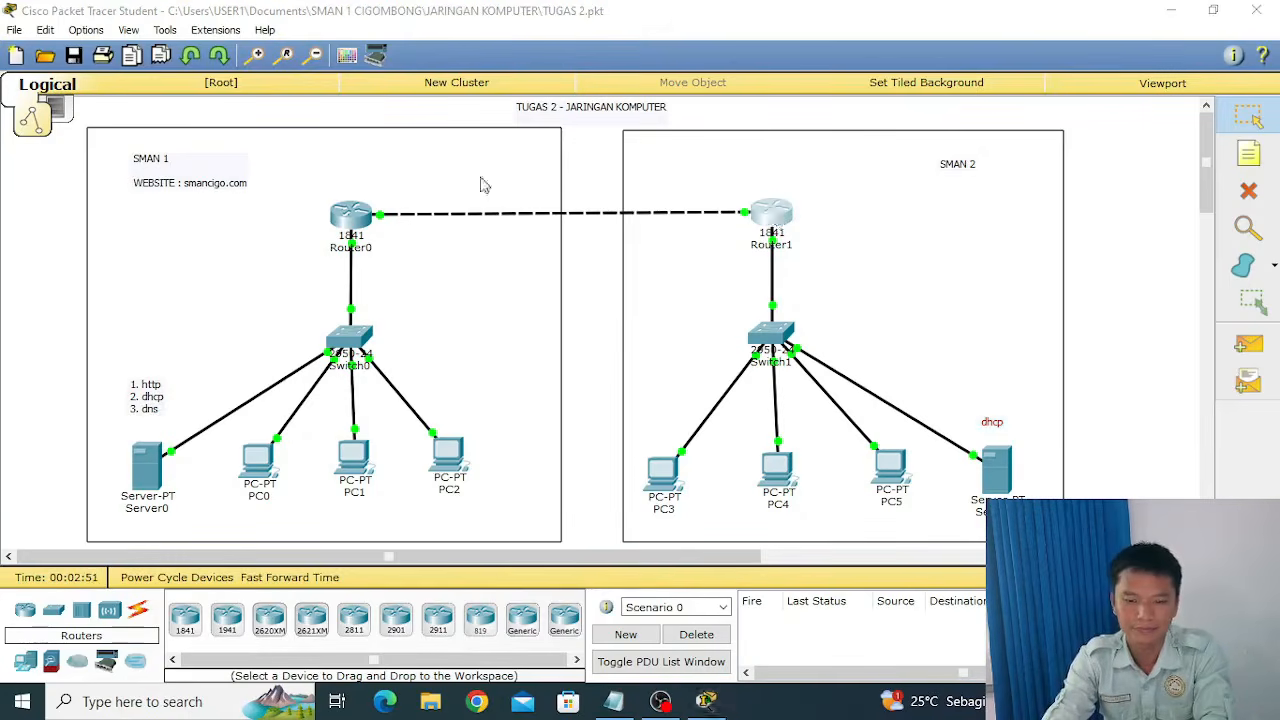
left_click(918, 132)
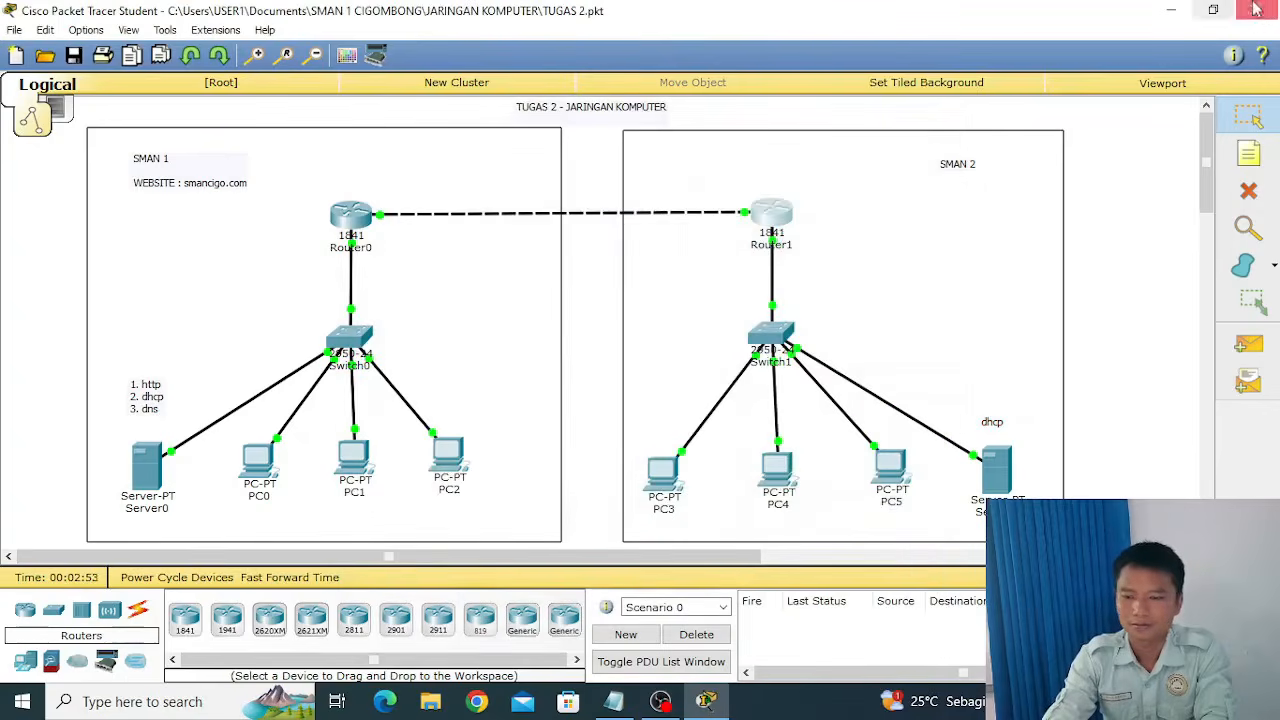
Minimize the TUGAS 2 project and launch a new, maximized Cisco Packet Tracer window with a blank workspace.
left_click(1172, 10)
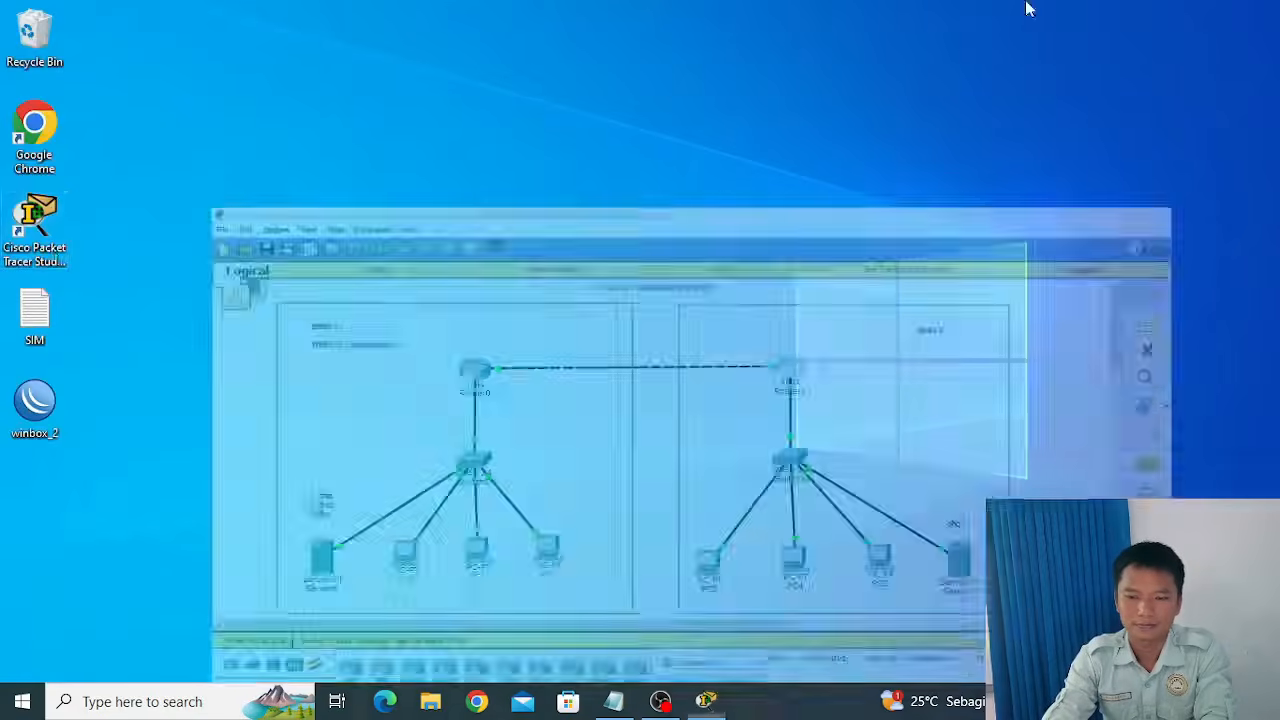
left_click(54, 241)
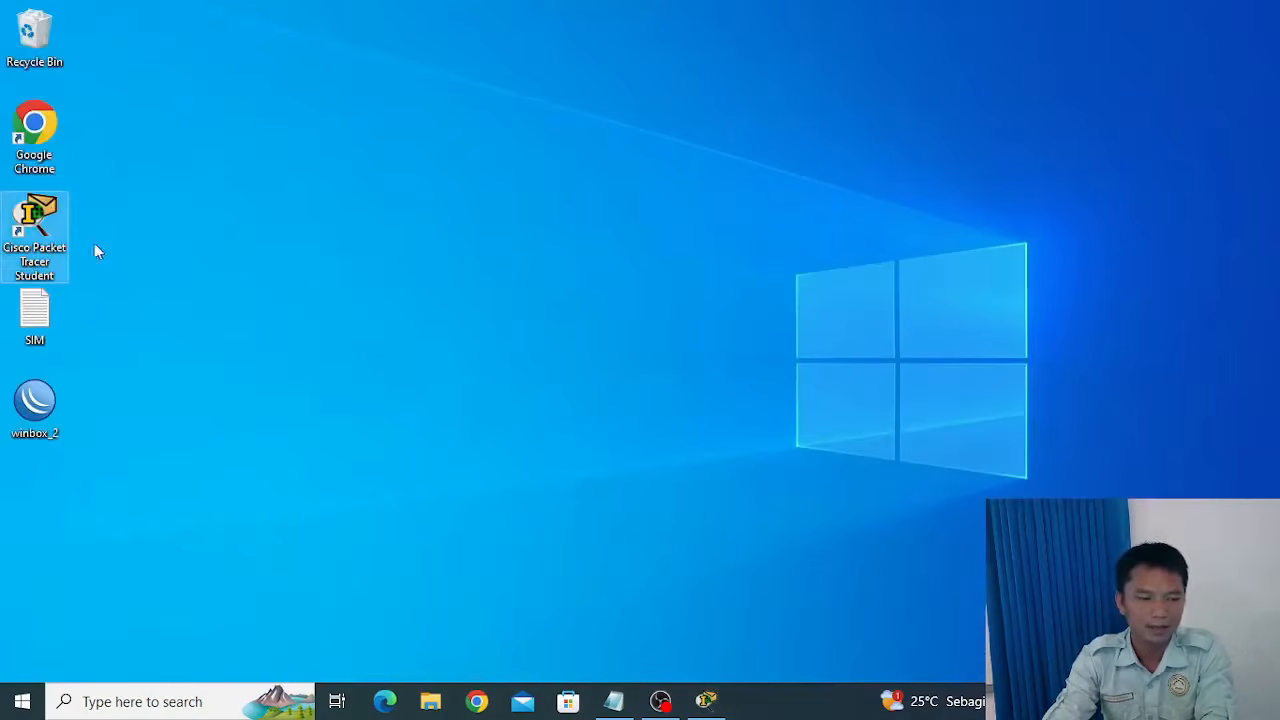
double_click(39, 227)
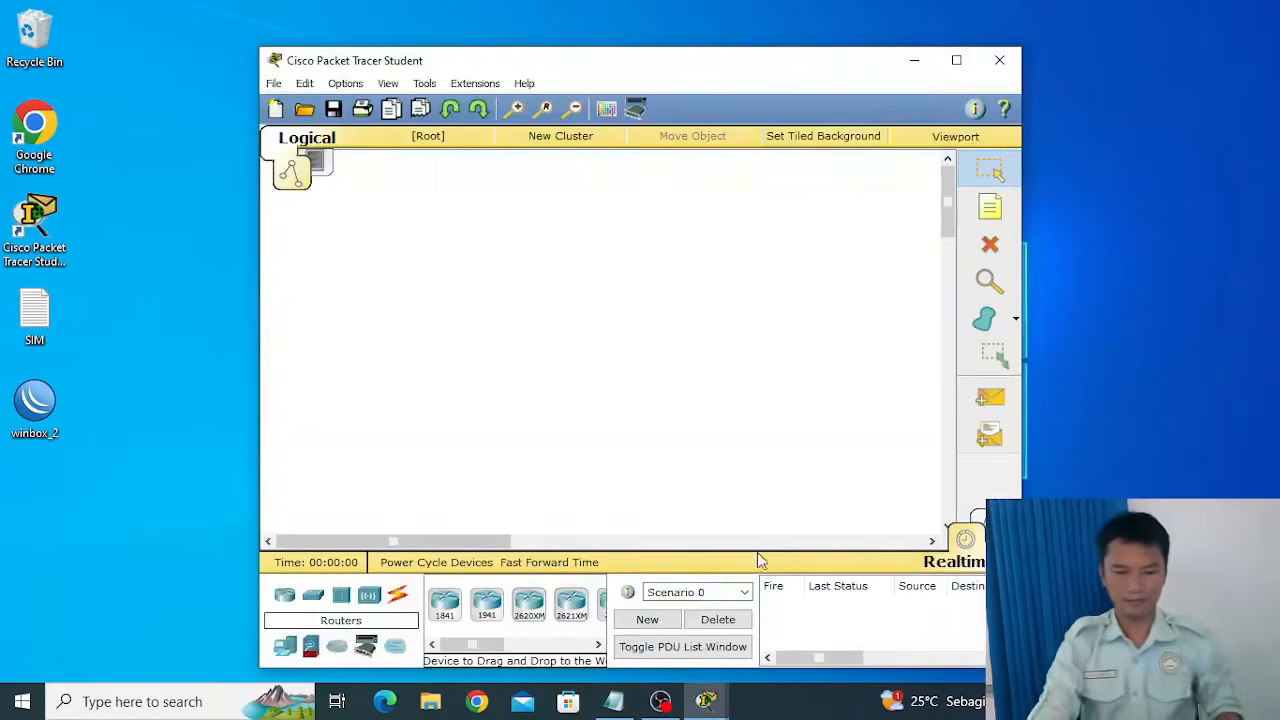
left_click(958, 62)
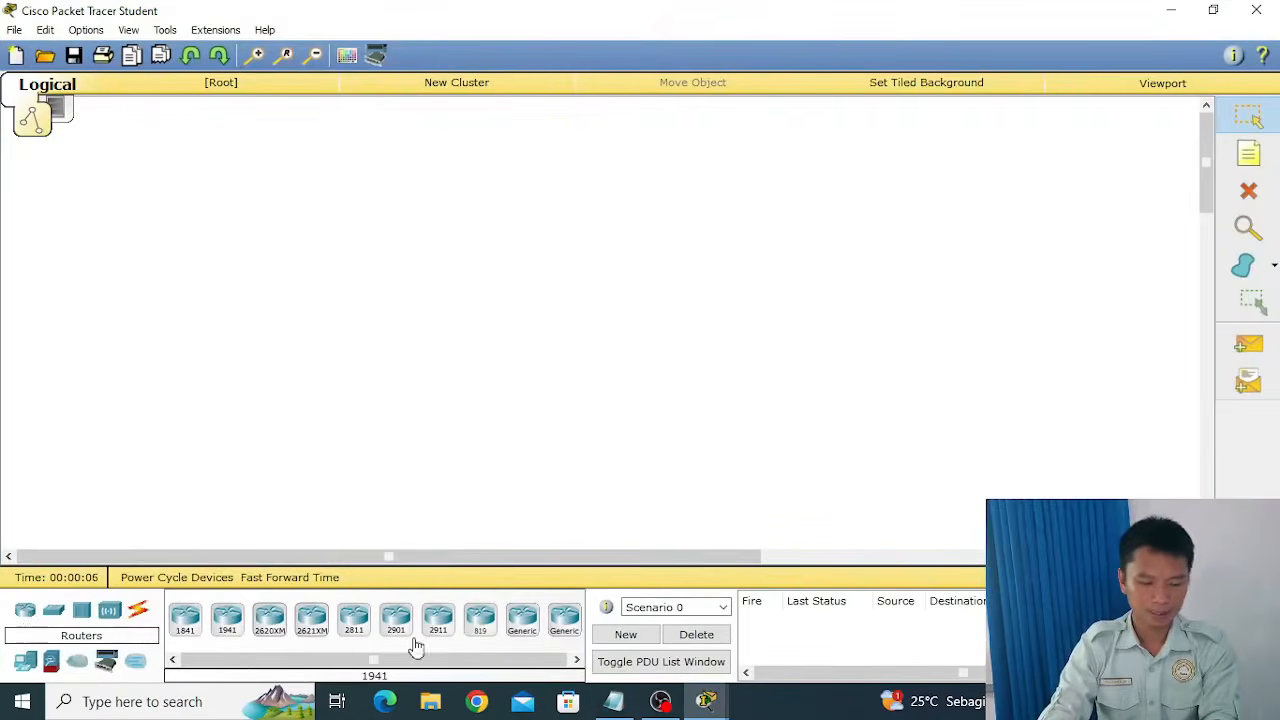
Place two 1841 routers side by side in the upper workspace, aligned at the same height.
left_click_drag(187, 628, 472, 220)
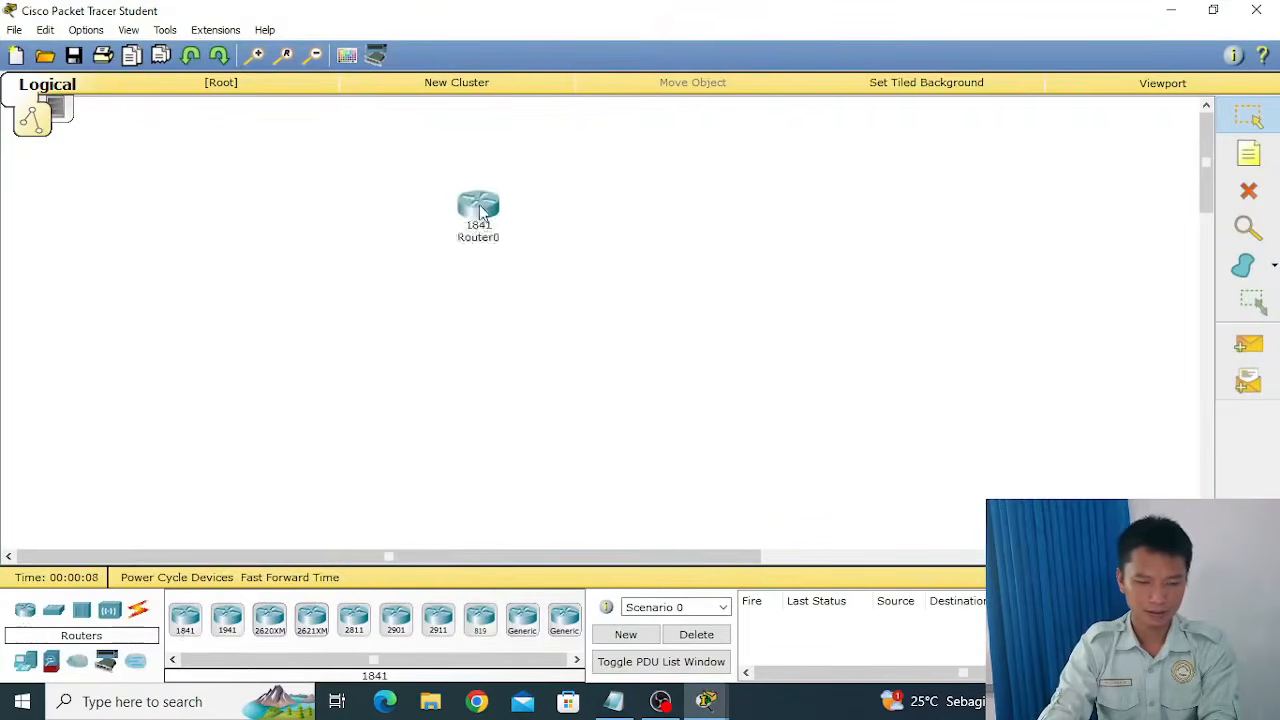
left_click(480, 213)
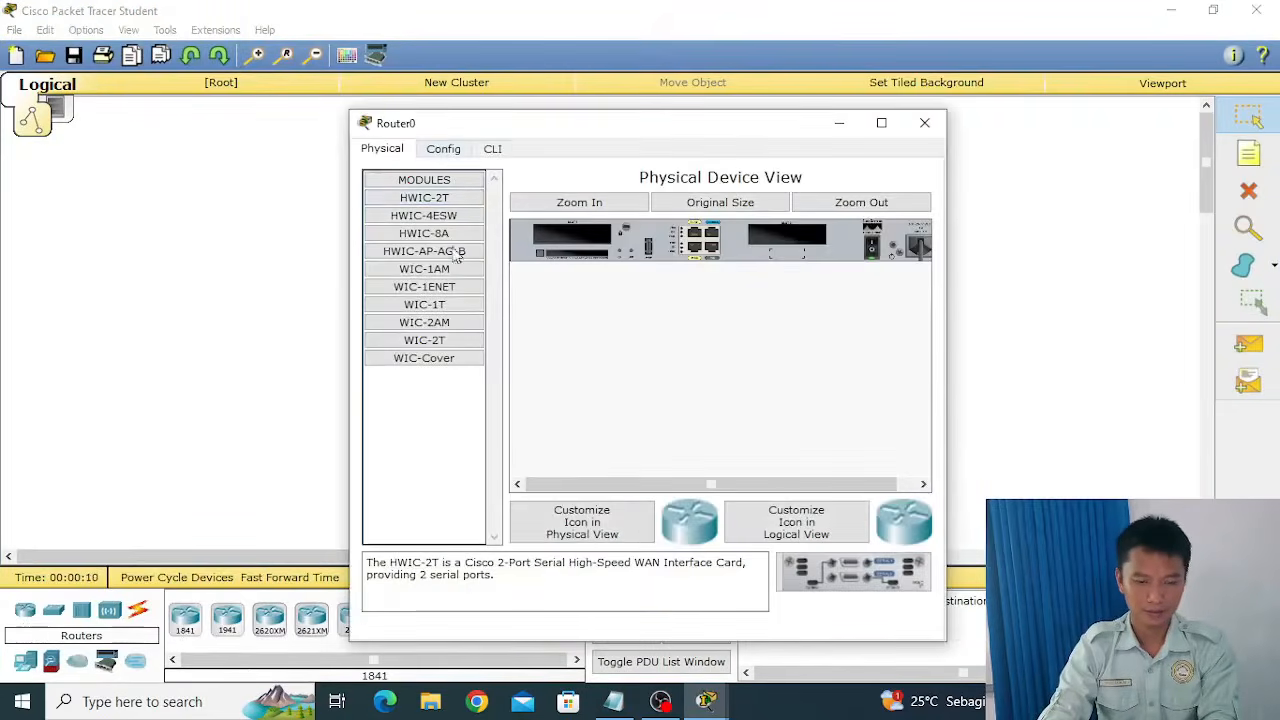
left_click(924, 122)
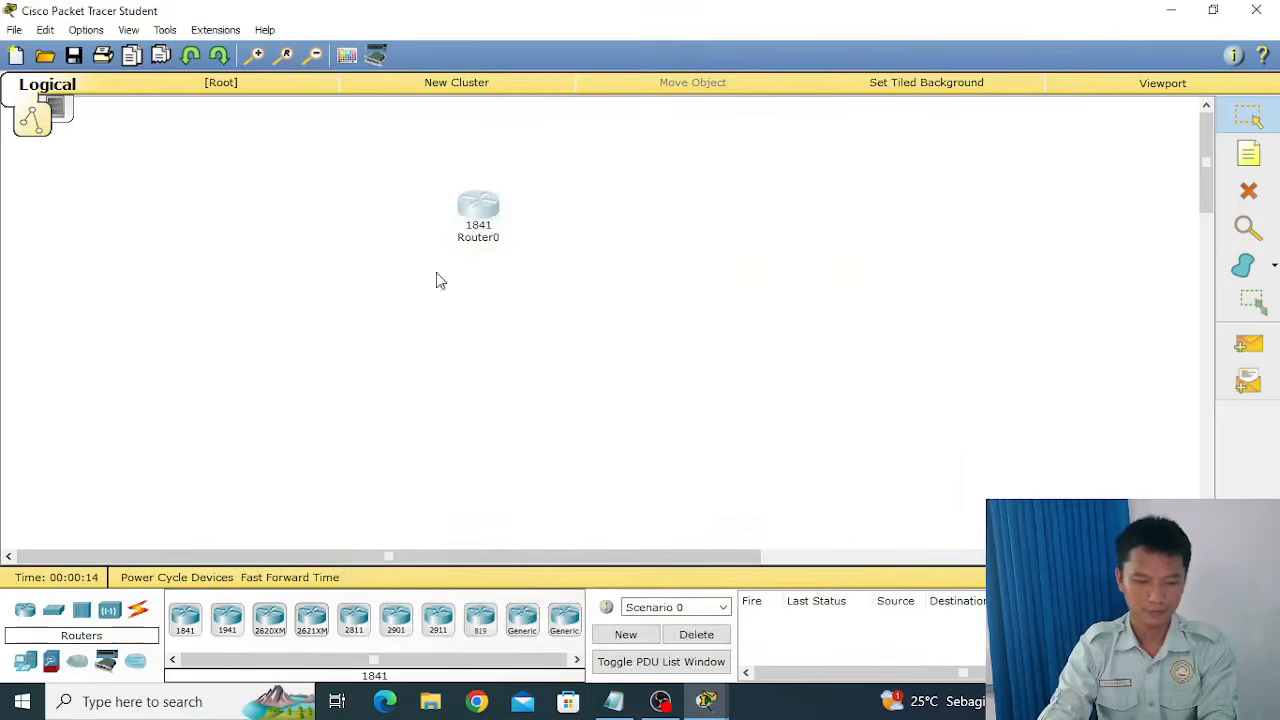
left_click_drag(185, 617, 763, 252)
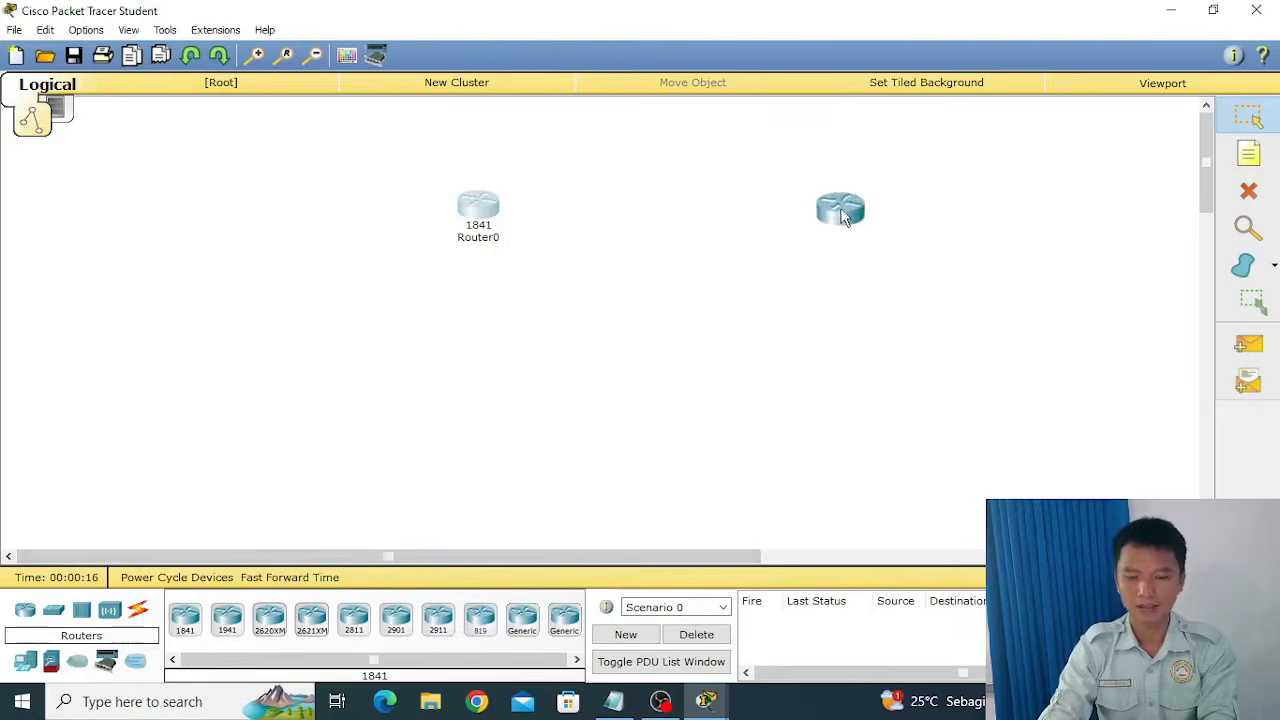
left_click(840, 215)
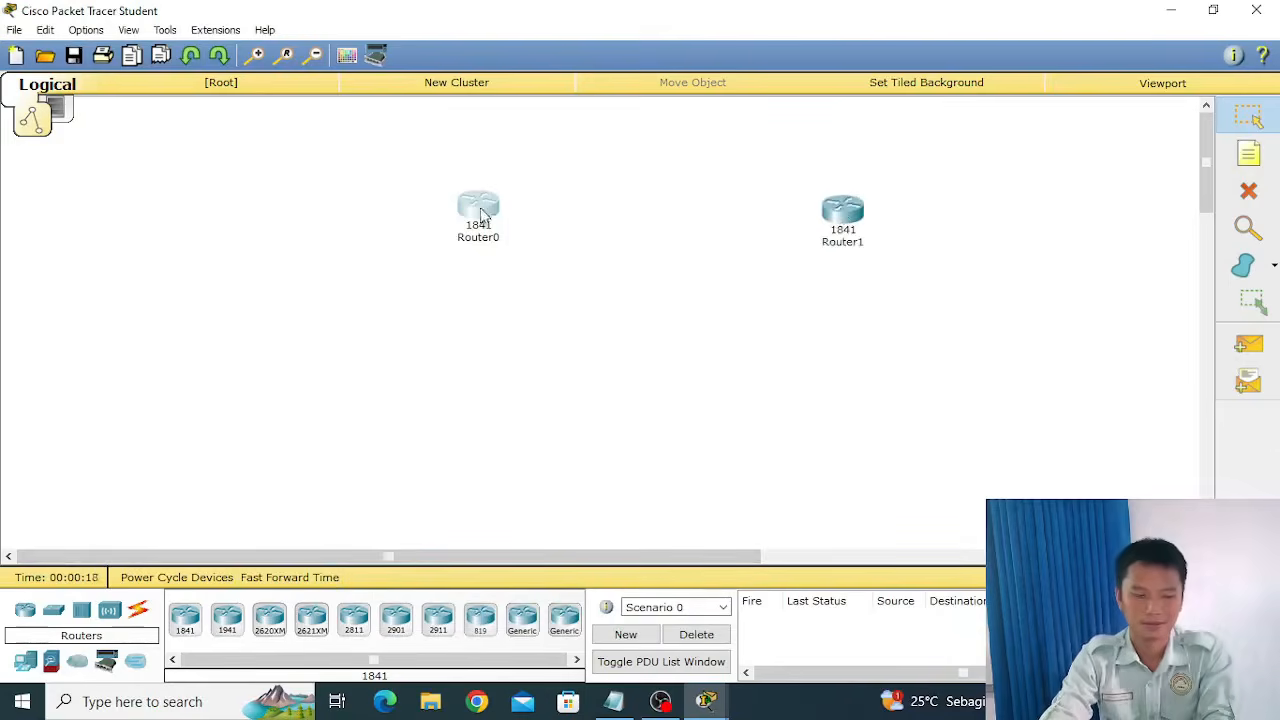
left_click_drag(481, 213, 477, 216)
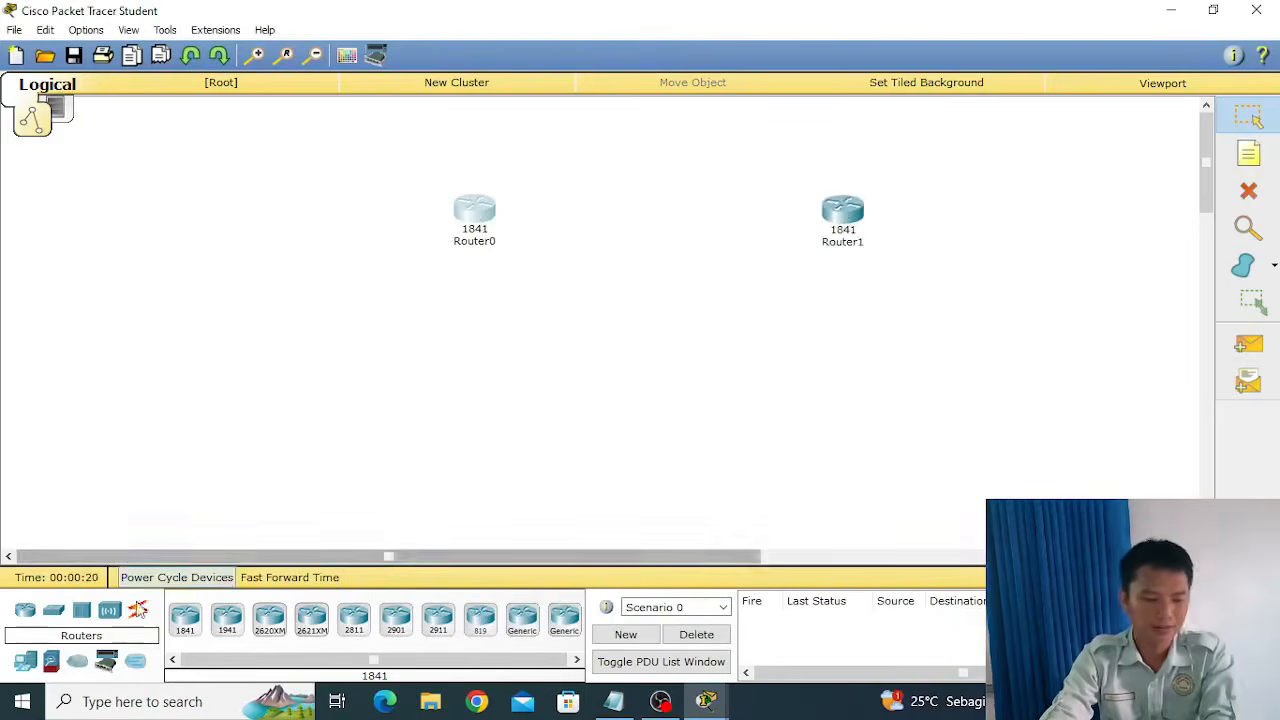
Add two 2950-24 switches to the workspace, one below each router.
left_click(53, 612)
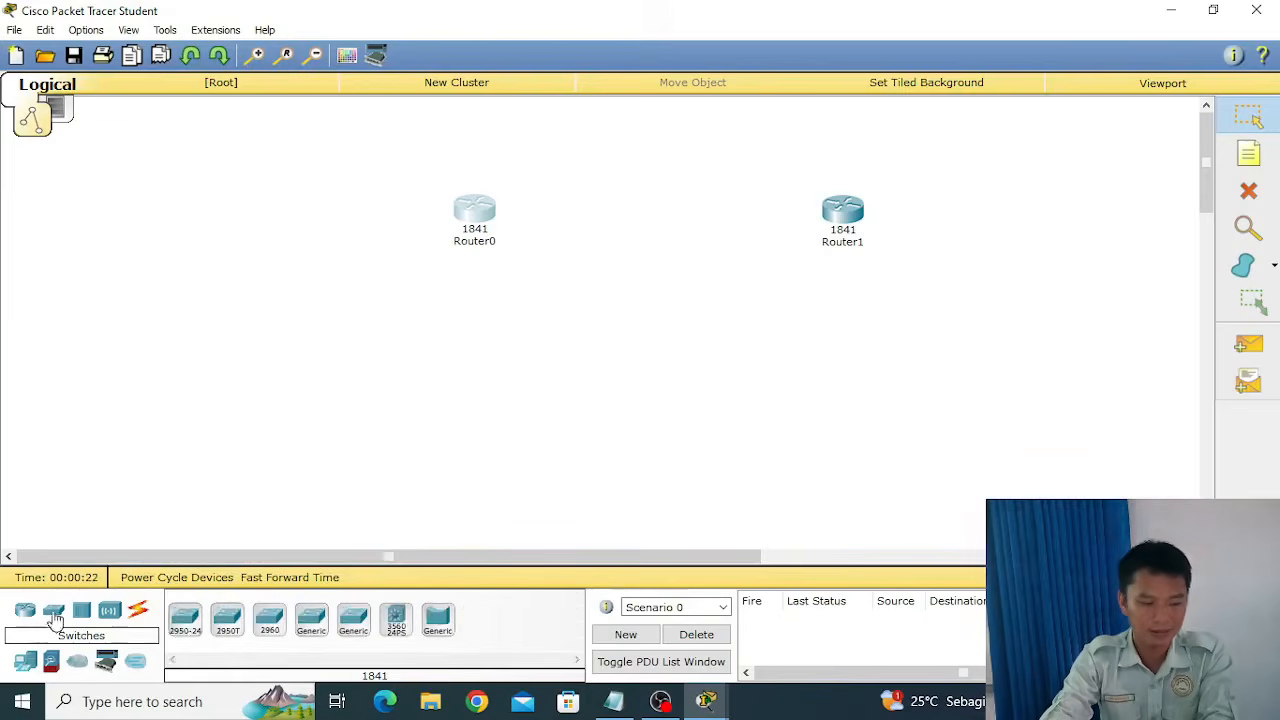
left_click(183, 620)
left_click(472, 345)
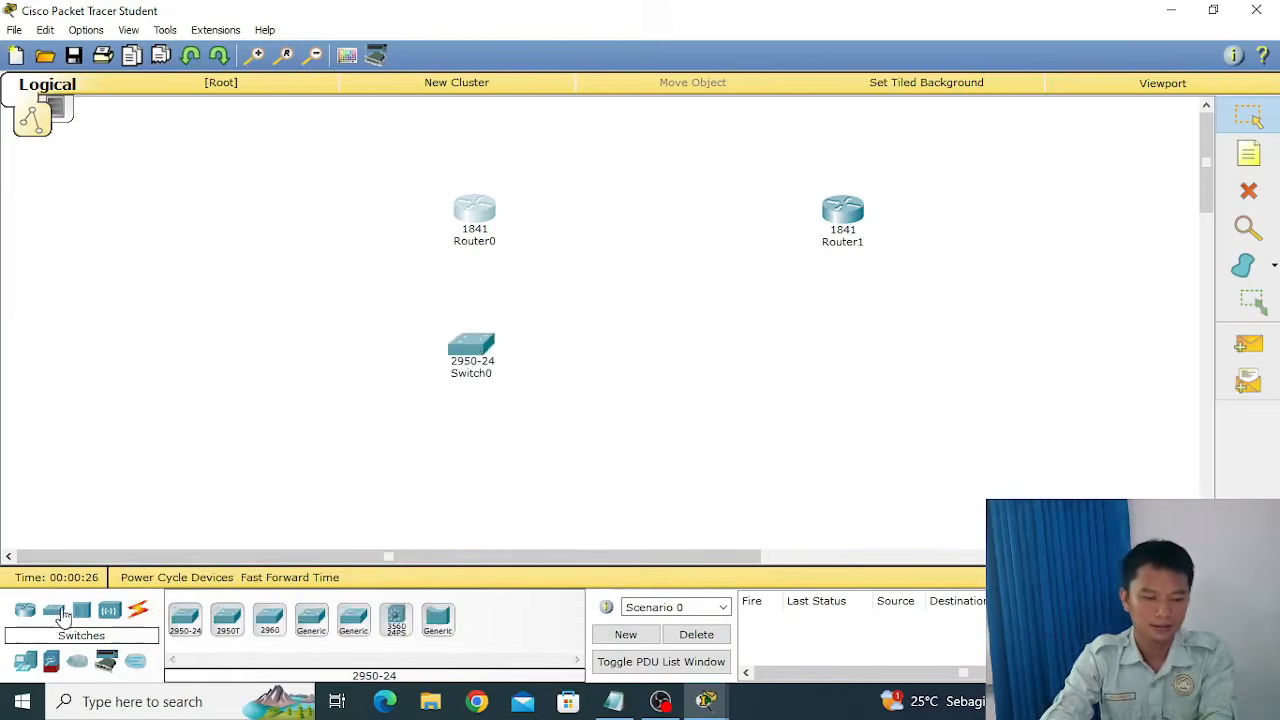
left_click(185, 620)
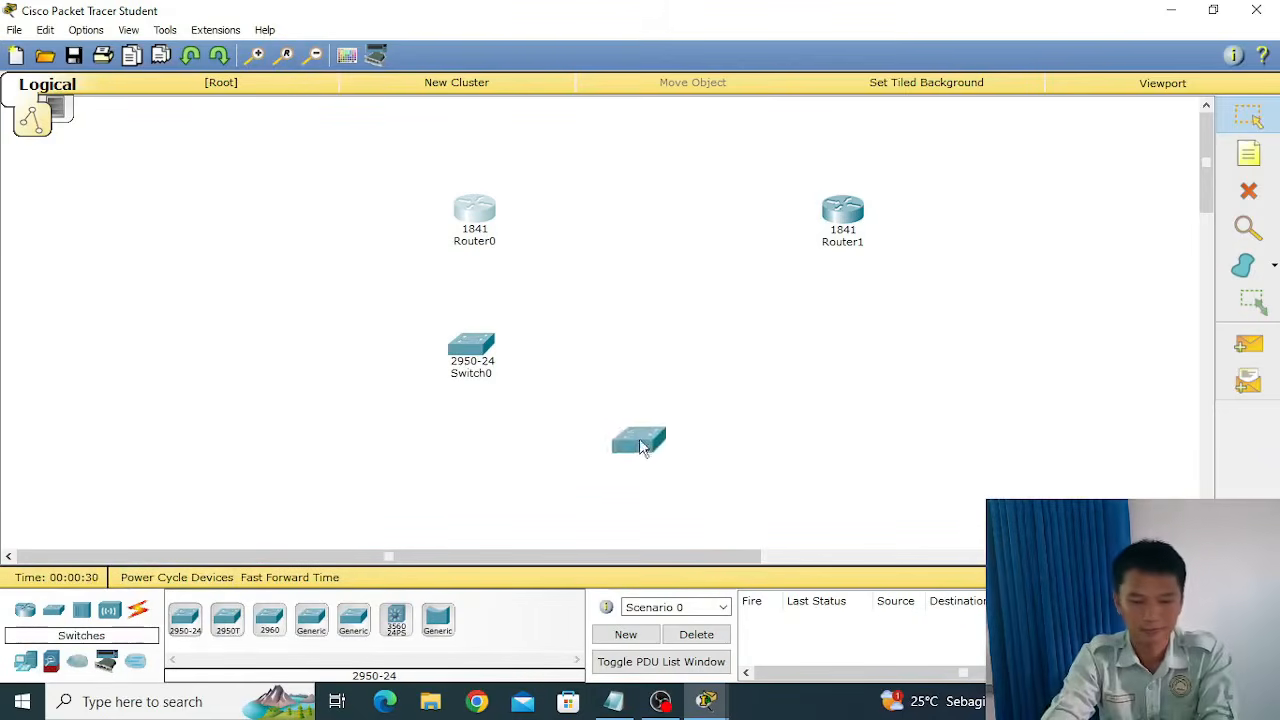
left_click(850, 356)
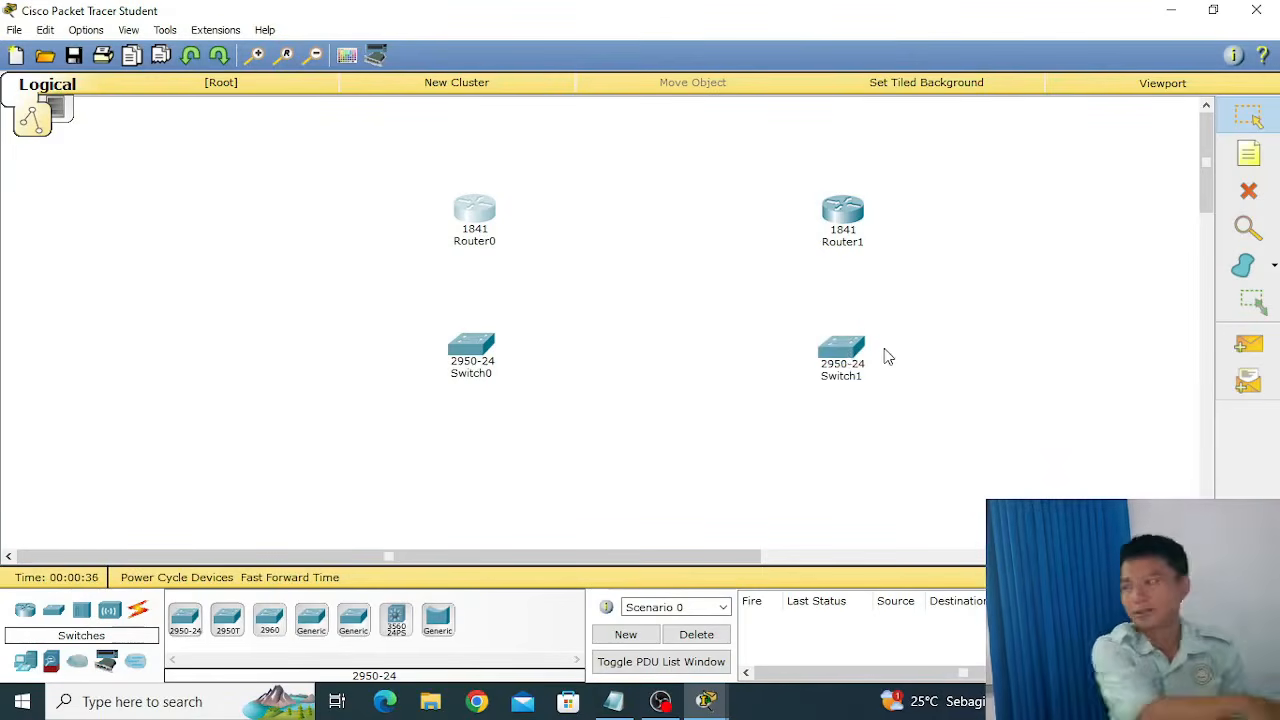
Add four generic PCs to the workspace, arranging two of them below each switch.
left_click(27, 663)
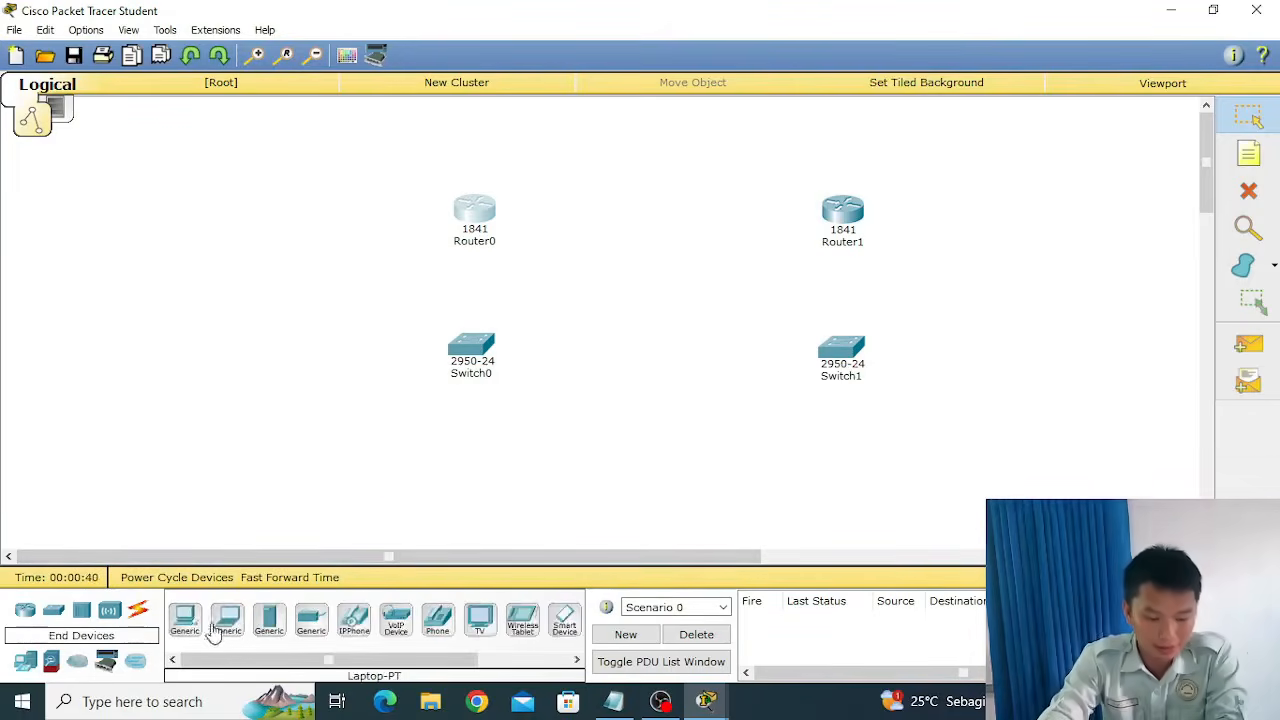
left_click_drag(183, 625, 460, 465)
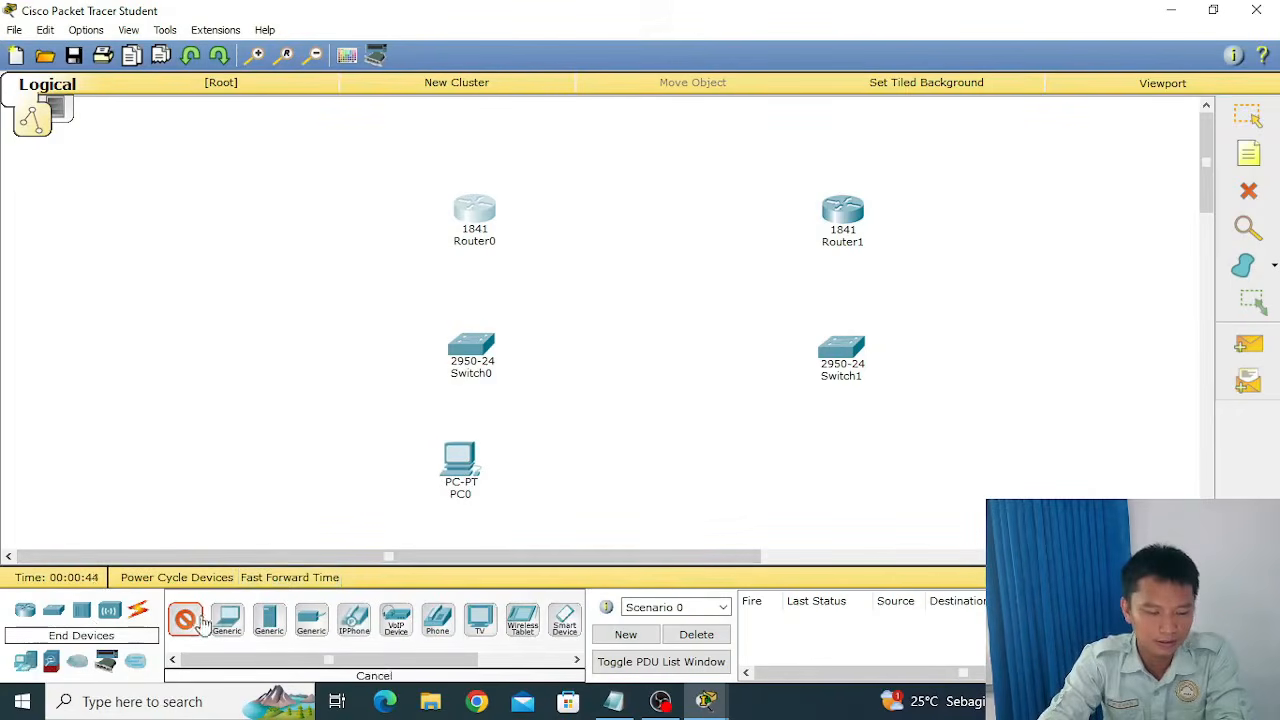
left_click_drag(195, 625, 540, 492)
left_click_drag(445, 466, 377, 475)
left_click_drag(527, 503, 528, 478)
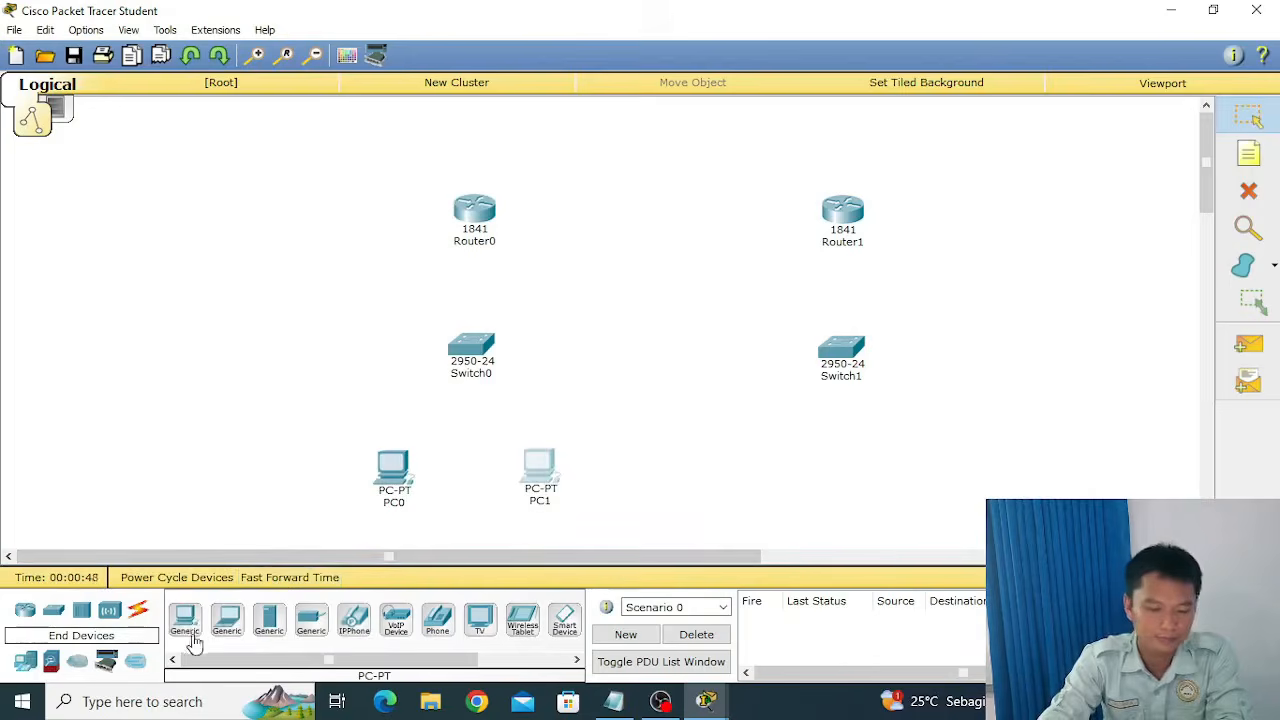
left_click_drag(192, 632, 783, 484)
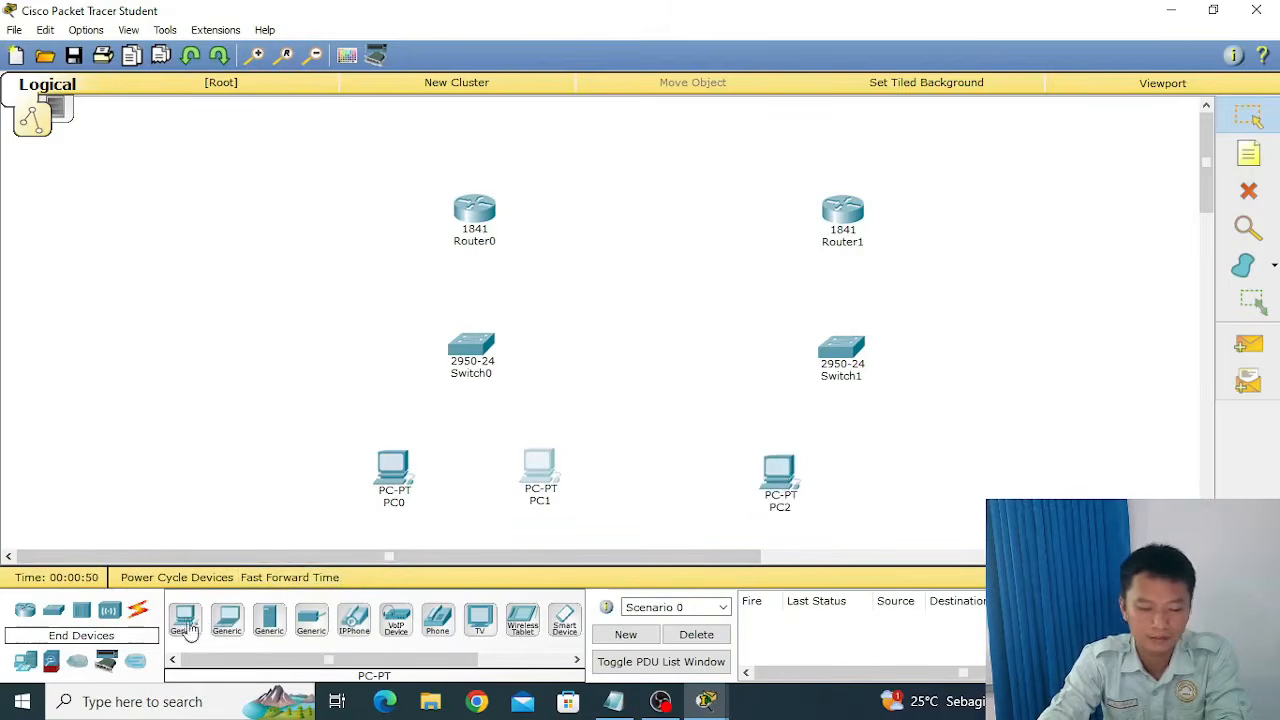
left_click_drag(184, 625, 936, 477)
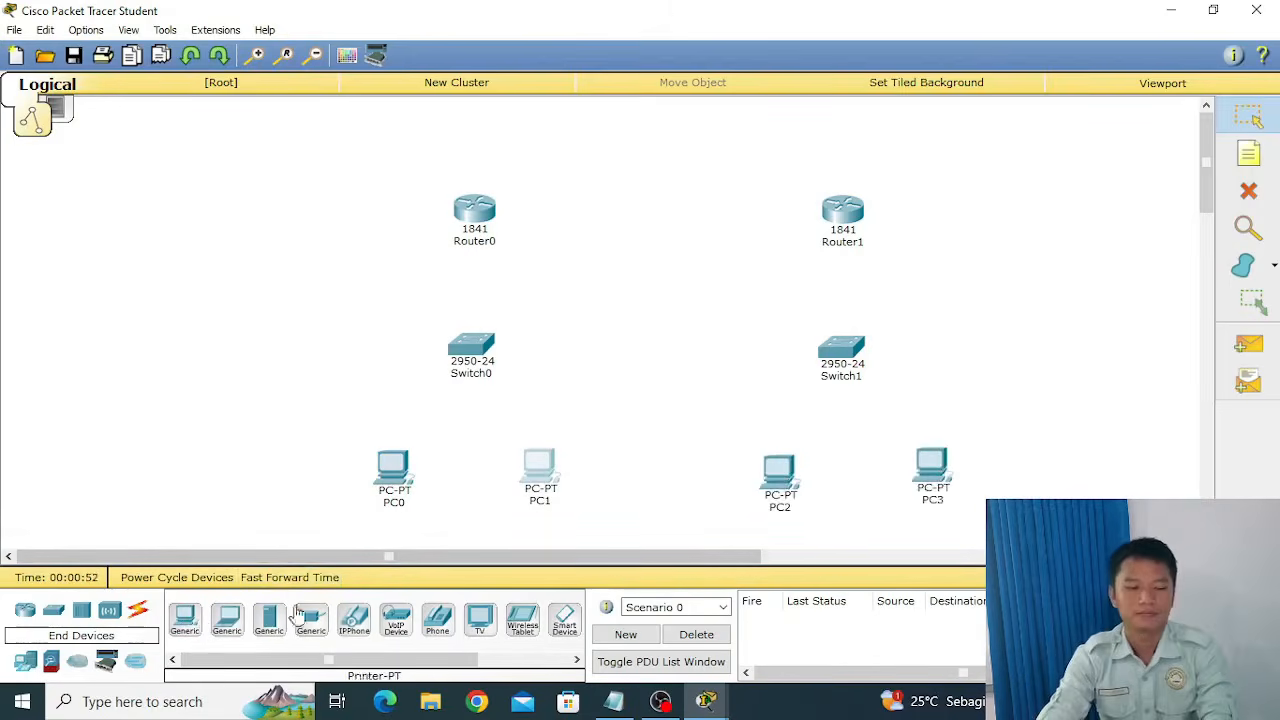
Connect PC0's FastEthernet0 to Switch0's FastEthernet0/1 with a copper straight-through cable.
left_click(139, 610)
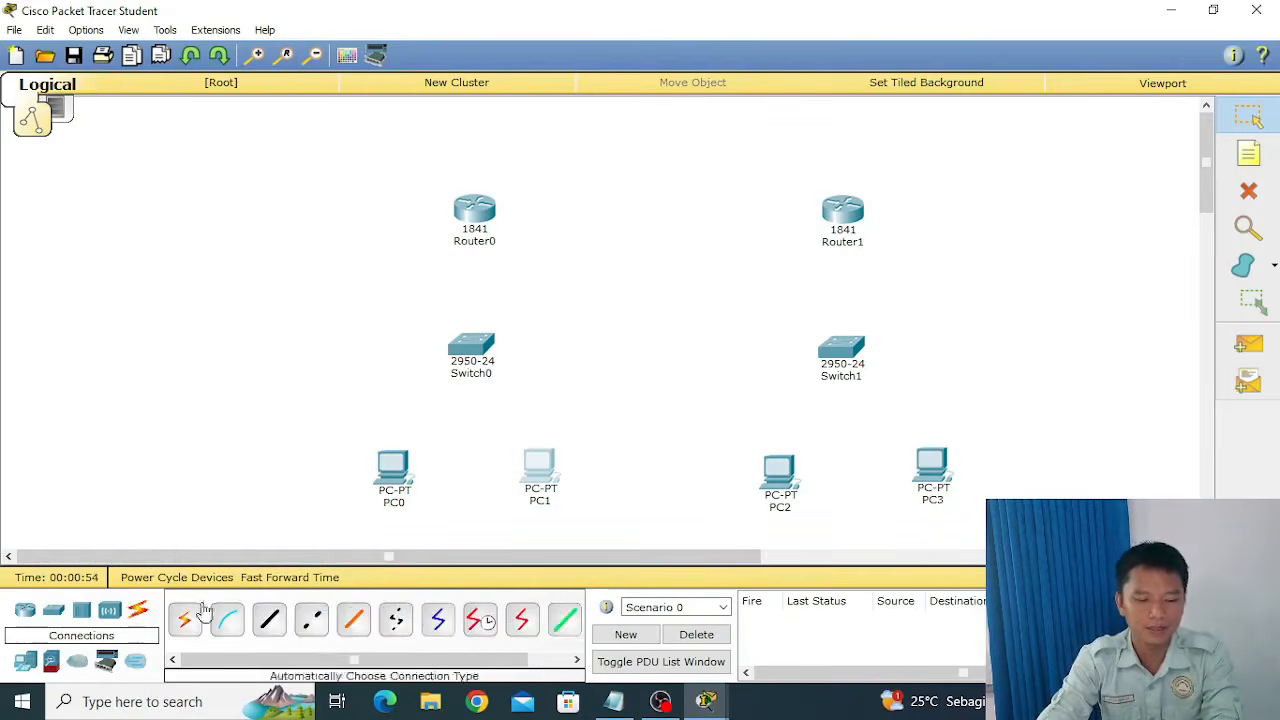
left_click(270, 622)
left_click(396, 478)
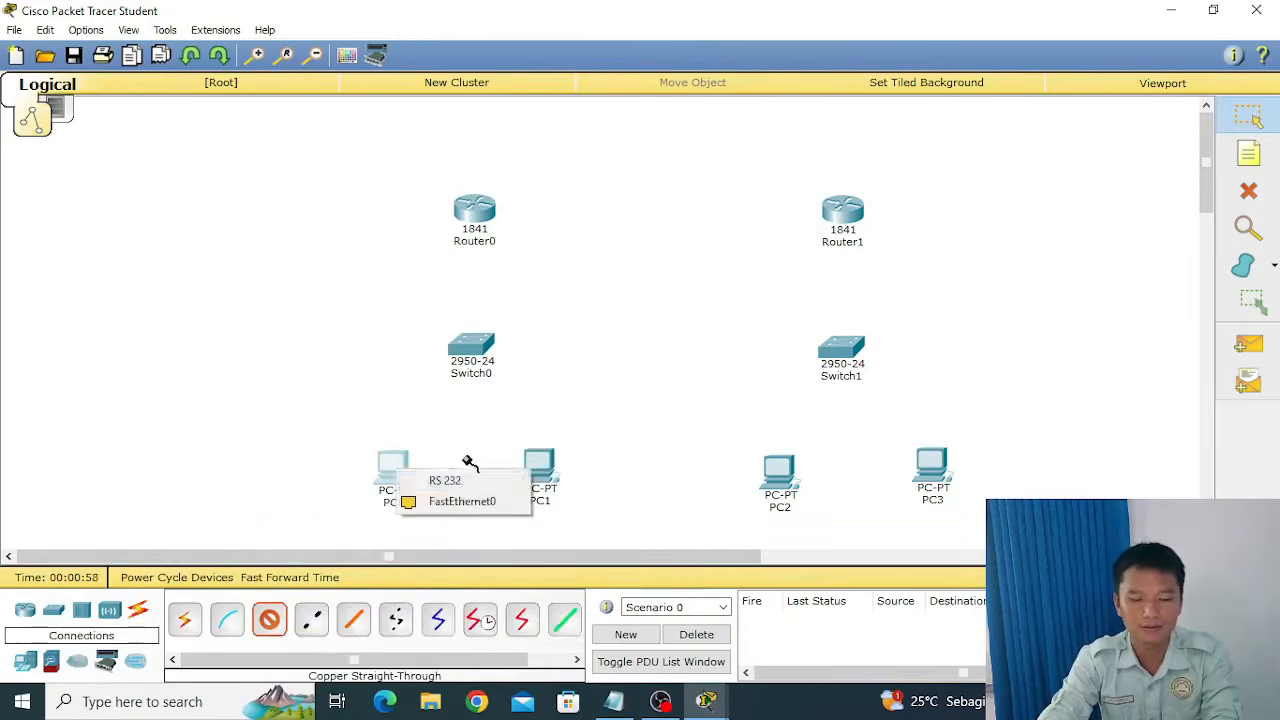
left_click(462, 501)
left_click(474, 349)
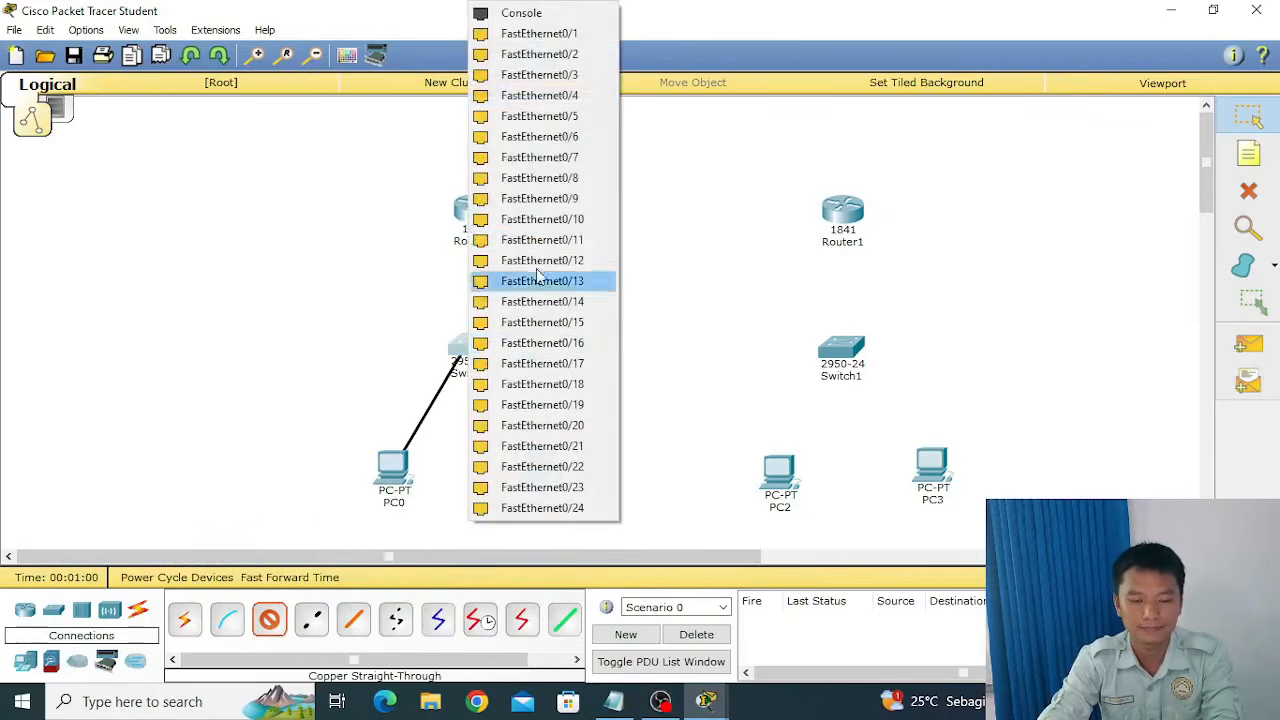
left_click(579, 42)
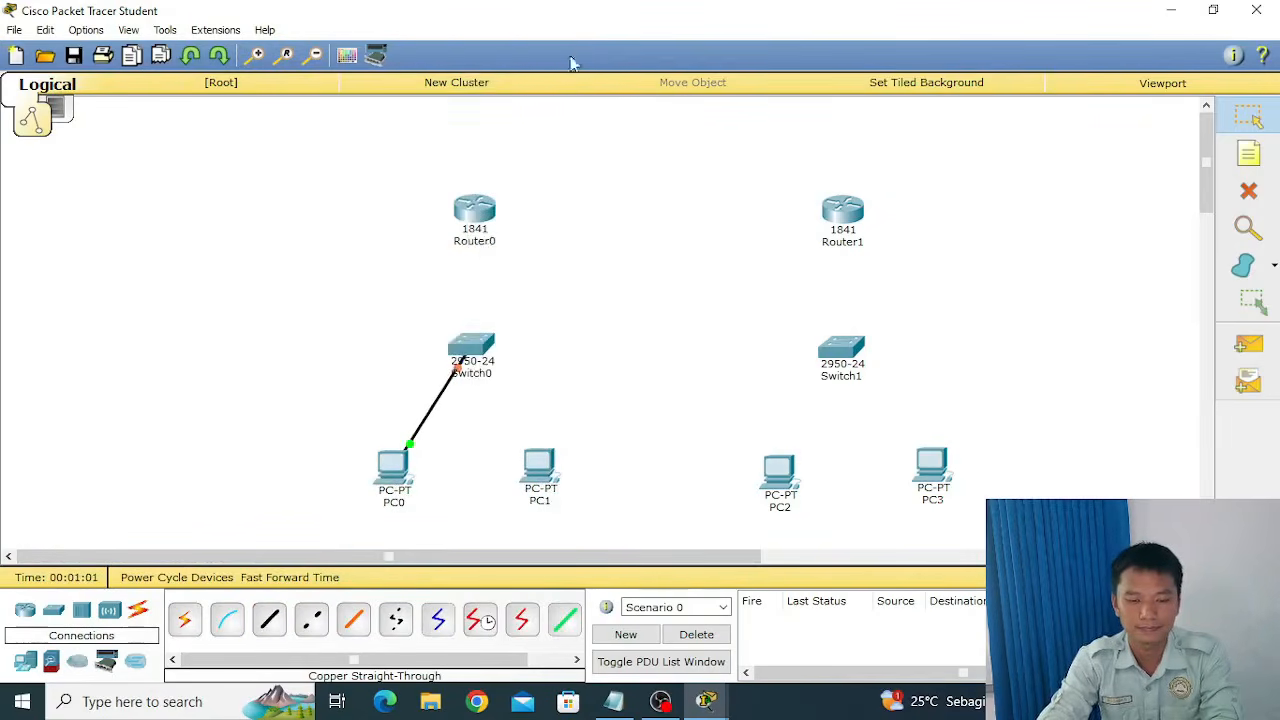
Connect PC1's FastEthernet0 to Switch0's FastEthernet0/2 with a copper straight-through cable.
left_click(268, 620)
left_click(541, 466)
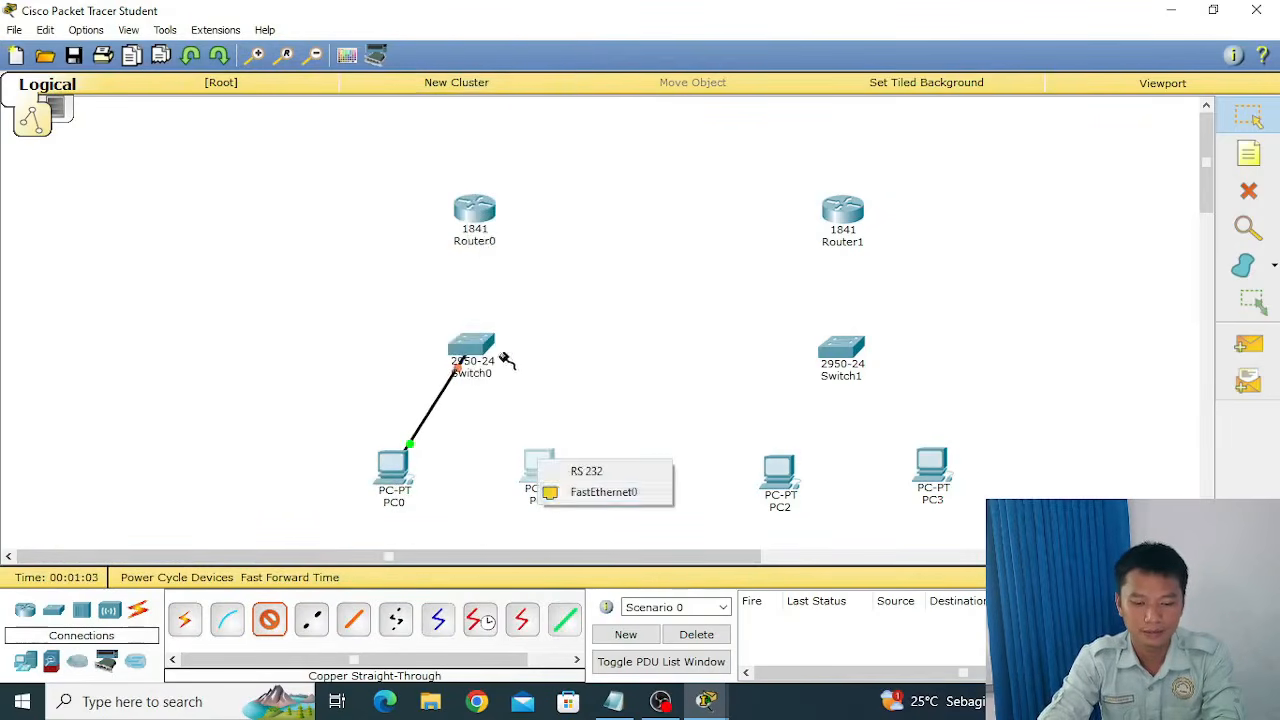
left_click(580, 491)
left_click(488, 360)
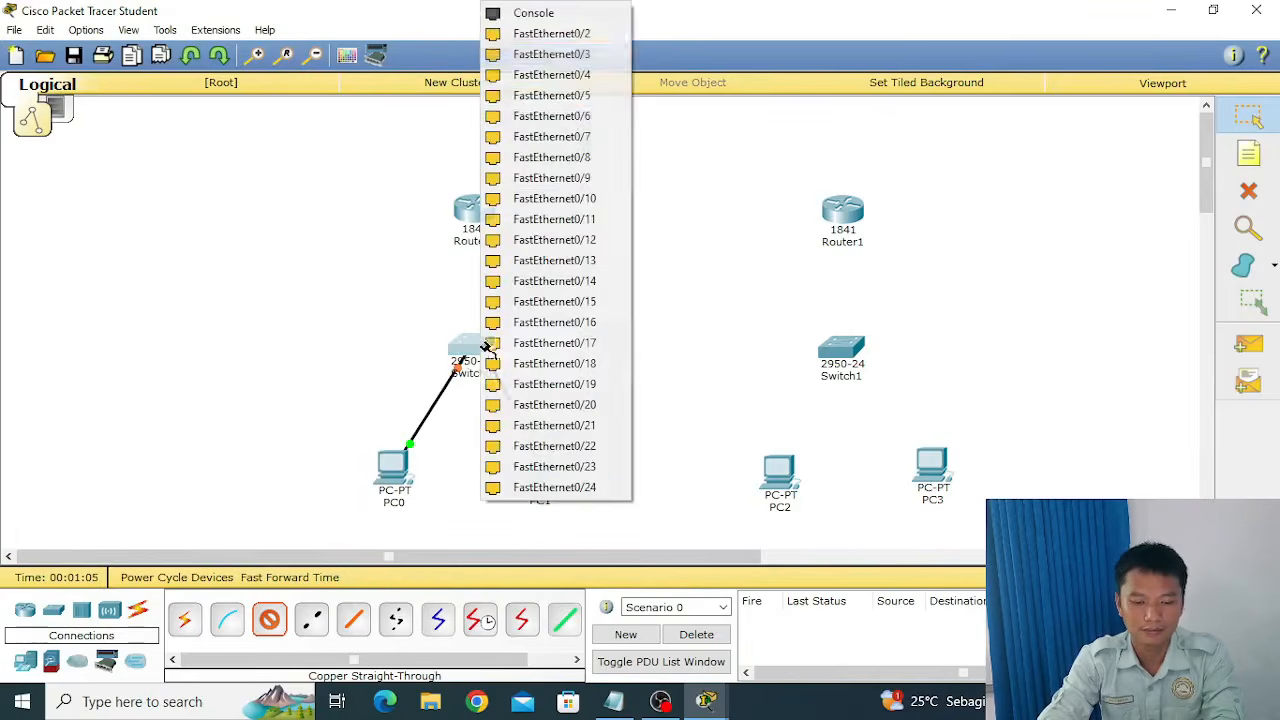
left_click(556, 42)
Connect PC2's FastEthernet0 to Switch1's FastEthernet0/1 with a copper straight-through cable.
left_click(268, 620)
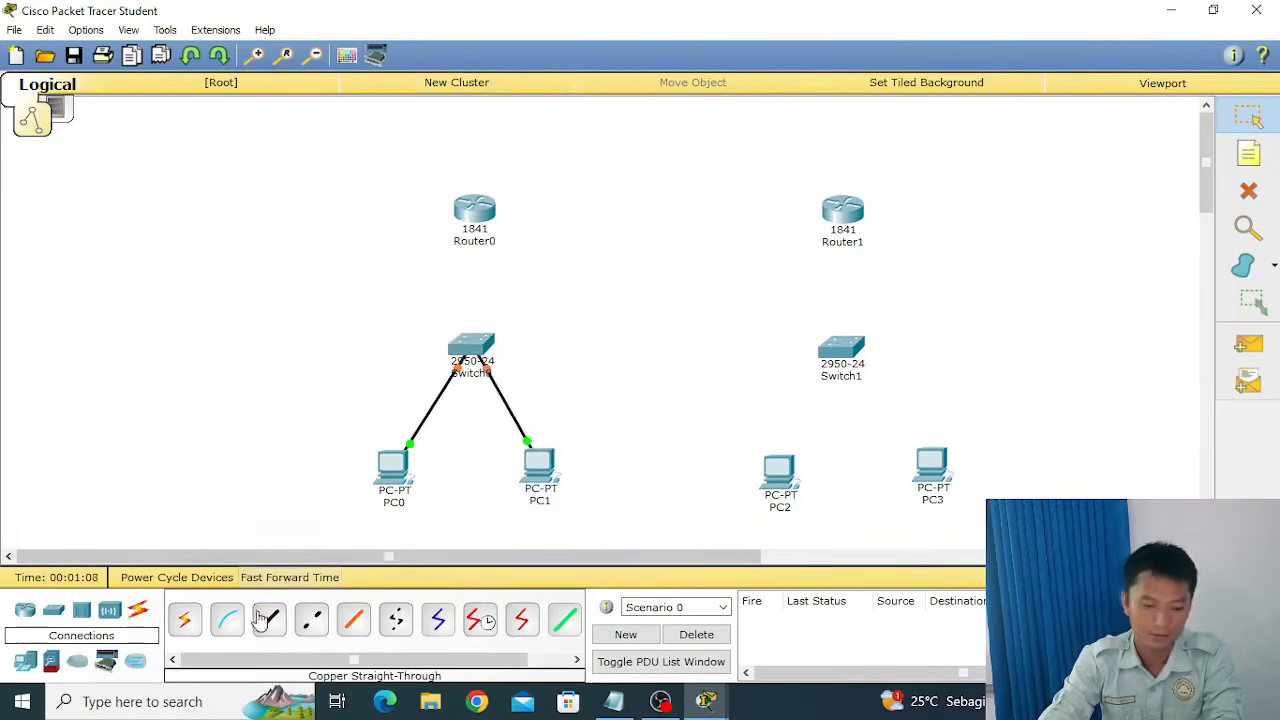
left_click(779, 470)
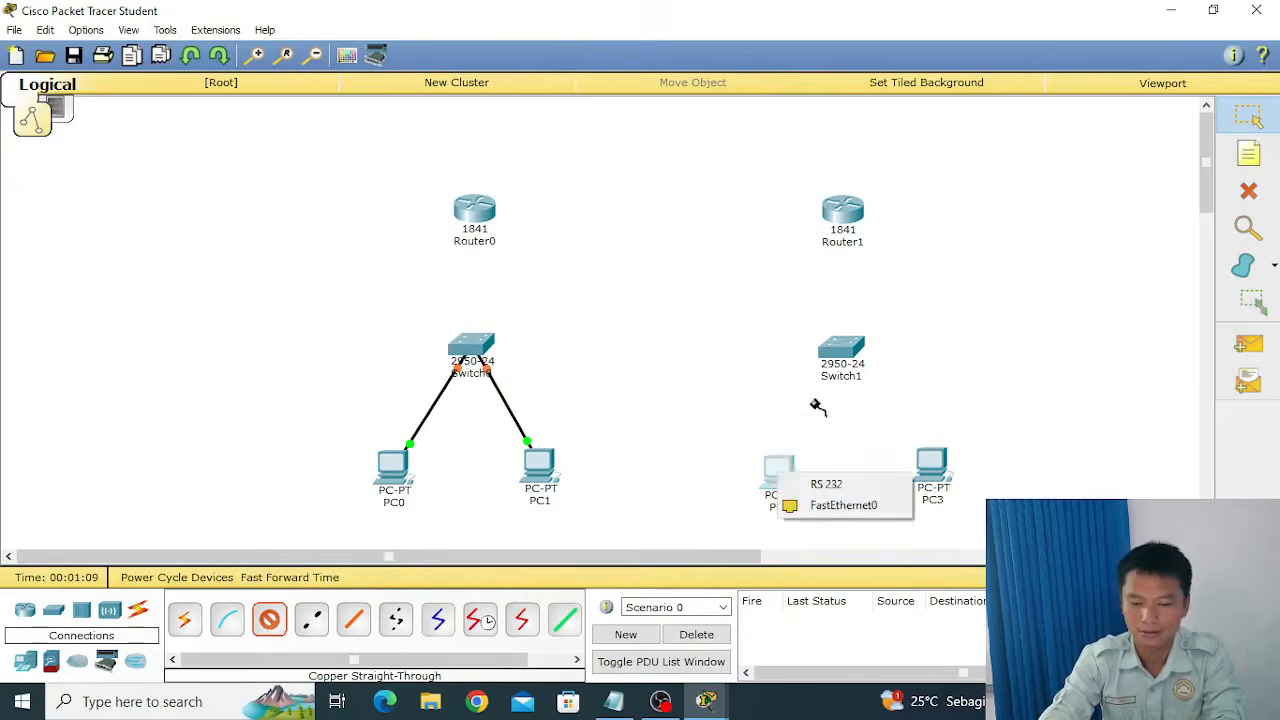
left_click(800, 506)
left_click(841, 350)
left_click(920, 45)
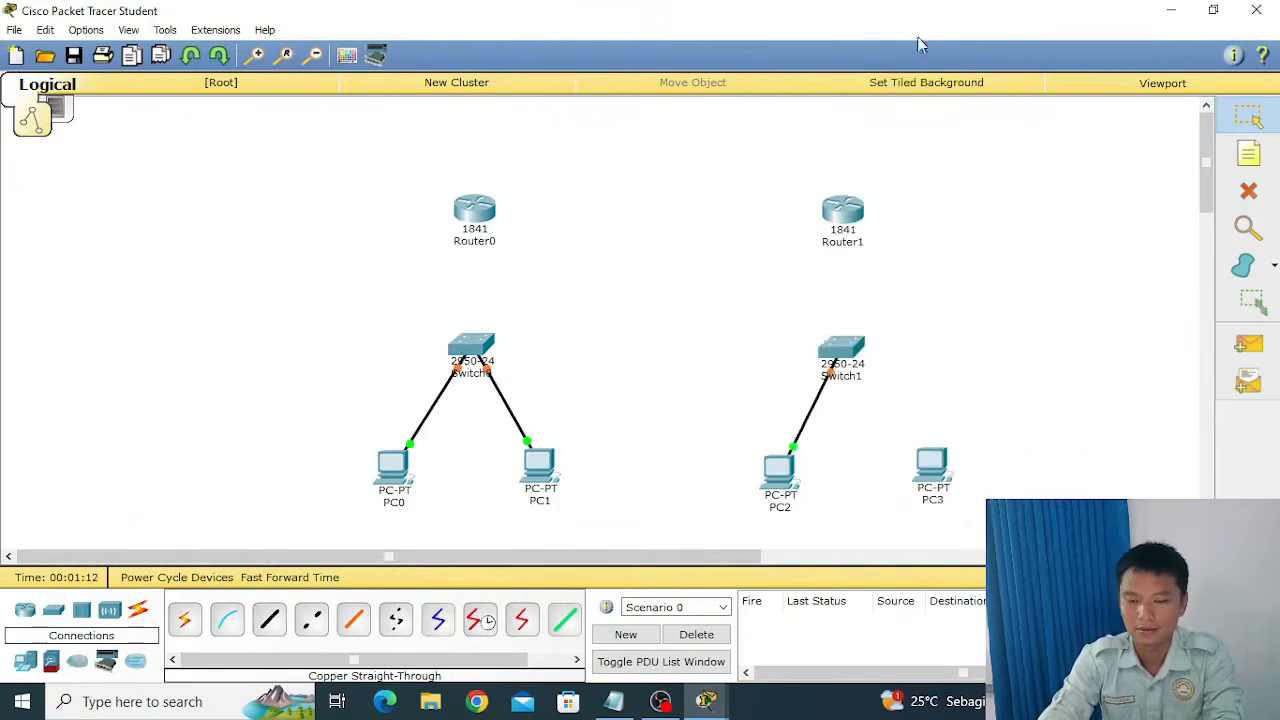
Connect PC3's FastEthernet0 to Switch1's FastEthernet0/2 with a copper straight-through cable.
left_click(268, 620)
left_click(931, 466)
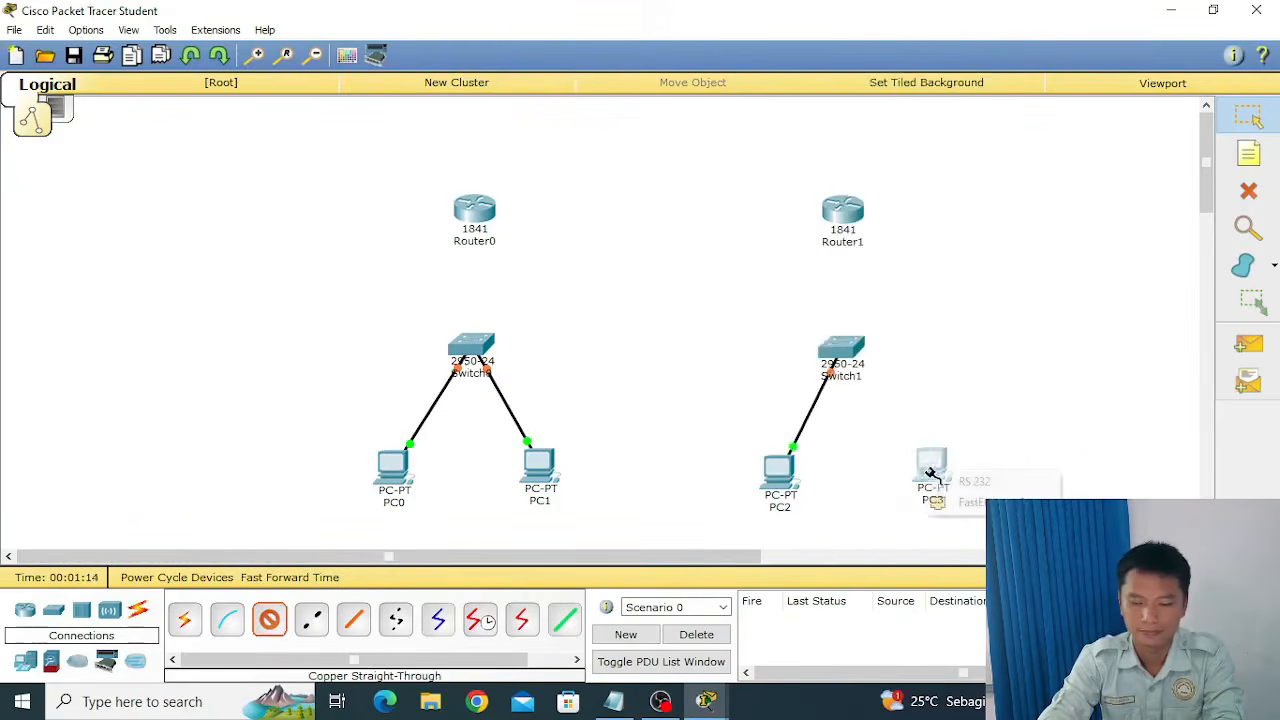
left_click(968, 504)
left_click(840, 350)
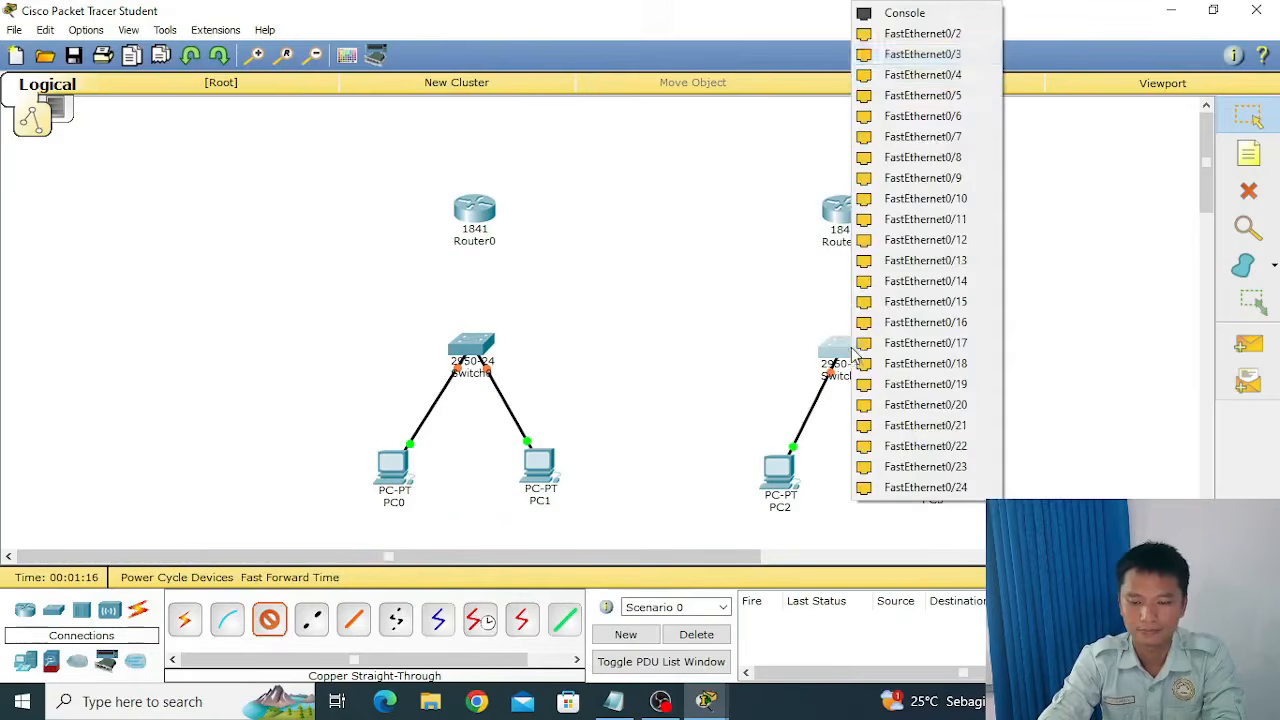
left_click(964, 38)
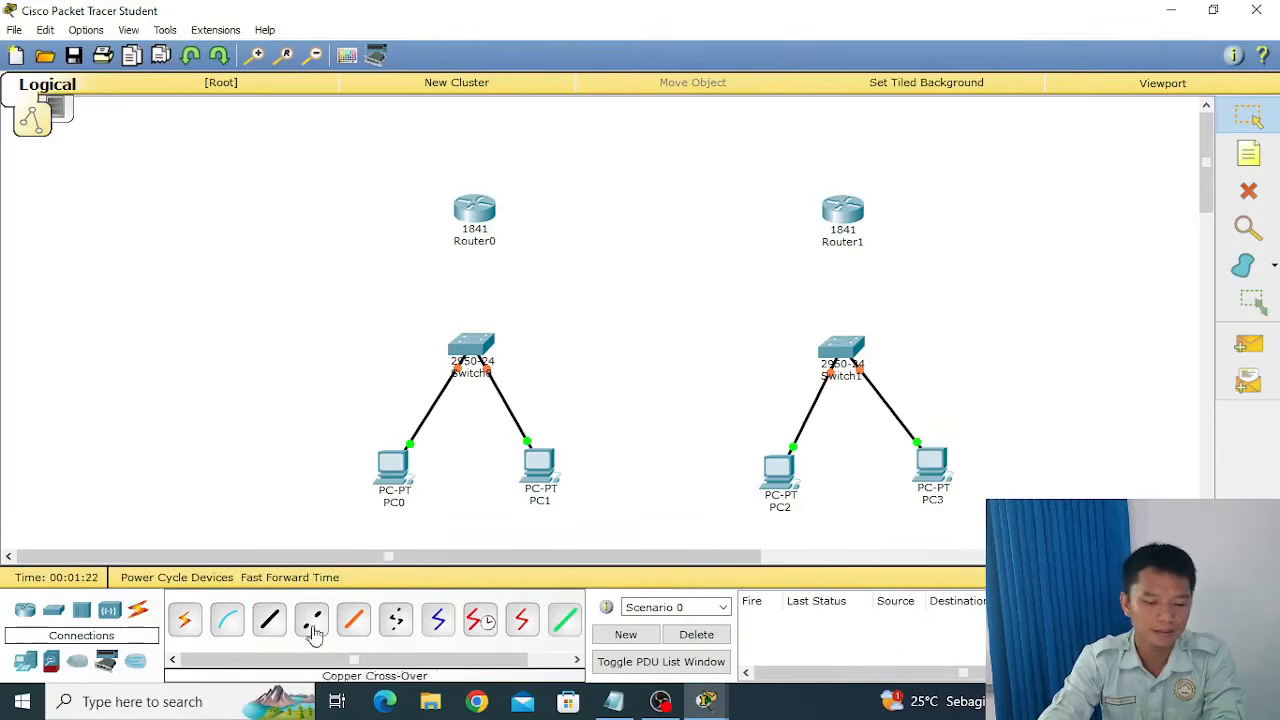
left_click(268, 622)
left_click(478, 345)
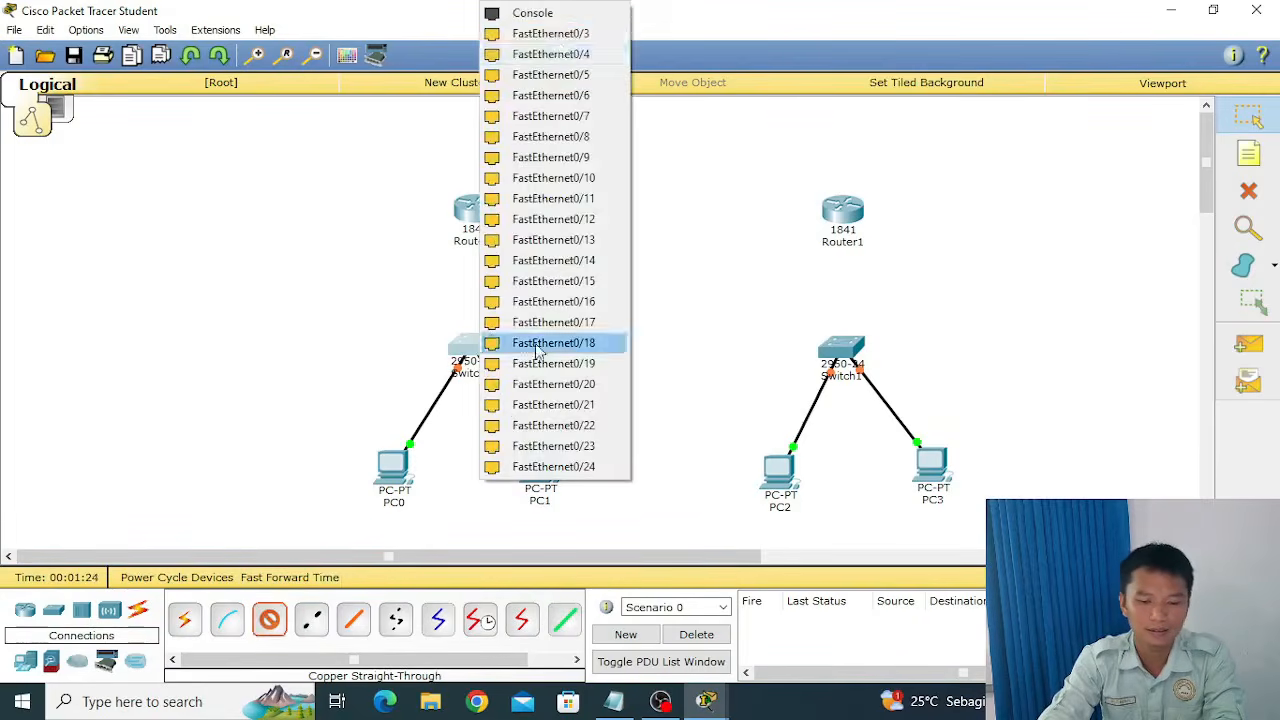
left_click(565, 34)
left_click(474, 210)
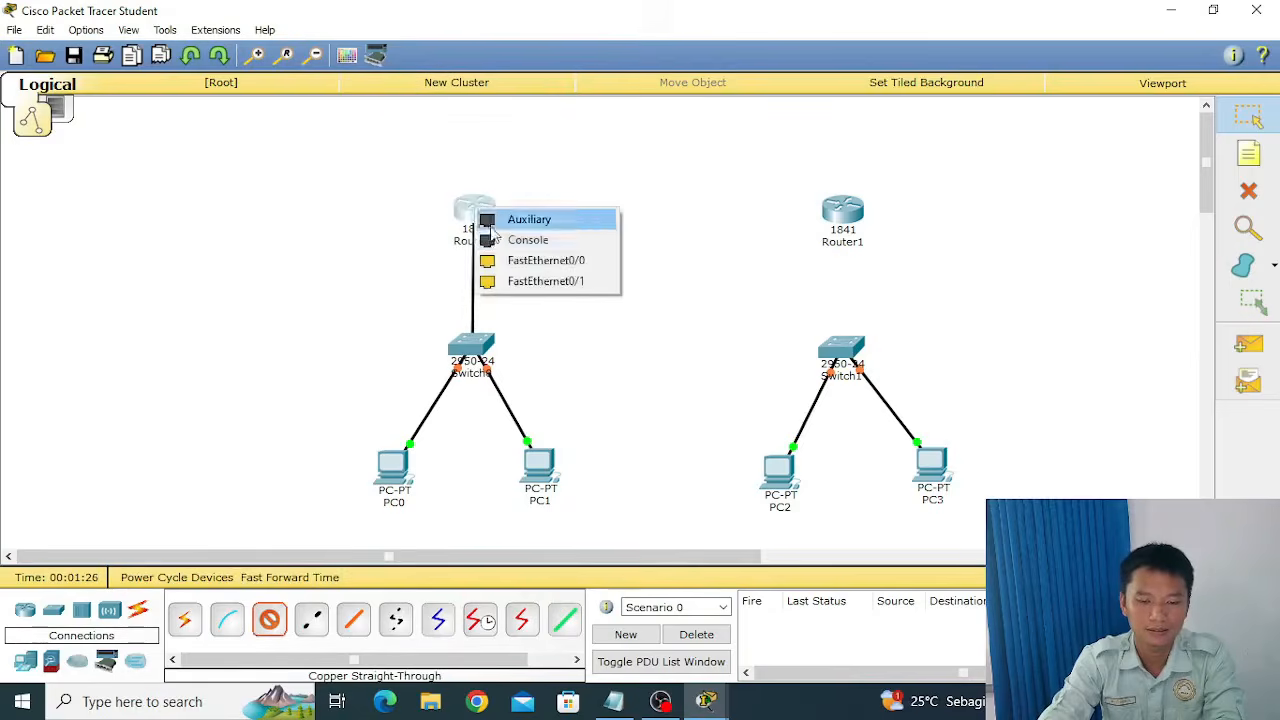
left_click(520, 258)
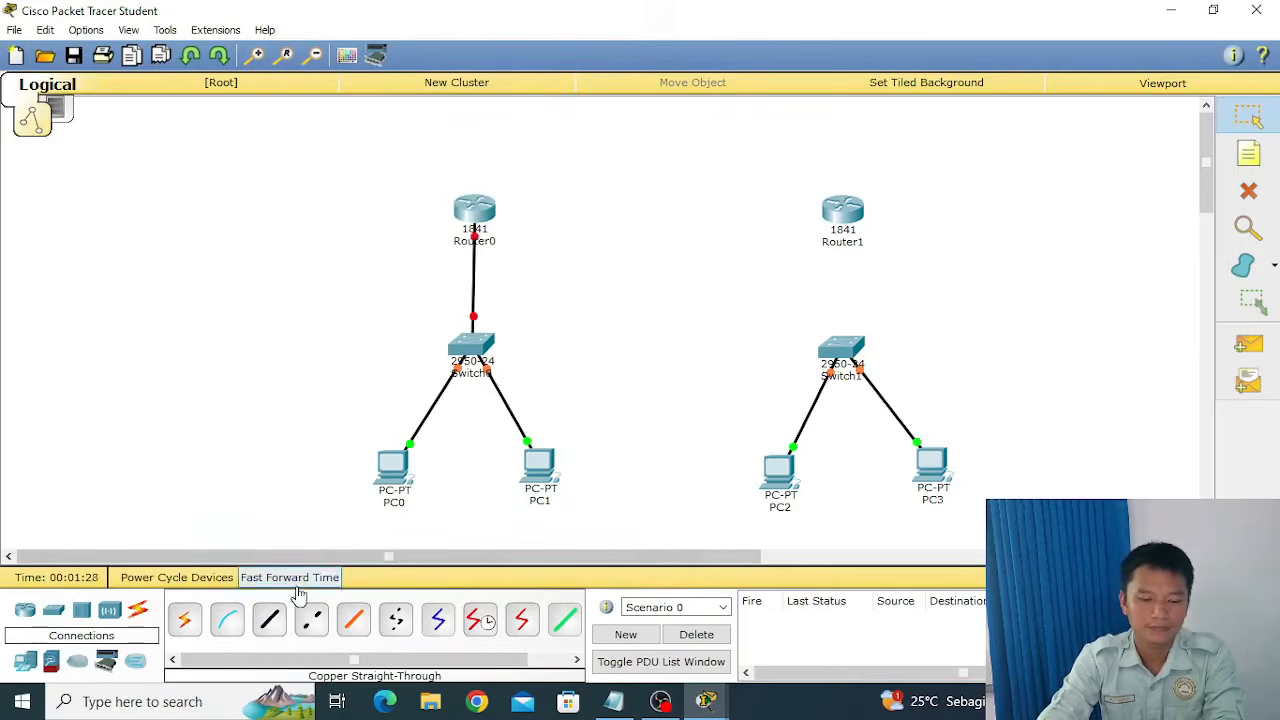
key("ctrl+z")
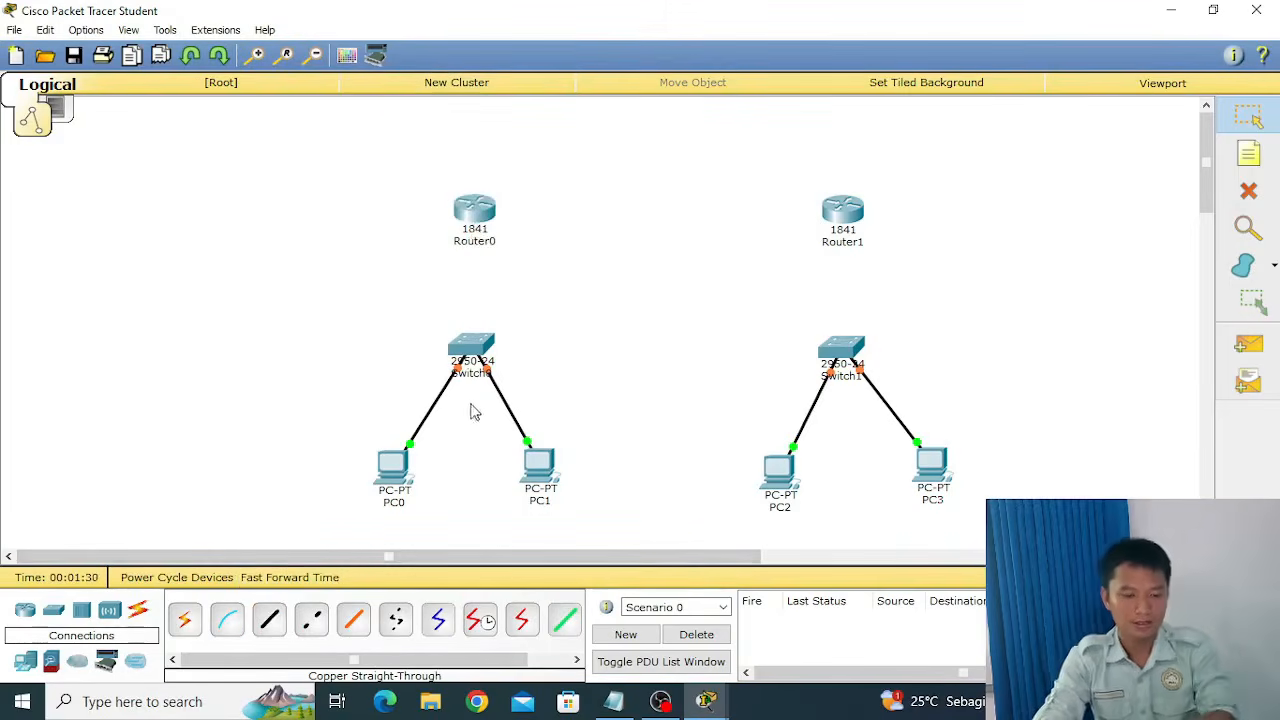
Connect Switch0's FastEthernet0/3 to Router0's FastEthernet0/0 with a copper straight-through cable.
left_click(268, 630)
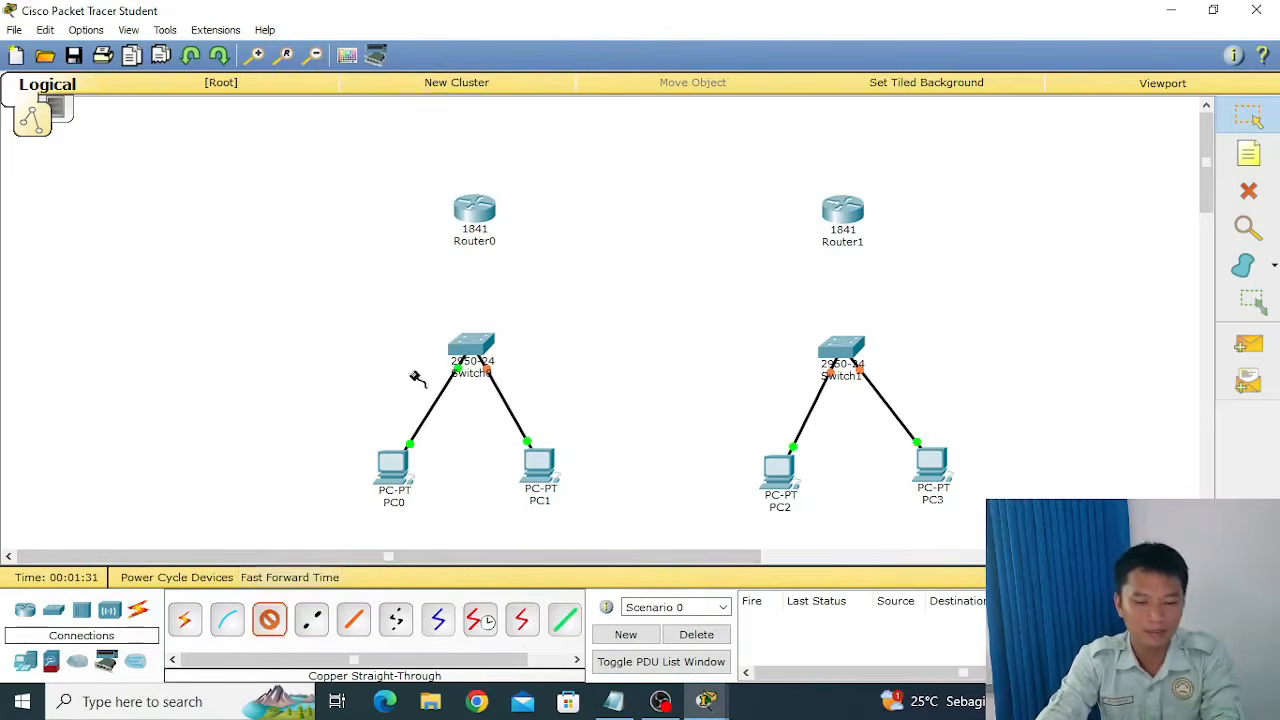
left_click(474, 343)
left_click(530, 34)
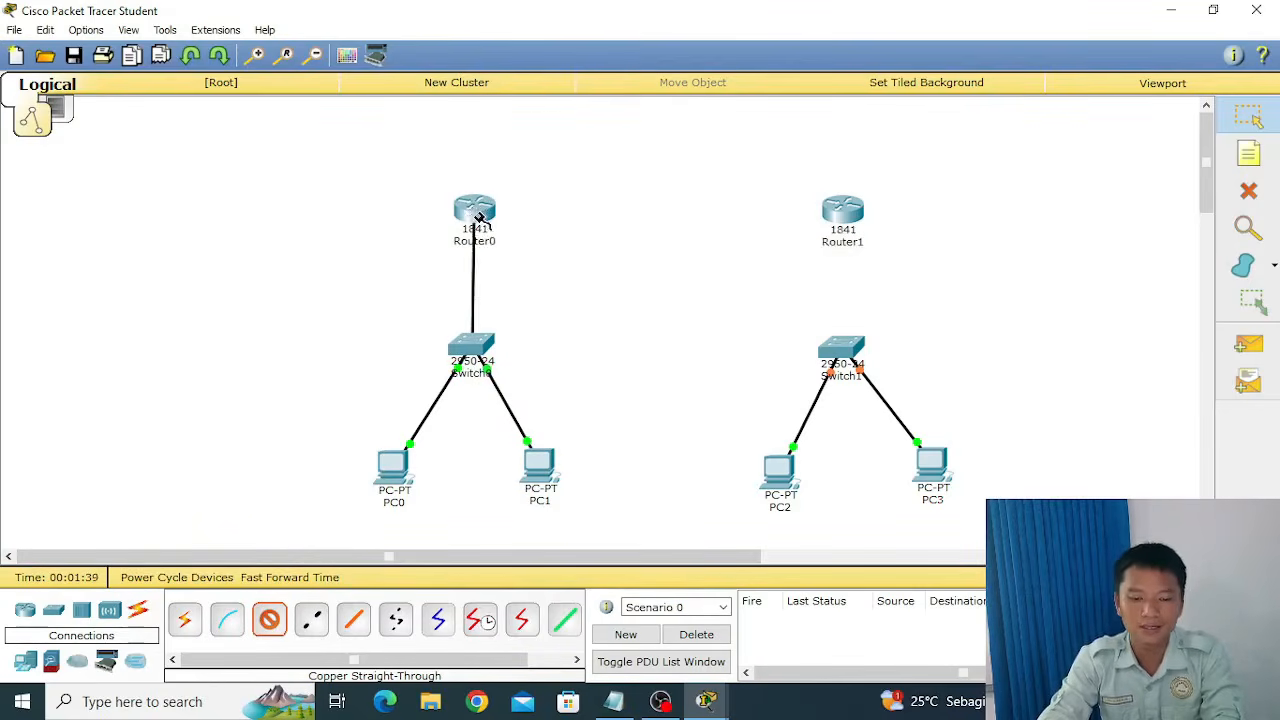
left_click(474, 215)
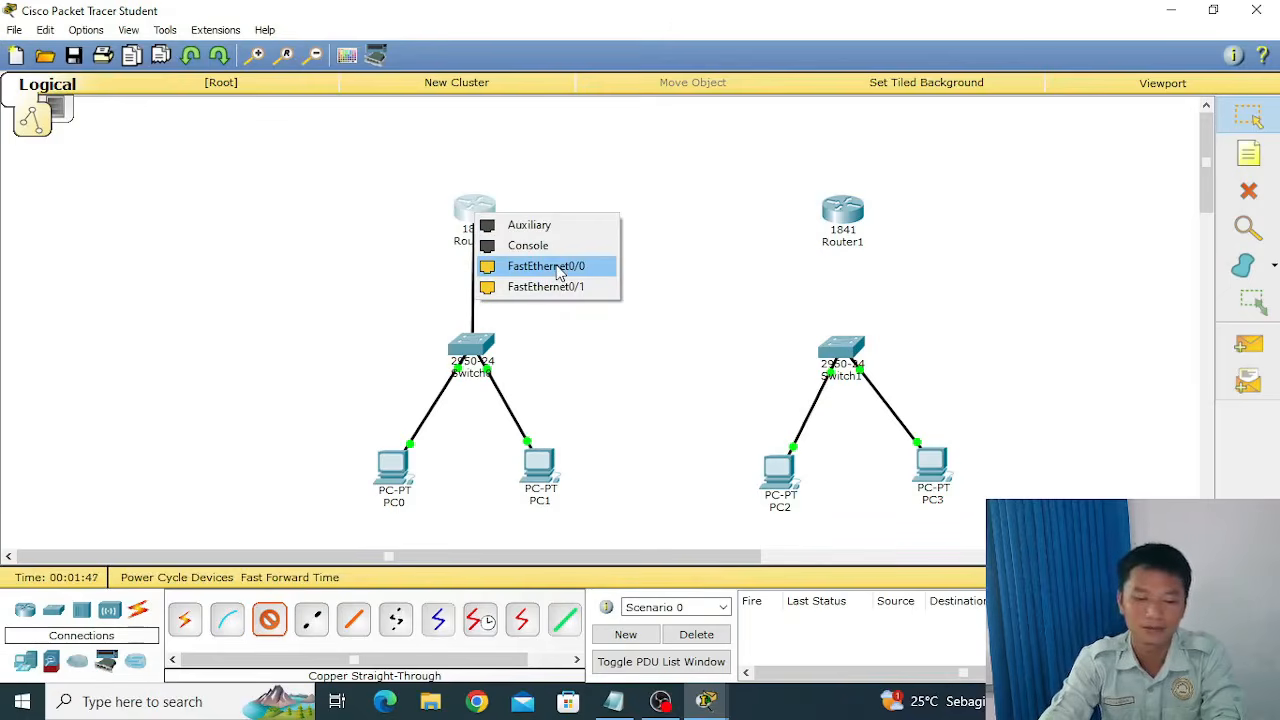
left_click(558, 272)
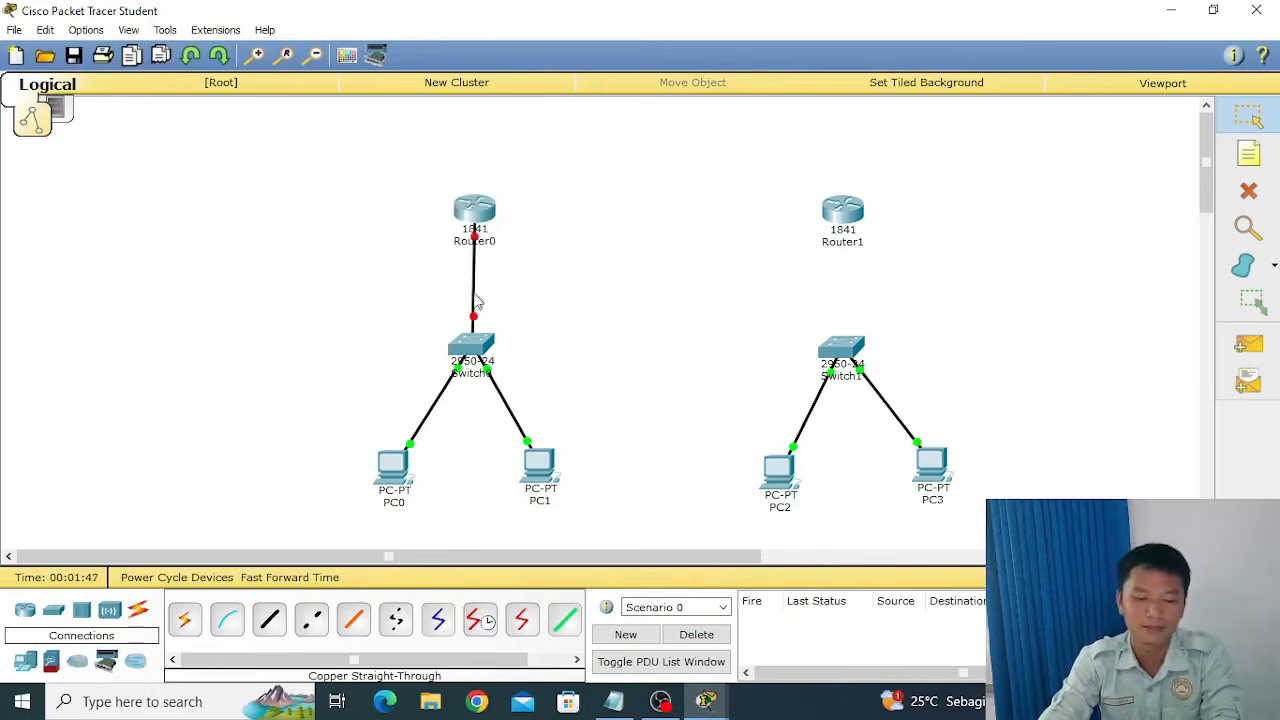
Connect Router0's FastEthernet0/1 to Router1's FastEthernet0/1 with a copper cross-over cable.
left_click(311, 620)
left_click(464, 207)
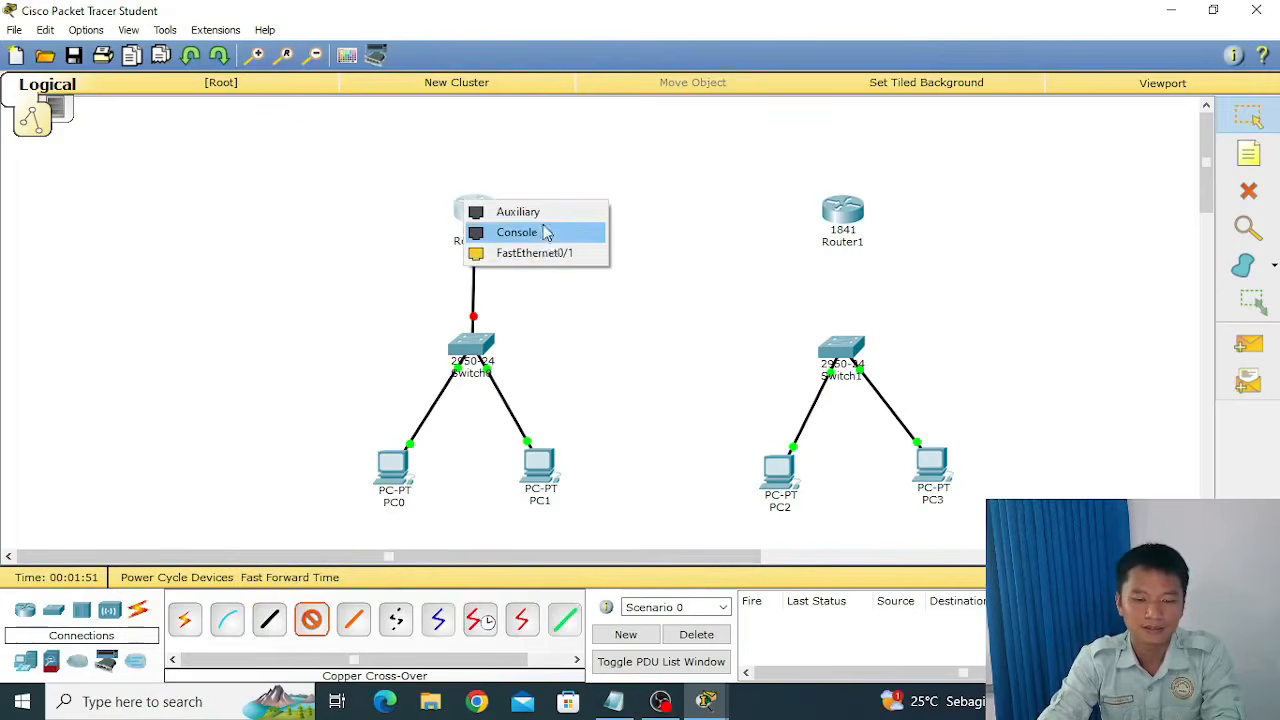
left_click(547, 256)
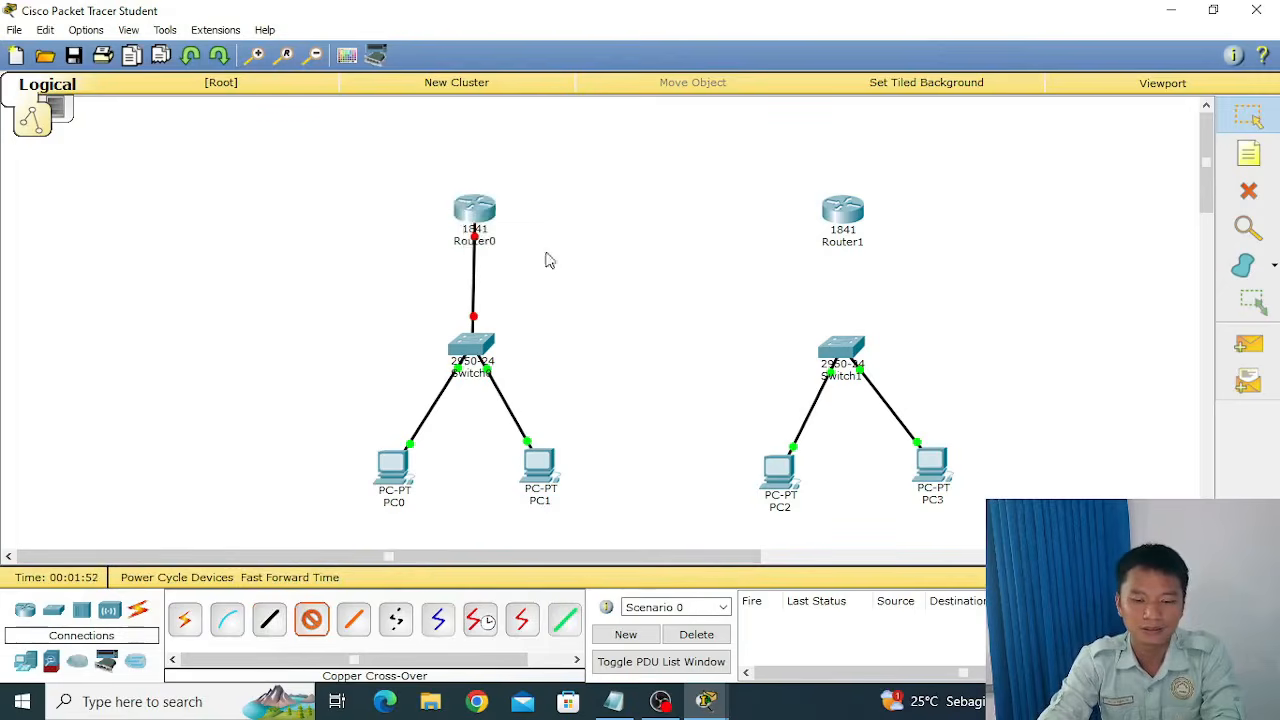
left_click(843, 213)
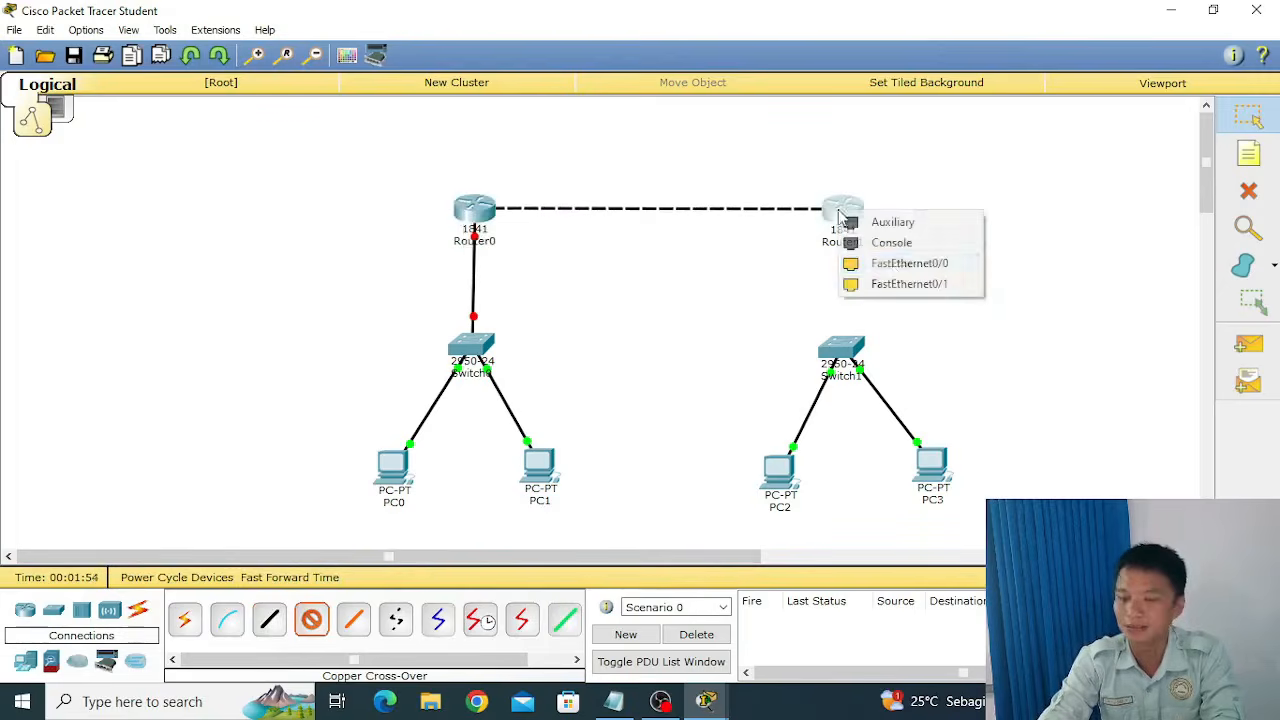
left_click(902, 285)
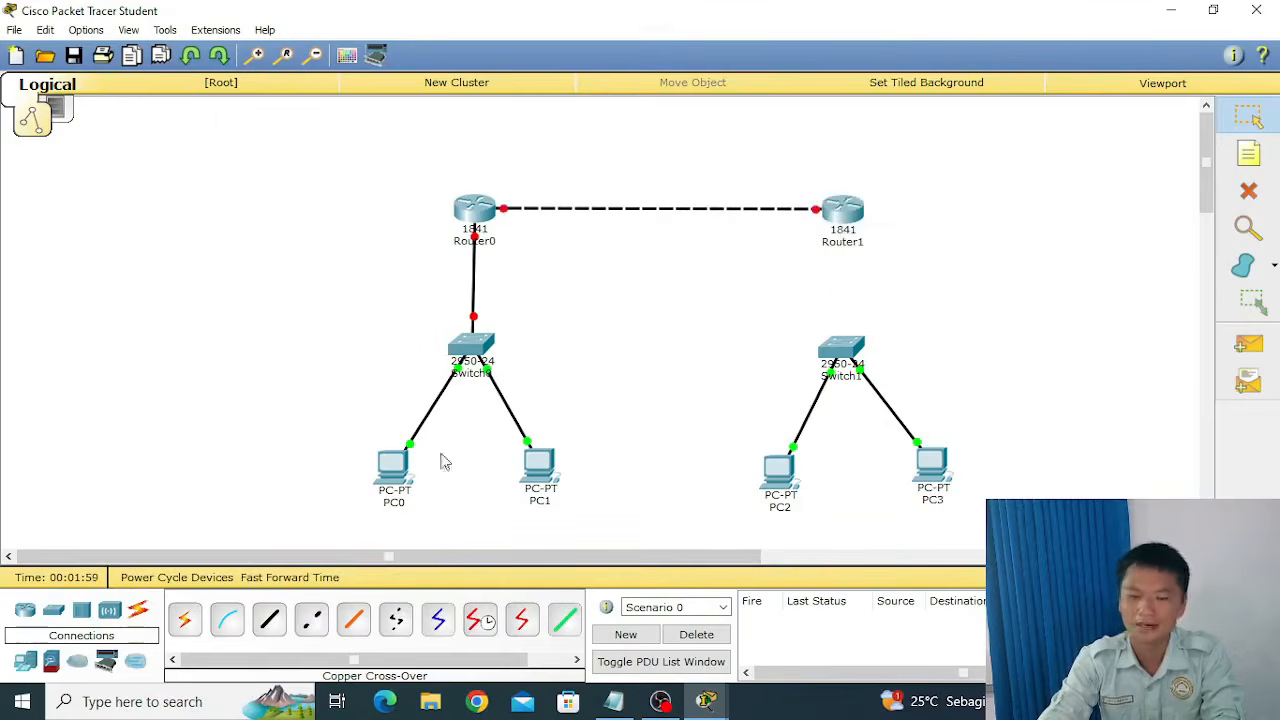
Connect Switch1's FastEthernet0/3 to Router1's FastEthernet0/0 with a copper straight-through cable.
left_click(269, 619)
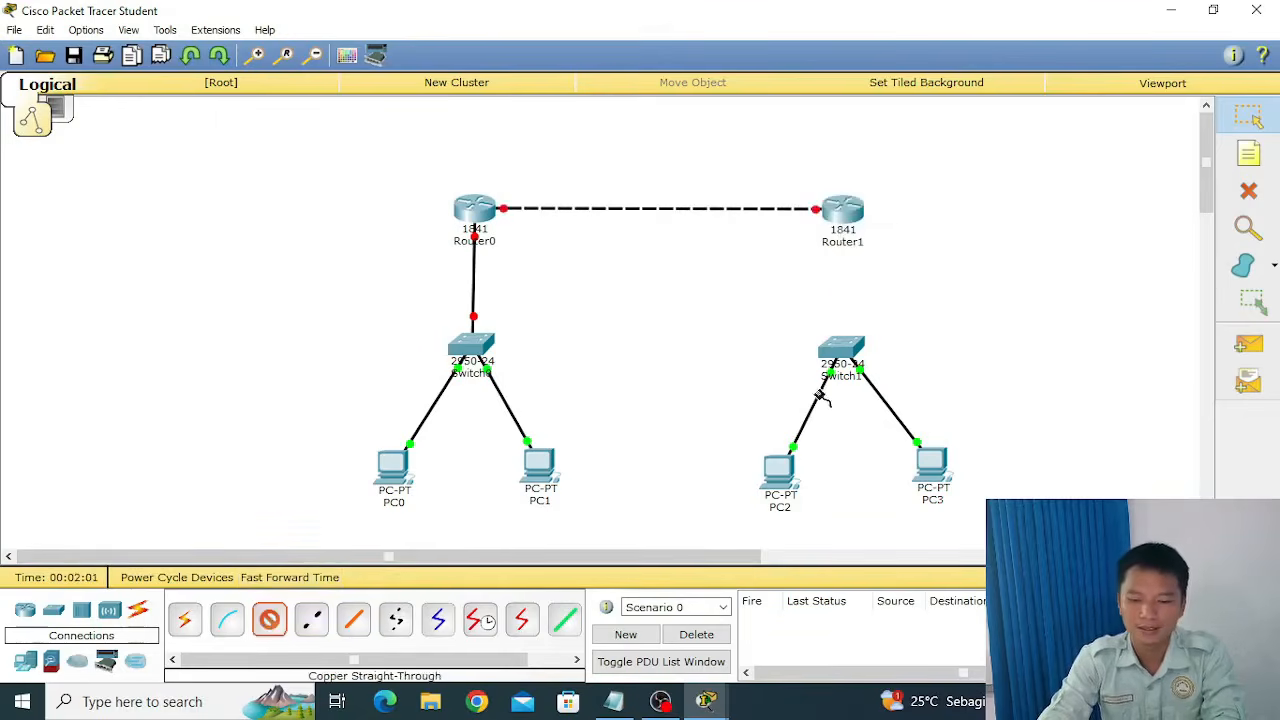
left_click(840, 350)
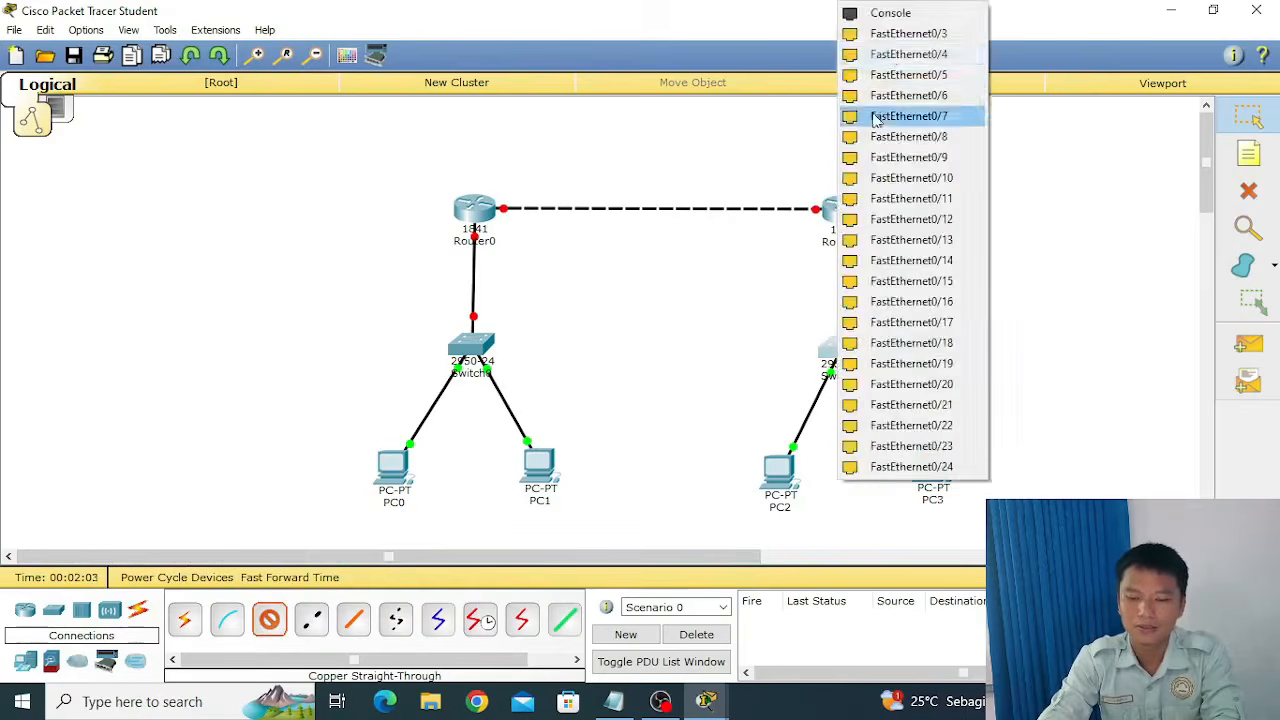
left_click(893, 36)
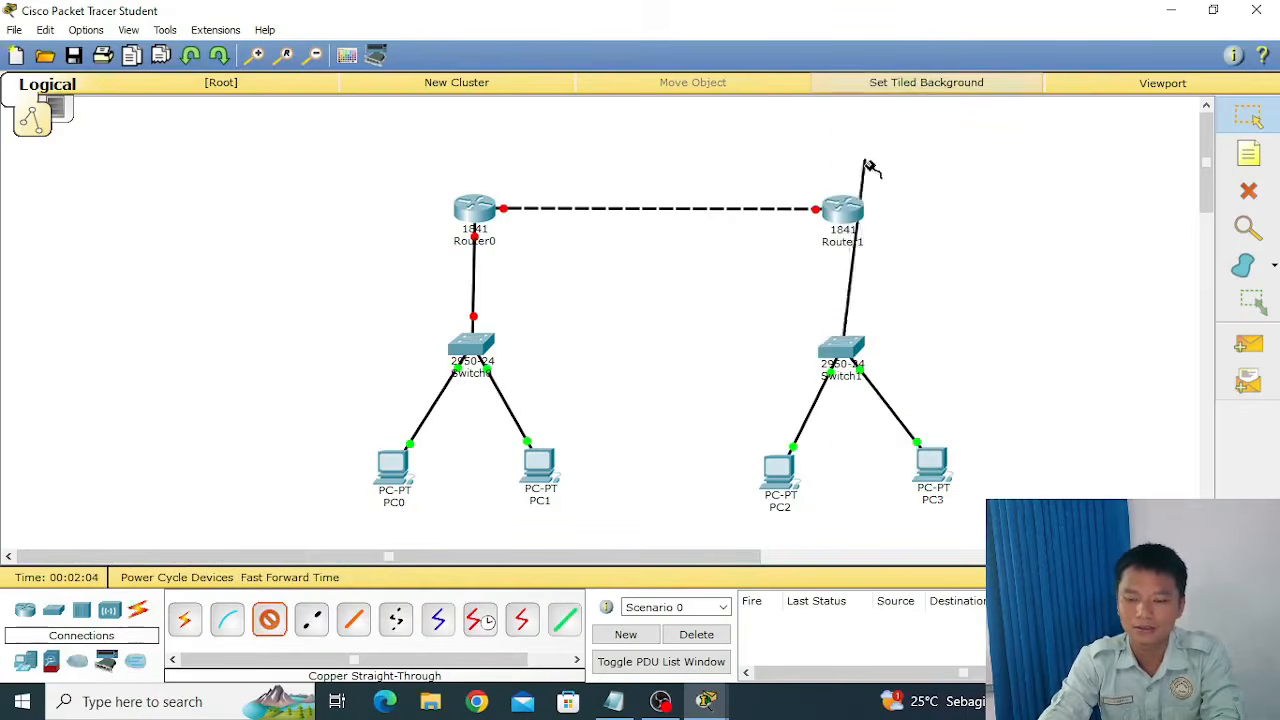
left_click(843, 210)
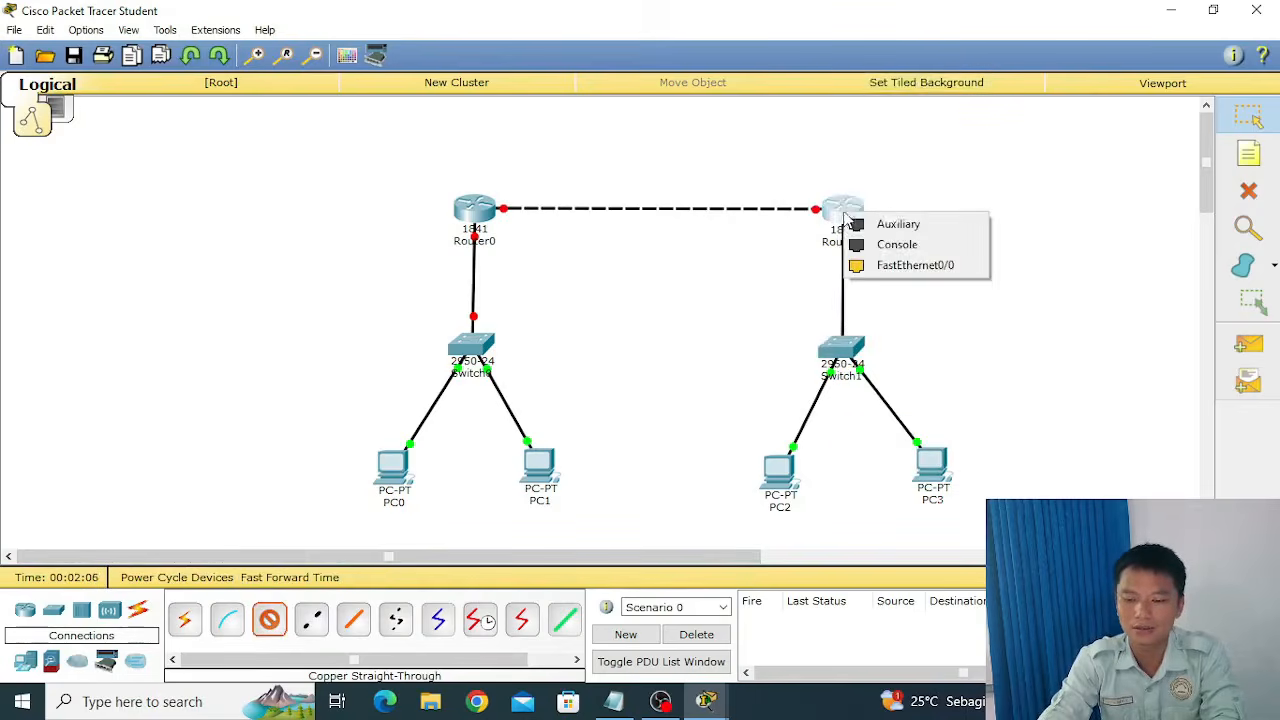
left_click(898, 268)
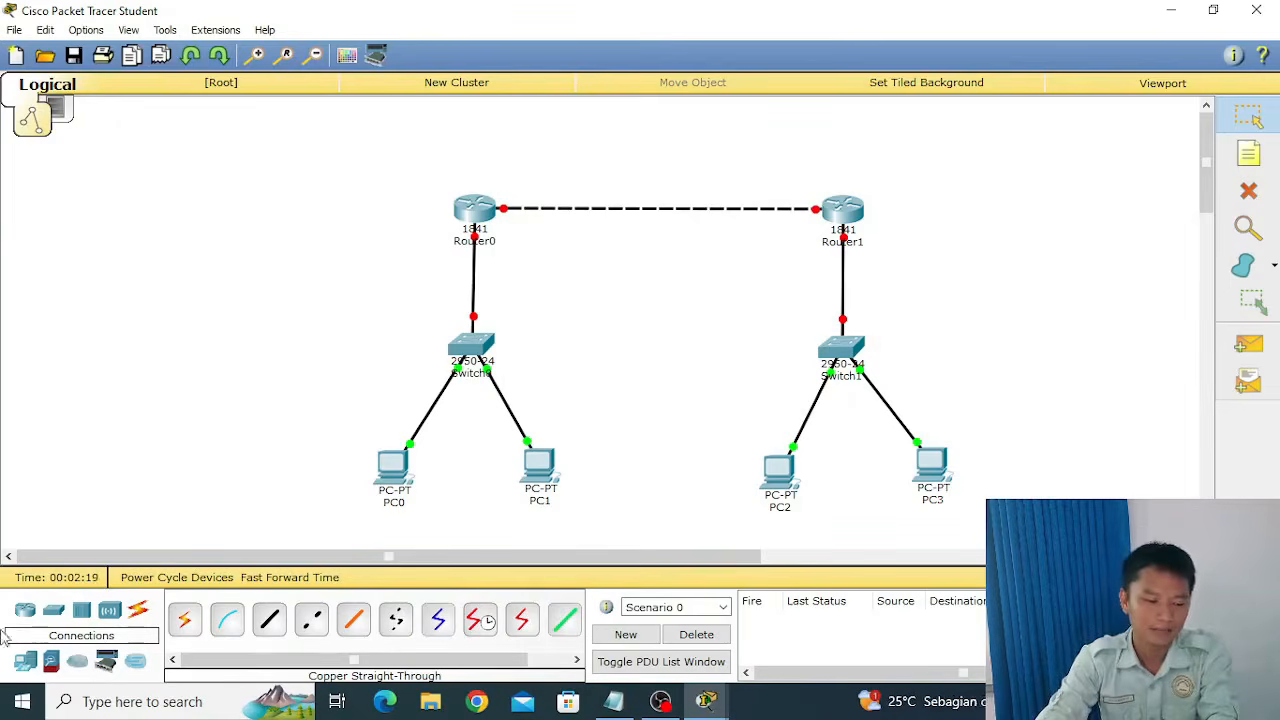
Add two generic servers to the workspace, one to the left of PC0 and one to the right of PC3.
left_click(24, 660)
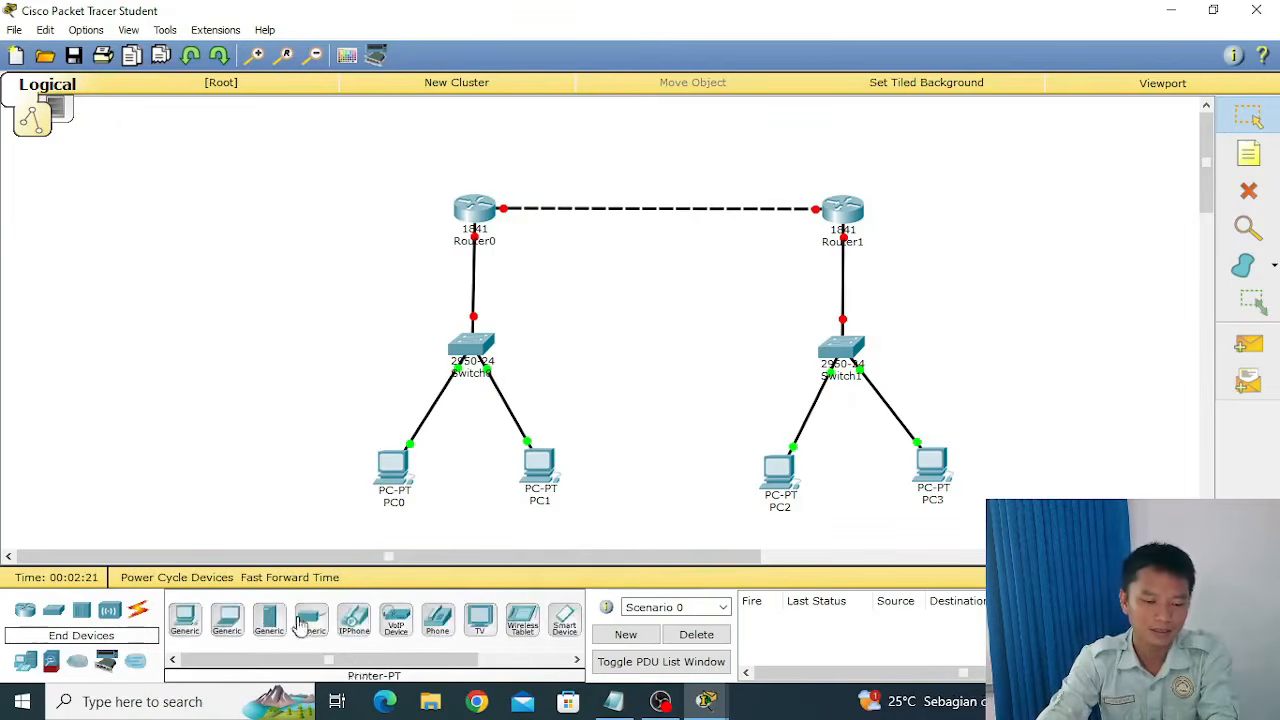
left_click_drag(270, 622, 281, 479)
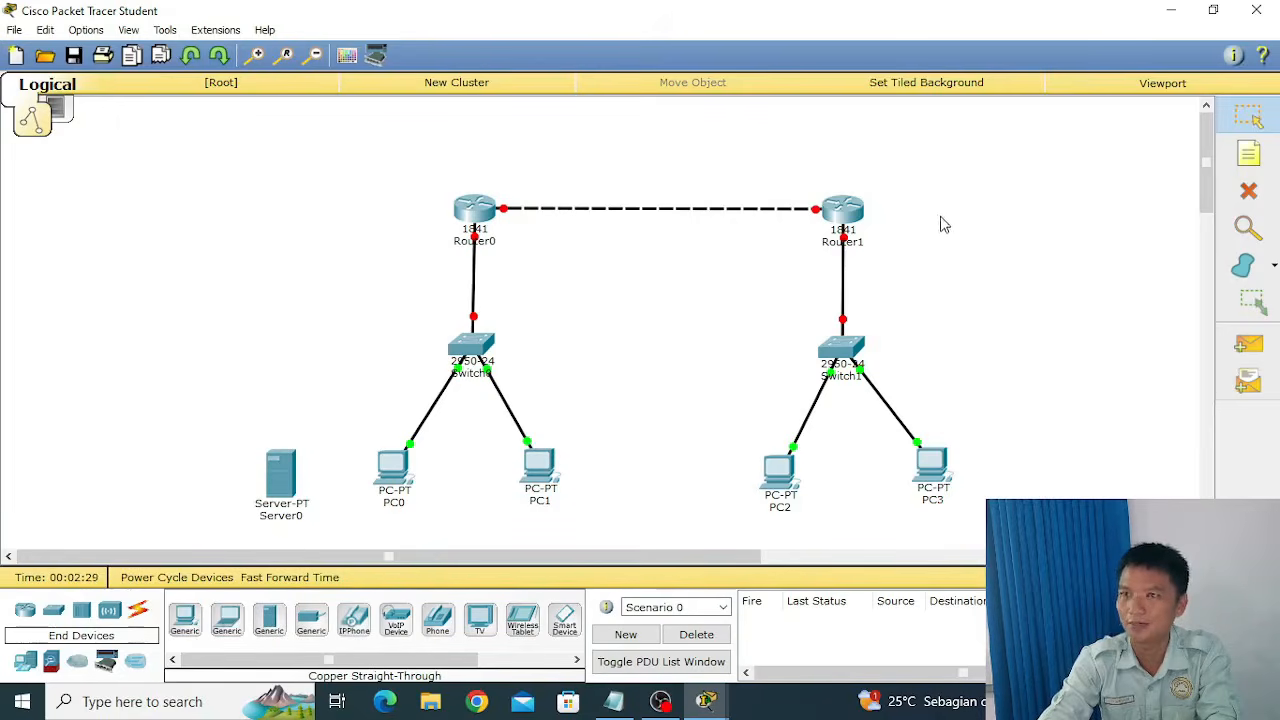
left_click_drag(270, 628, 1024, 463)
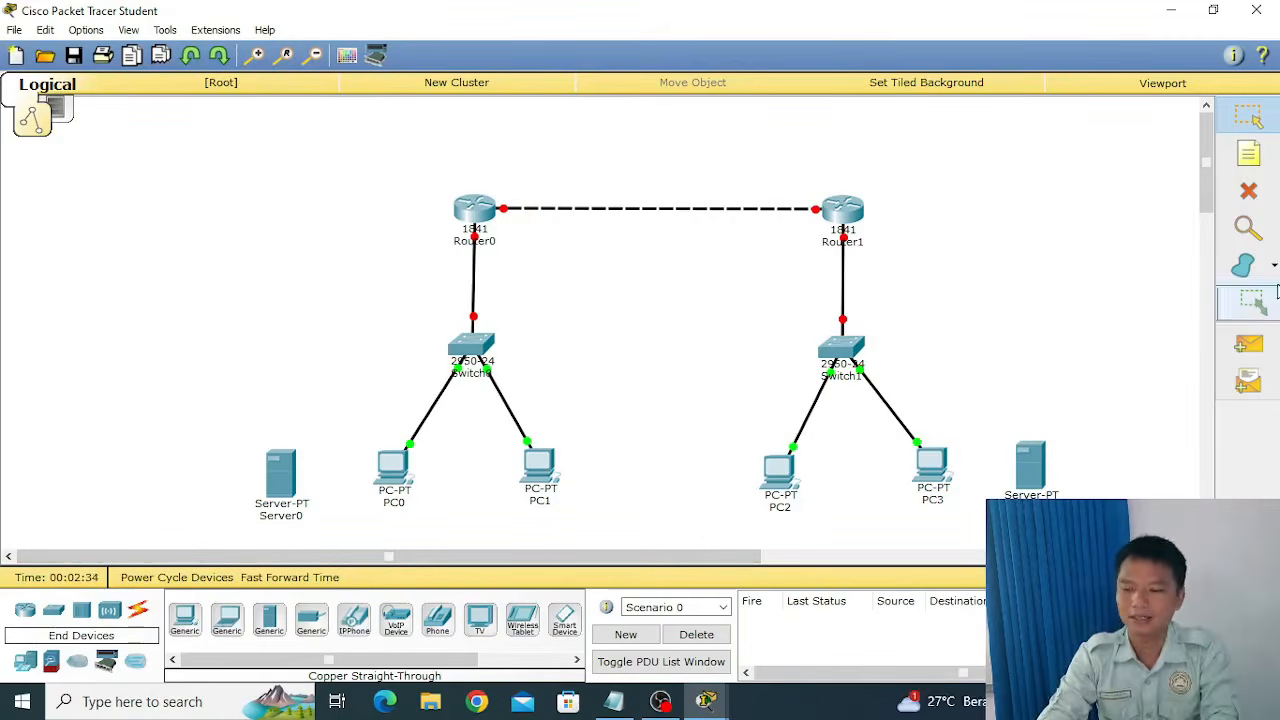
Place the note "SMAN 1" above Router0 and the note "SMAN 2" above Router1.
left_click(1249, 155)
left_click(447, 150)
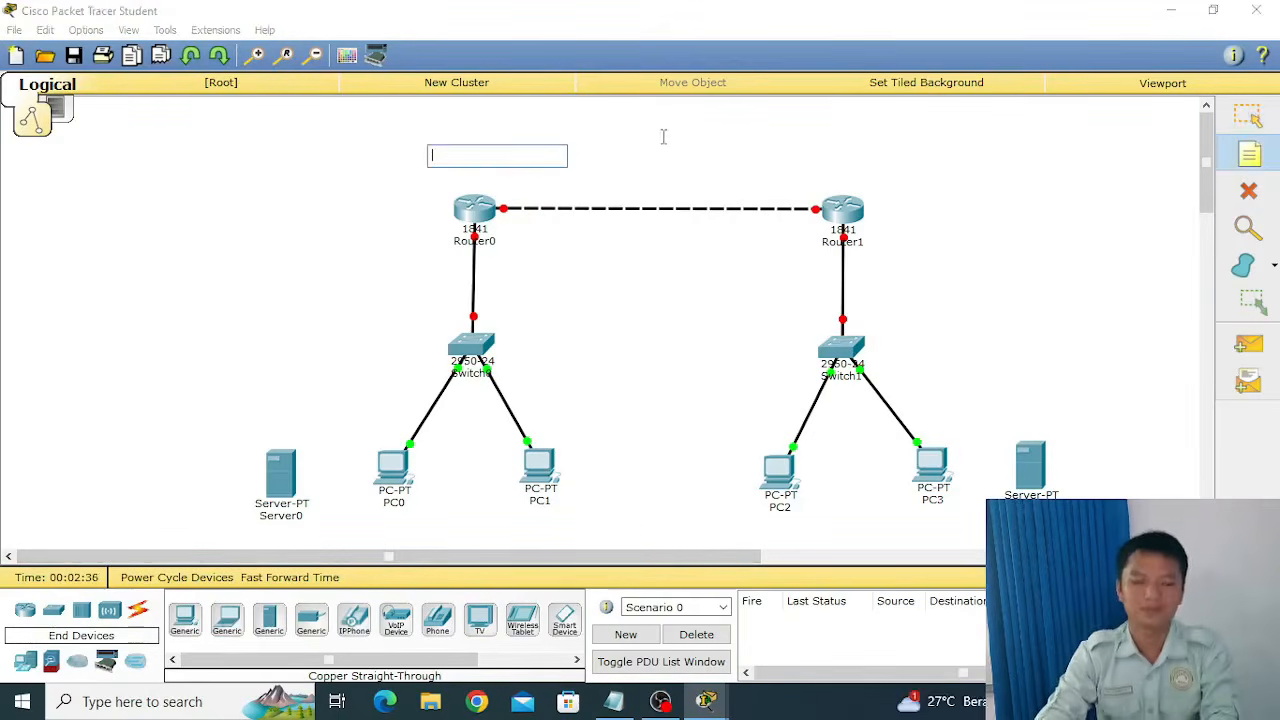
type("sman")
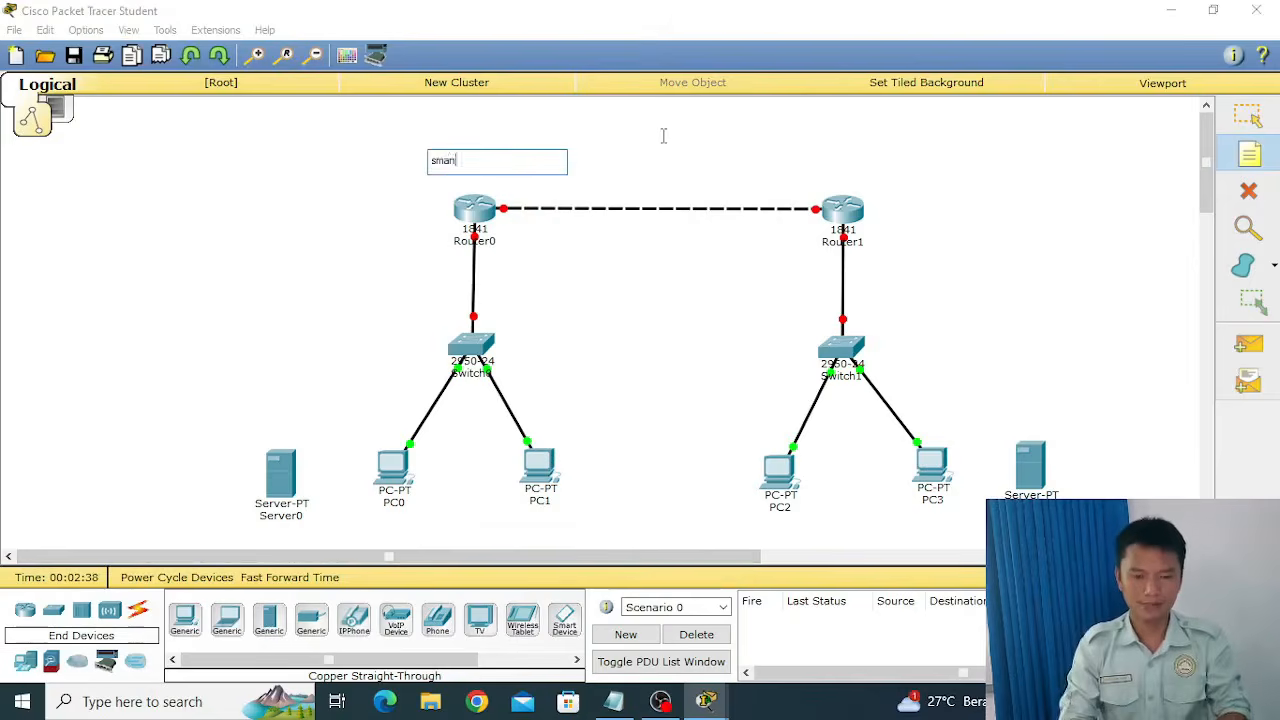
key("BackSpace")
key("BackSpace")
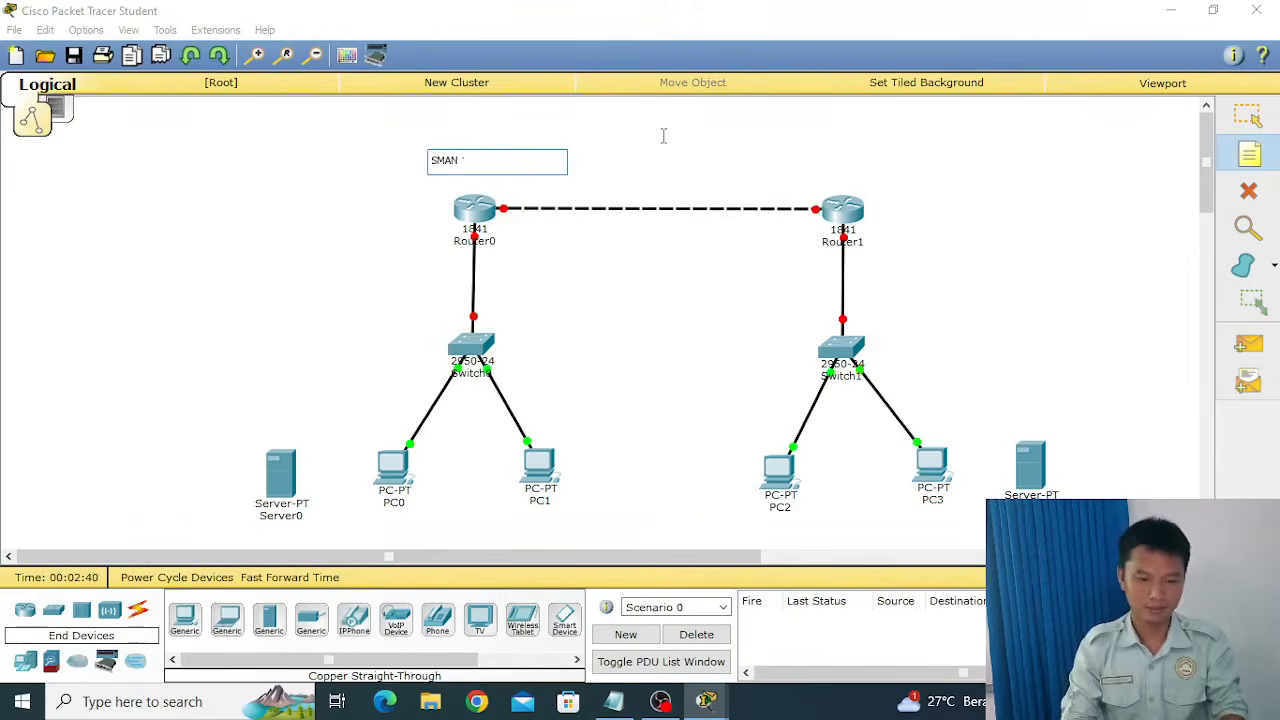
left_click(788, 150)
type("SMAN 2")
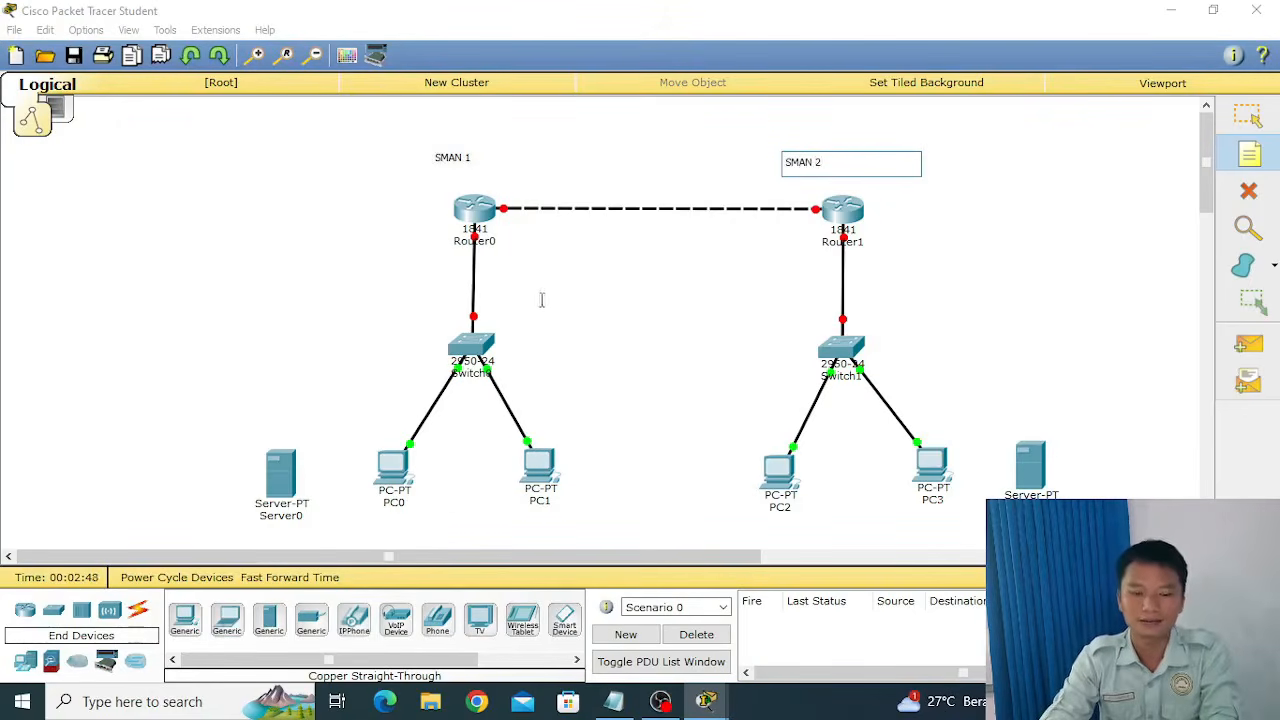
Place a note reading 192.168.1.0 beside the link between Router0 and Switch0.
left_click(489, 290)
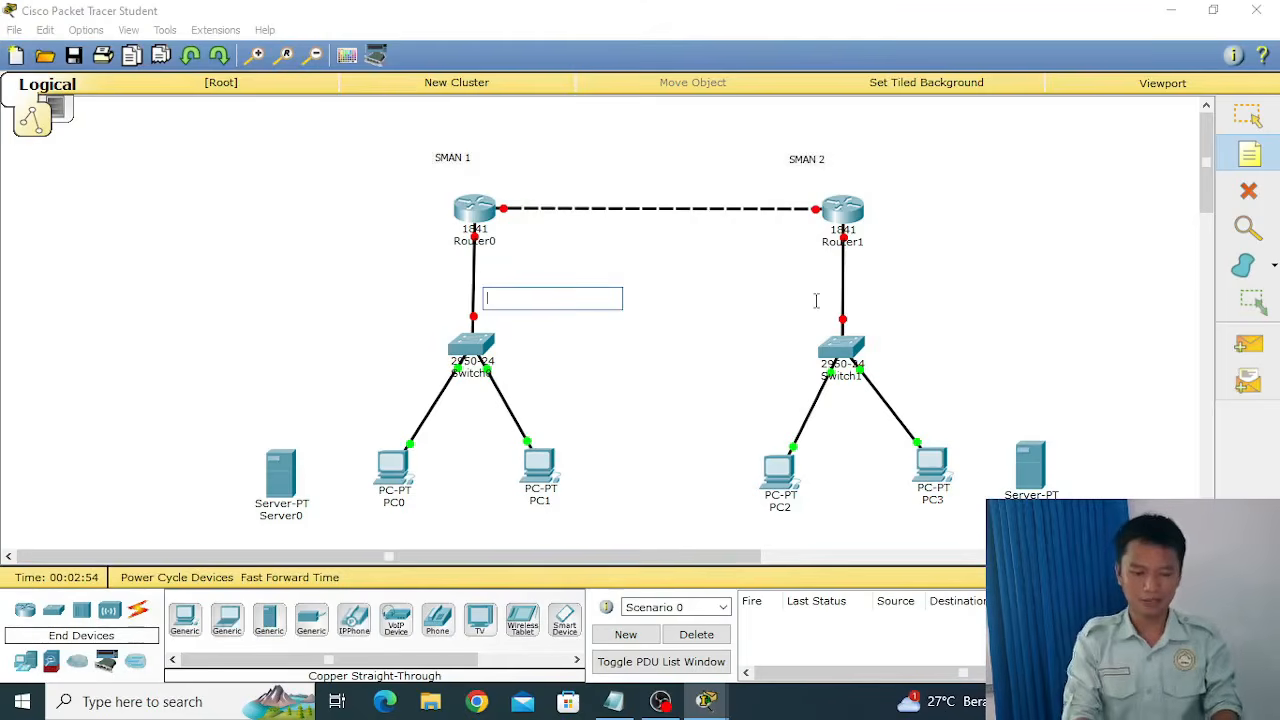
type("192.168.1.0")
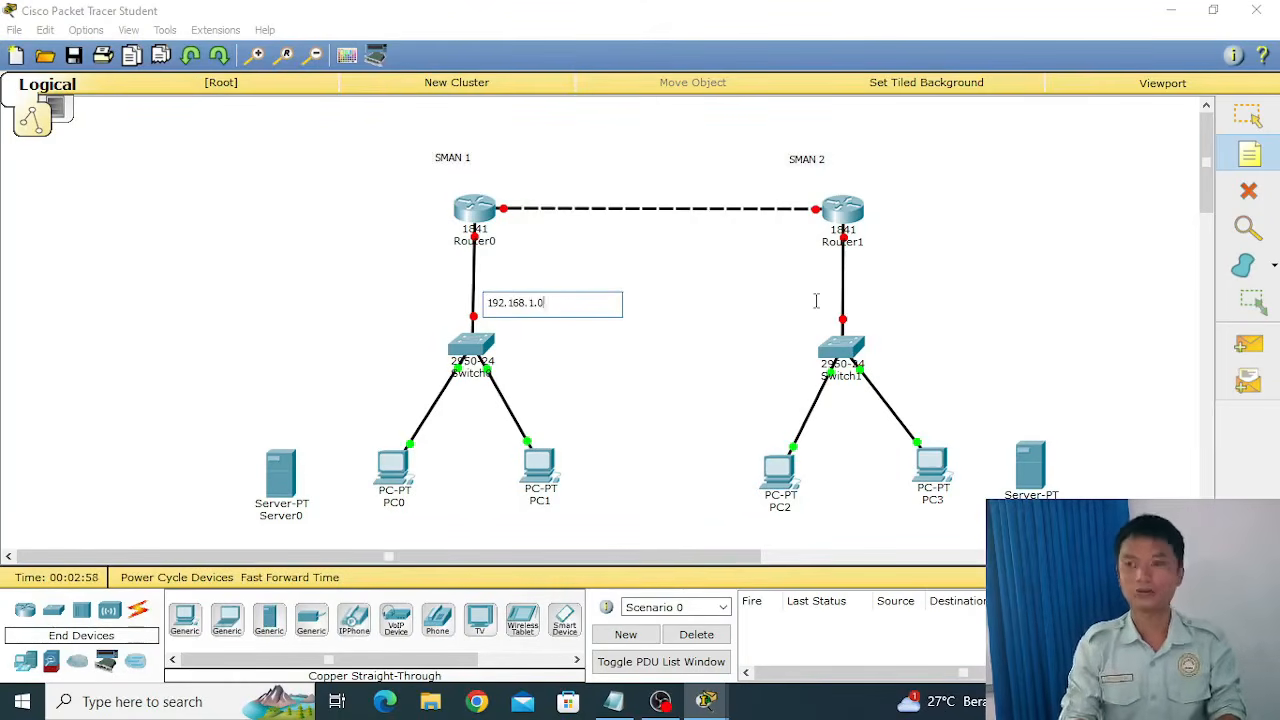
Place a note reading 192.168.3.0 above the link between Router0 and Router1.
left_click(617, 177)
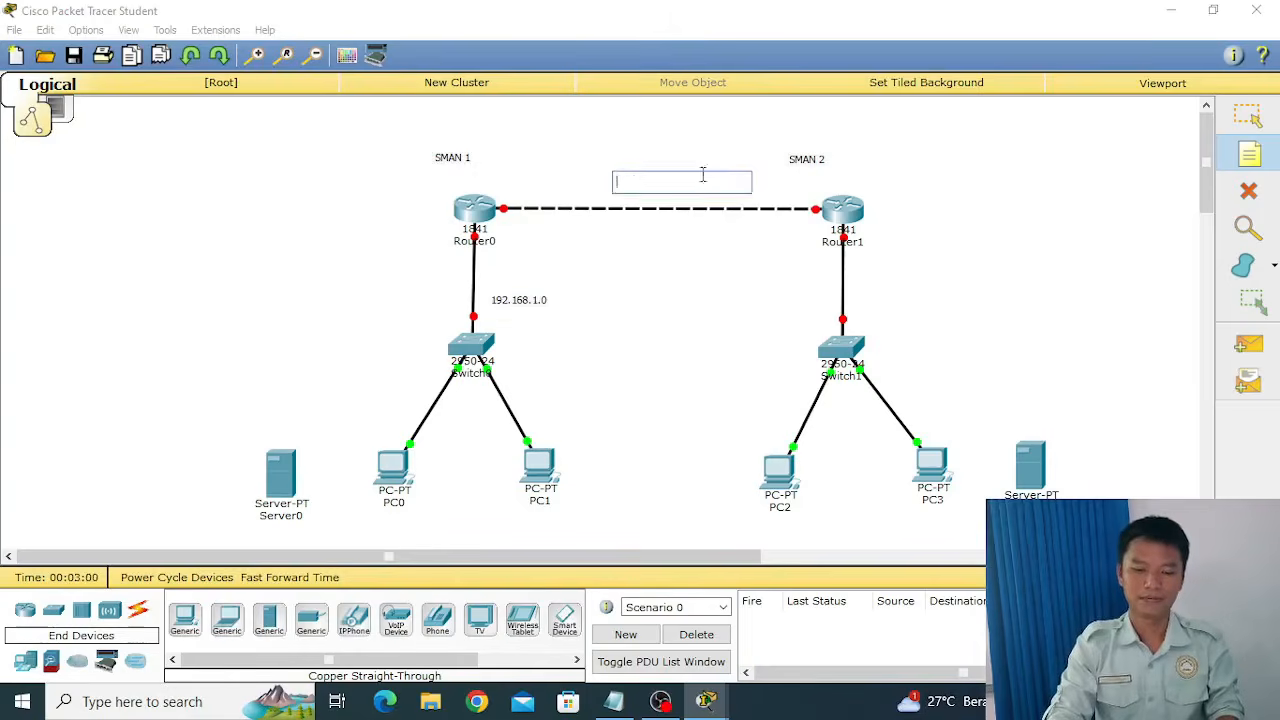
type("192.168.3.0")
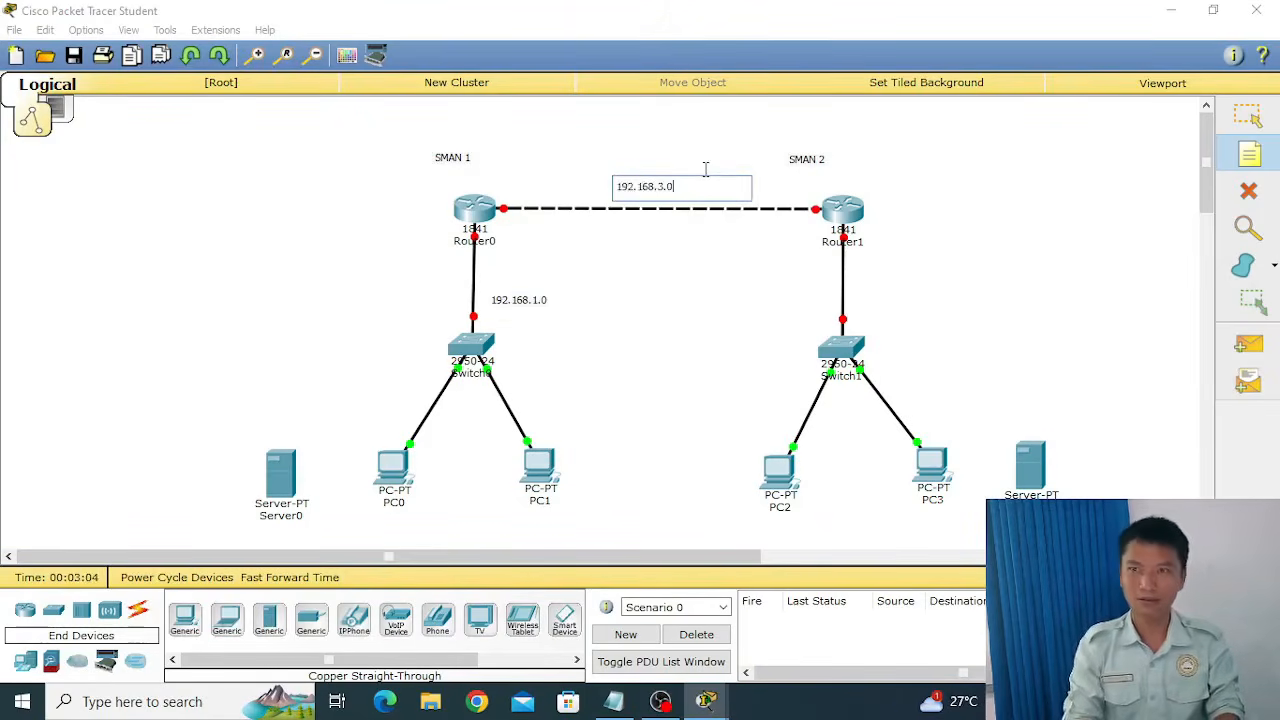
left_click(880, 289)
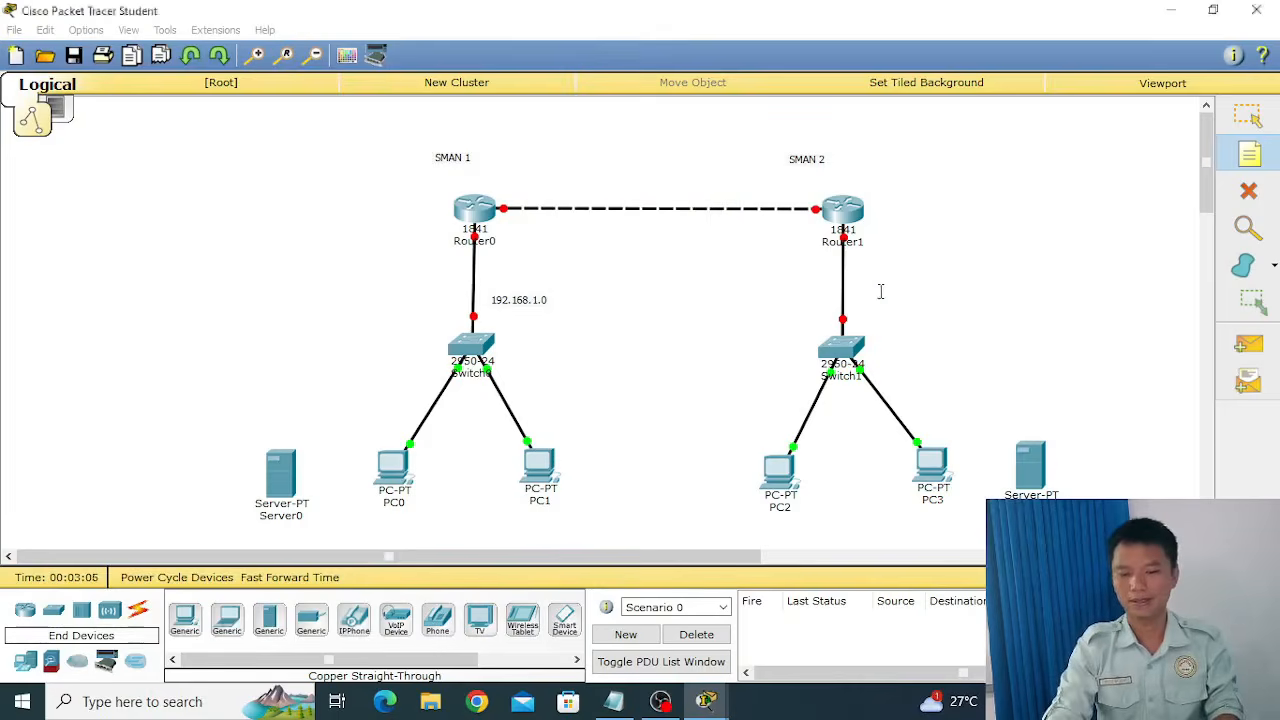
Place a note reading 192.168.2.0 beside the link between Router1 and Switch1.
type("192.168")
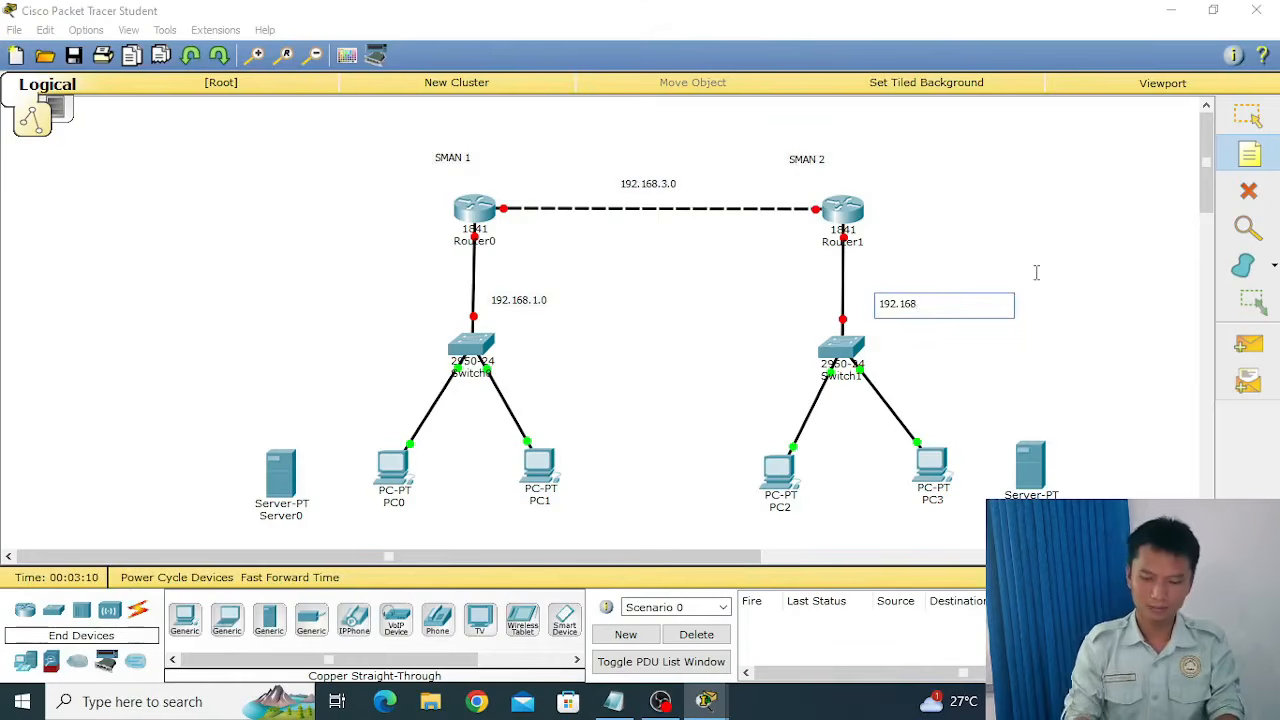
type(".2.0")
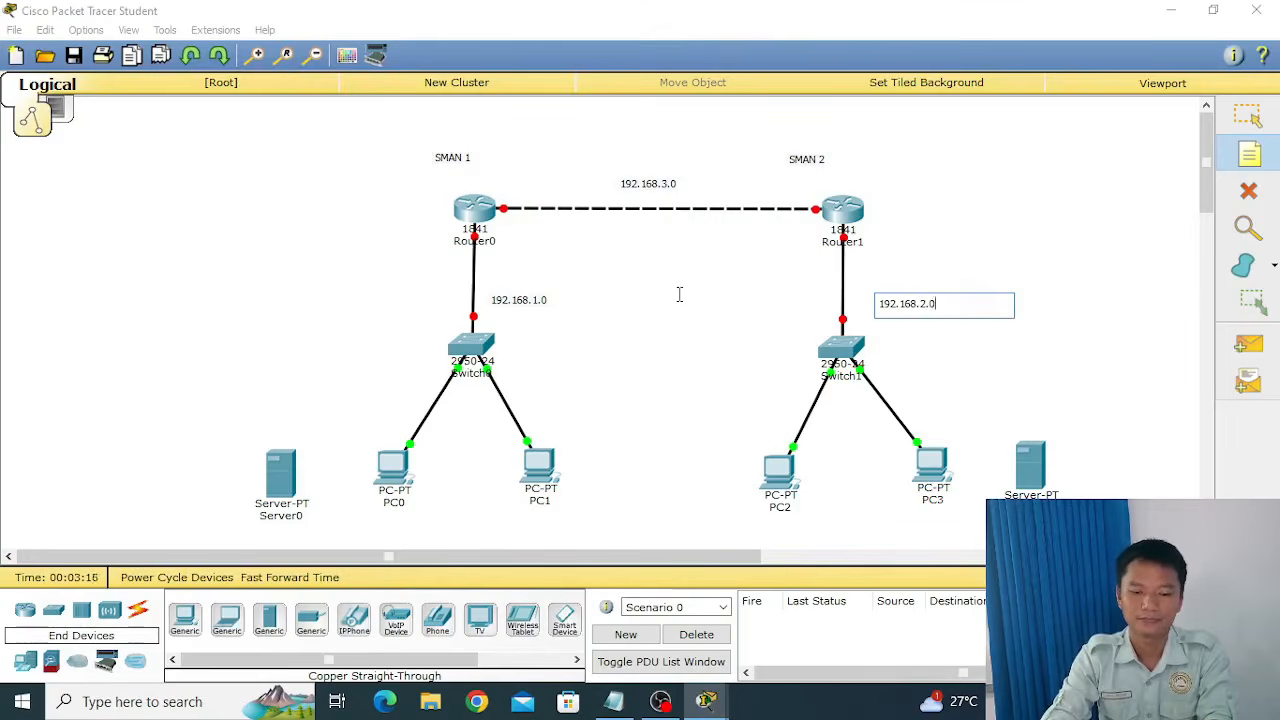
left_click(1205, 183)
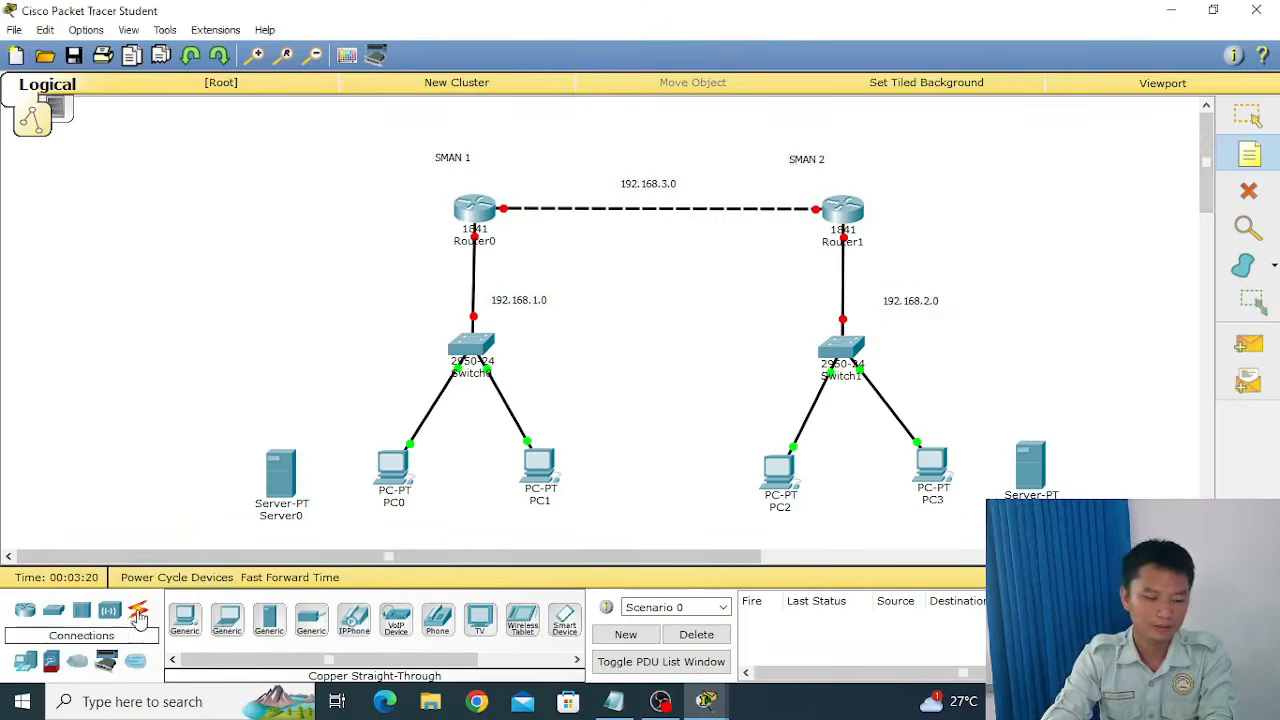
Connect Server0 to Switch0 with a Copper Straight-Through cable.
left_click(140, 609)
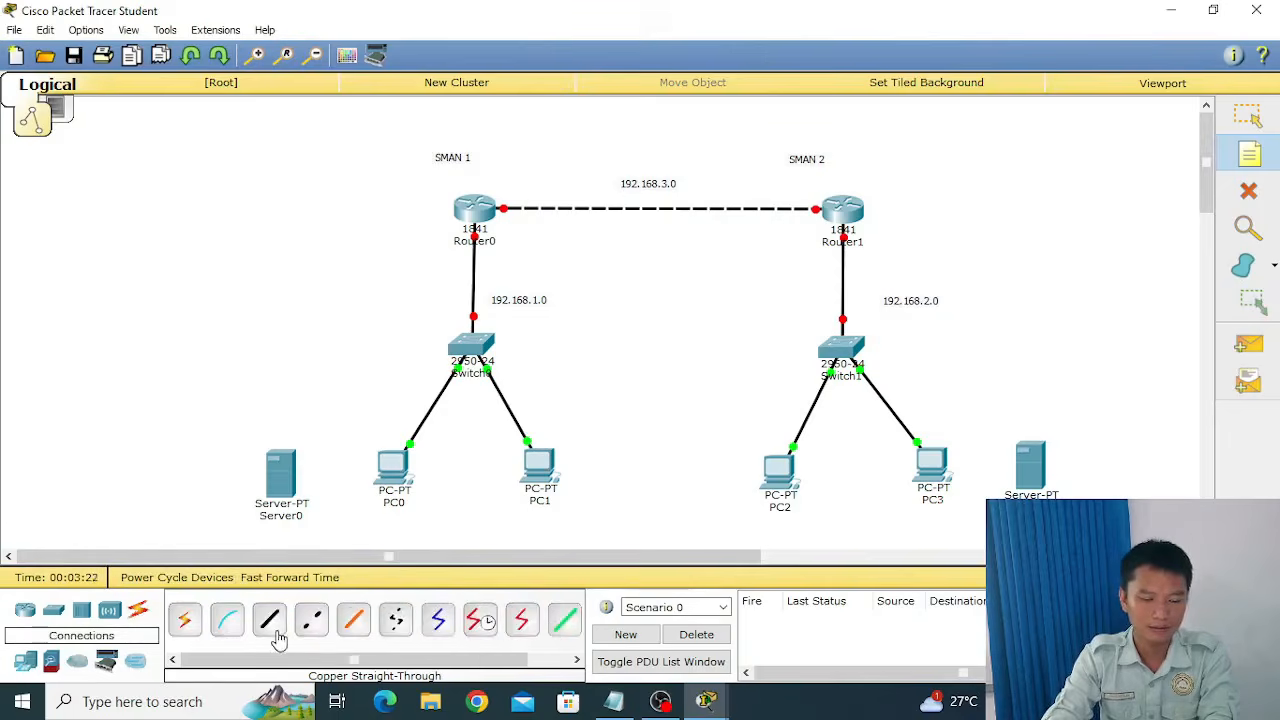
left_click(269, 620)
left_click(298, 490)
left_click(358, 492)
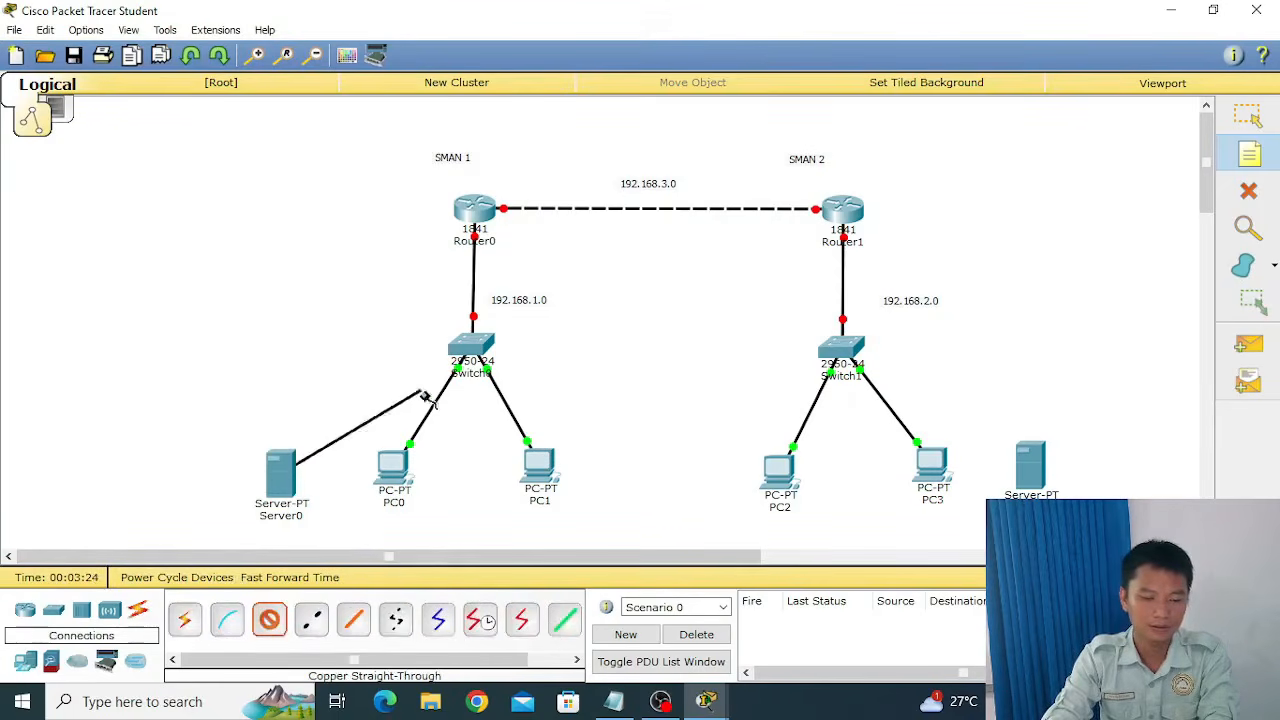
left_click(467, 349)
left_click(533, 33)
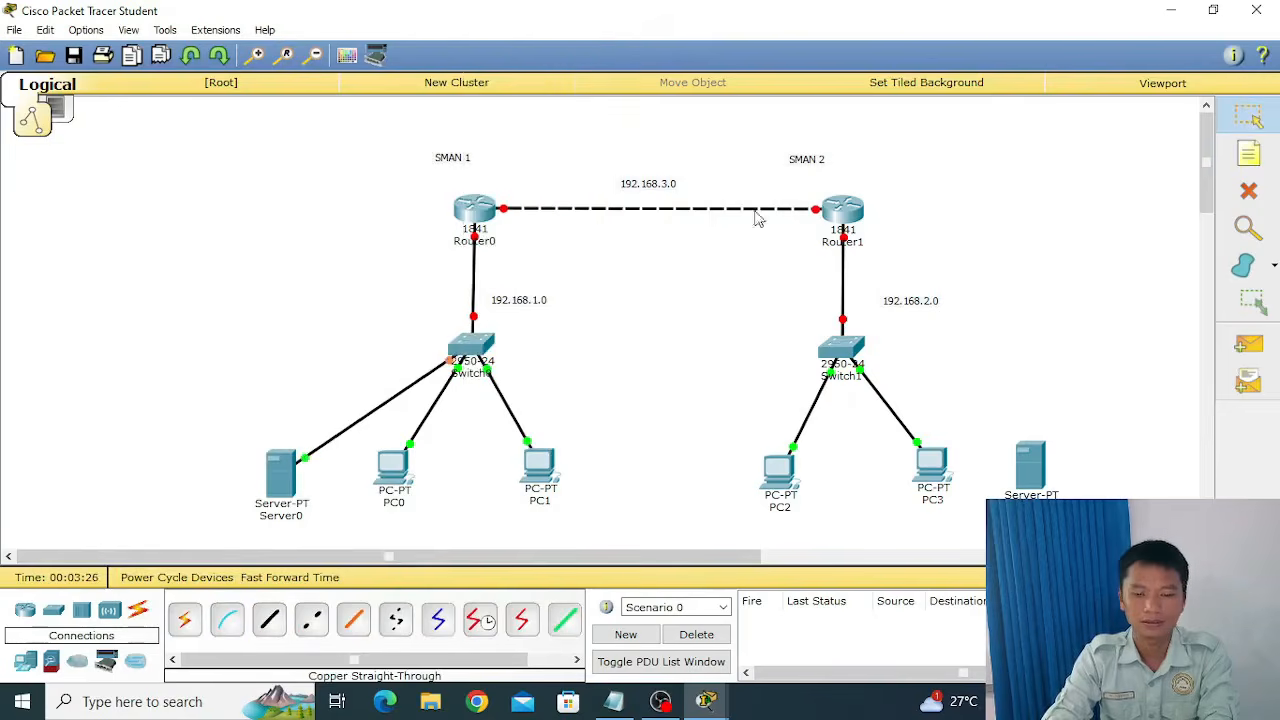
Connect the server beside PC3 to Switch1 with a Copper Straight-Through cable, using the server's FastEthernet0 port.
left_click(270, 620)
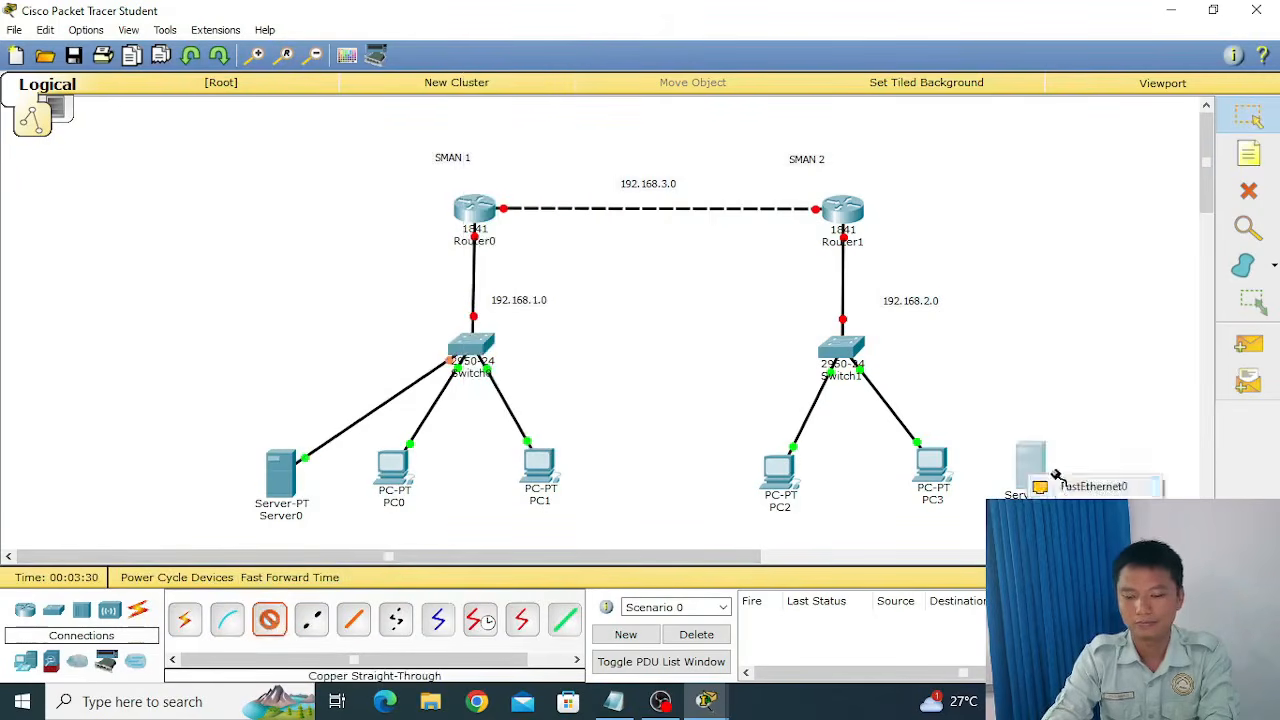
left_click(1045, 475)
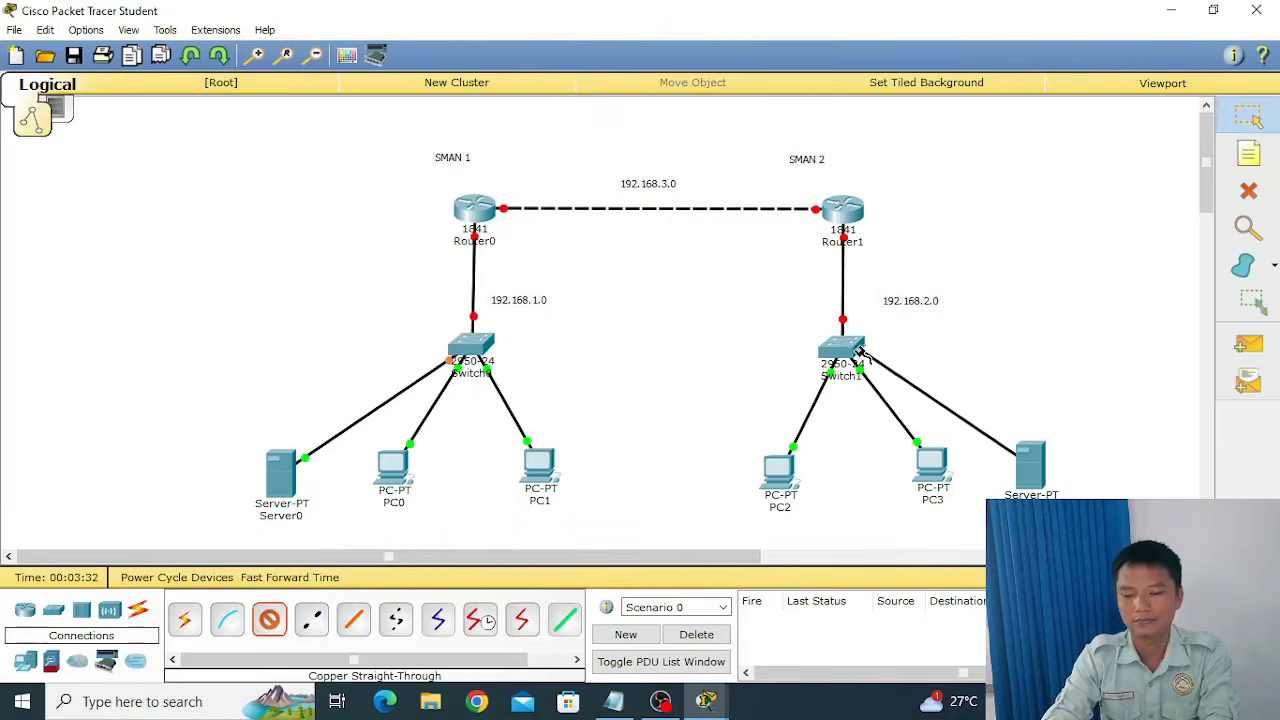
left_click(841, 347)
left_click(925, 33)
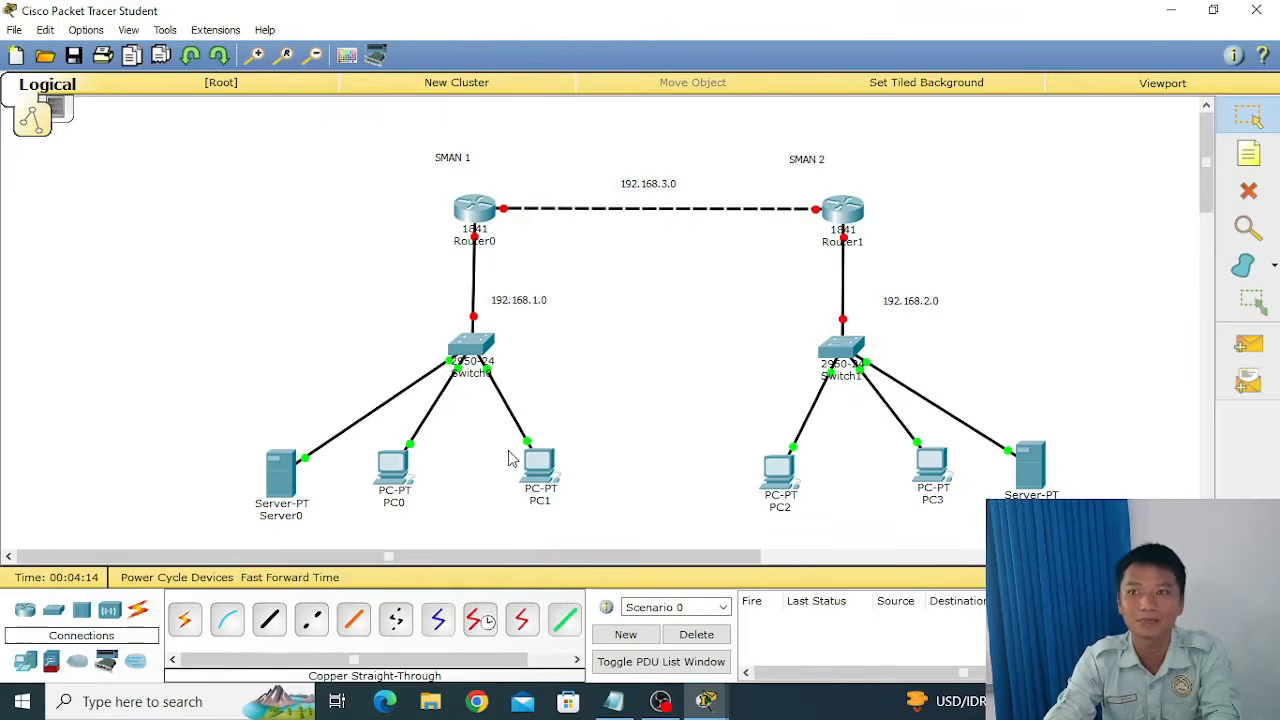
Set Server0's static IP address to 192.168.1.2 in its IP Configuration.
left_click(281, 470)
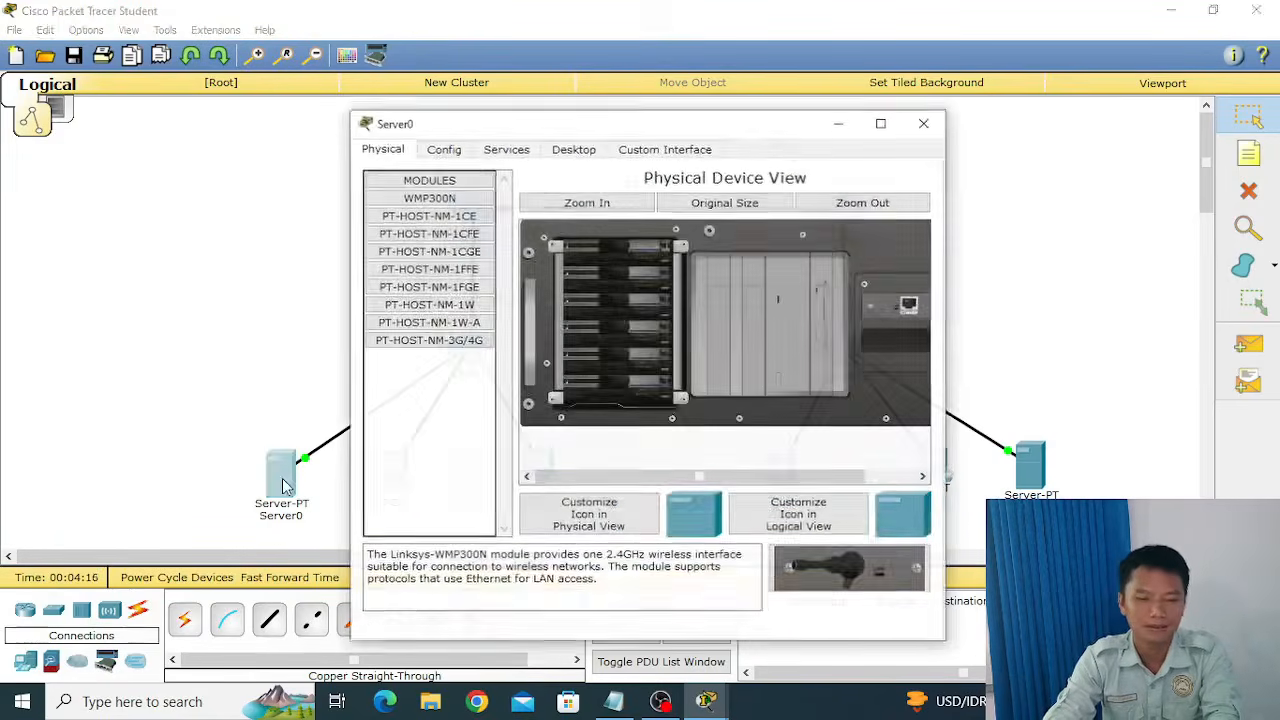
left_click(923, 123)
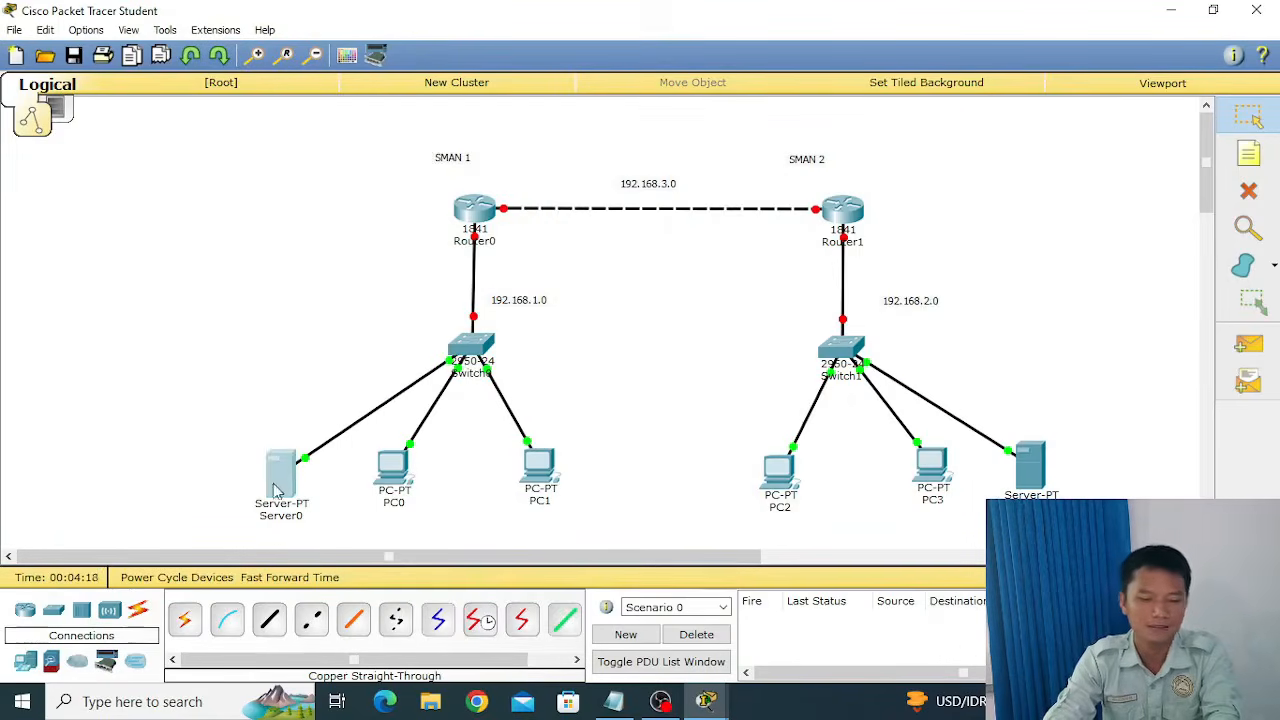
left_click(277, 487)
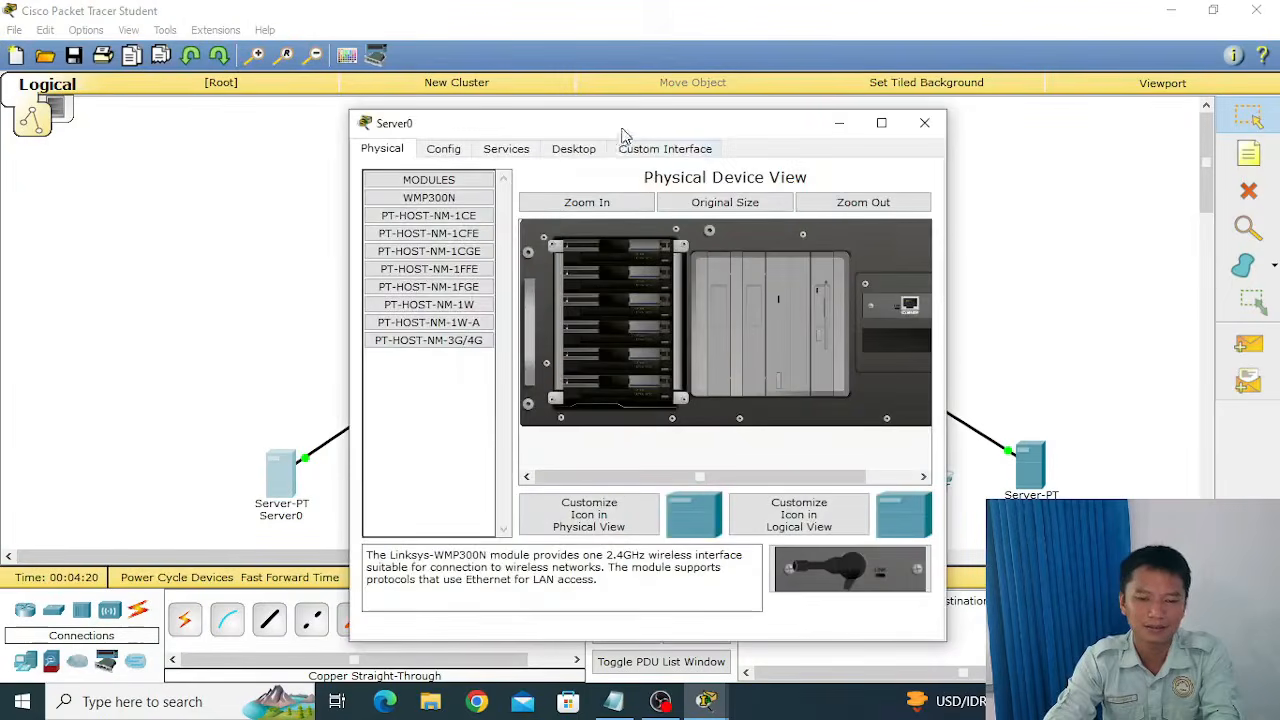
left_click_drag(623, 130, 533, 62)
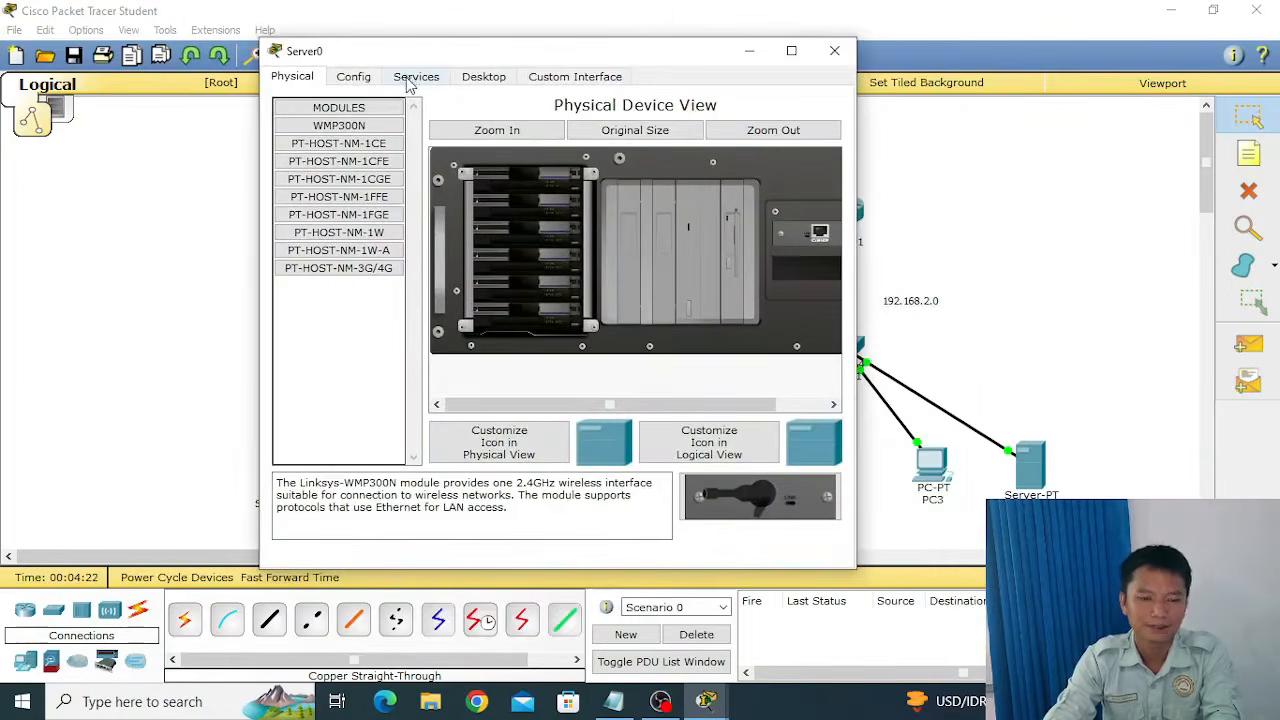
left_click(485, 78)
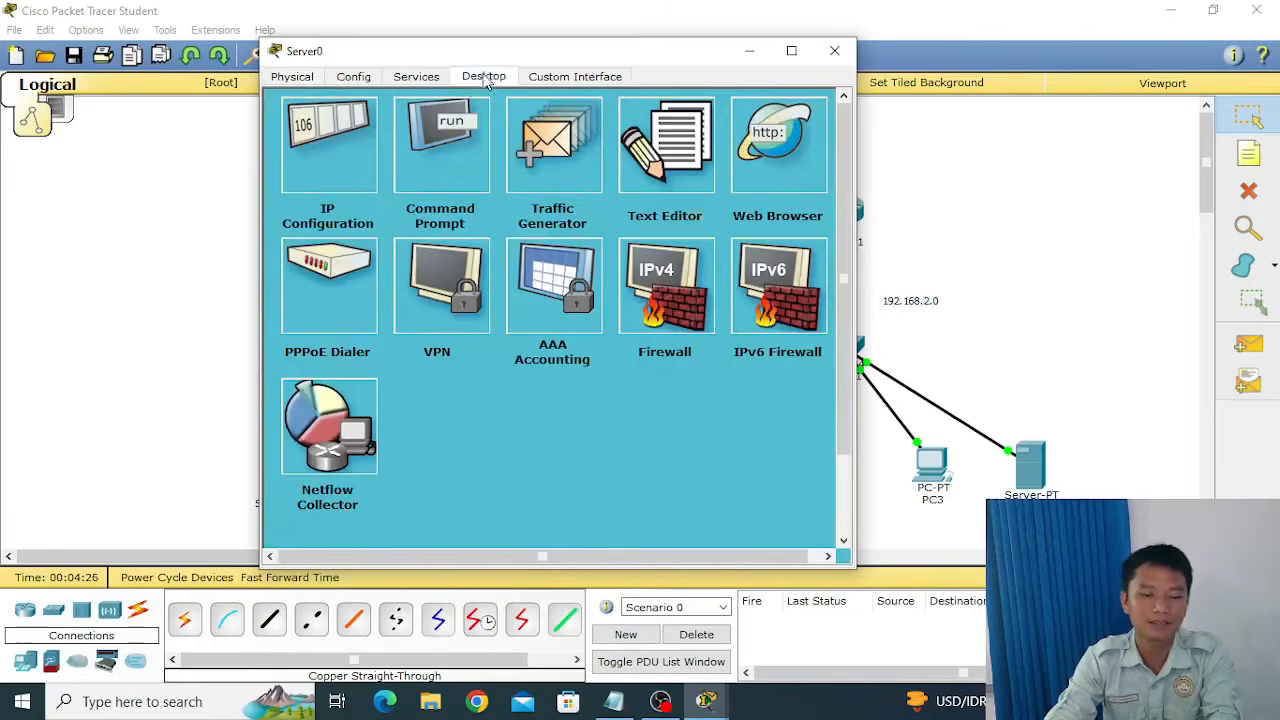
left_click(339, 157)
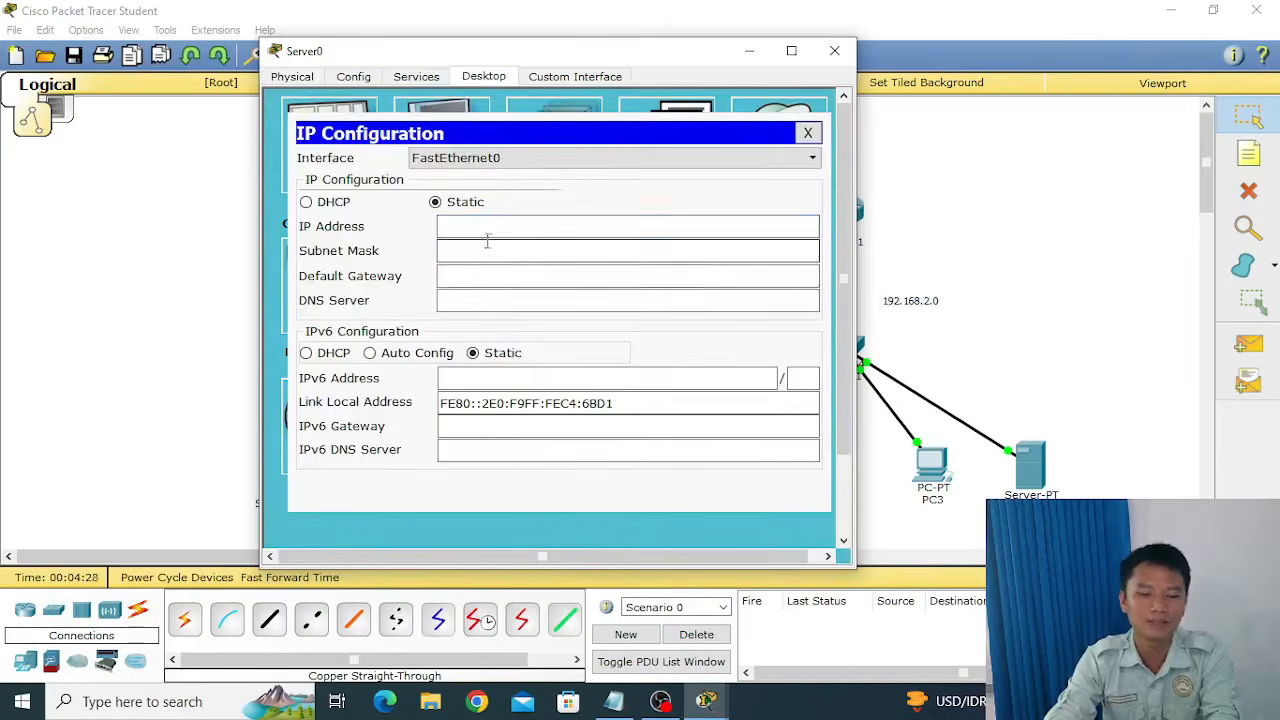
type("192.")
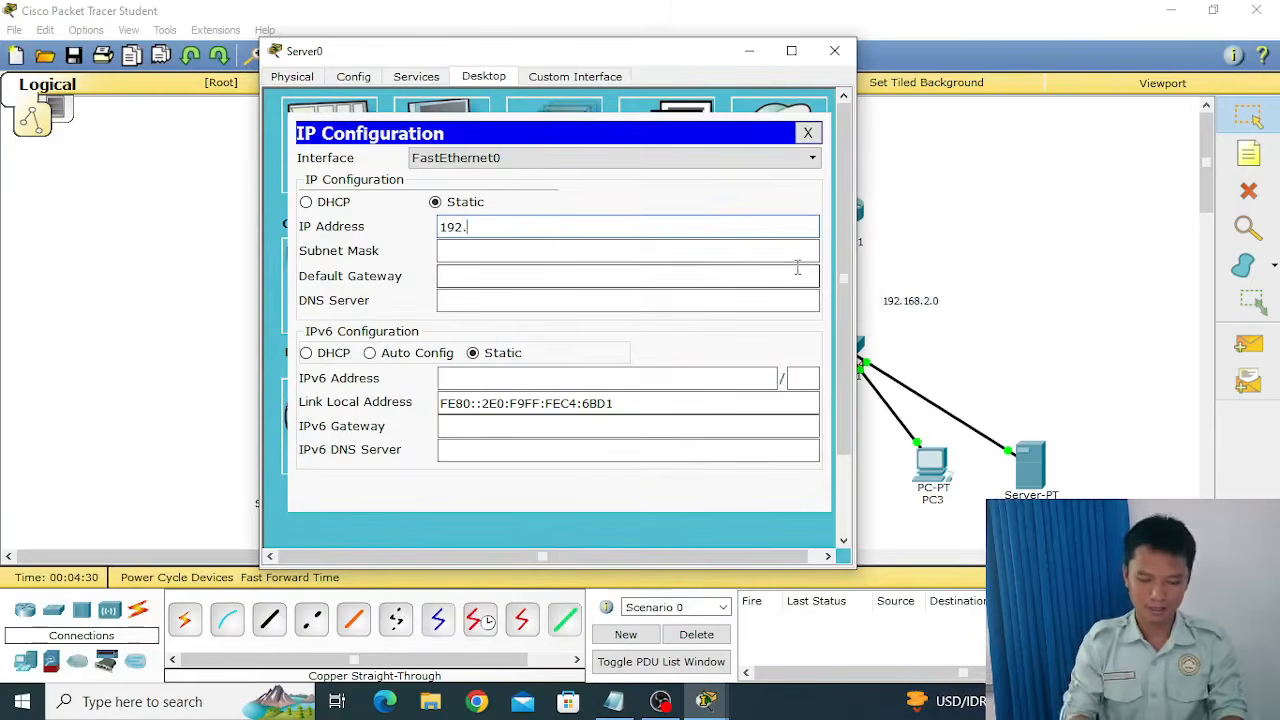
type("168.1.")
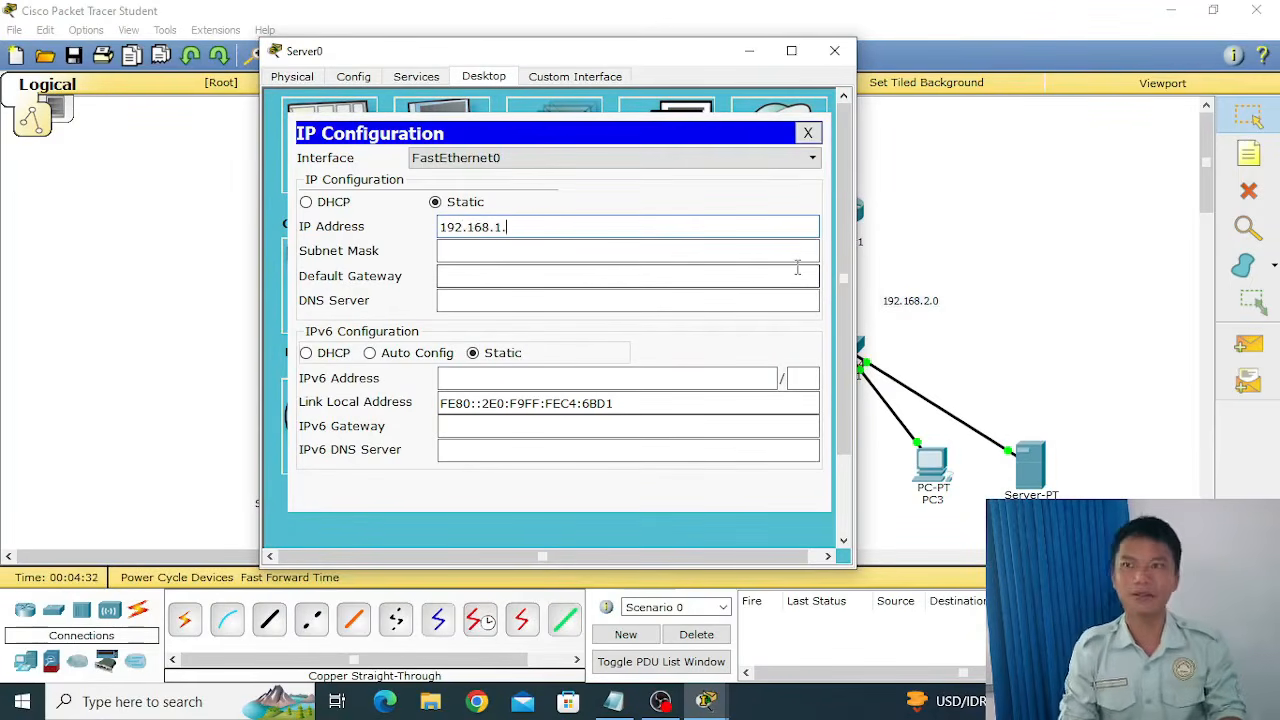
type("2")
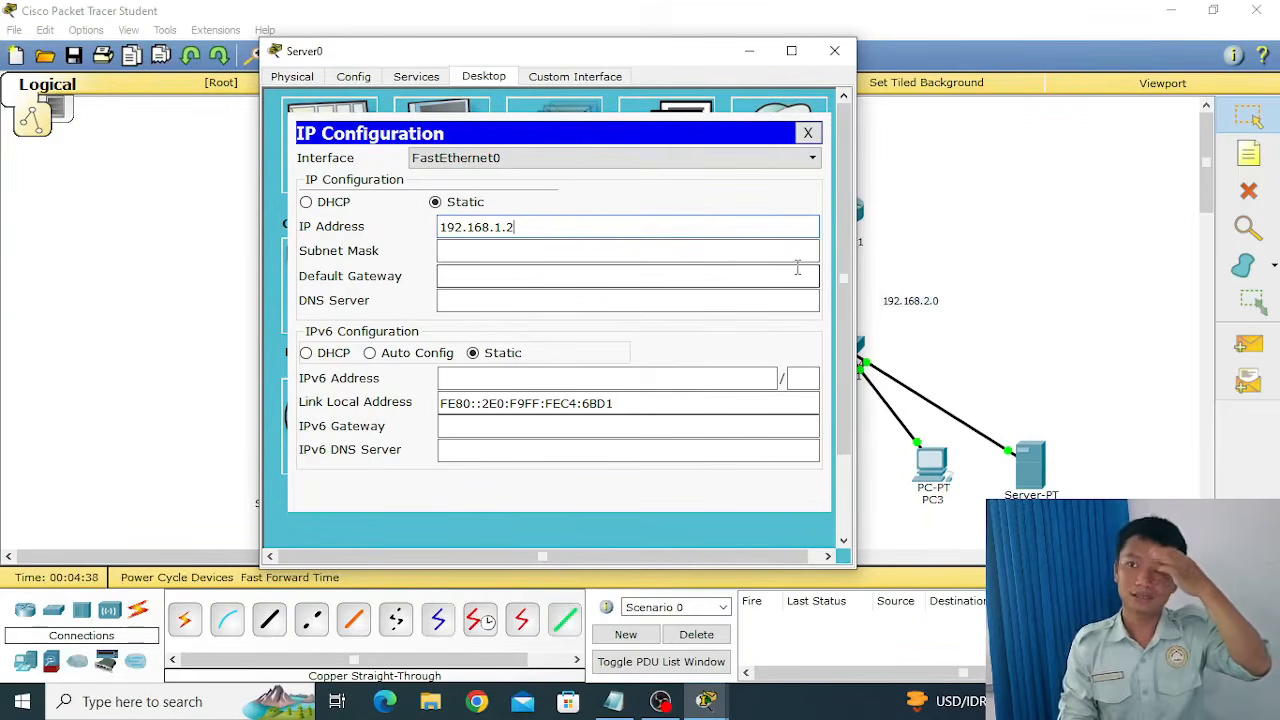
Complete Server0's IP Configuration with subnet mask 255.255.255.0, default gateway 192.168.1.1 and DNS server 192.168.1.2.
left_click(531, 258)
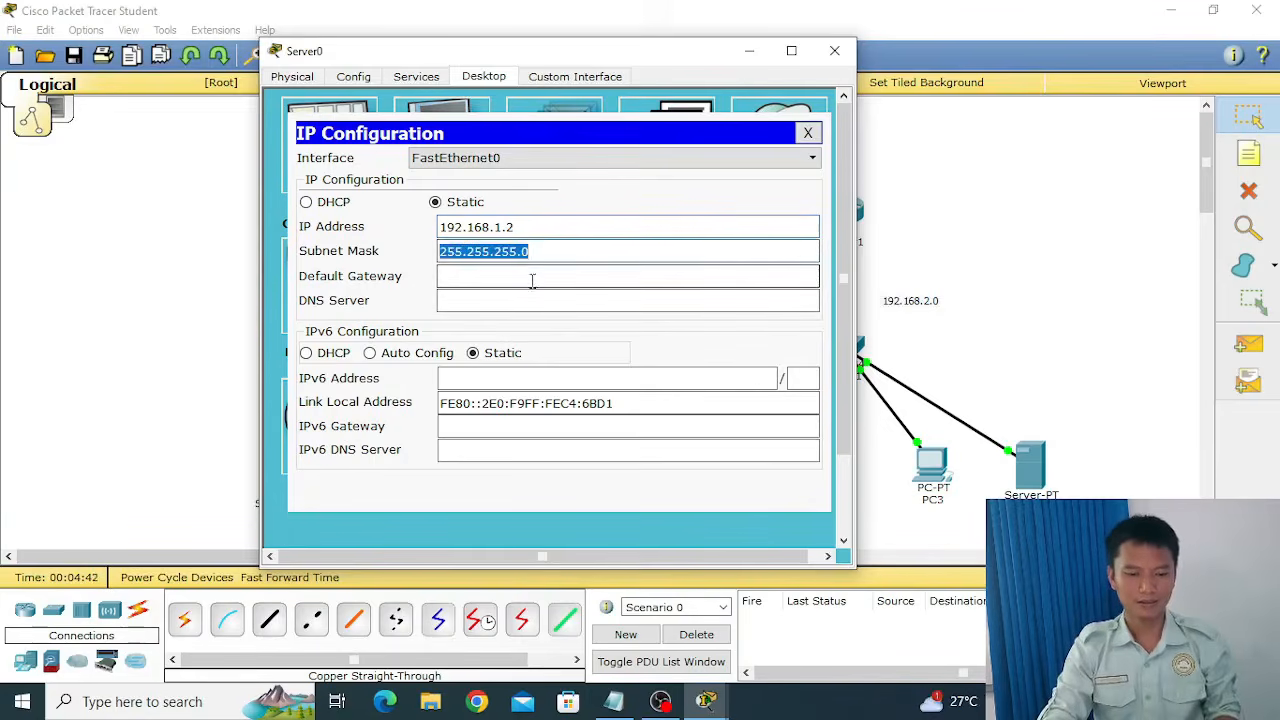
left_click(533, 281)
type("192.")
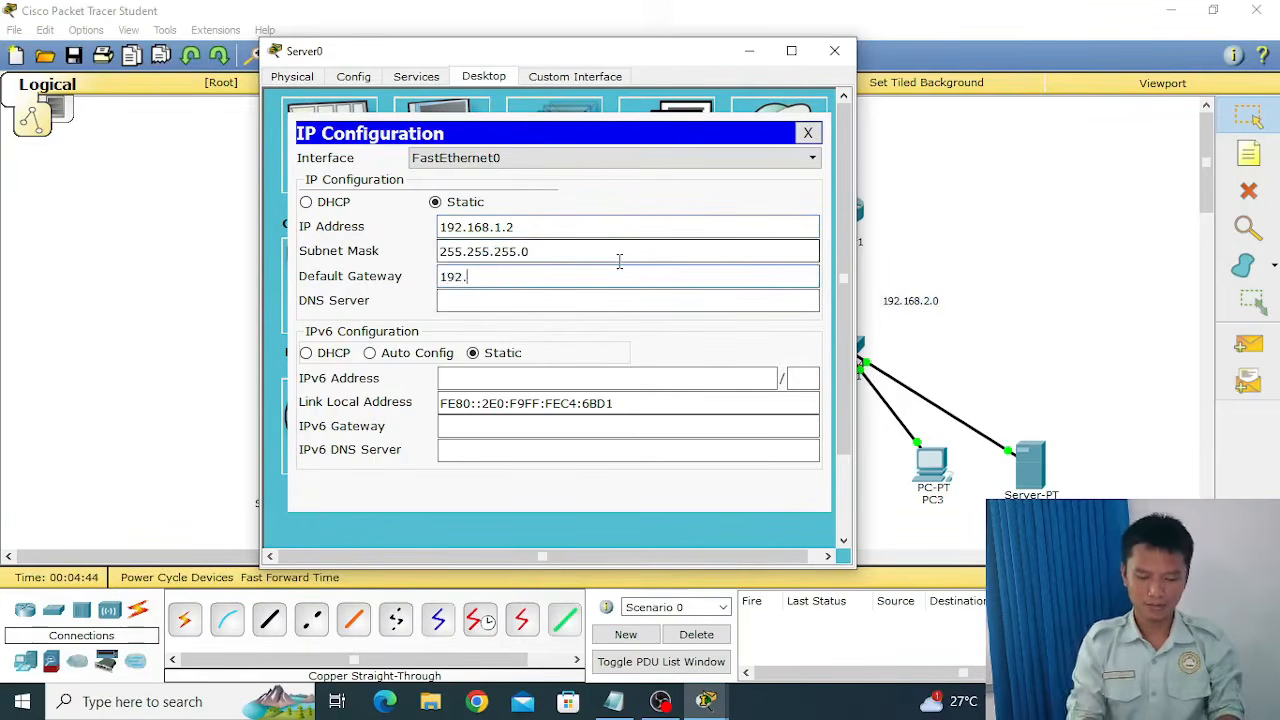
type("168.1.")
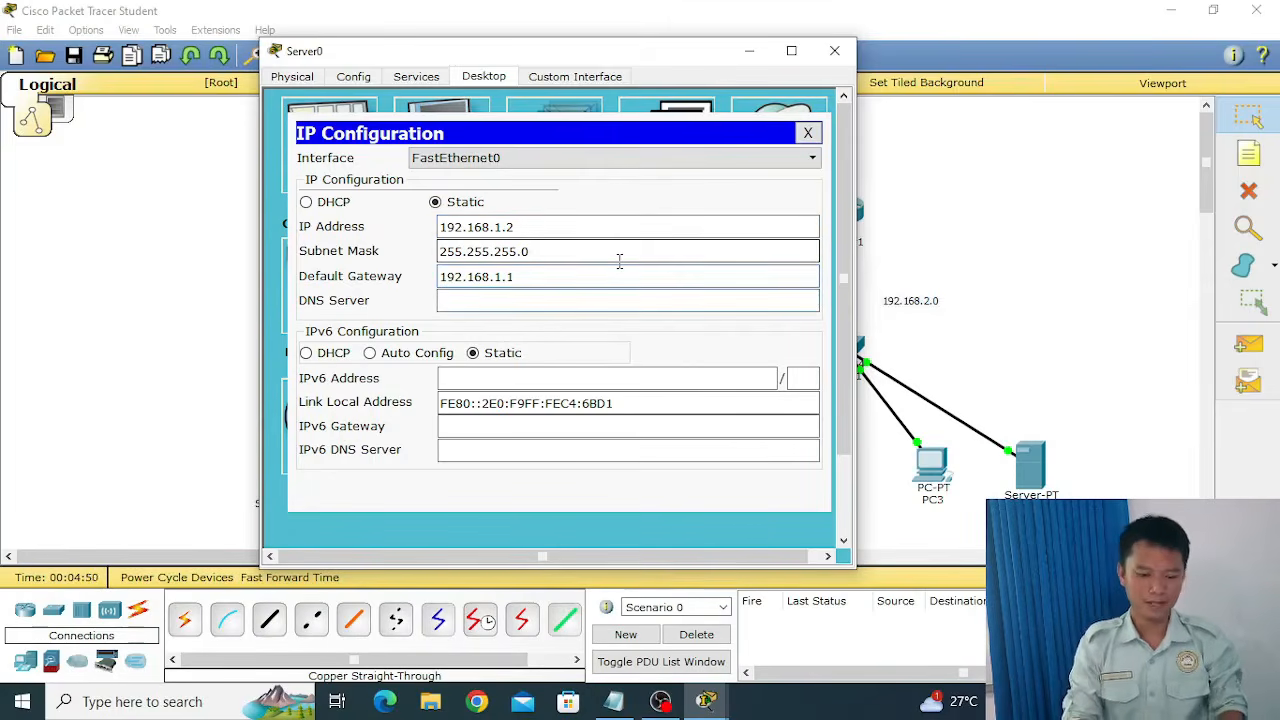
type("192.168.1.2")
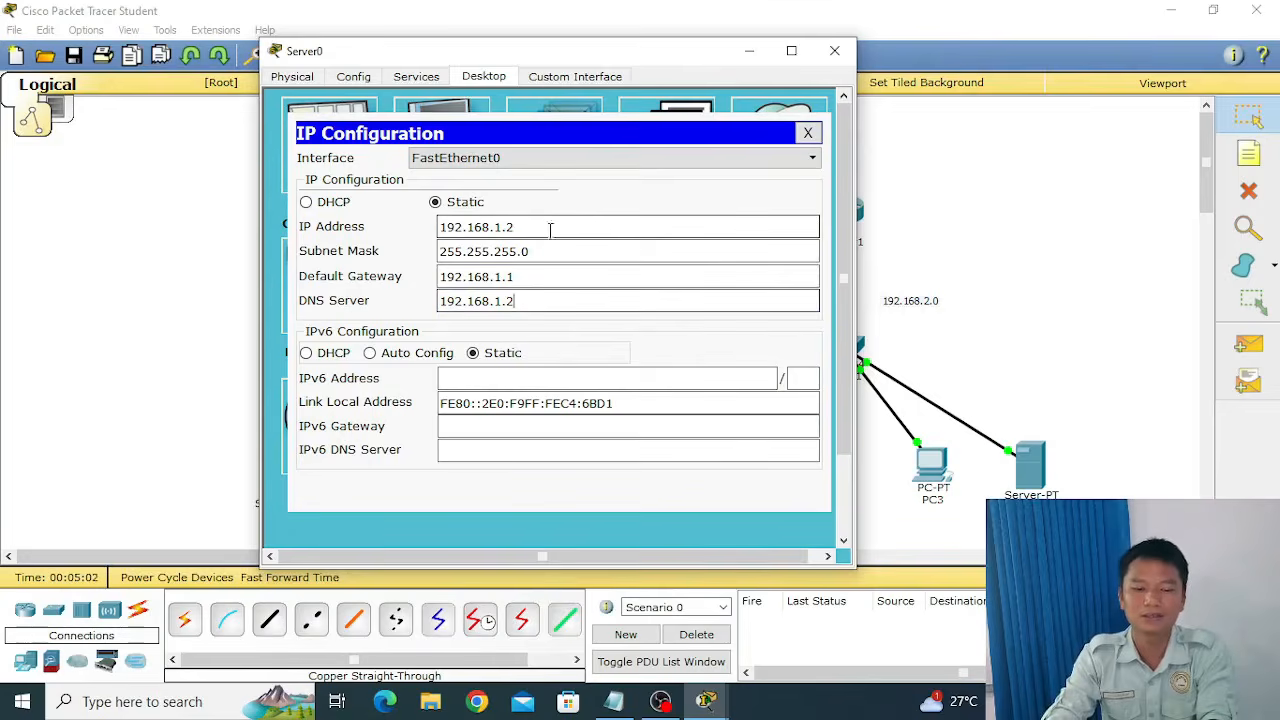
left_click_drag(550, 230, 502, 228)
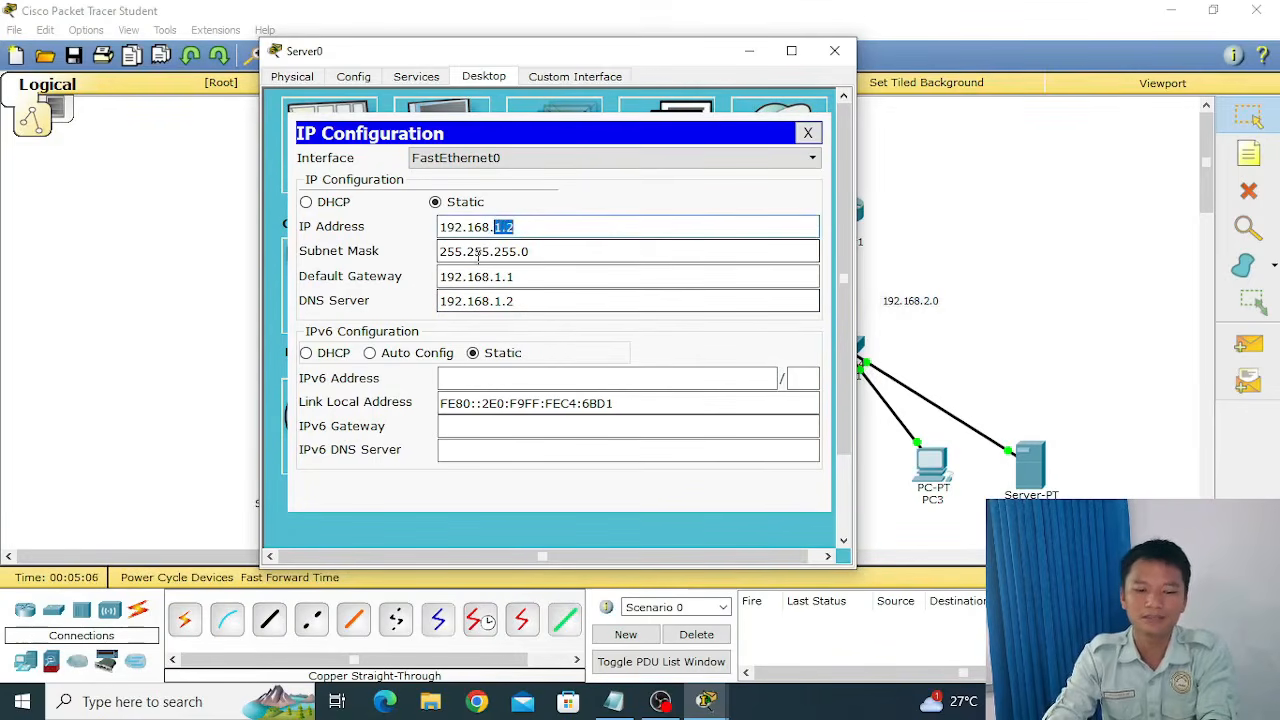
left_click(539, 273)
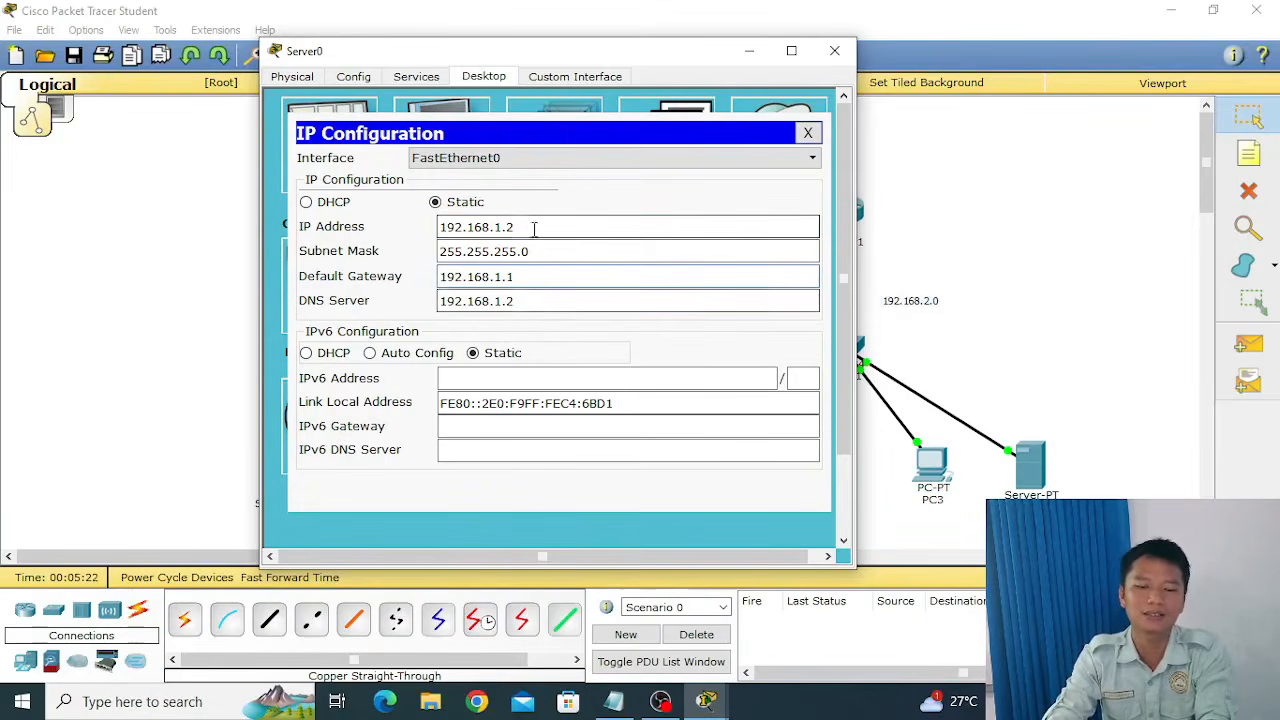
left_click_drag(531, 228, 496, 228)
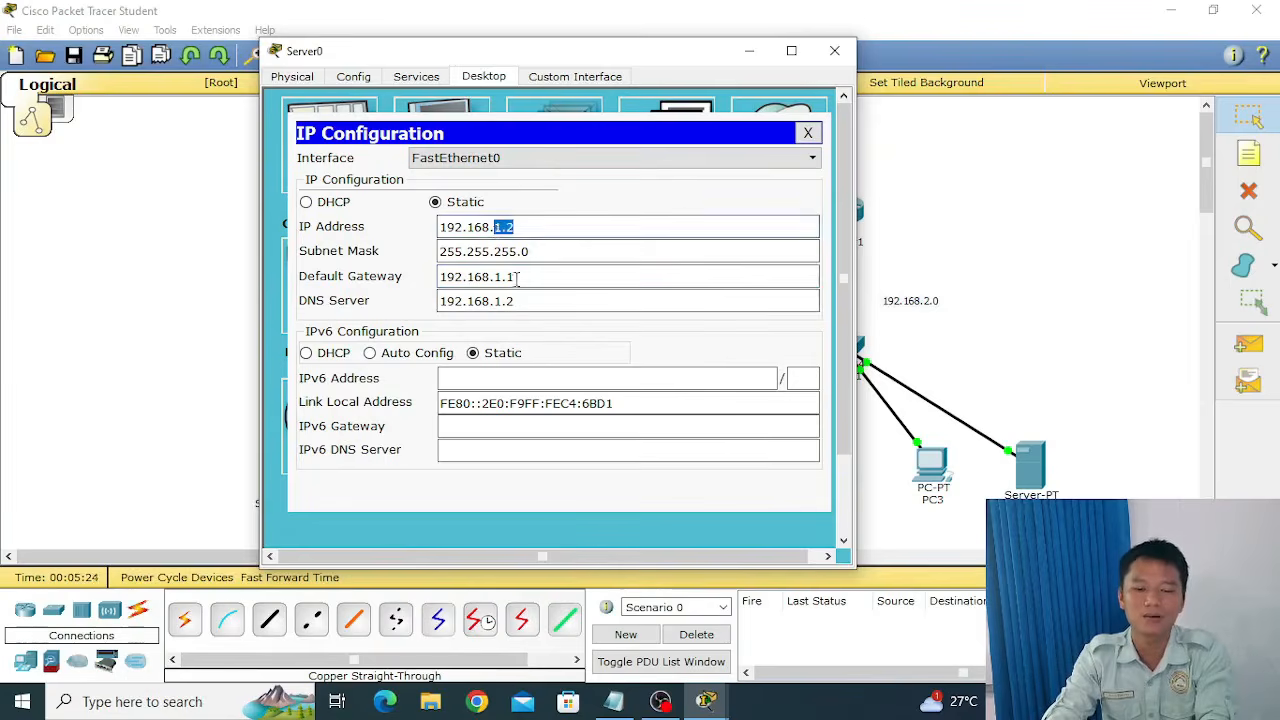
left_click(529, 309)
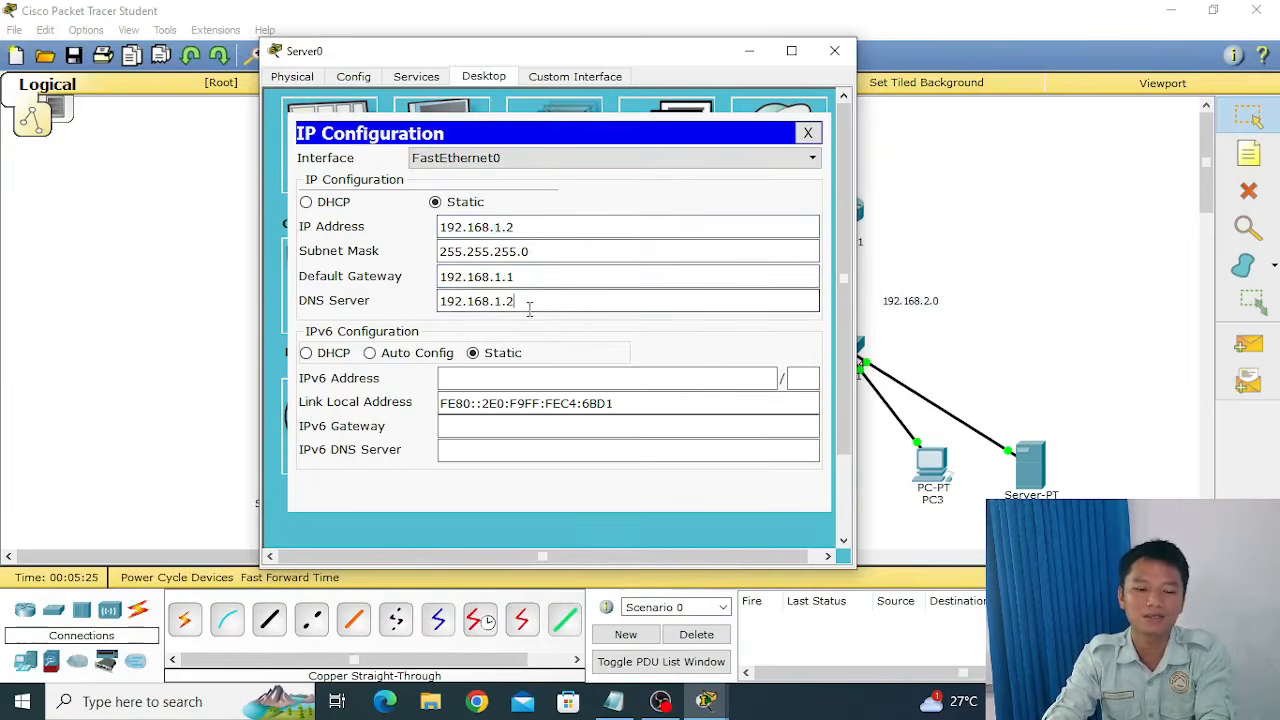
left_click(807, 132)
In Server0's DHCP service, set the serverPool default gateway to 192.168.1.1 and its DNS server to 192.168.1.2.
left_click_drag(600, 63, 637, 59)
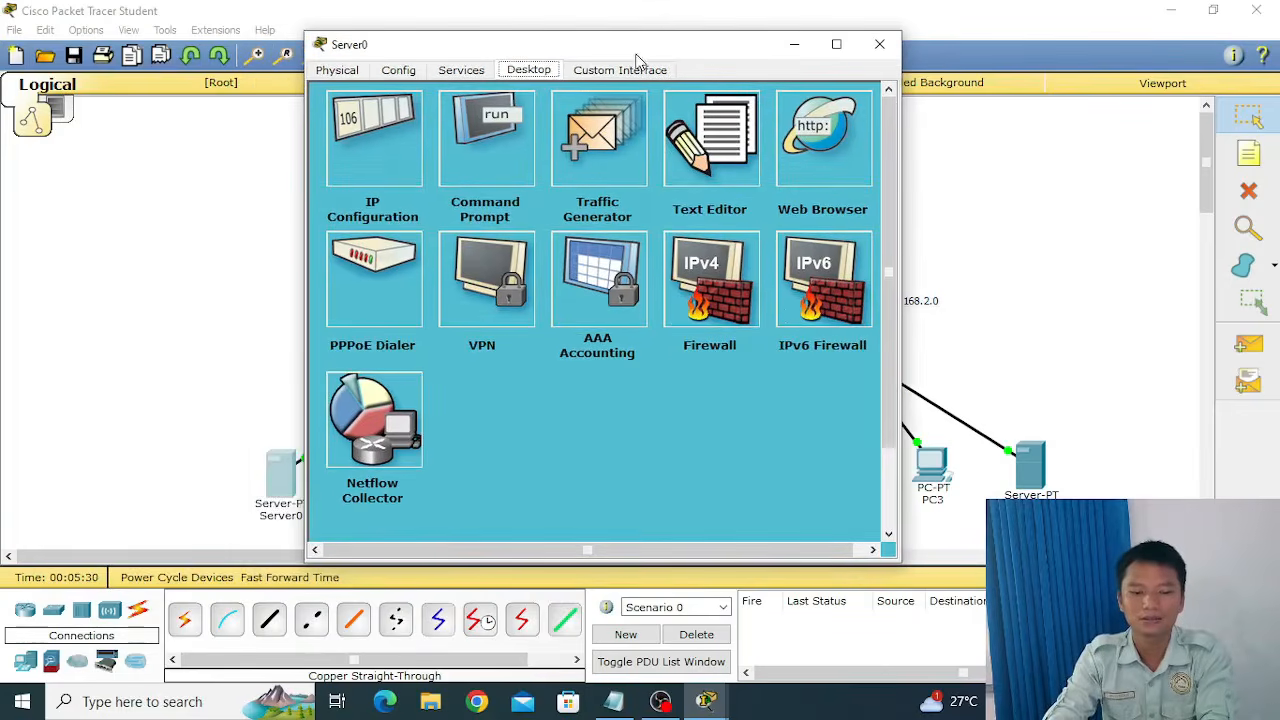
left_click(476, 76)
left_click_drag(627, 55, 660, 47)
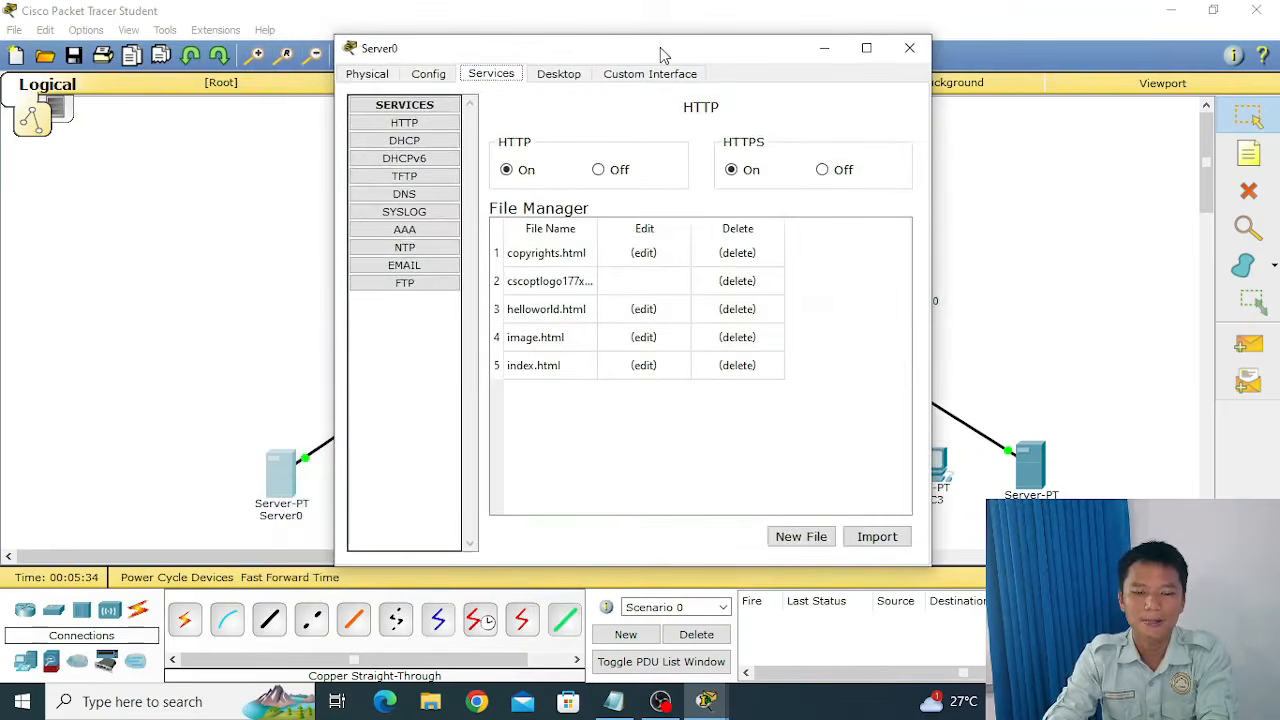
left_click(423, 145)
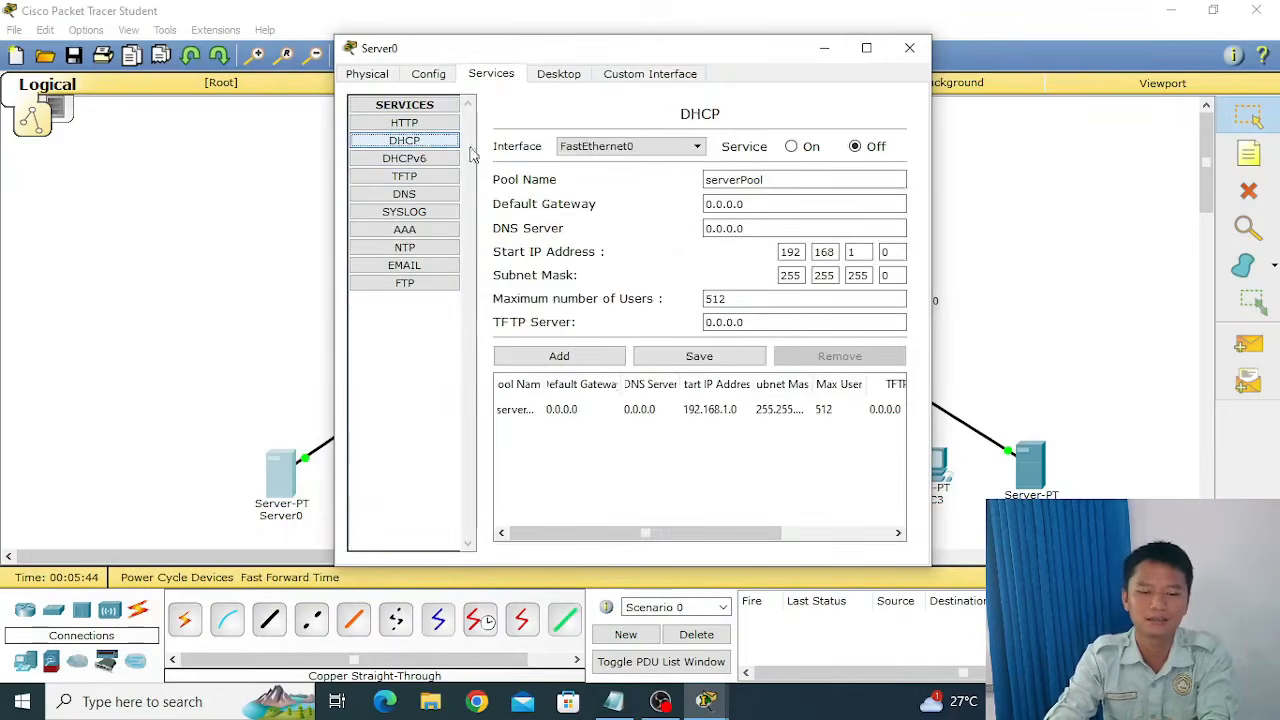
left_click(765, 199)
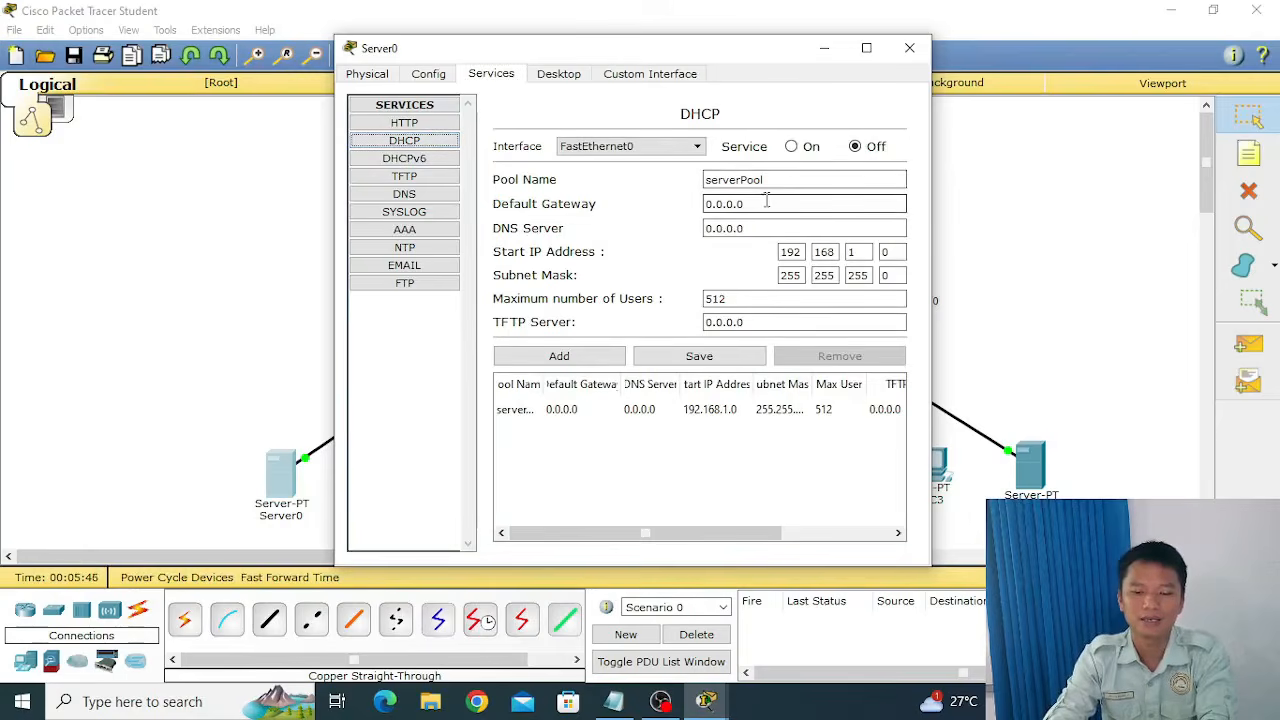
left_click_drag(767, 201, 630, 188)
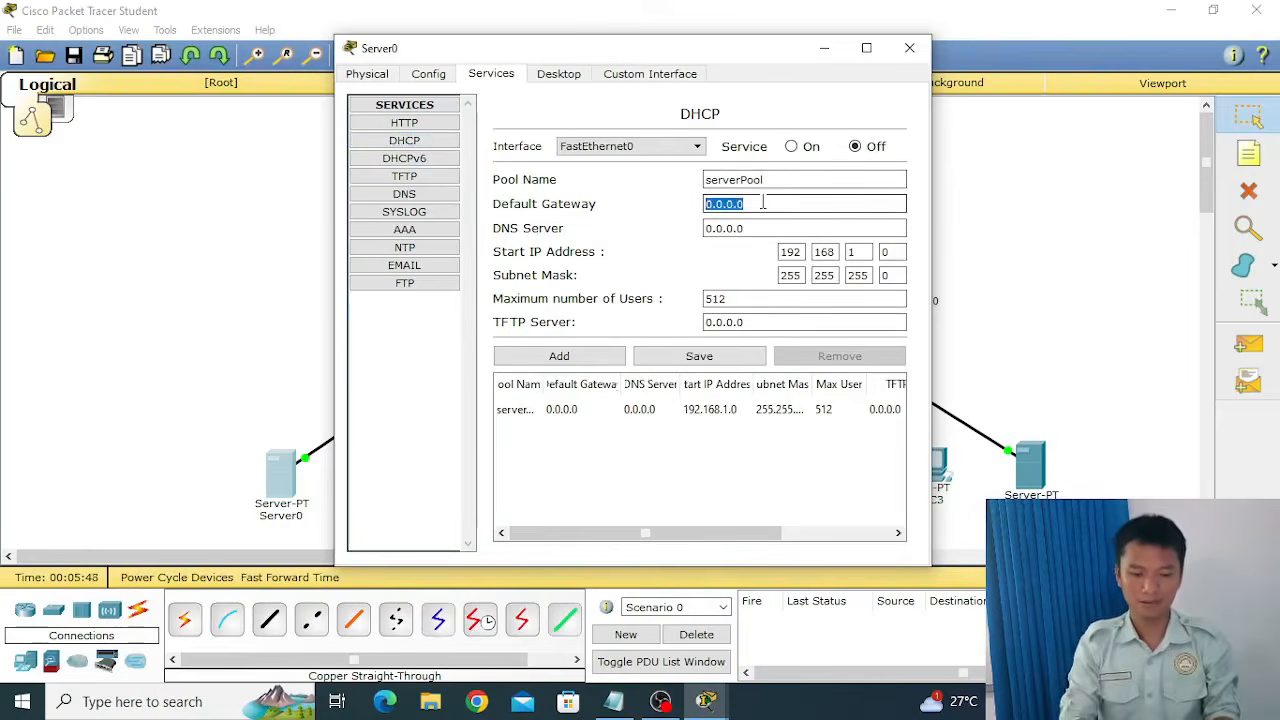
type("192.168.1.1")
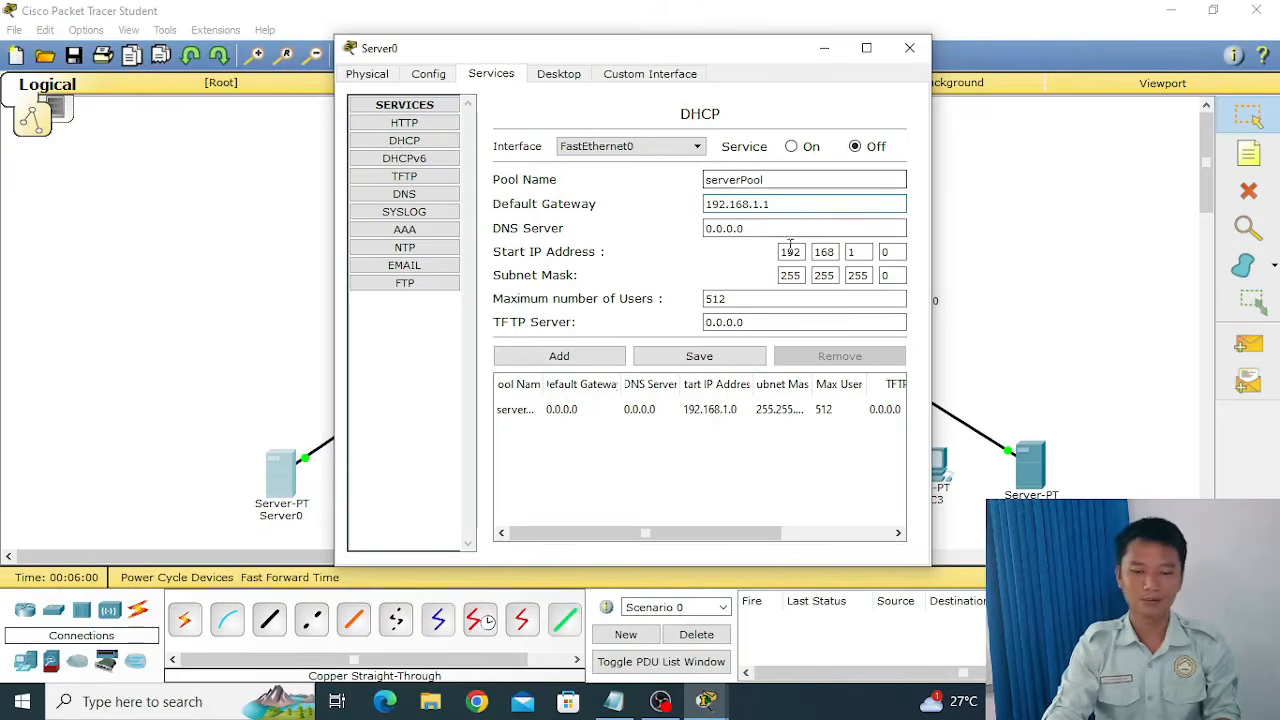
key("Tab")
type("19")
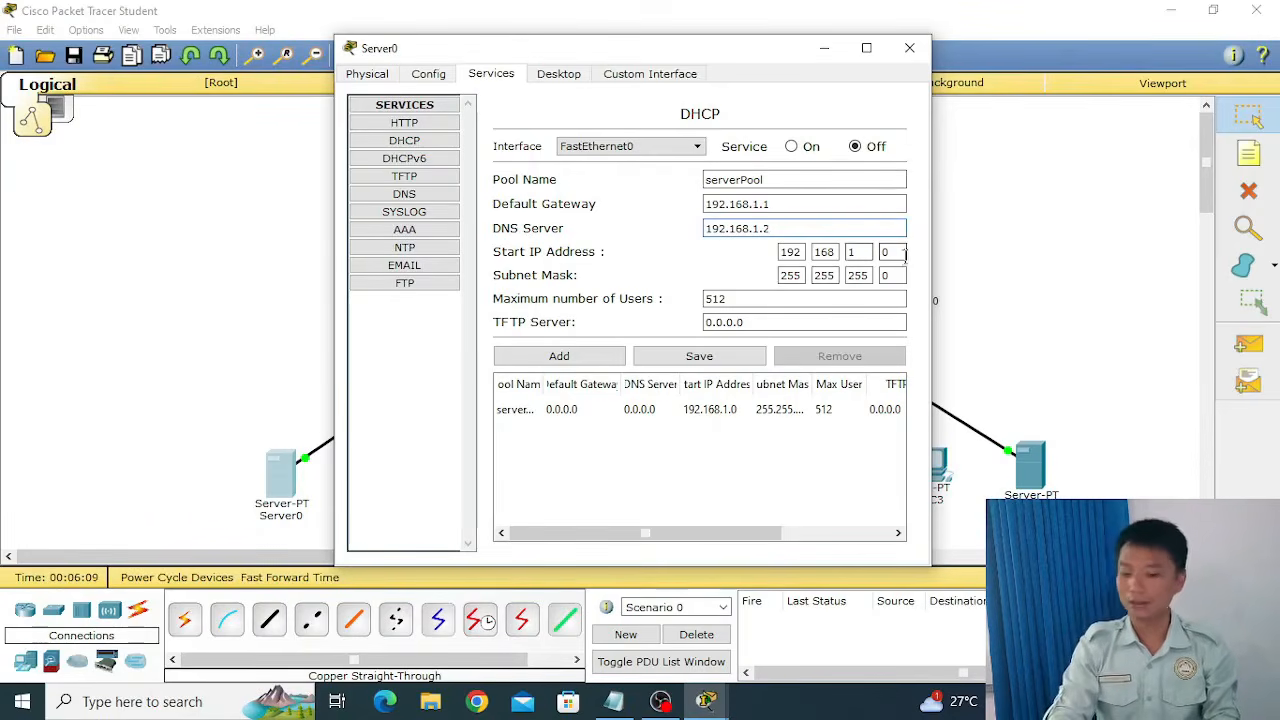
Save the serverPool settings and turn Server0's DHCP service on.
left_click(699, 361)
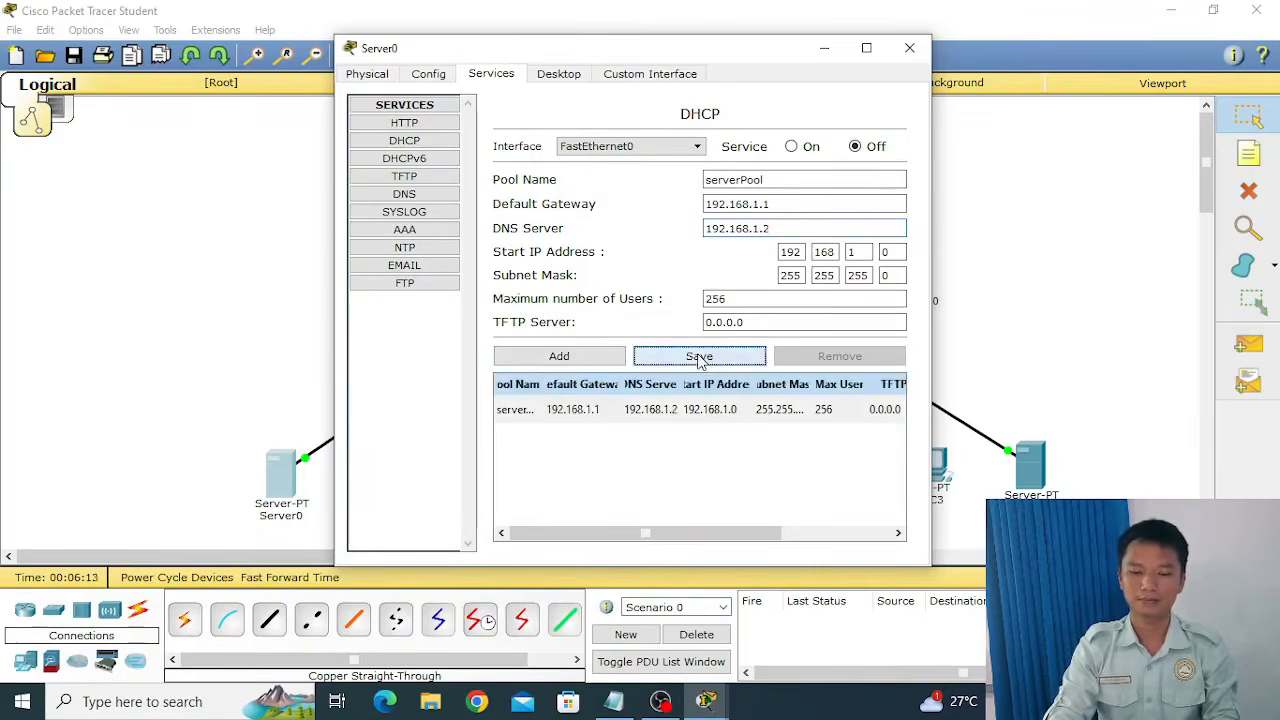
left_click(792, 147)
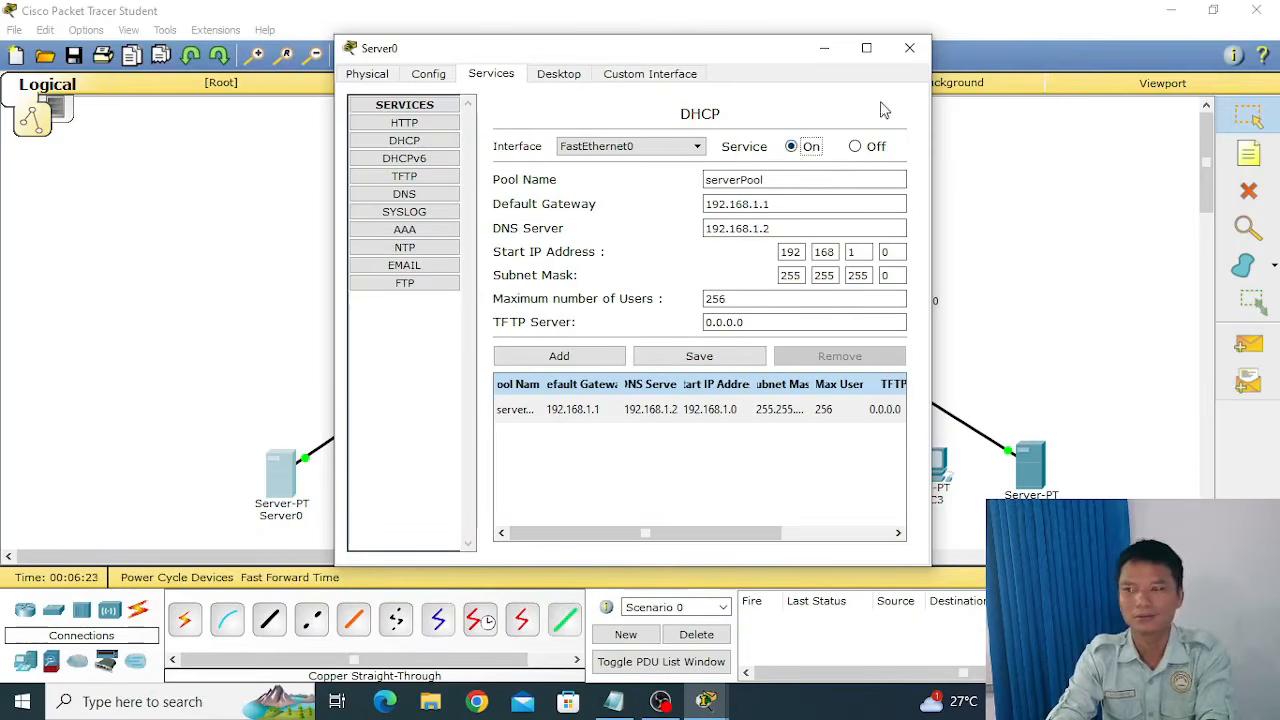
Close Server0's window and try to obtain PC0's IP settings through DHCP in its IP Configuration.
left_click(910, 50)
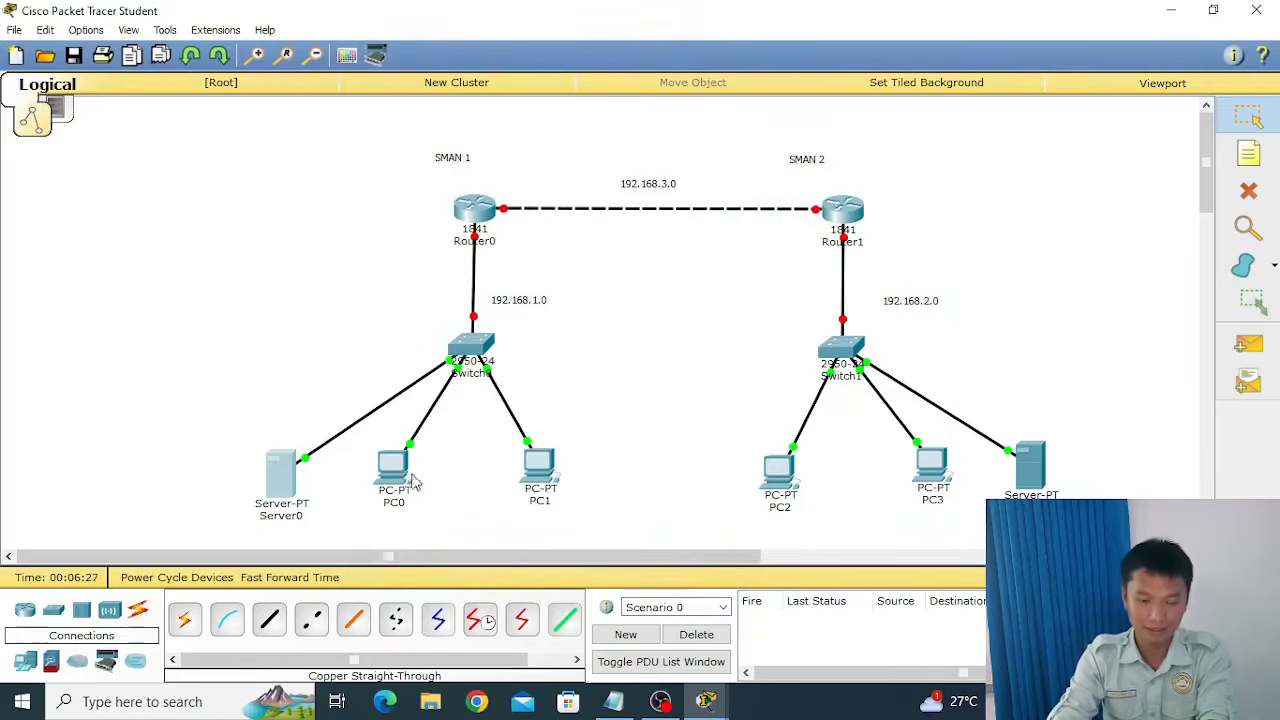
mouse_move(407, 484)
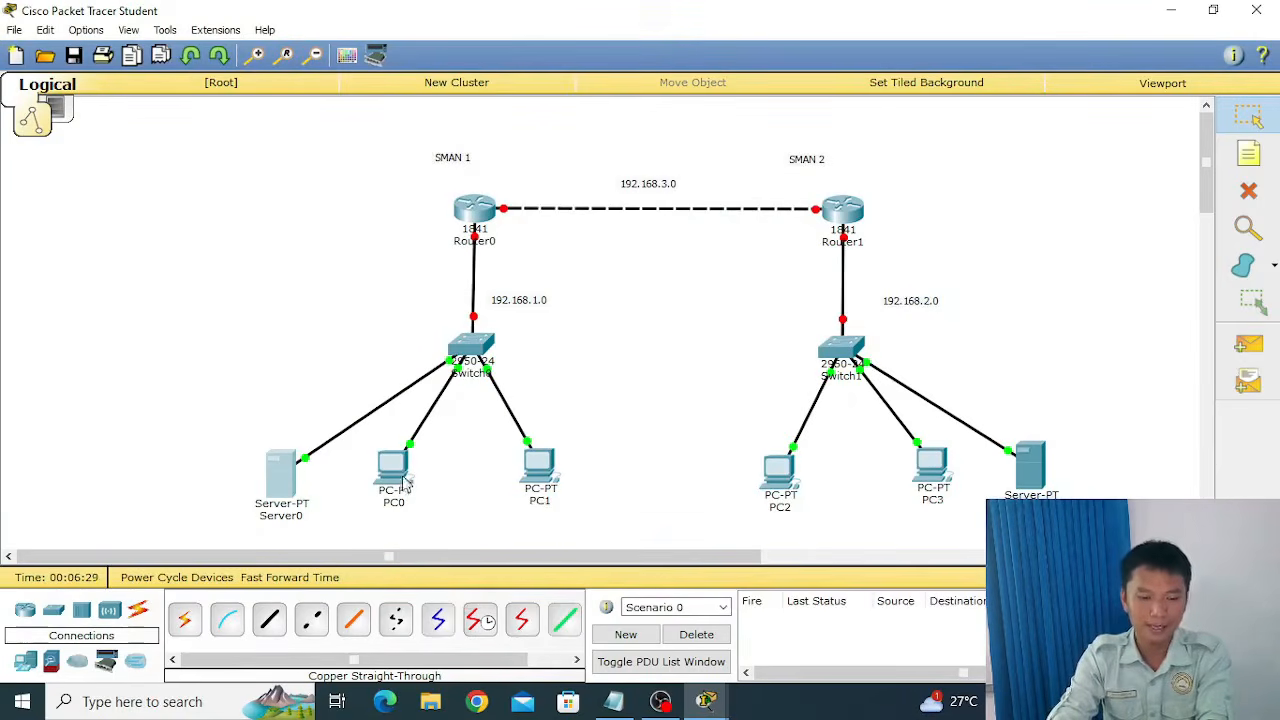
left_click(403, 482)
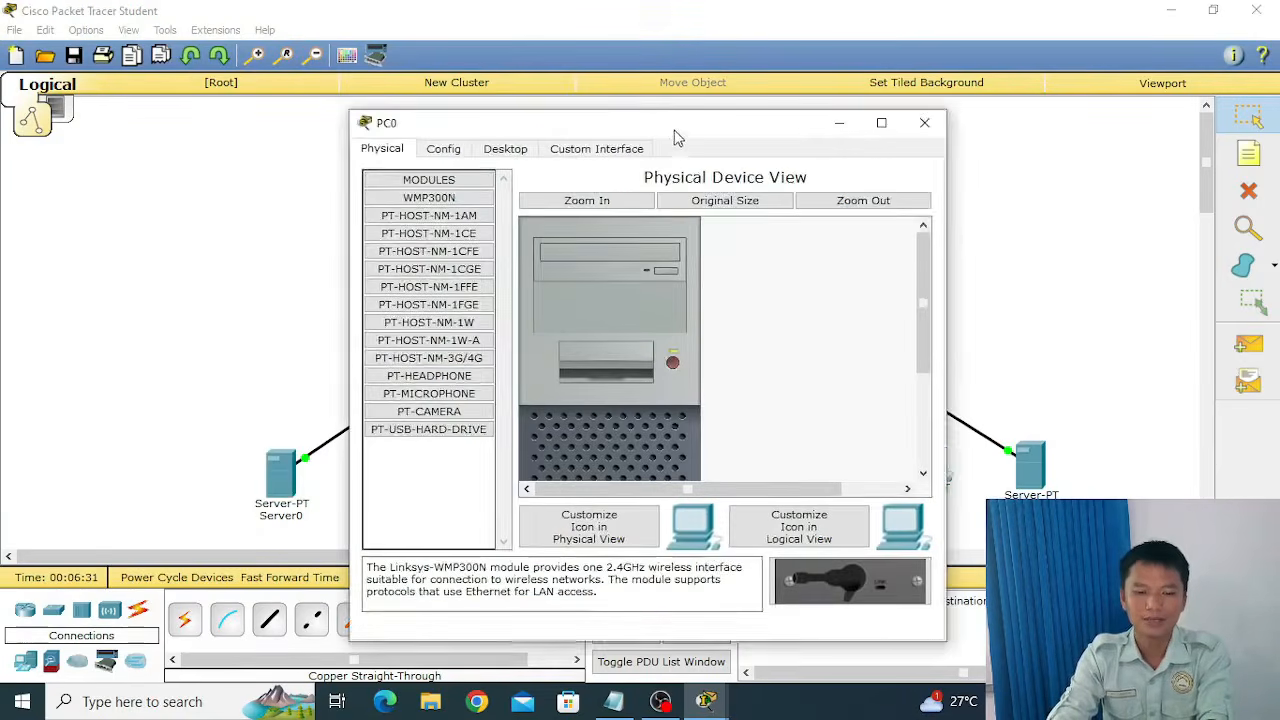
left_click_drag(675, 136, 716, 82)
left_click(546, 97)
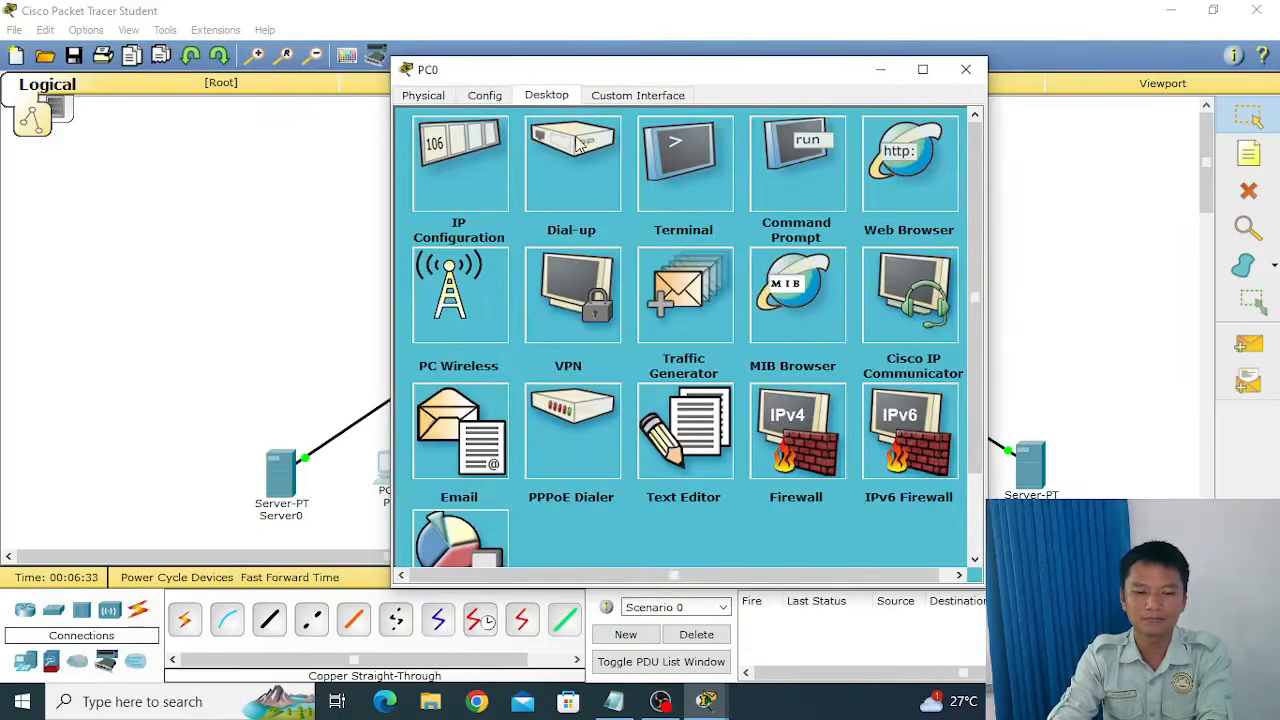
left_click(479, 185)
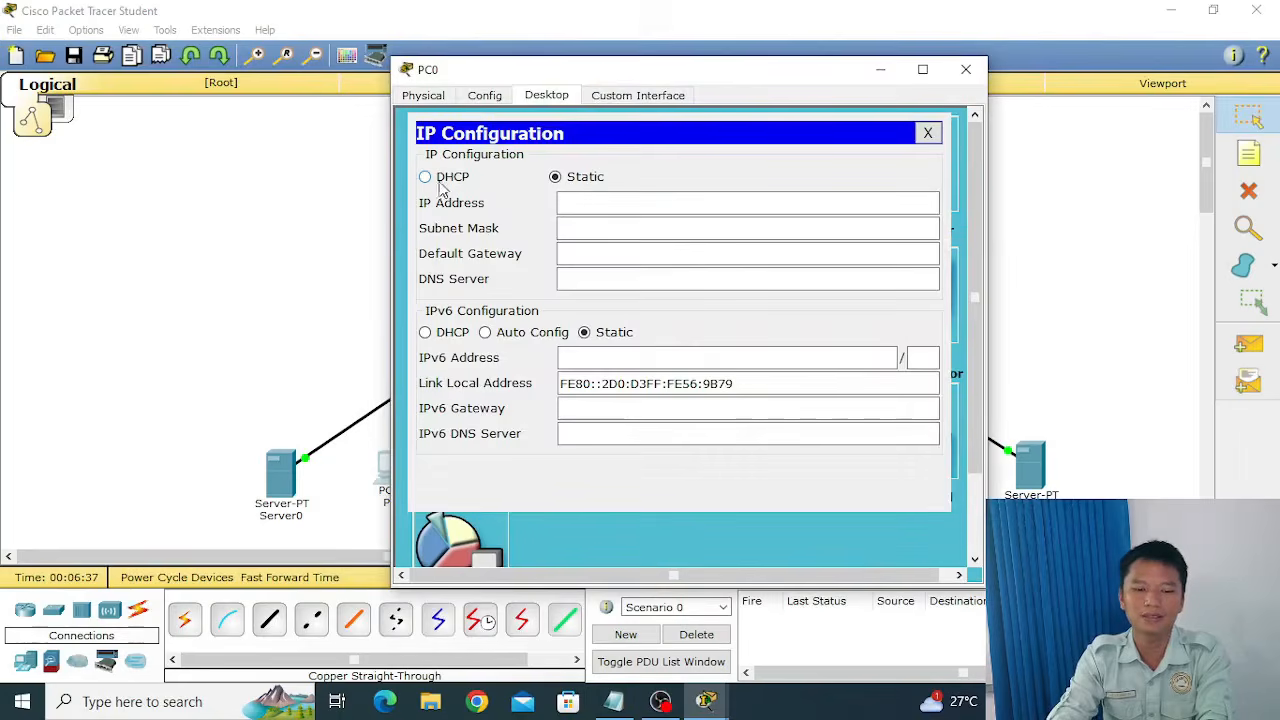
left_click(426, 177)
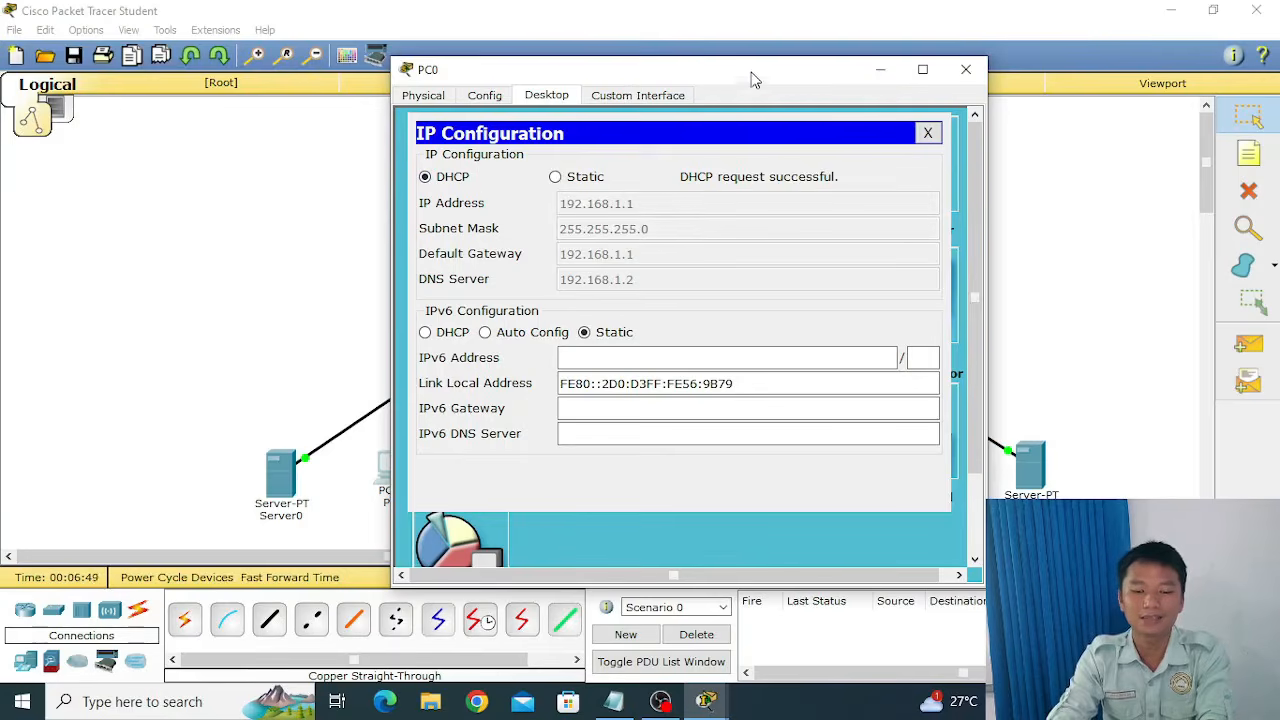
Switch PC0's IP Configuration back to Static and close its window.
left_click_drag(756, 78, 955, 87)
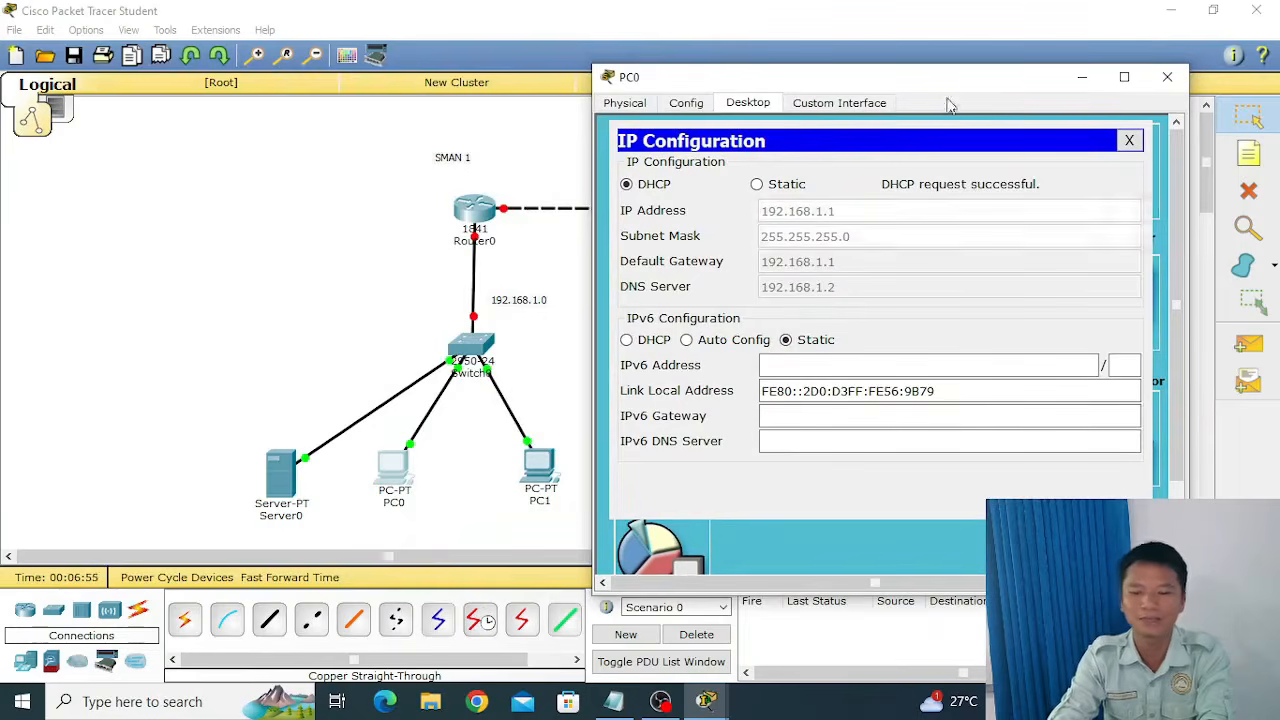
left_click_drag(955, 80, 801, 71)
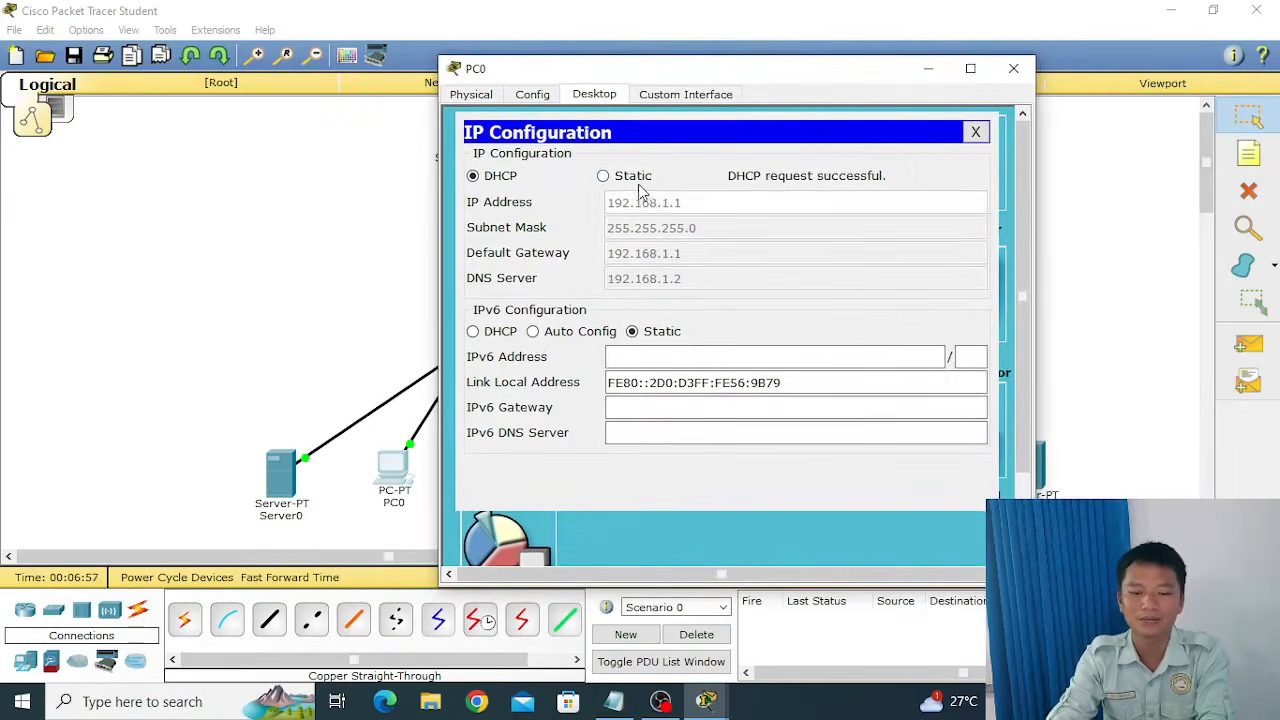
left_click(636, 180)
left_click(975, 132)
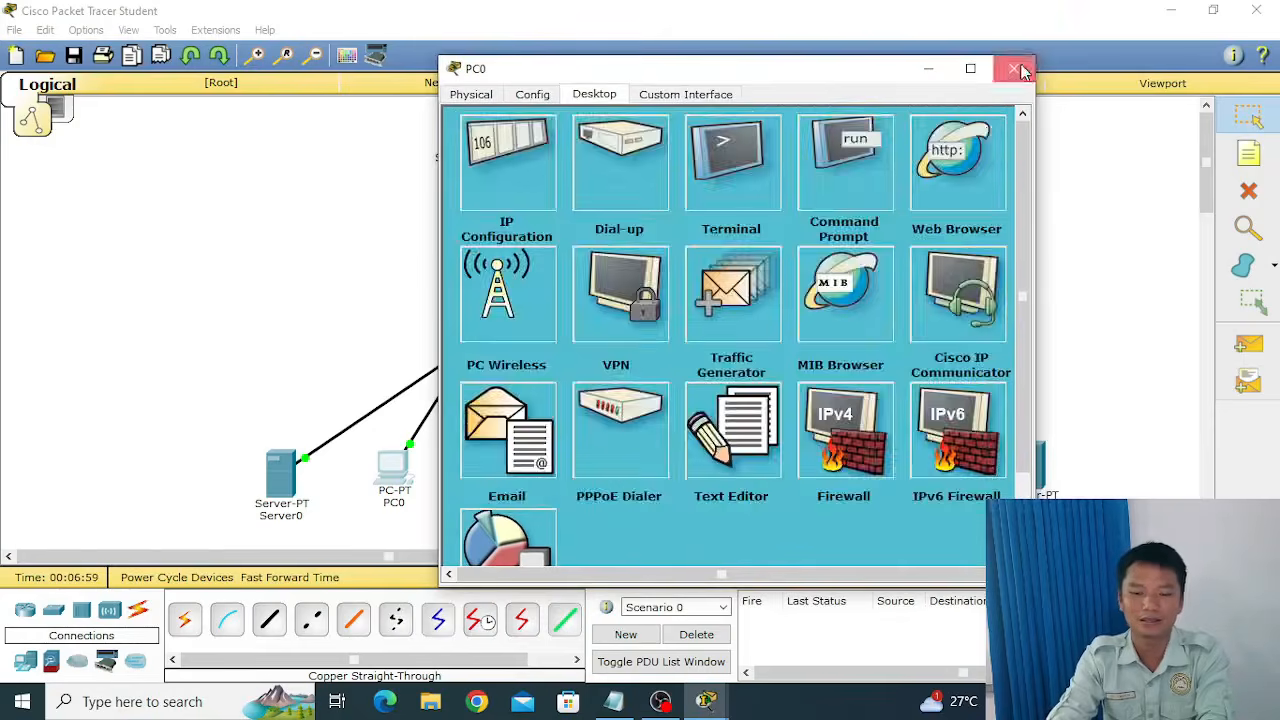
left_click(1018, 69)
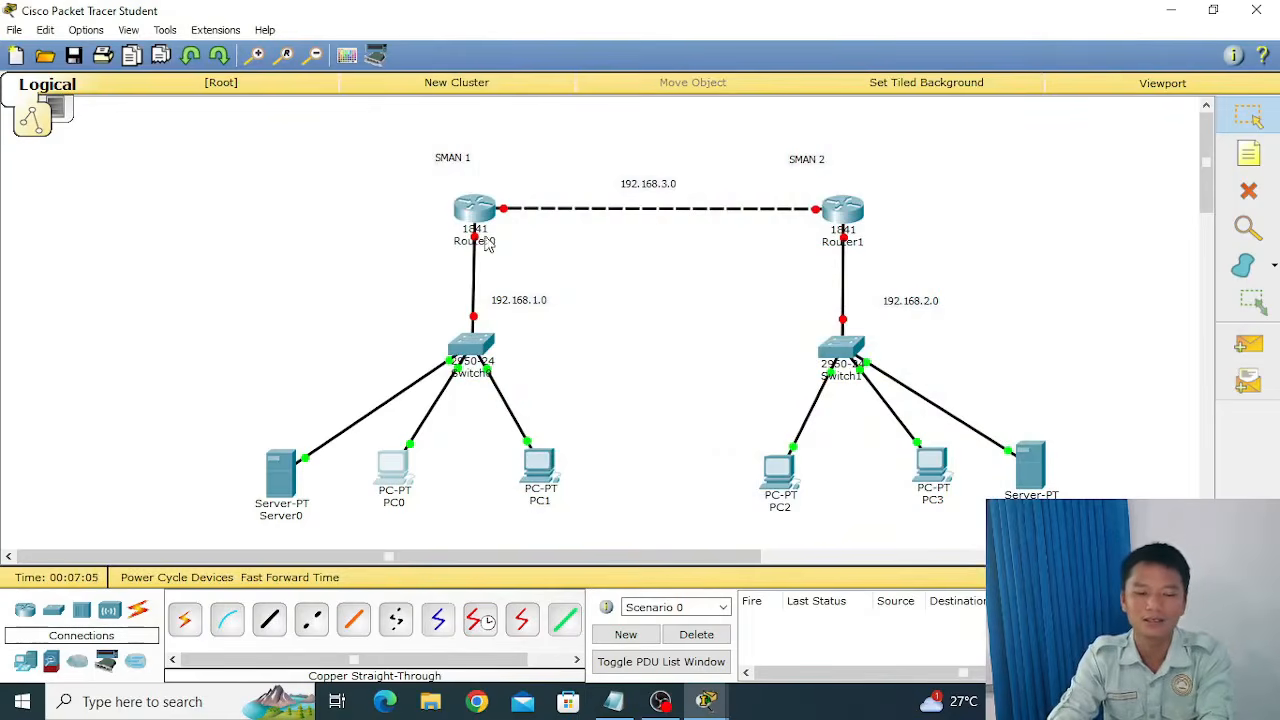
Turn on the port status of Router0's FastEthernet0/0 interface.
mouse_move(481, 245)
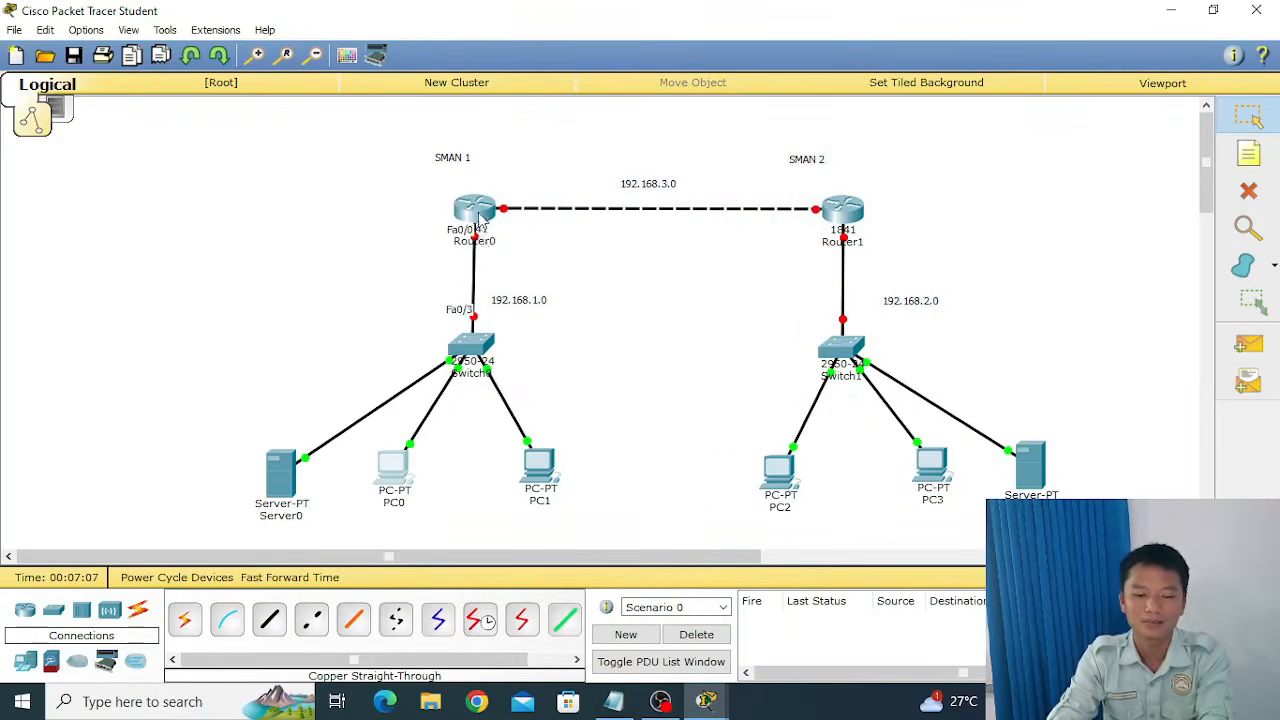
left_click(474, 210)
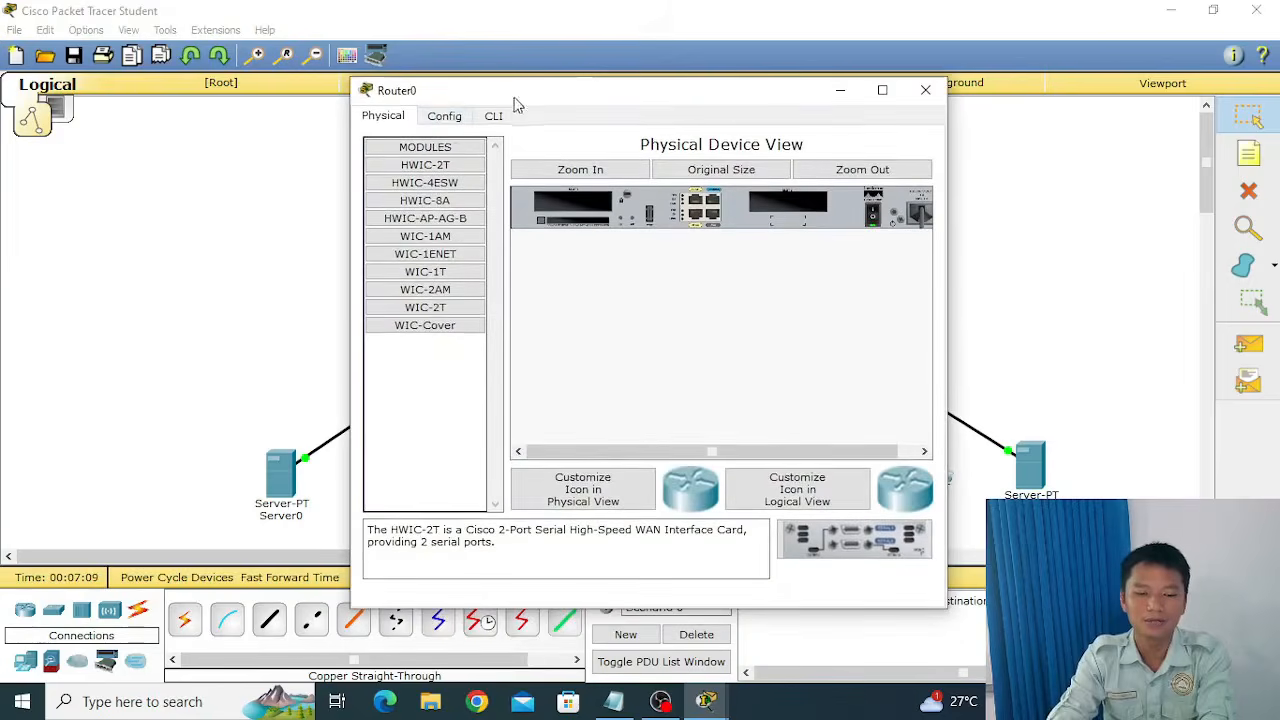
left_click(445, 117)
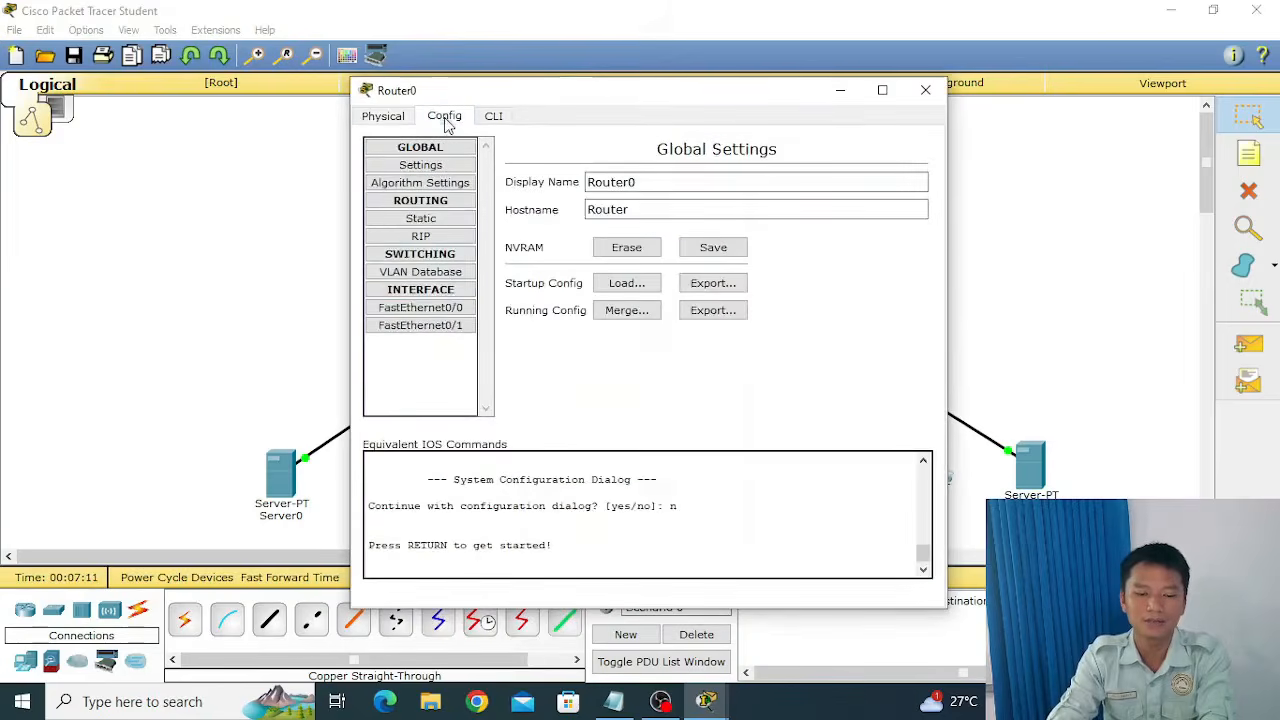
left_click(450, 312)
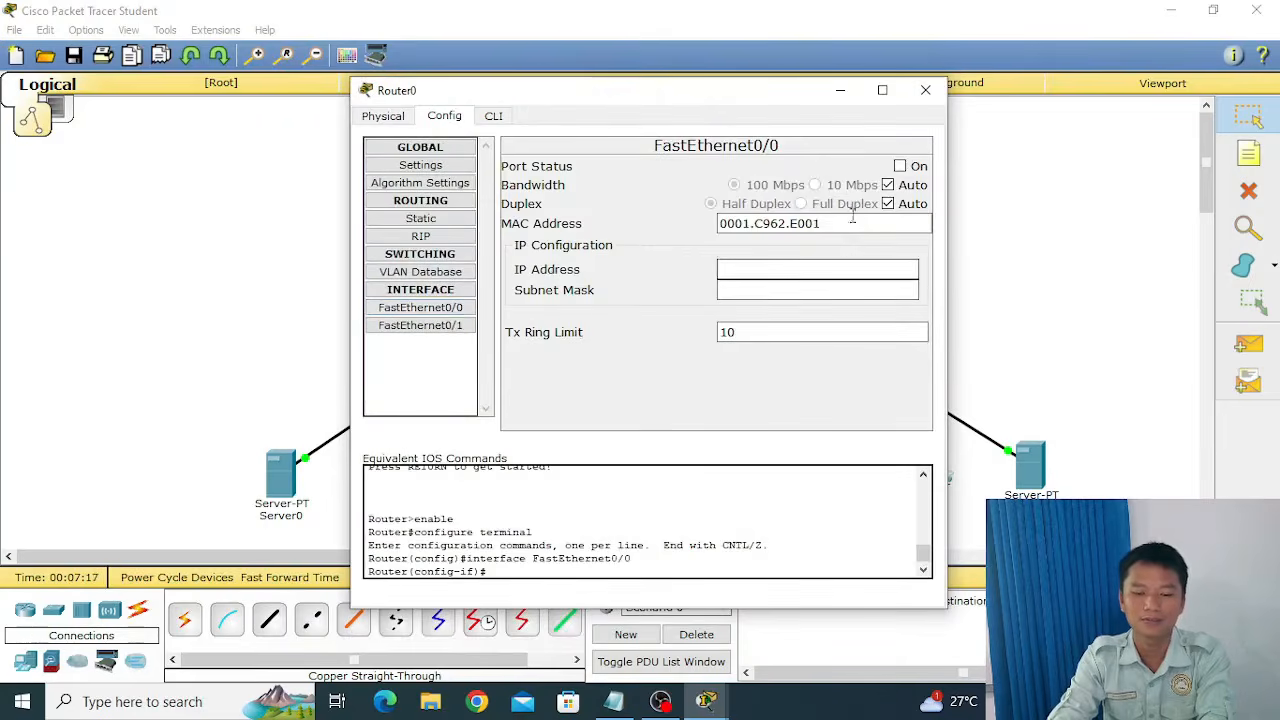
left_click(900, 166)
Give Router0's FastEthernet0/0 the IP address 192.168.1.1 with subnet mask 255.255.255.0, and close the router window.
left_click(834, 270)
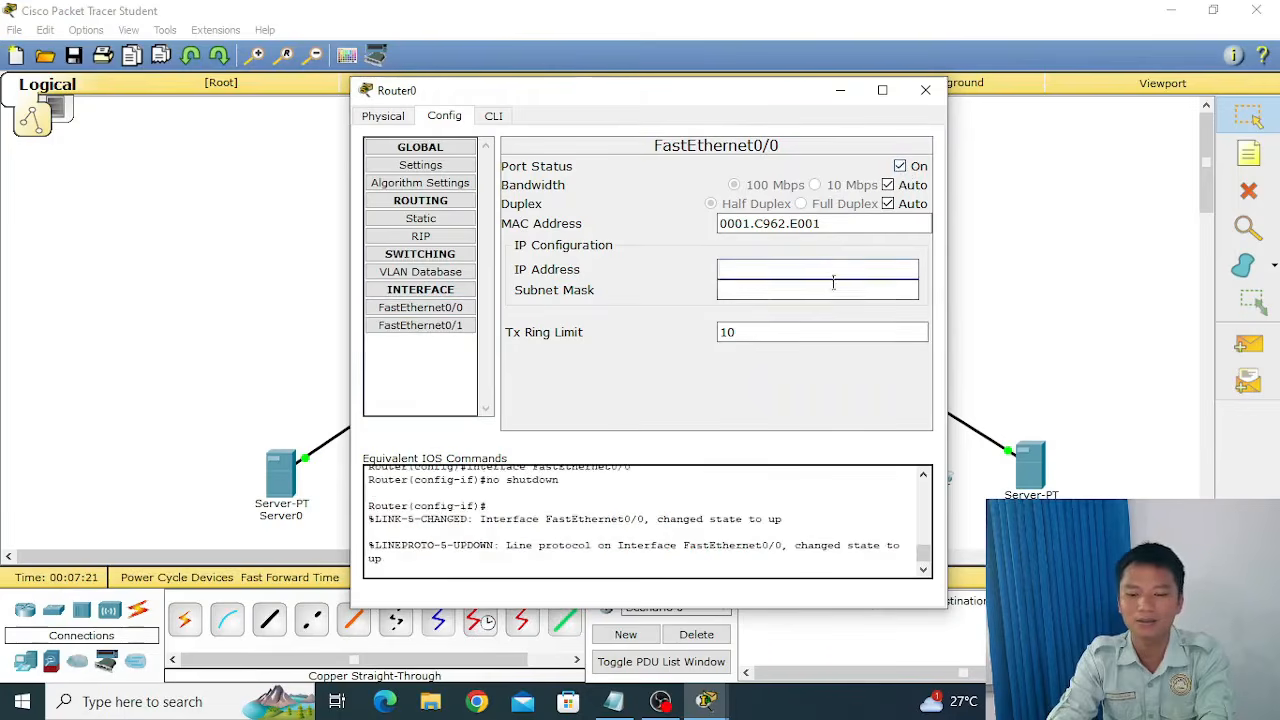
type("192")
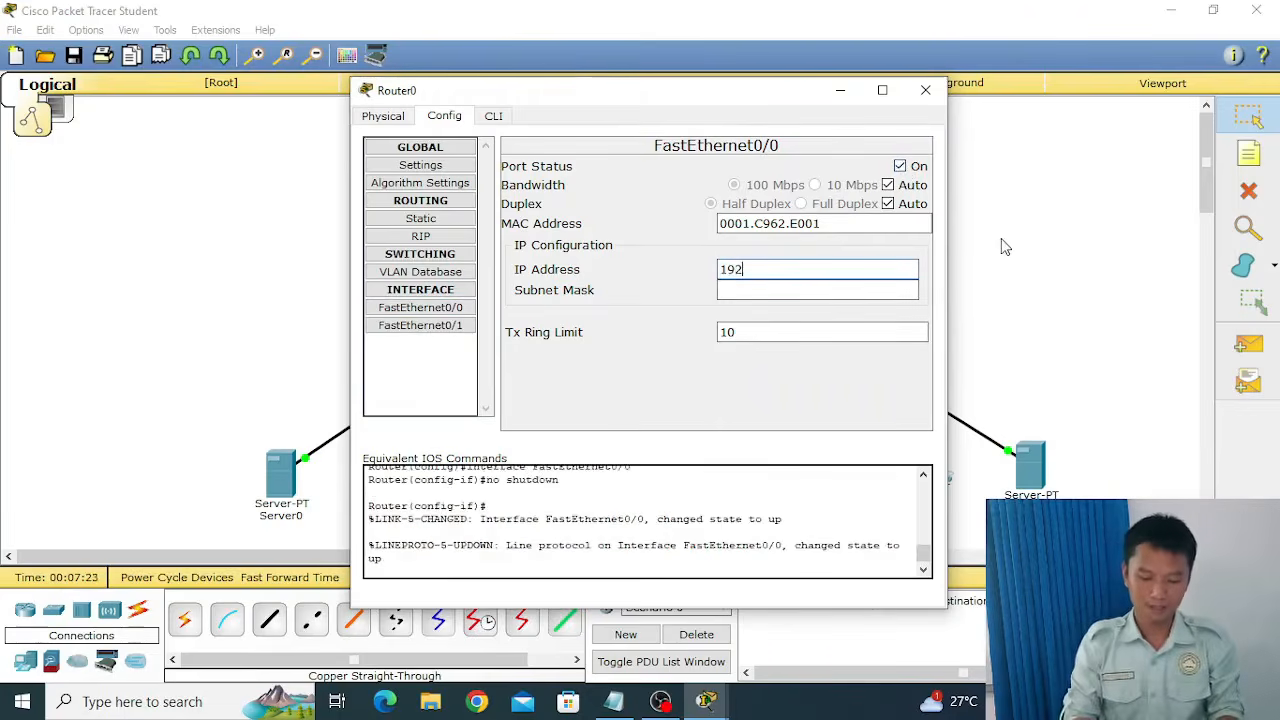
type(".168.1.1")
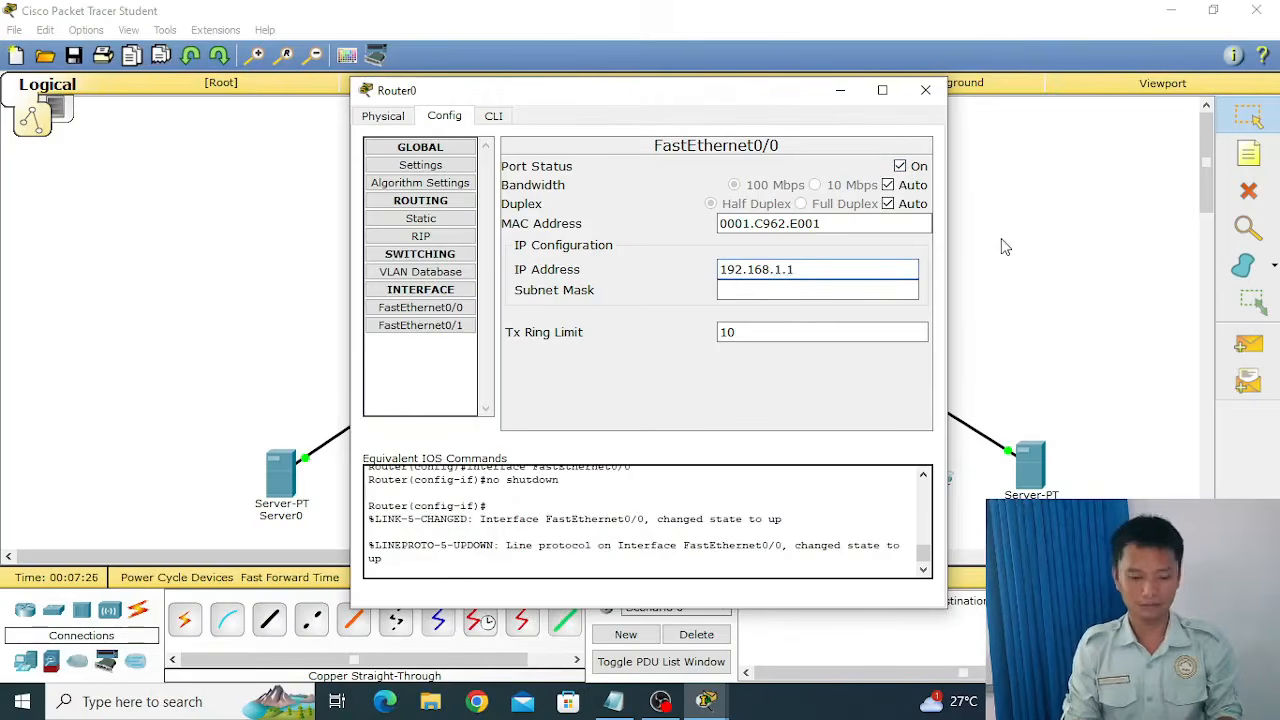
key("Tab")
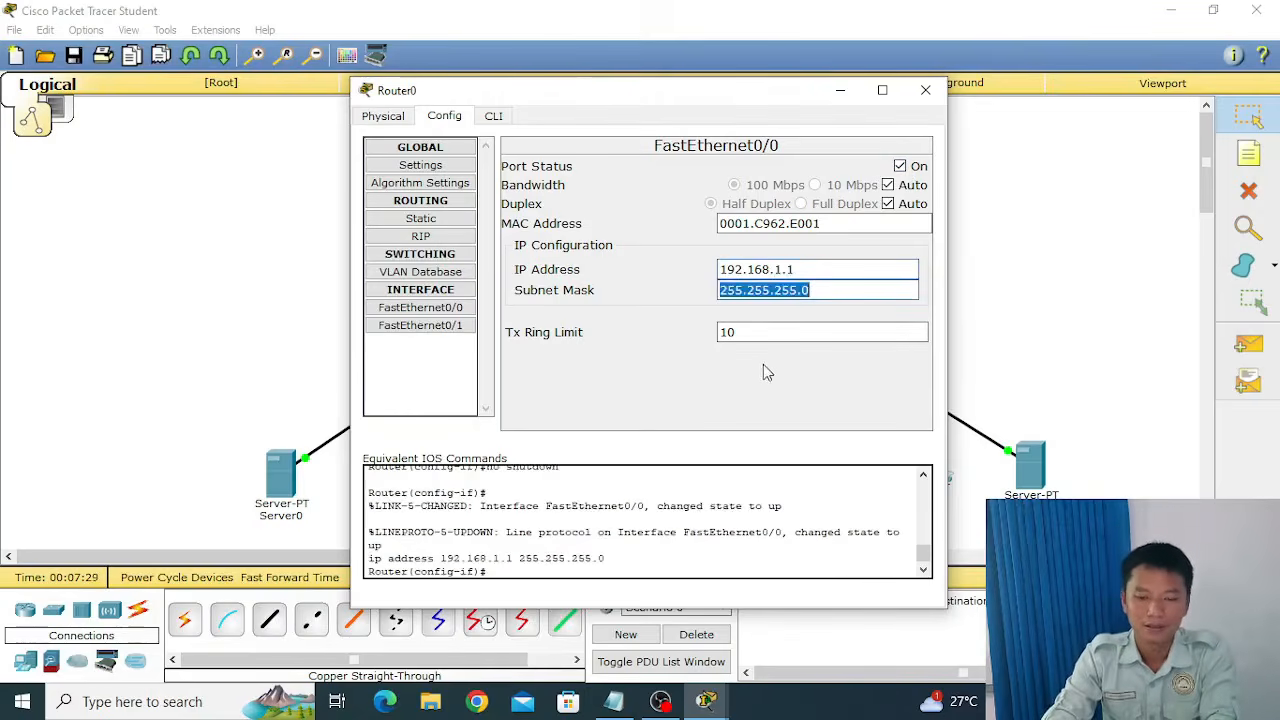
left_click(925, 95)
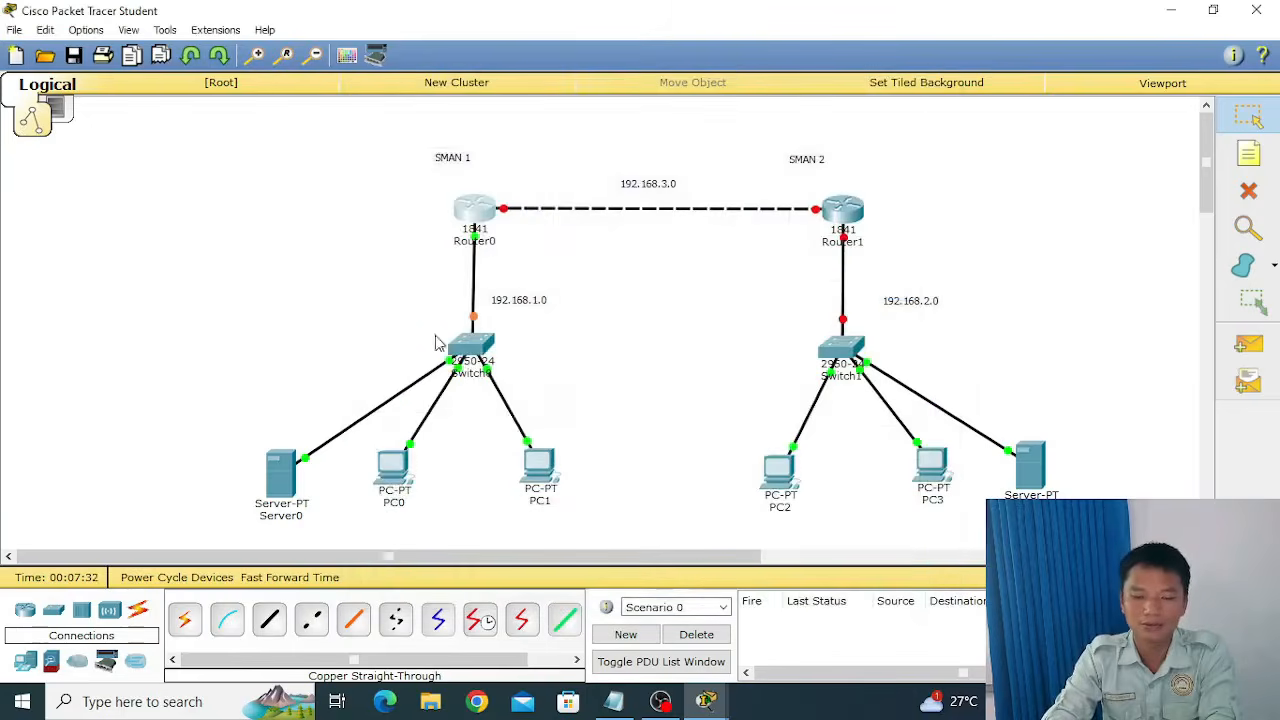
Try requesting PC0's address through DHCP again, and return its IP Configuration to Static.
left_click(388, 478)
left_click(434, 250)
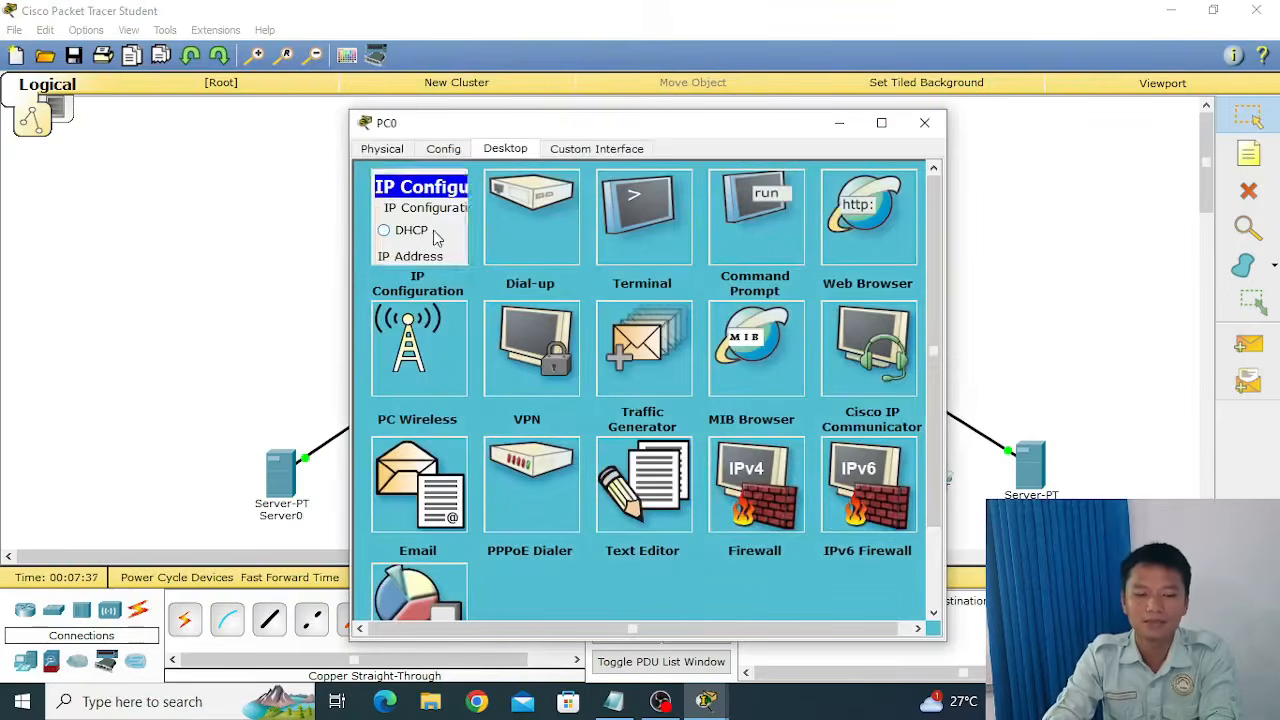
left_click(413, 233)
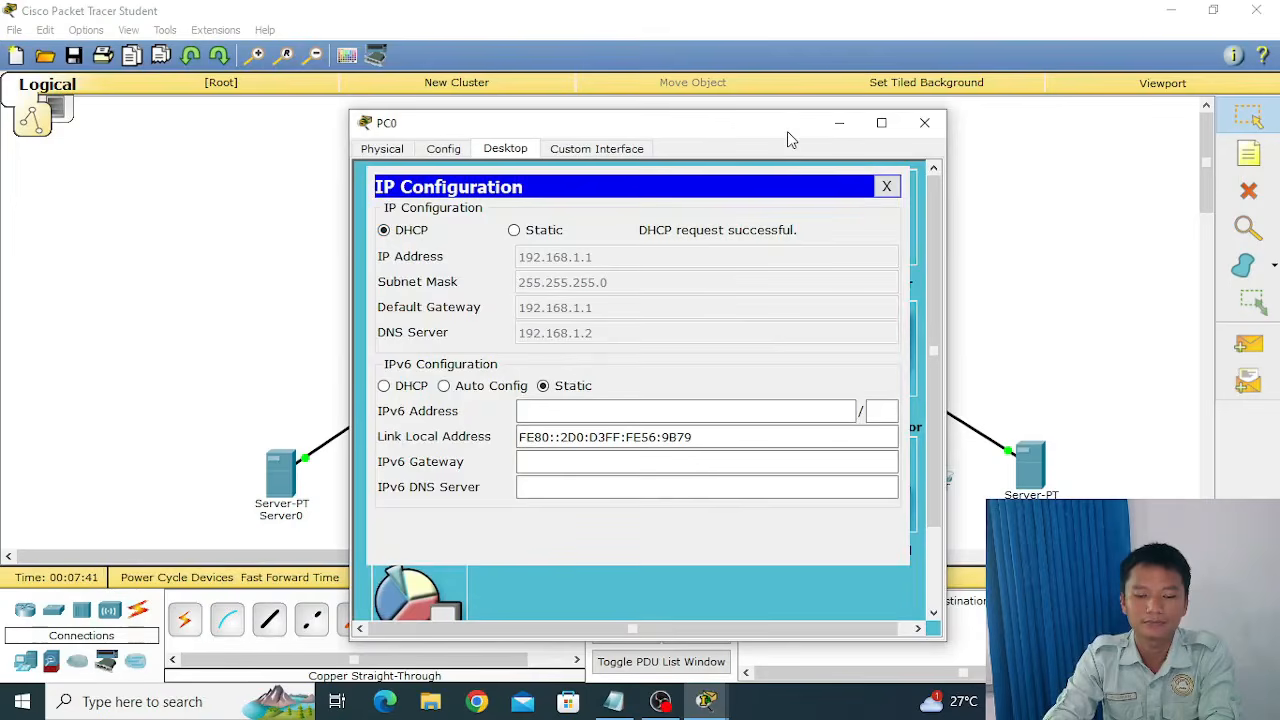
left_click(524, 229)
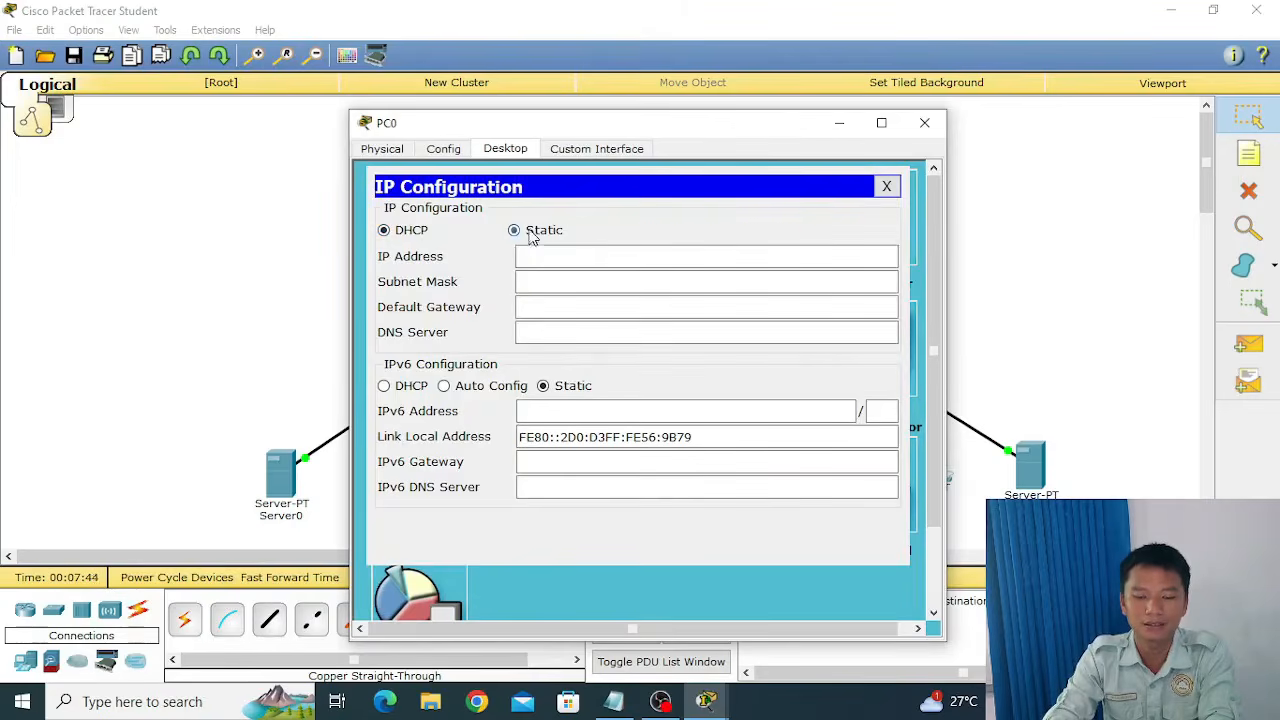
left_click(886, 186)
left_click(924, 122)
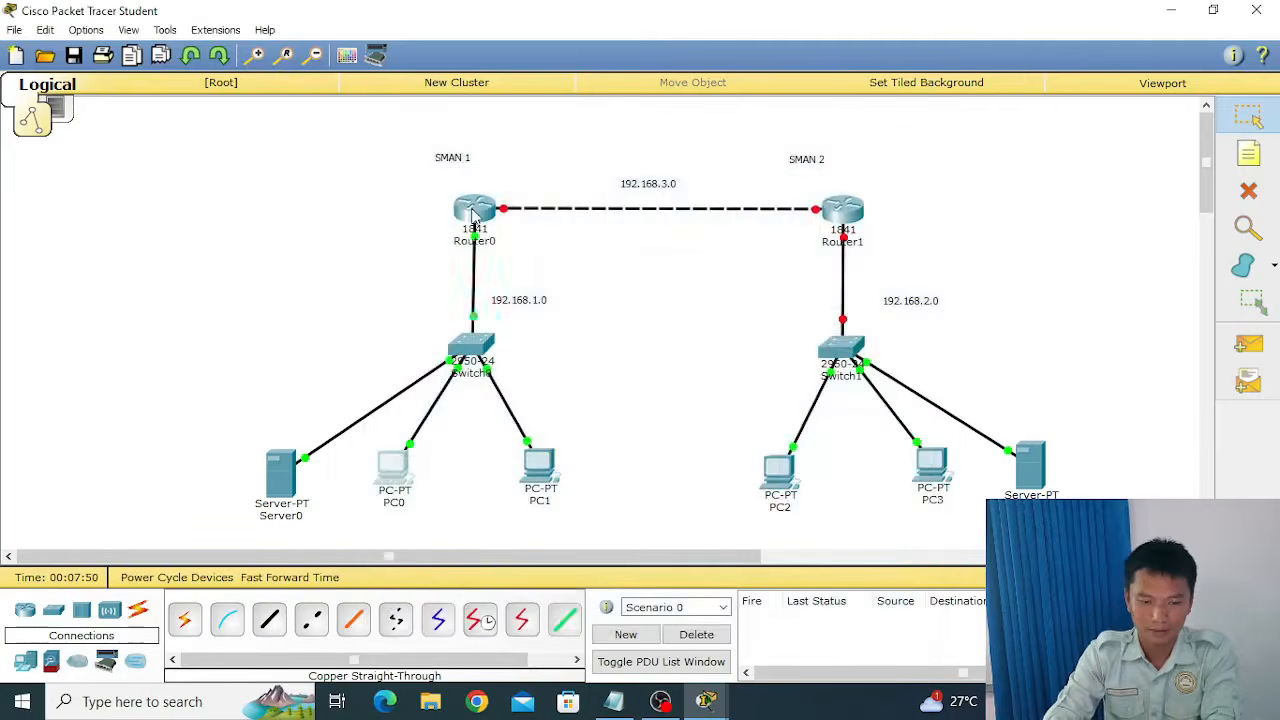
Set PC0's IP Configuration to DHCP and close its window once the request completes.
mouse_move(474, 215)
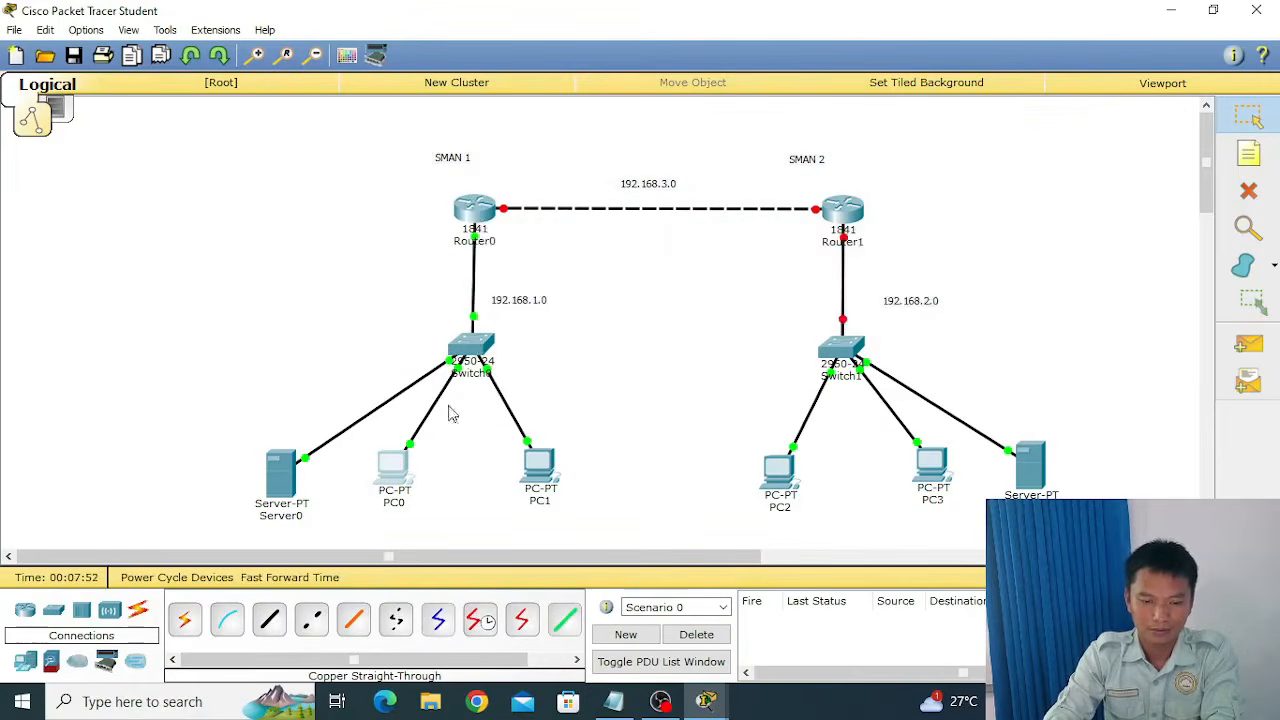
left_click(400, 474)
left_click(432, 243)
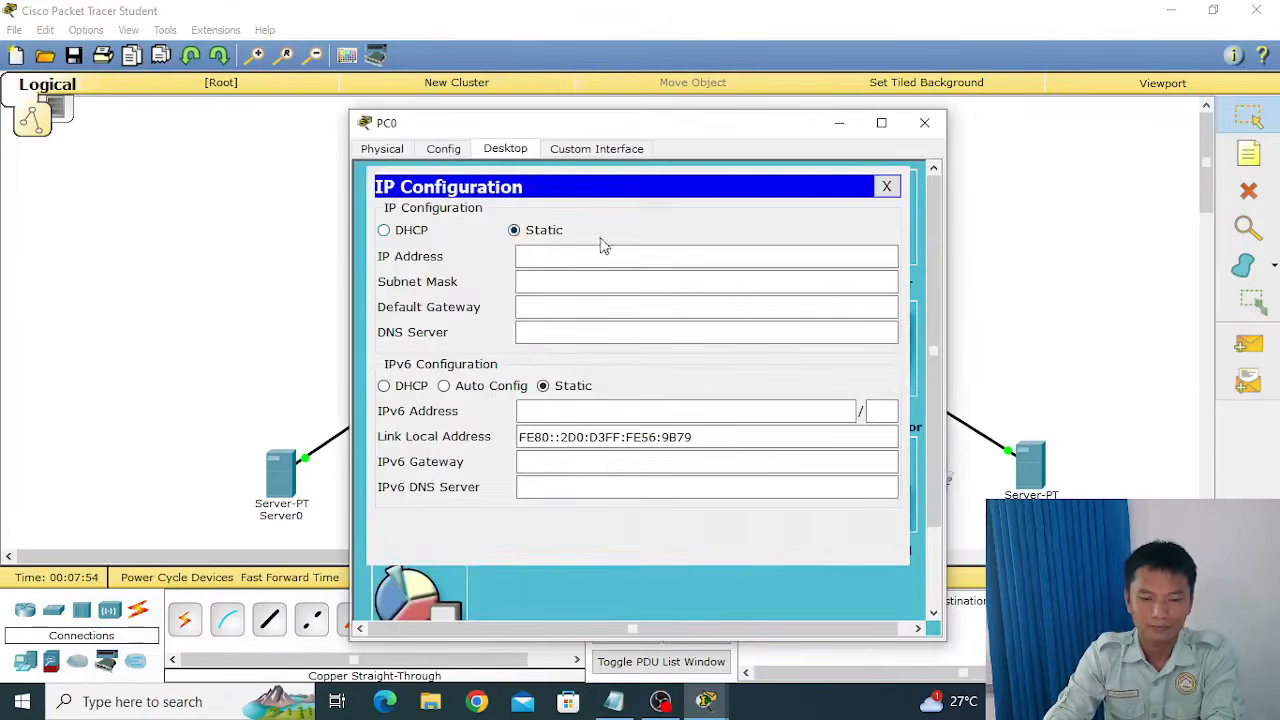
left_click(427, 239)
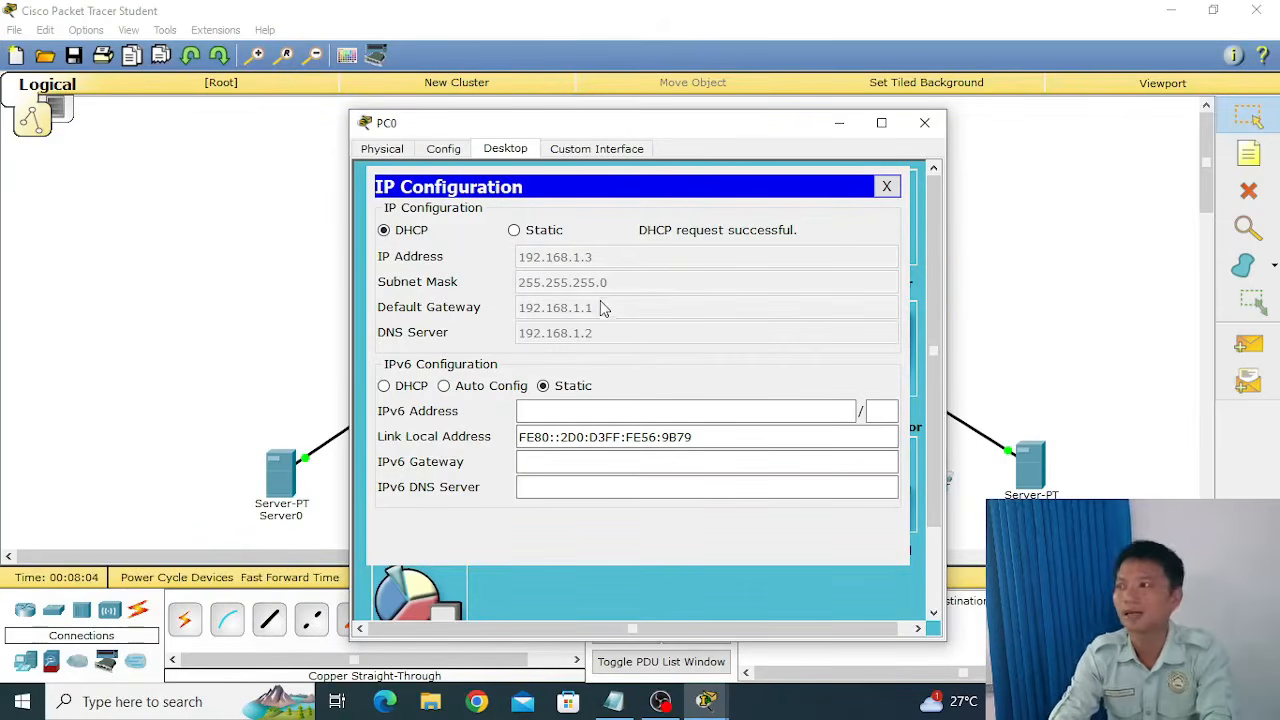
left_click(887, 186)
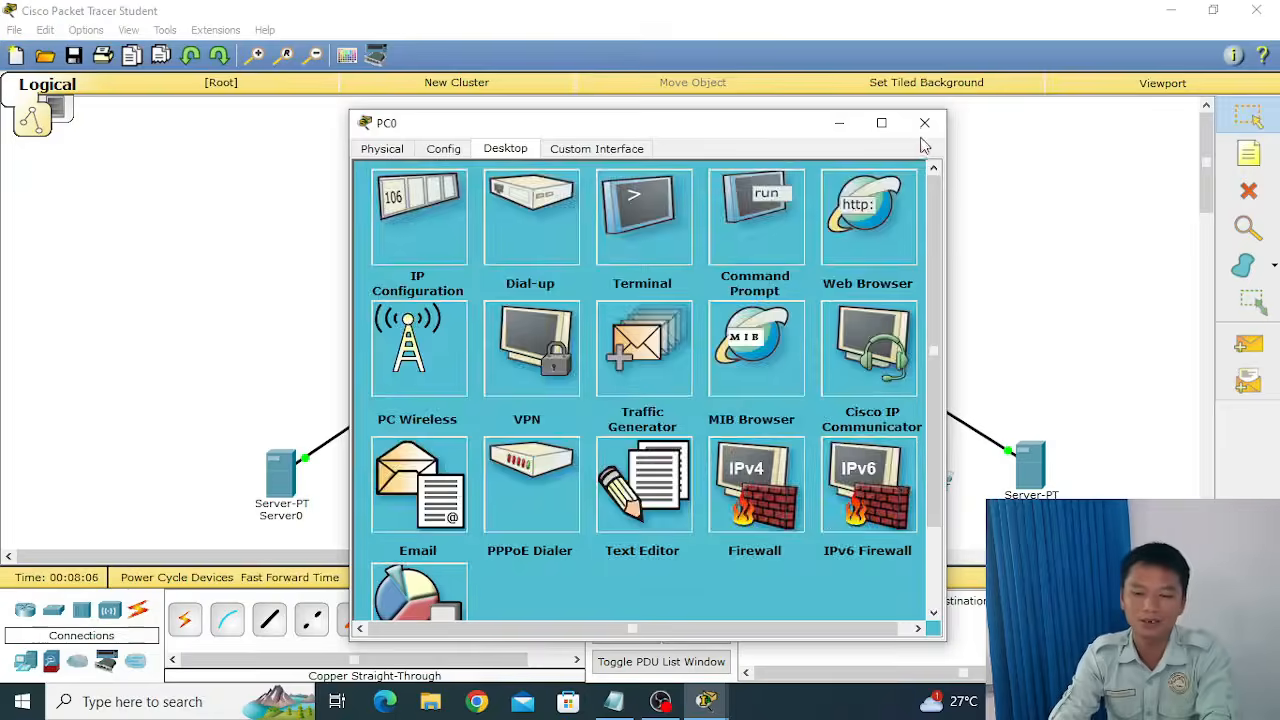
left_click(924, 123)
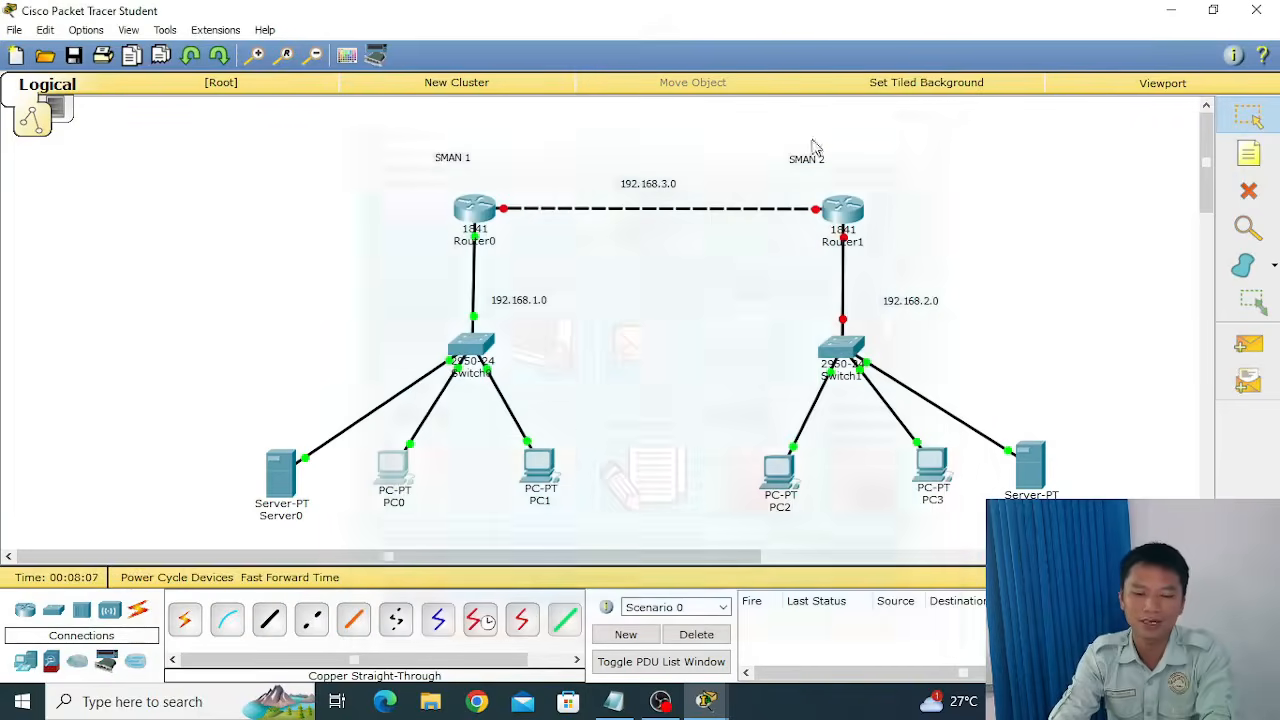
Set PC1's IP Configuration to DHCP and close its window.
left_click(545, 476)
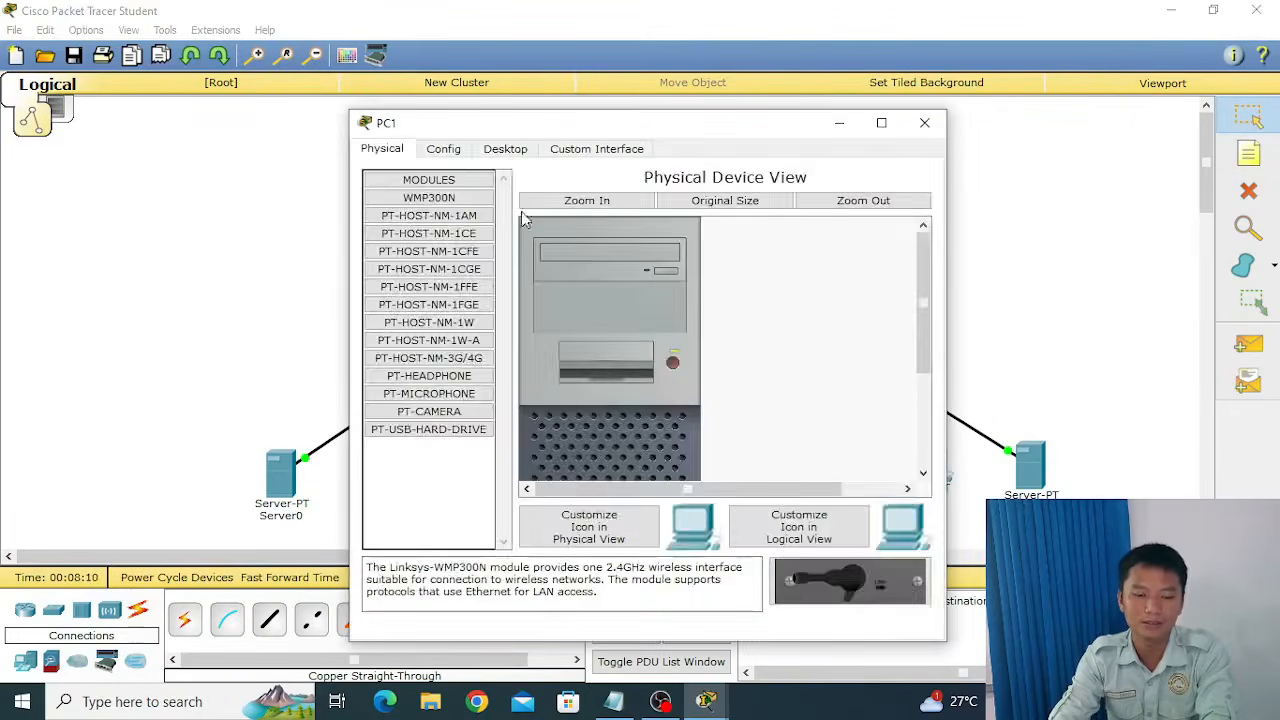
left_click(515, 149)
left_click(432, 220)
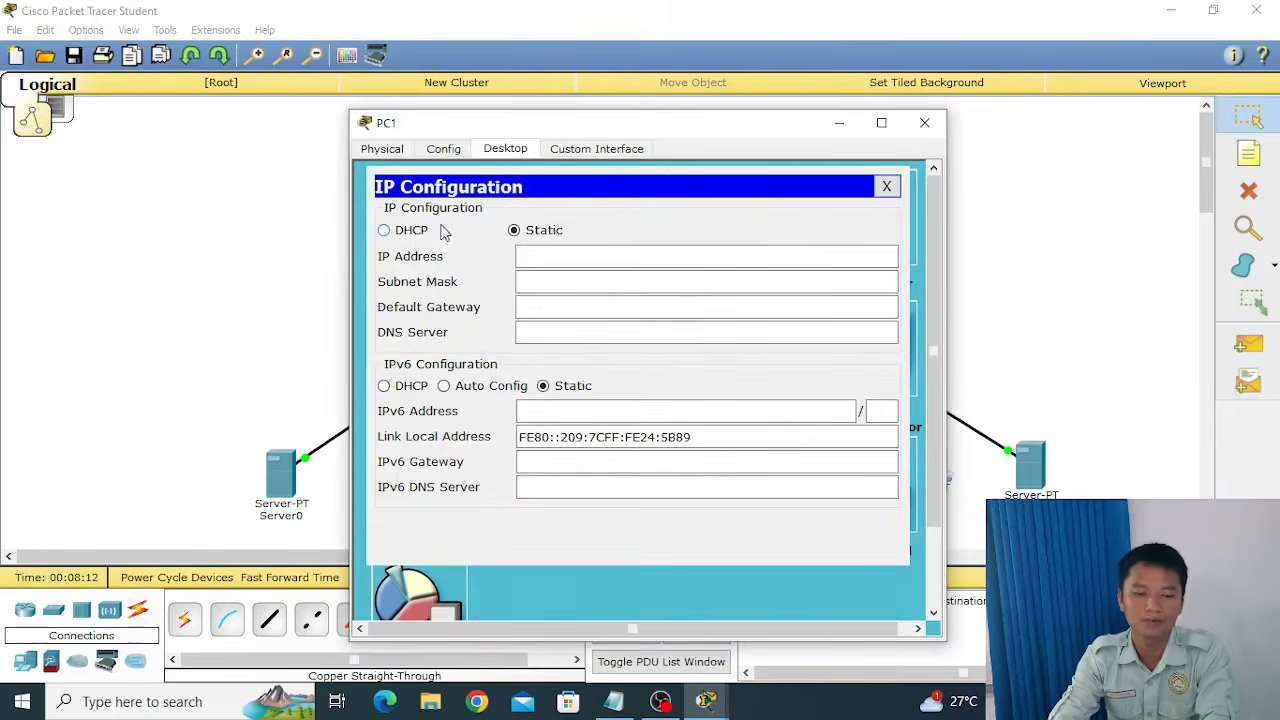
left_click(416, 234)
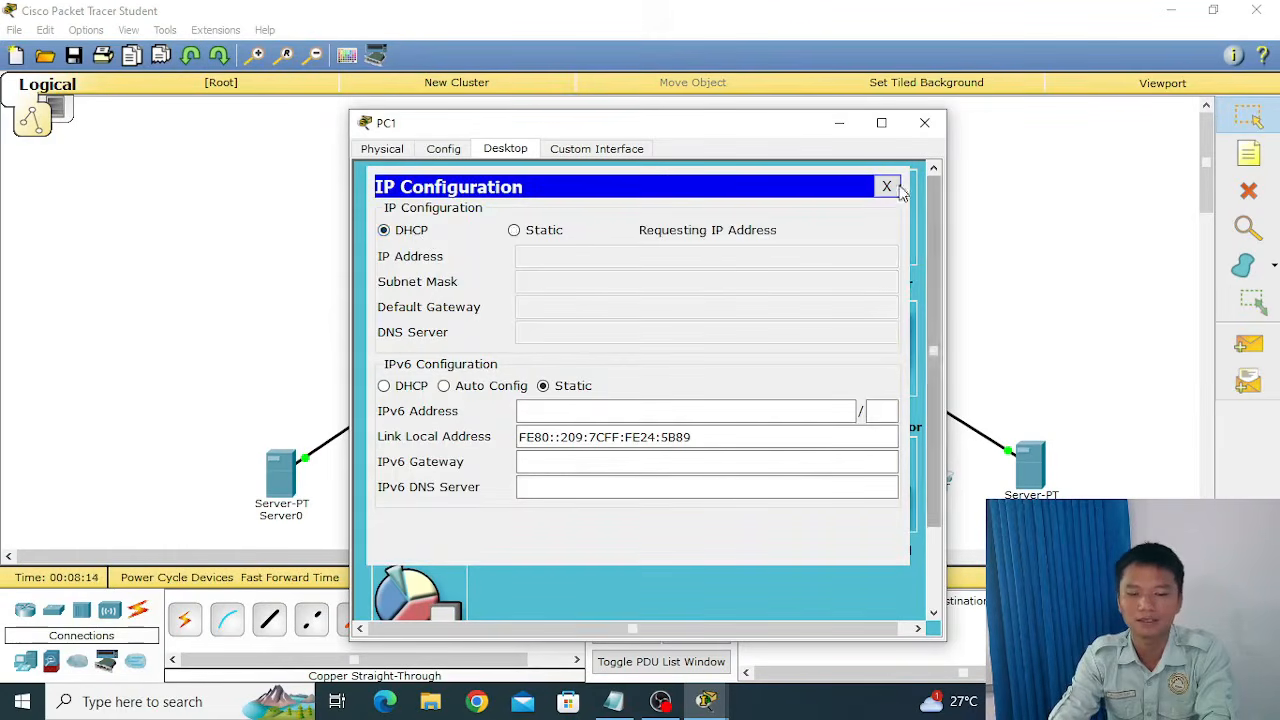
left_click(886, 188)
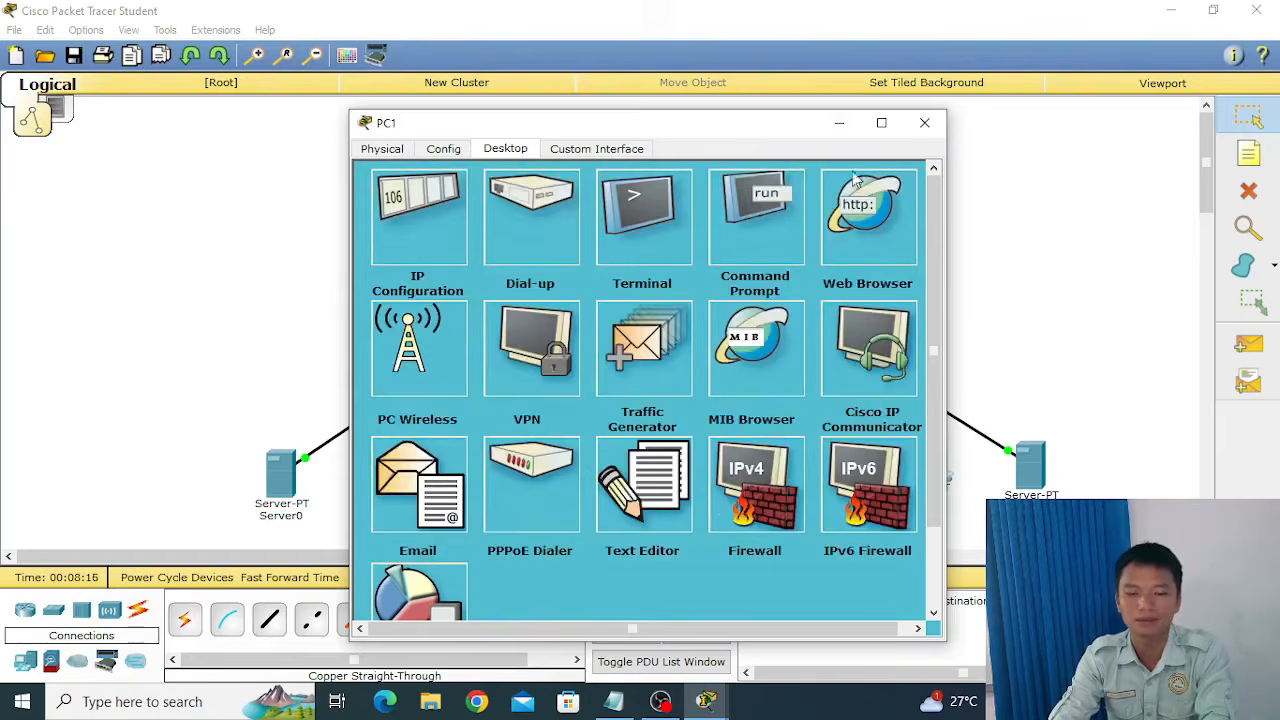
left_click(924, 123)
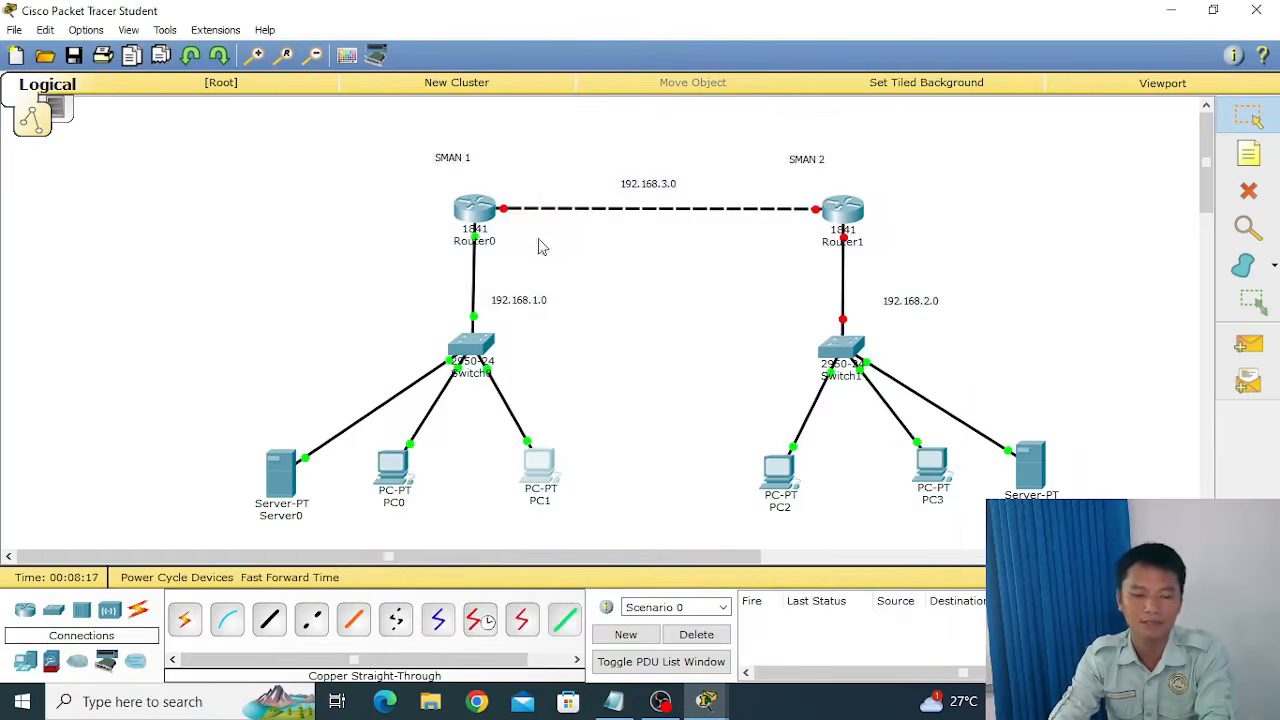
Give Router0's FastEthernet0/1 the IP address 192.168.3.1 with subnet mask 255.255.255.0, and turn its port status on.
left_click(480, 213)
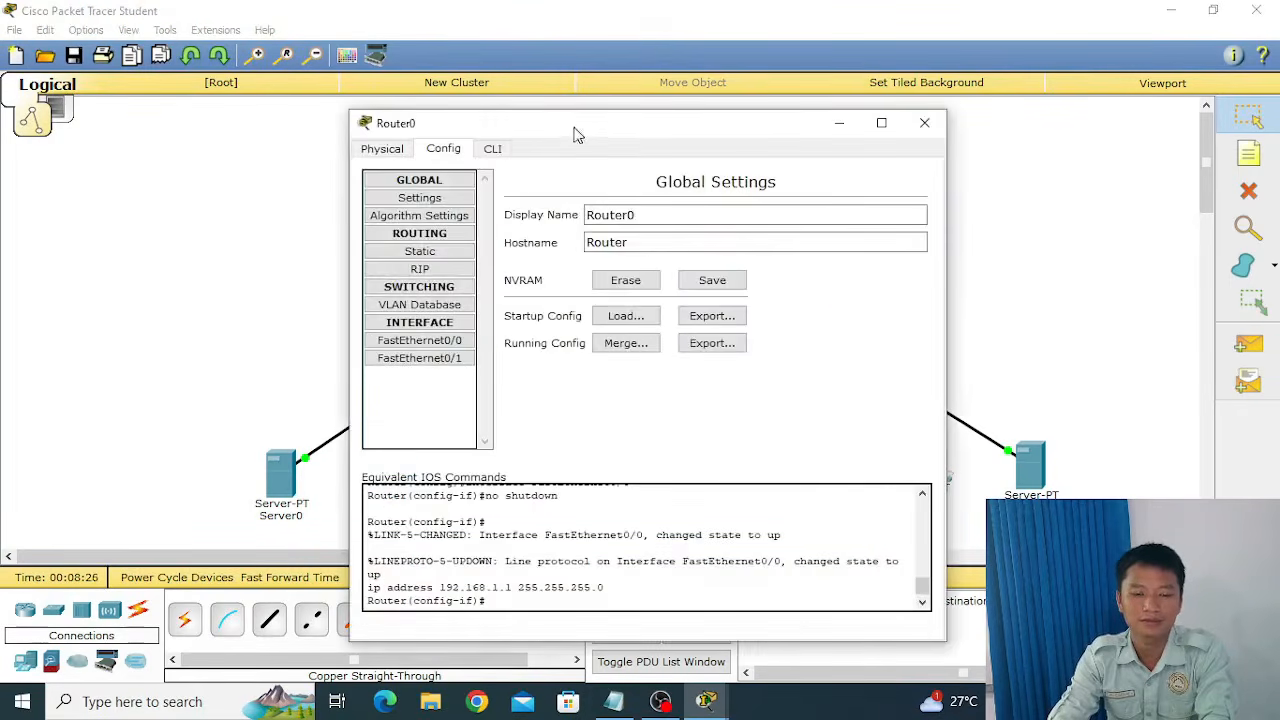
left_click_drag(571, 131, 617, 101)
left_click(480, 312)
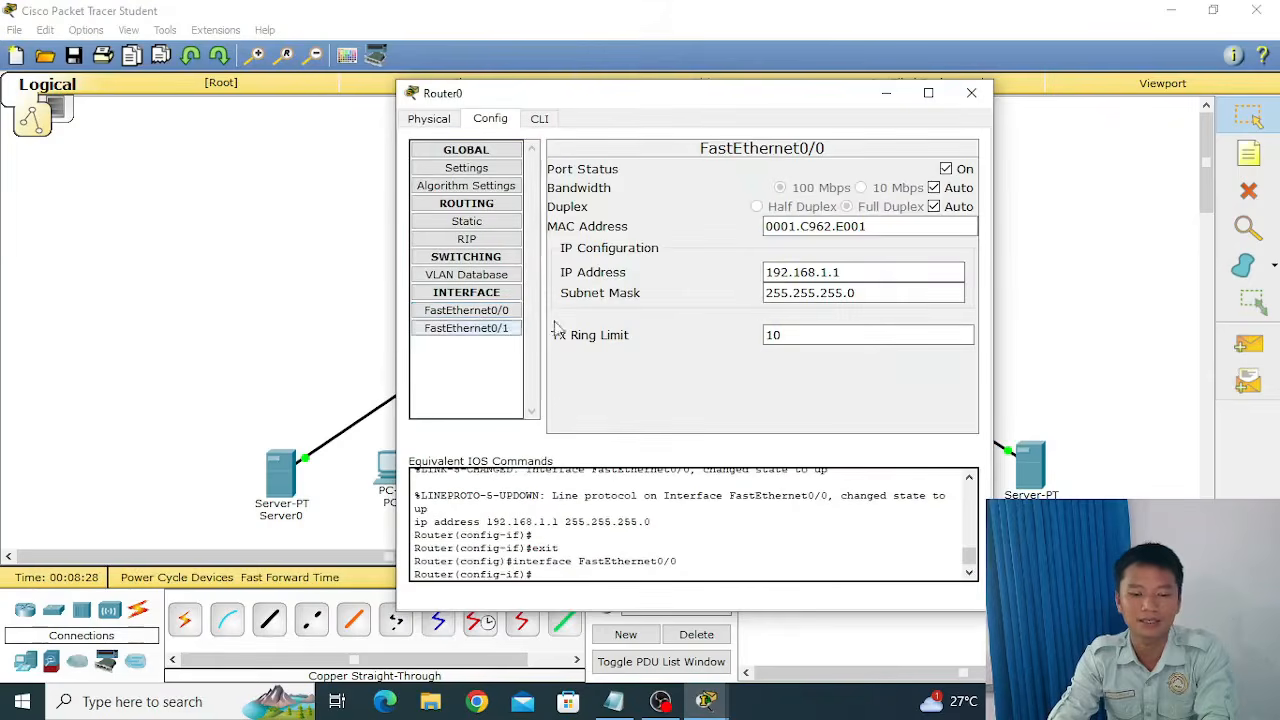
left_click(470, 330)
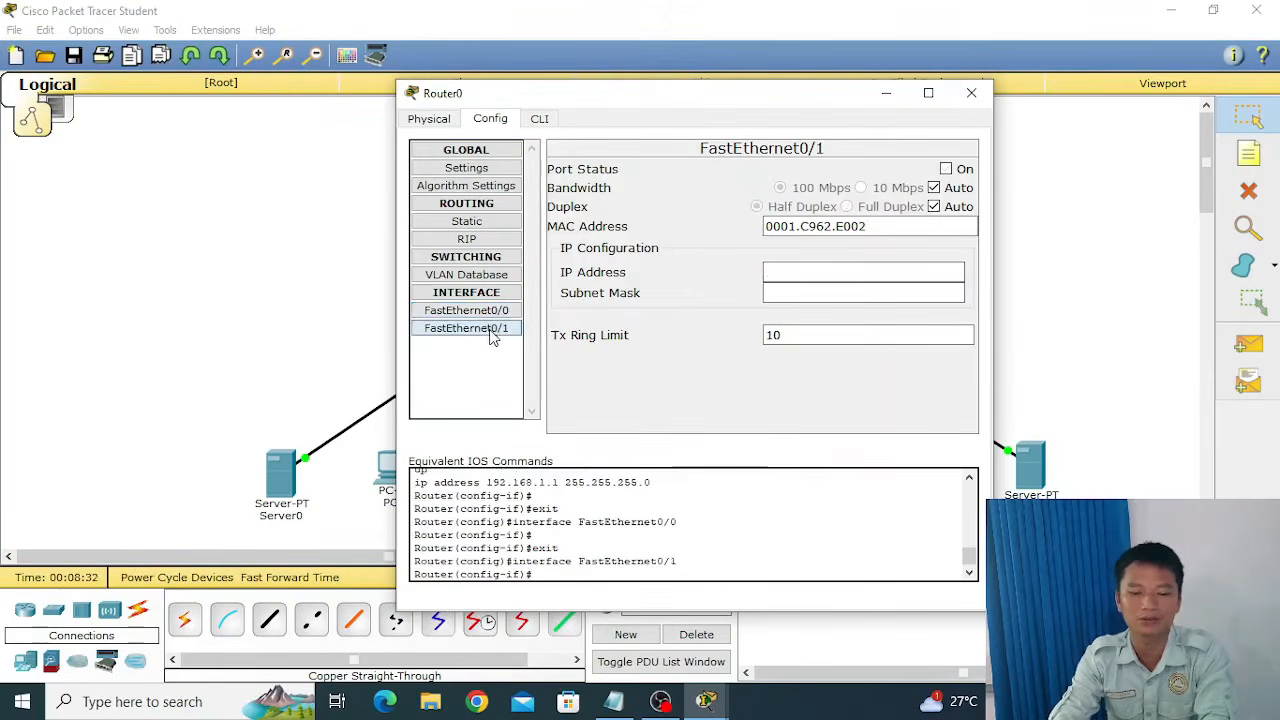
left_click(830, 272)
type("192.16")
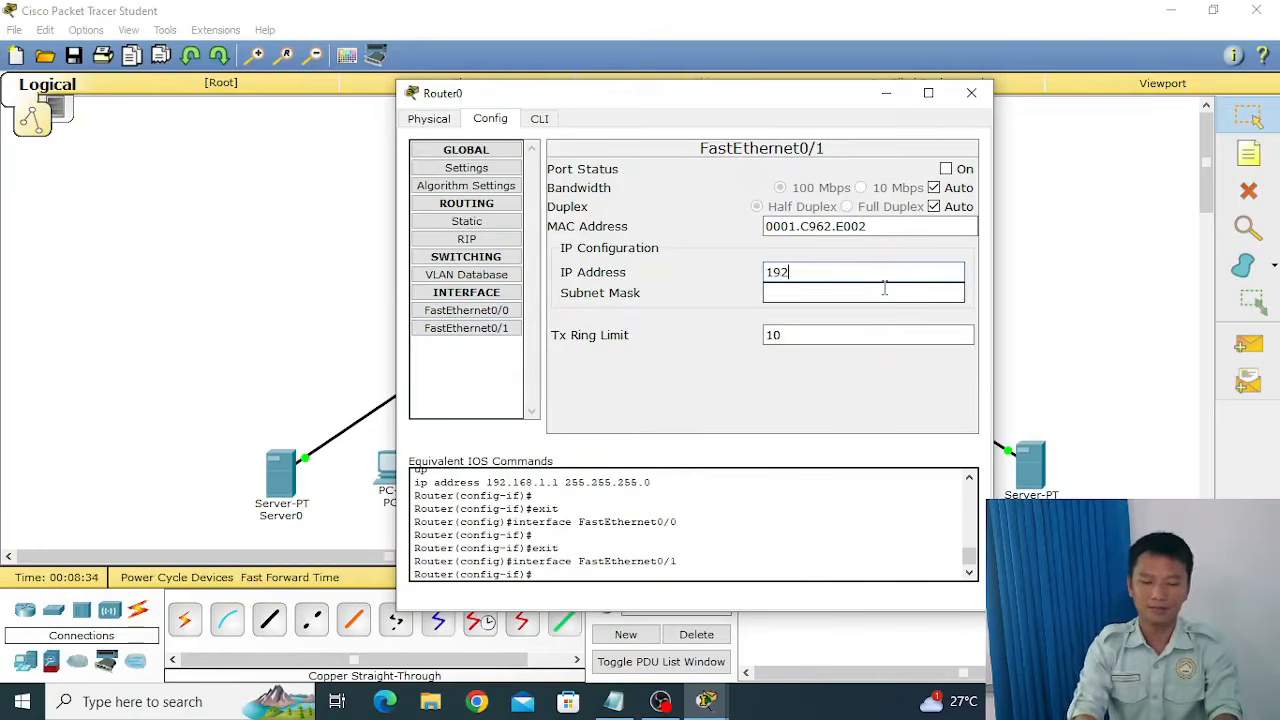
type(".168.")
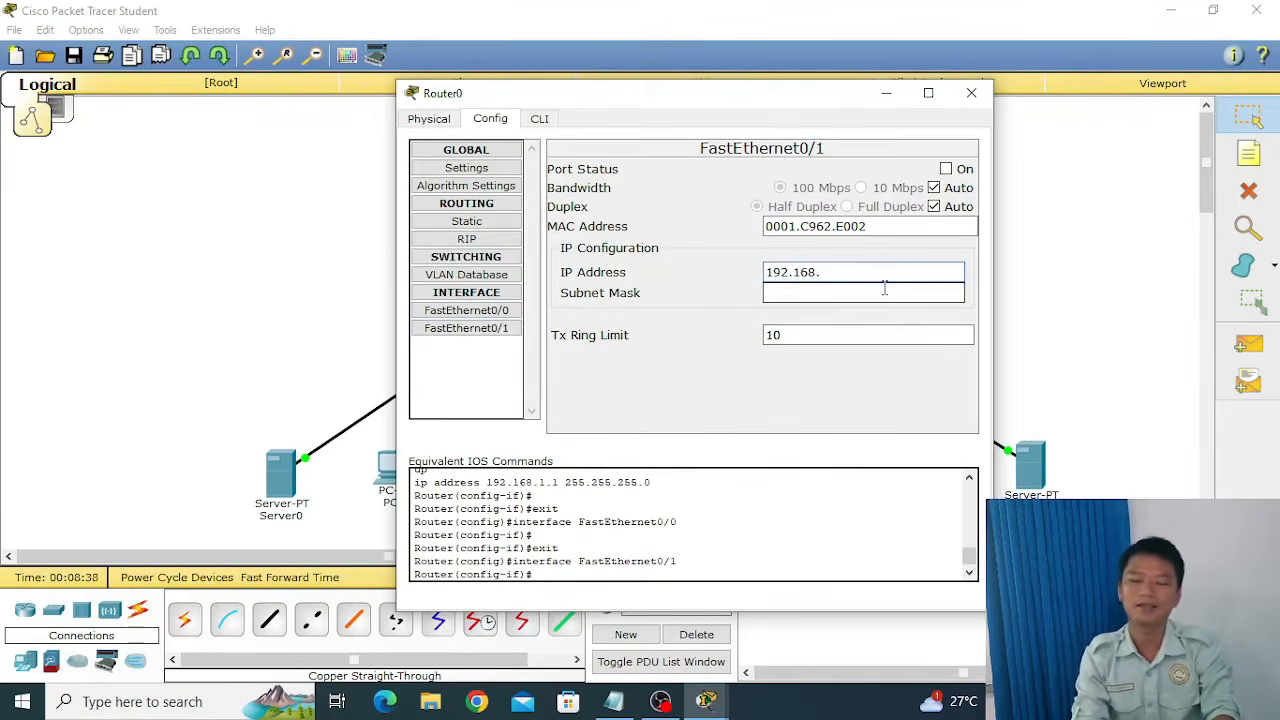
type("3.")
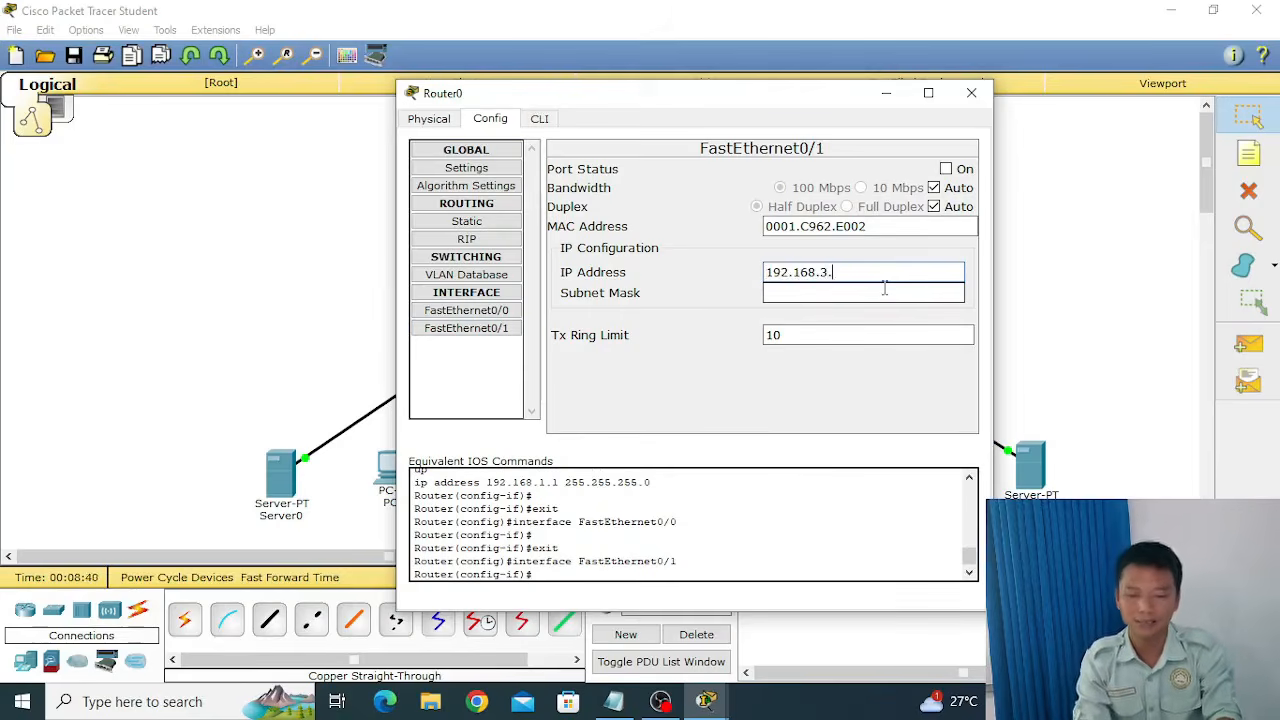
type("1")
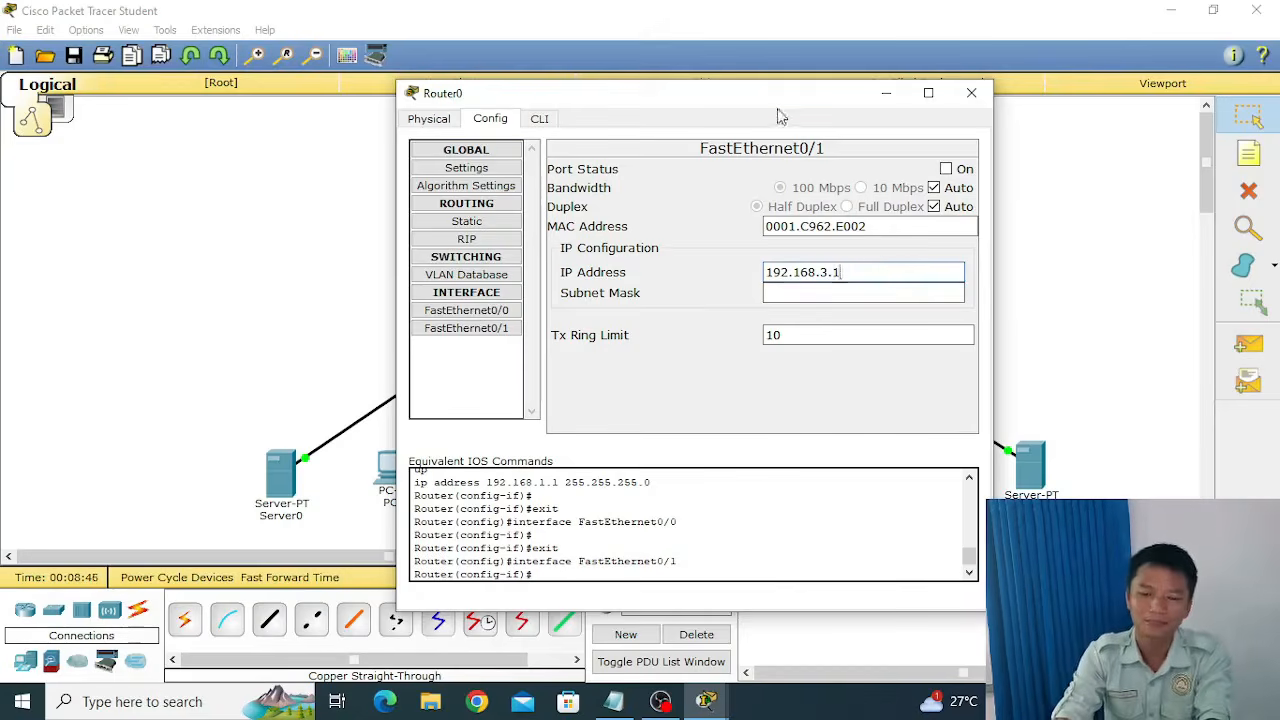
key("Tab")
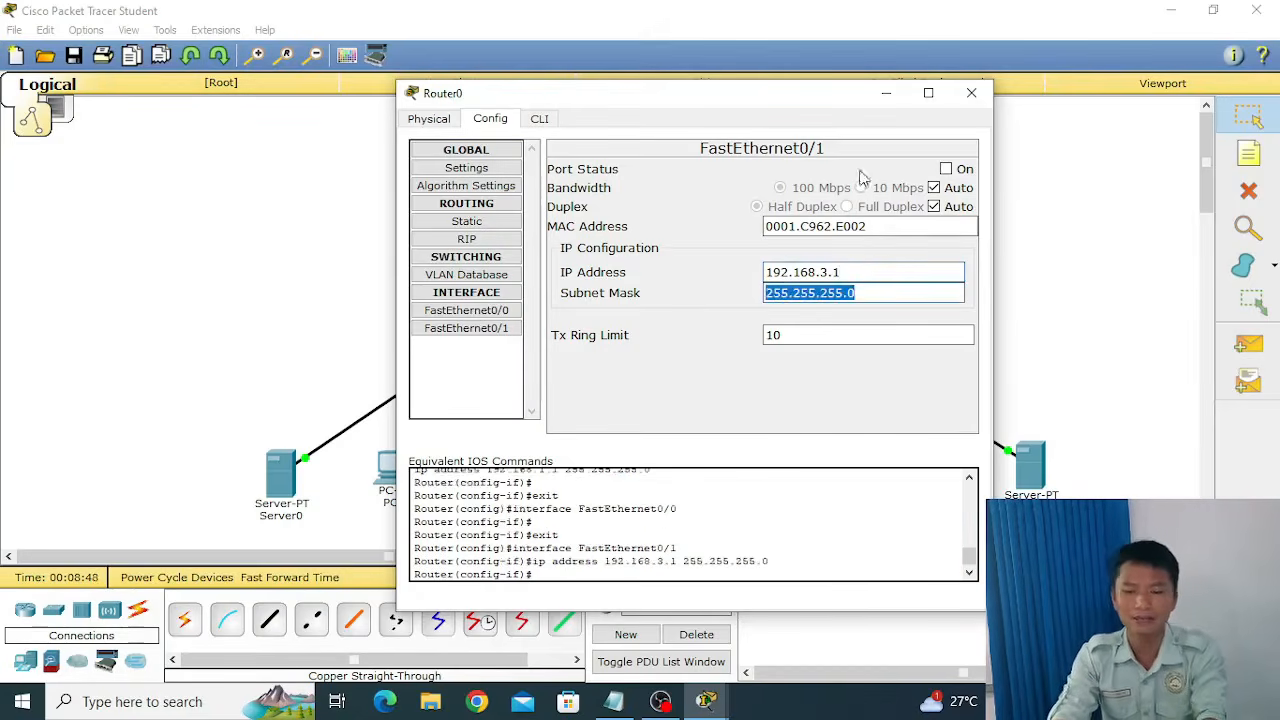
left_click(946, 169)
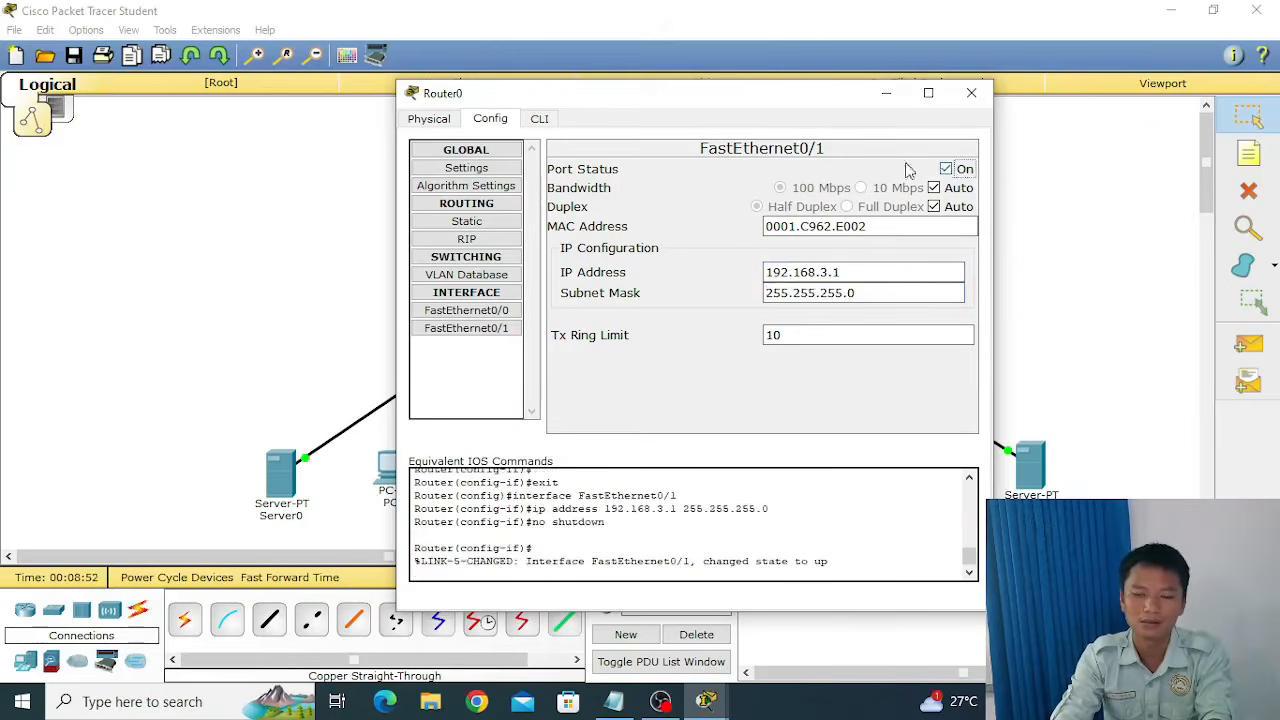
Add the network 192.168.1.0 to Router0's RIP routing.
left_click_drag(786, 100, 758, 84)
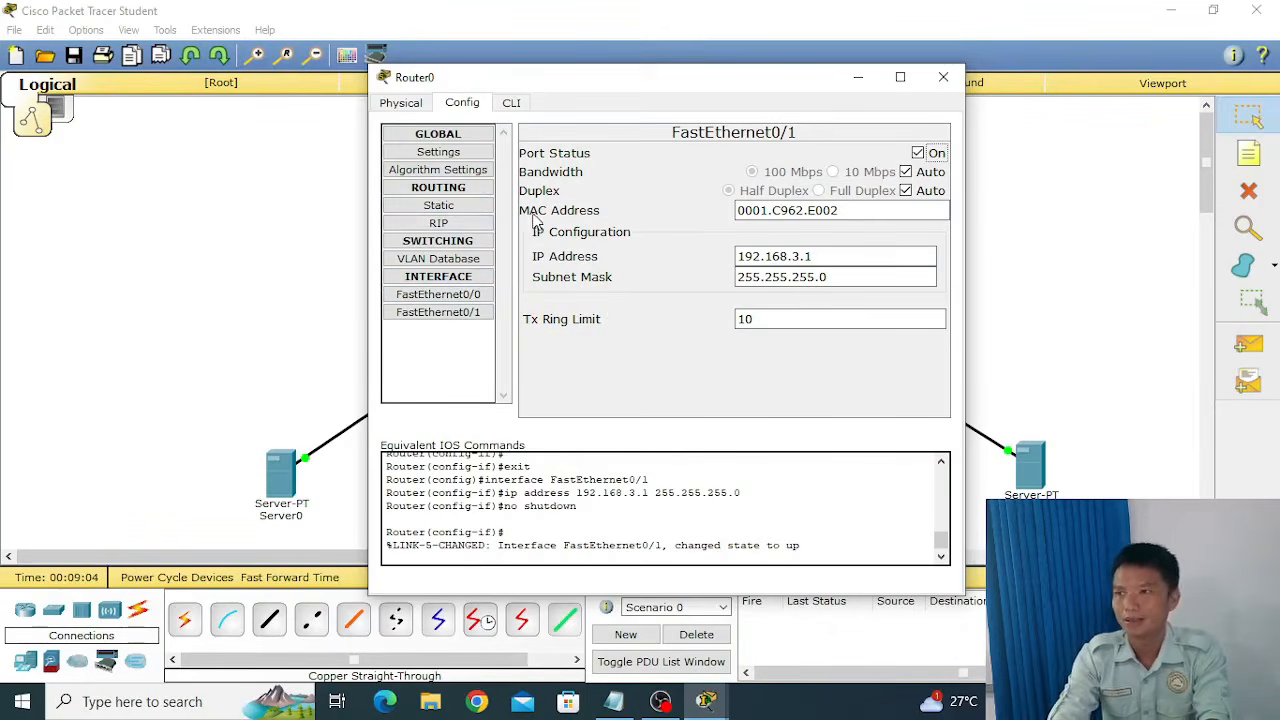
left_click(461, 224)
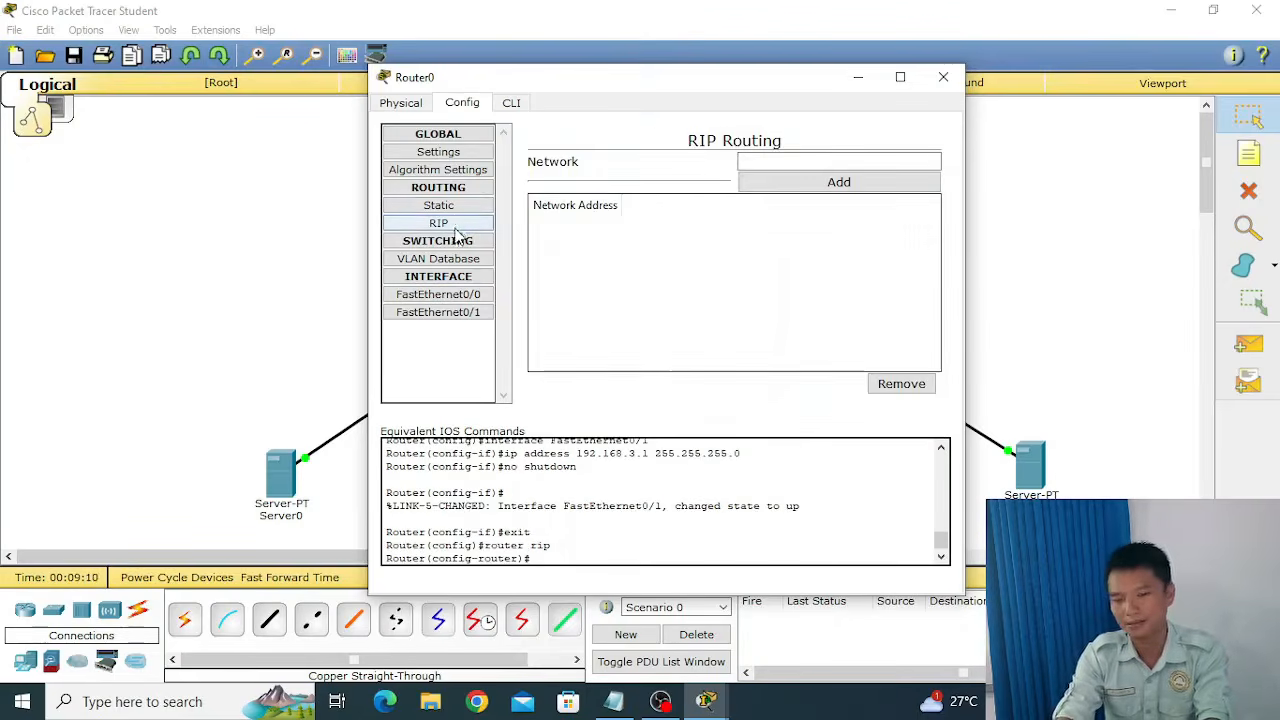
left_click_drag(793, 78, 737, 86)
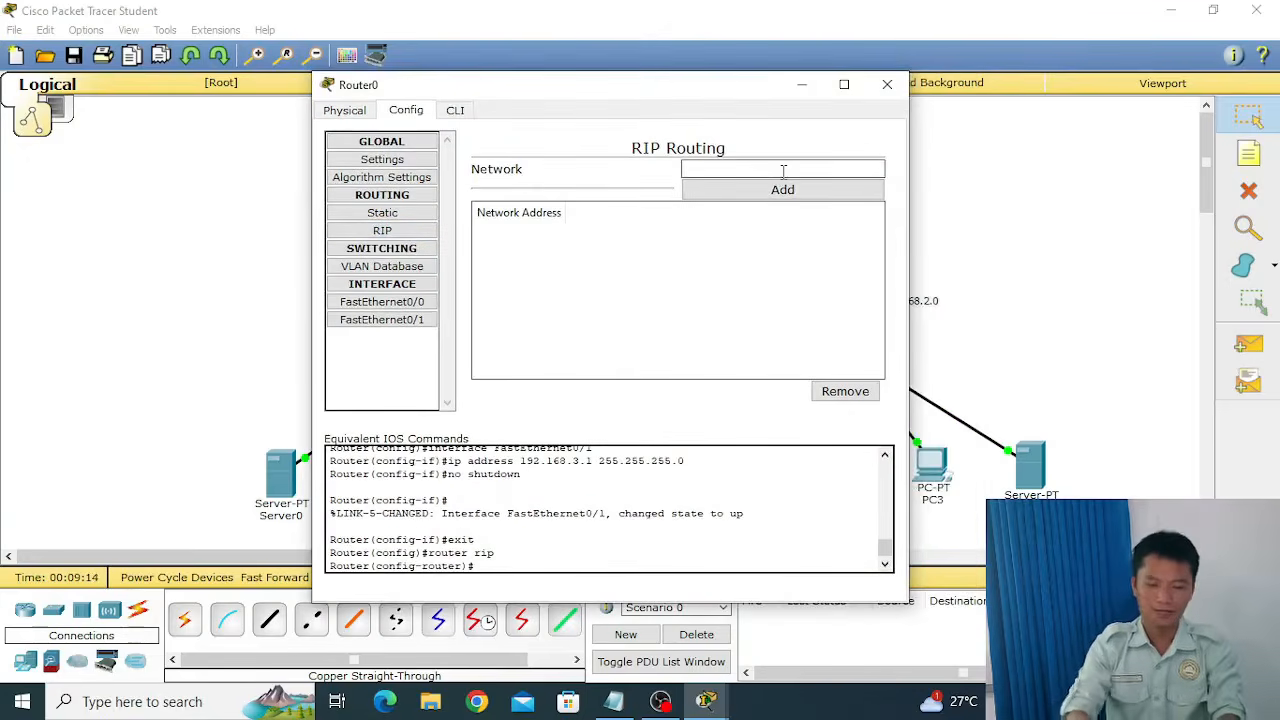
left_click(783, 171)
type("19")
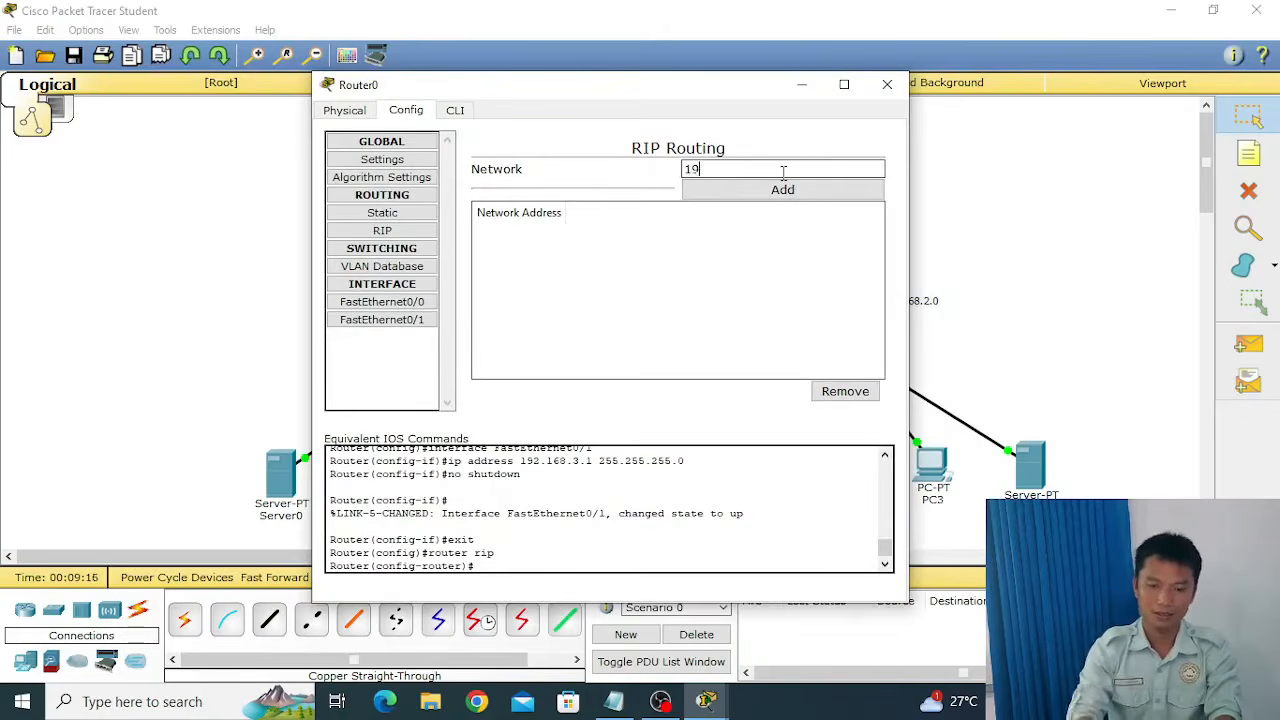
type("2.168")
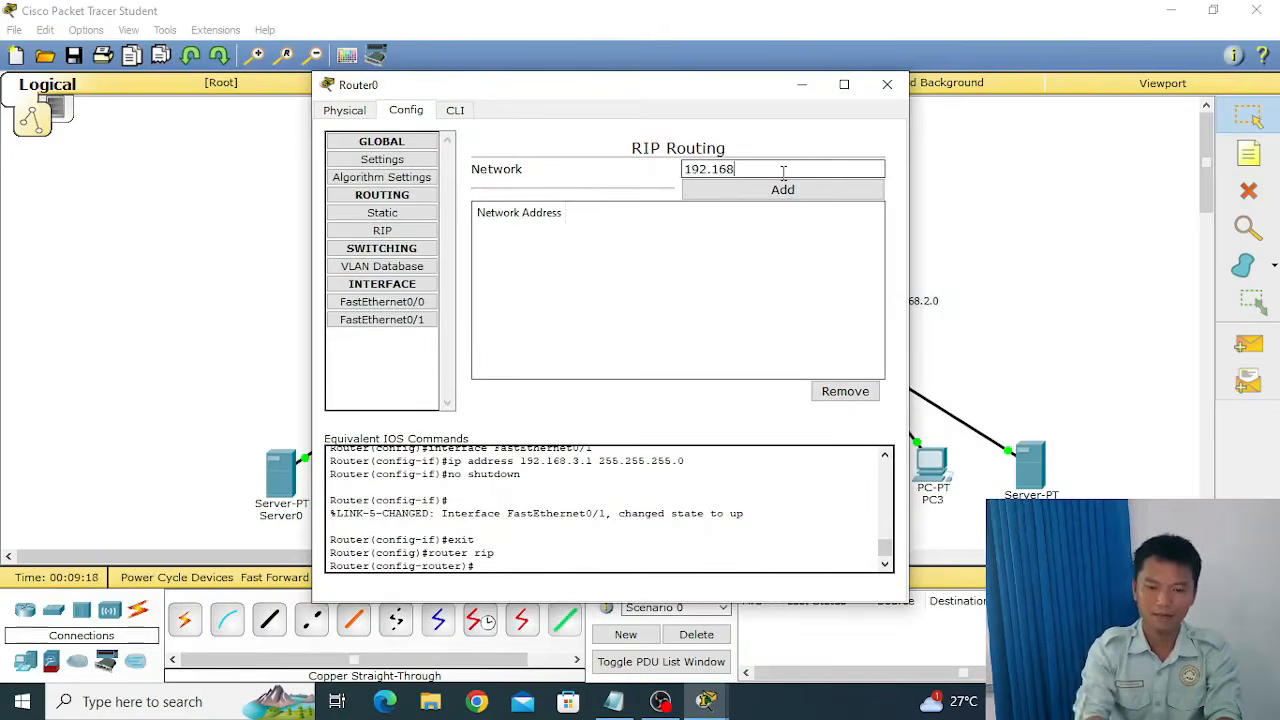
type(".1")
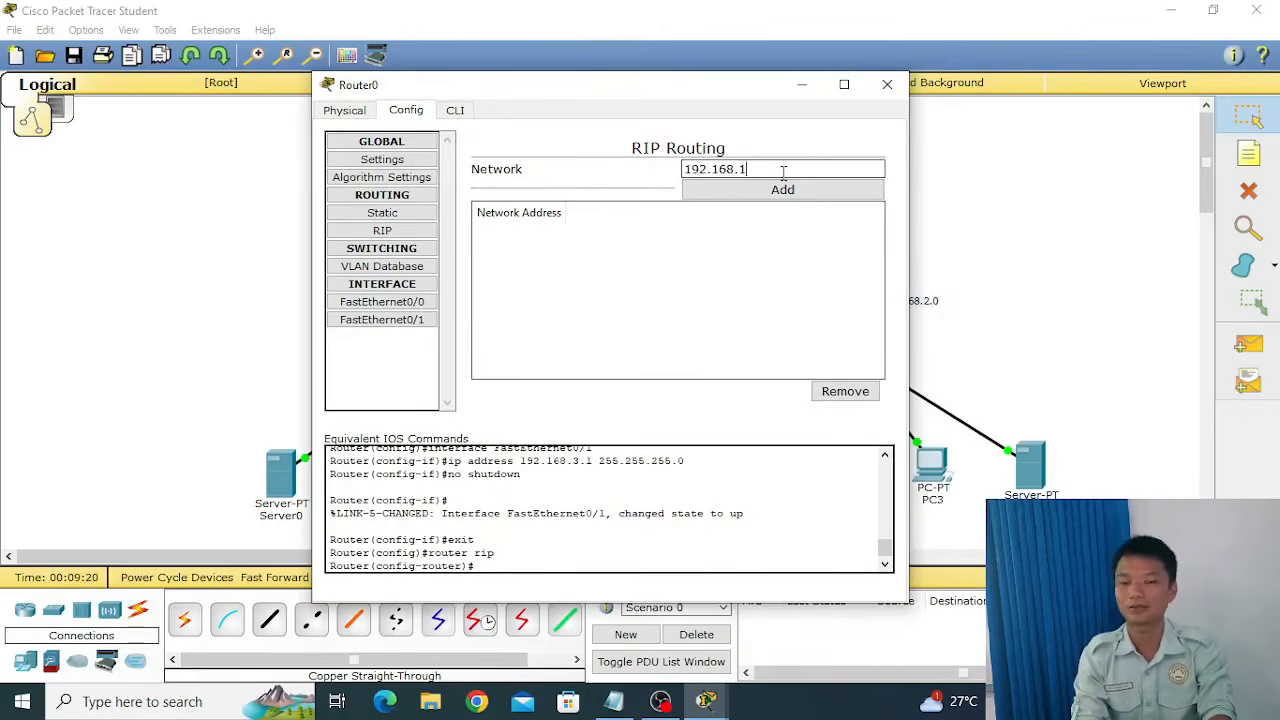
type(".")
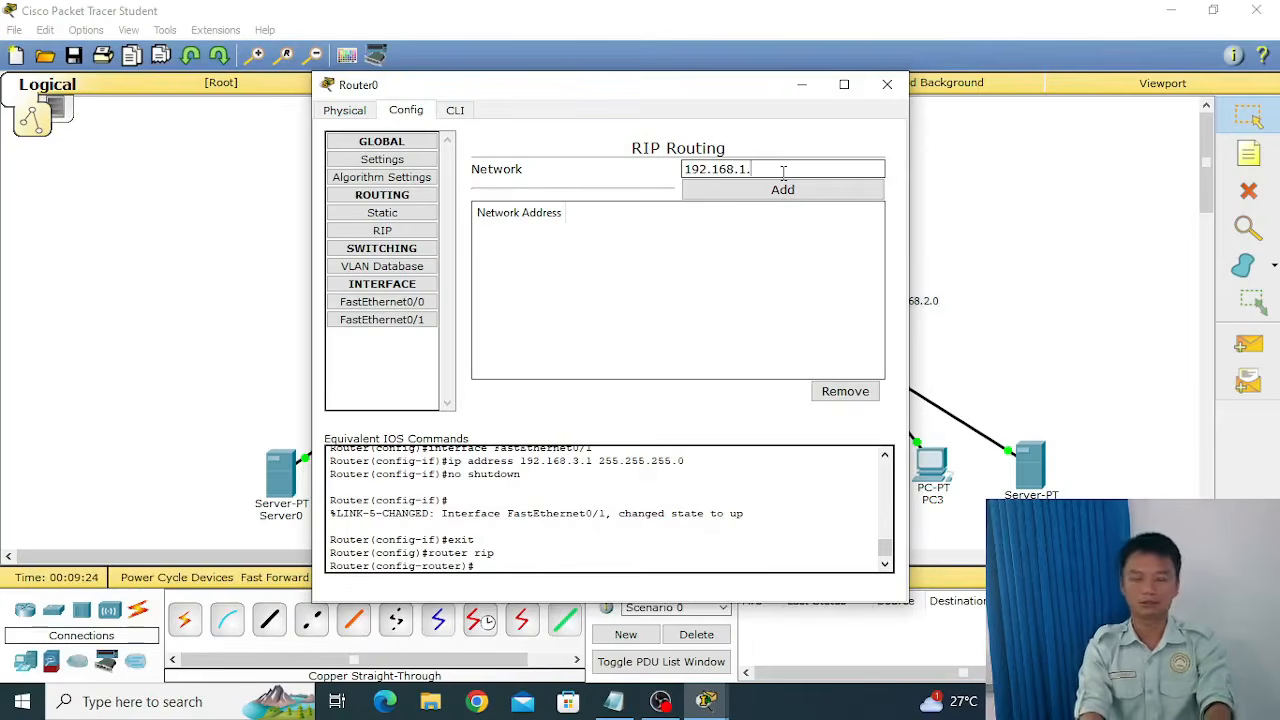
type("0")
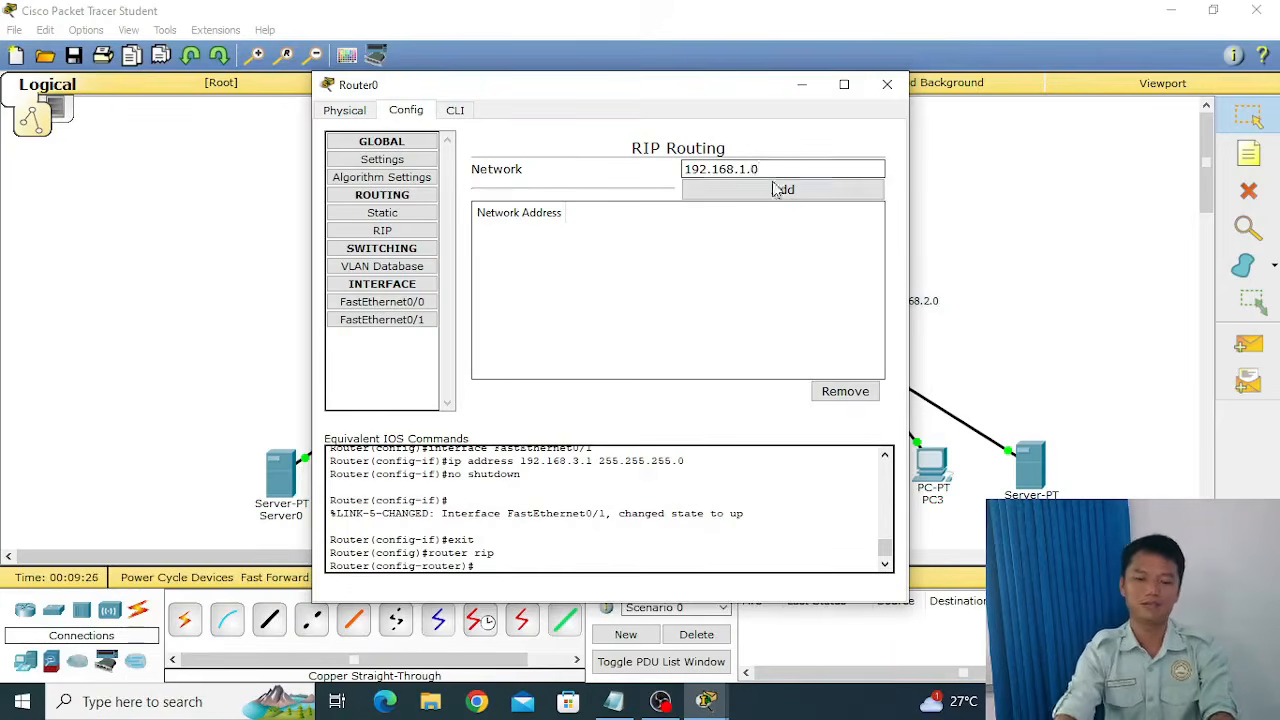
left_click(776, 188)
Add the network 192.168.3.0 to Router0's RIP routing and close the router window.
left_click(773, 170)
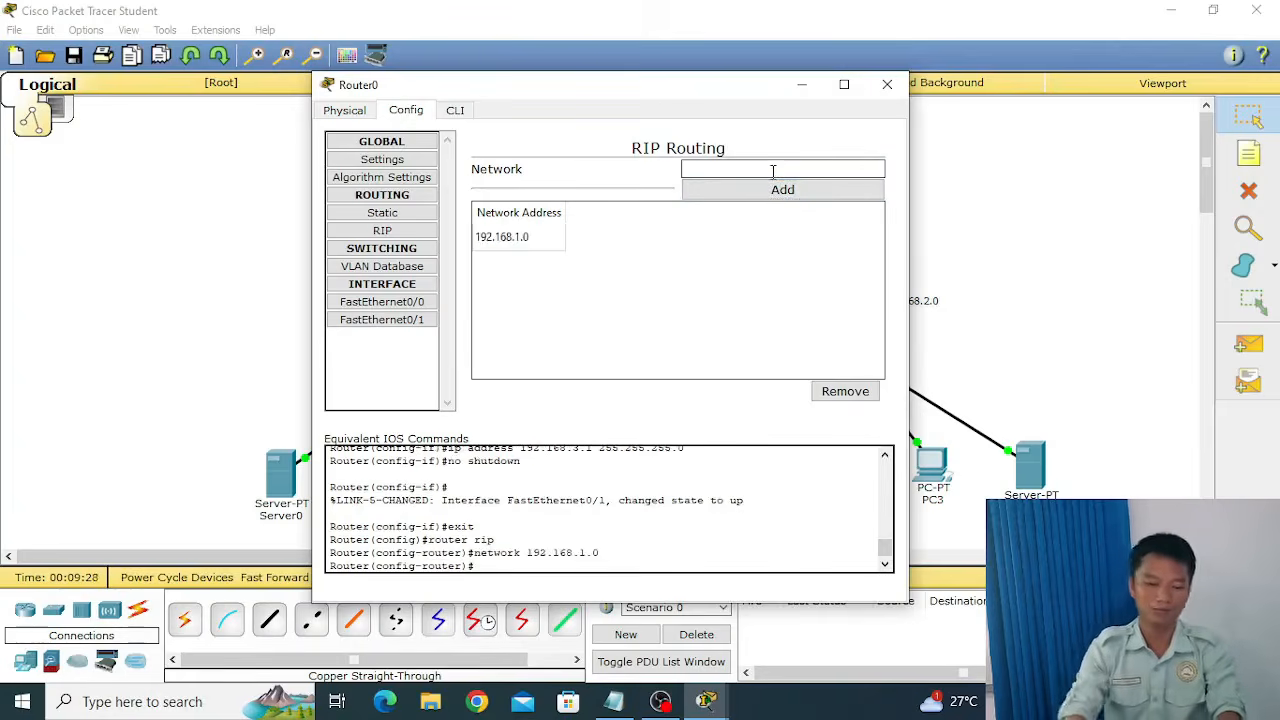
type("192.168")
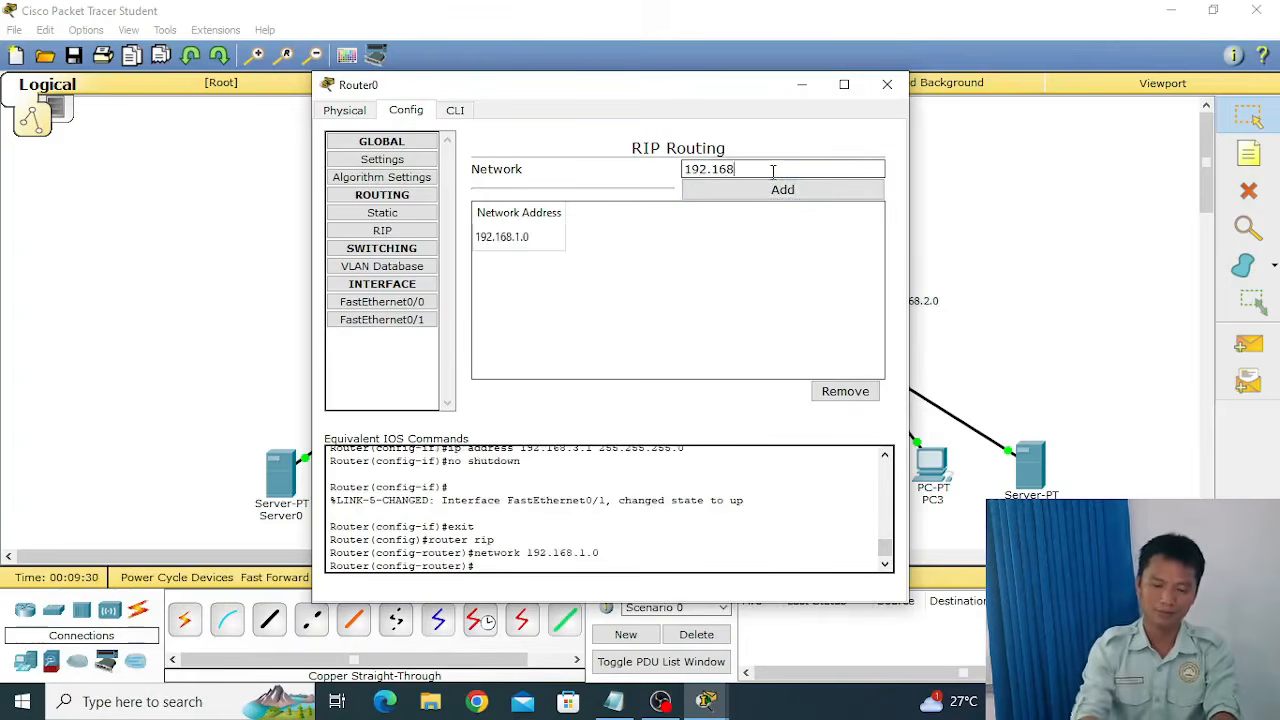
type(".3.0")
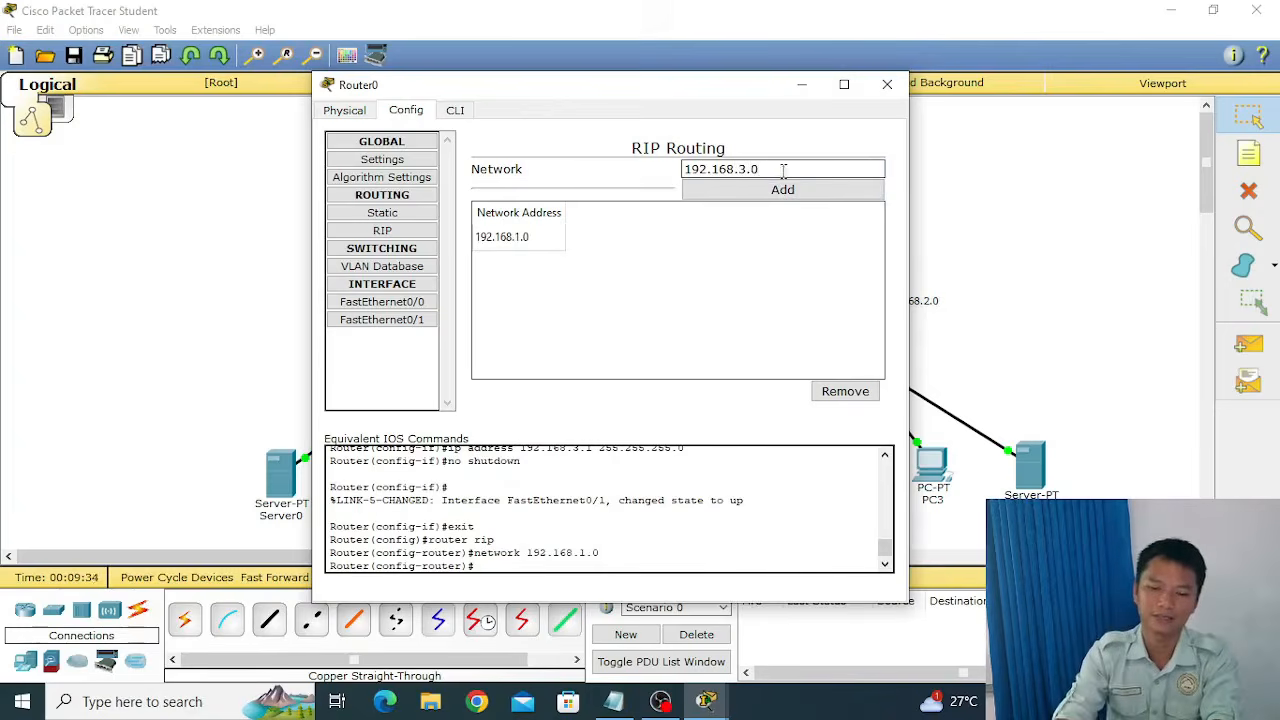
left_click(785, 190)
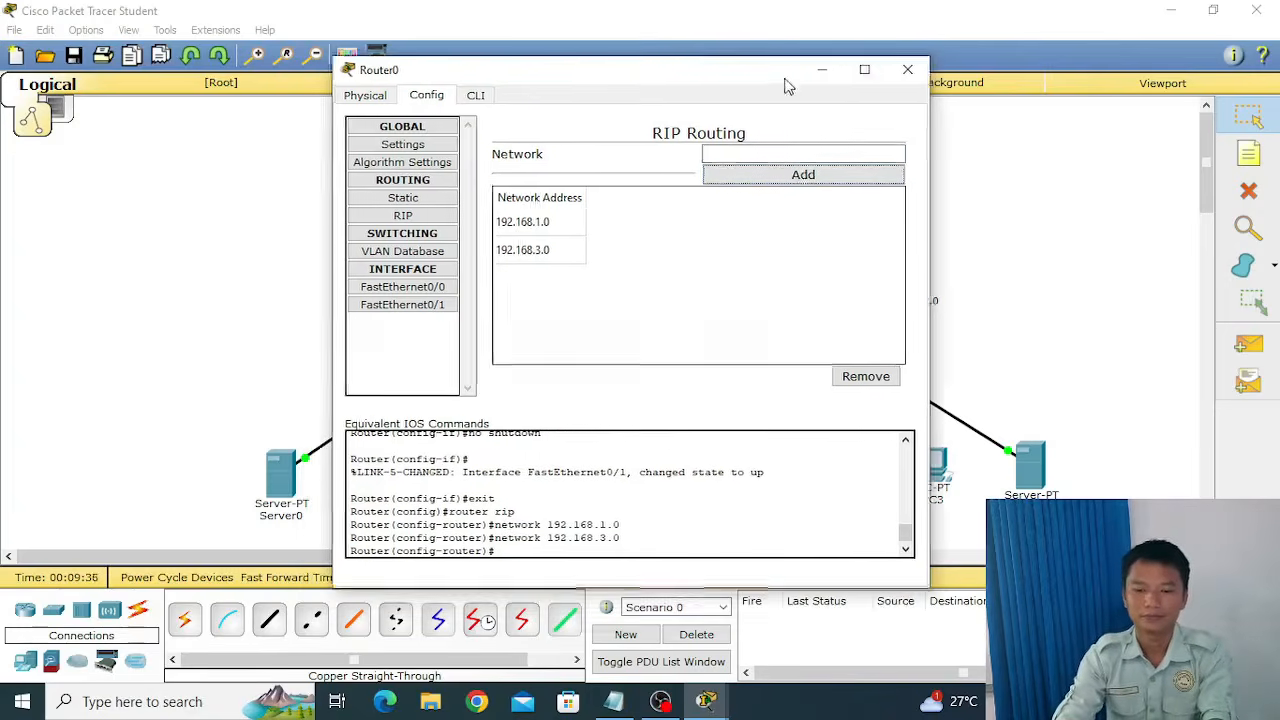
left_click(894, 67)
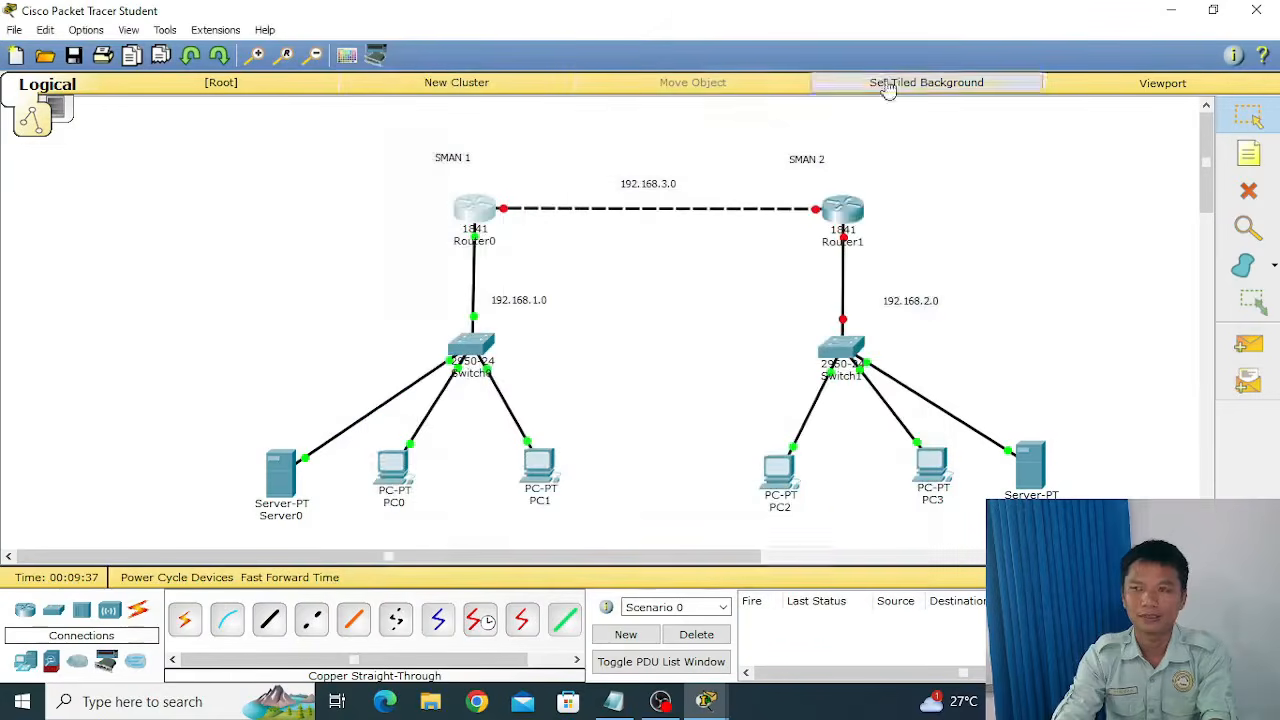
Give Router1's FastEthernet0/0 the IP address 192.168.2.1 with subnet mask 255.255.255.0, and turn its port status on.
left_click(848, 215)
left_click_drag(791, 125, 880, 104)
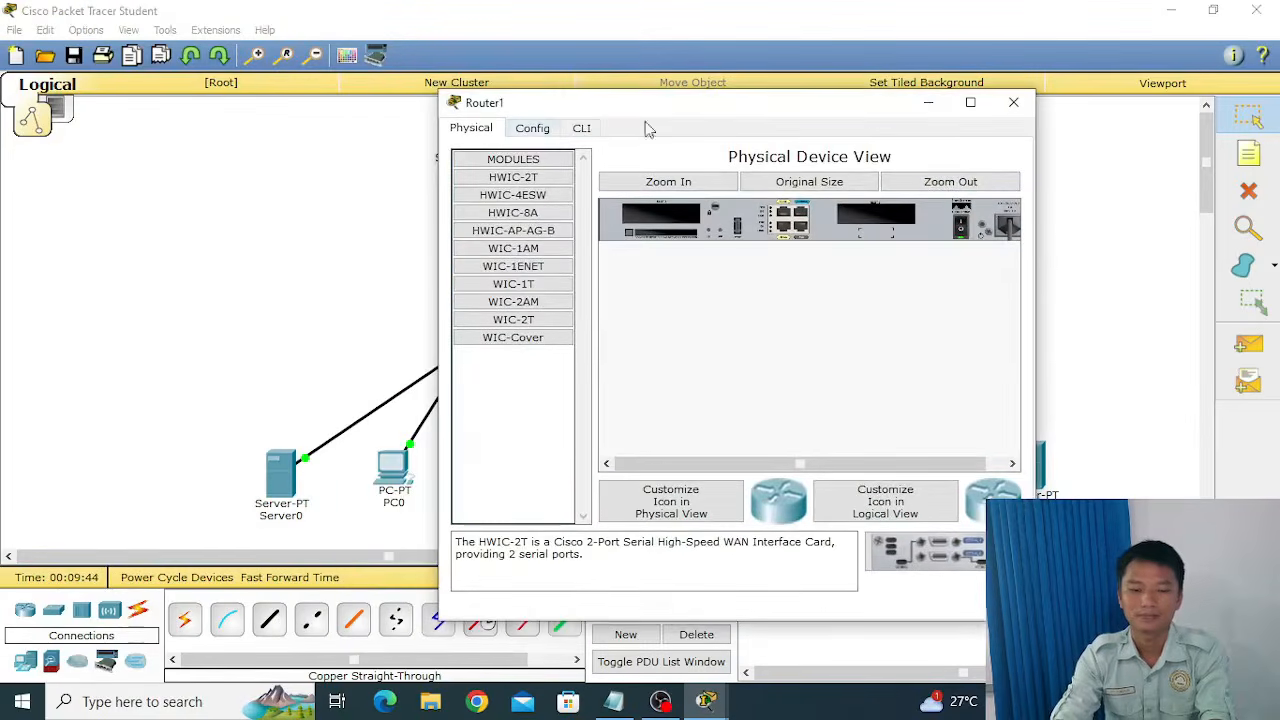
left_click(548, 133)
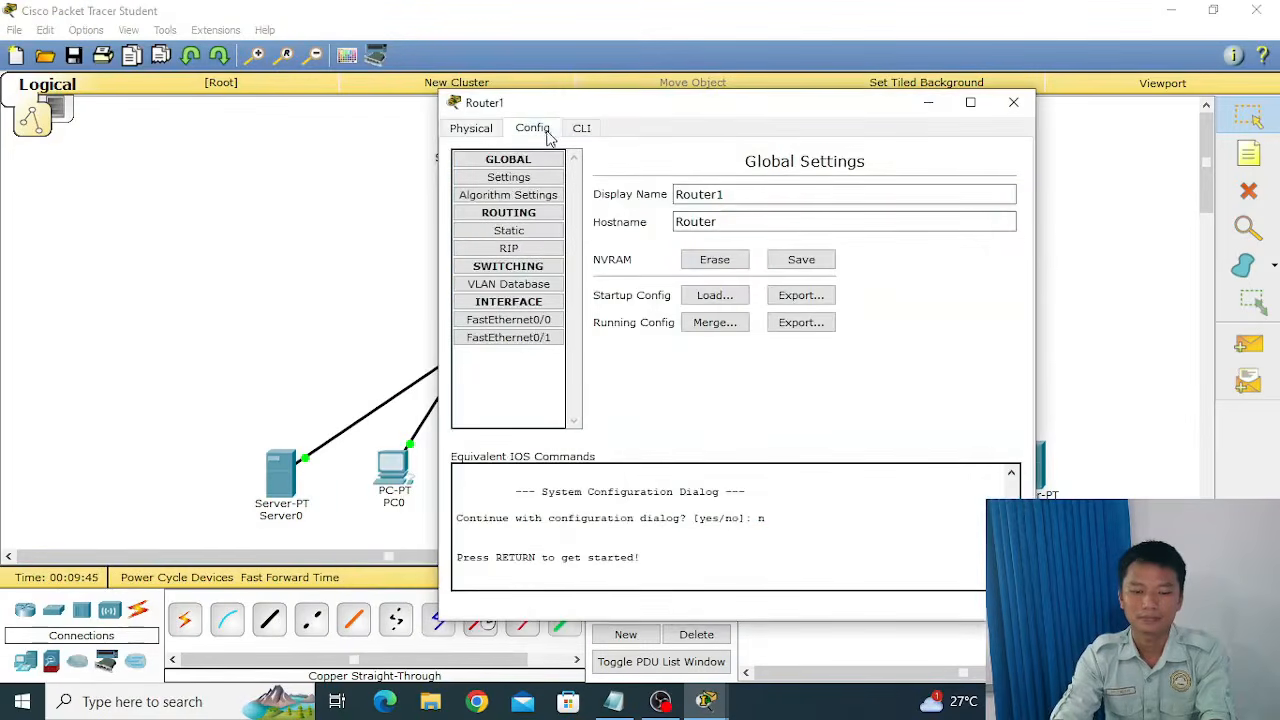
left_click(537, 322)
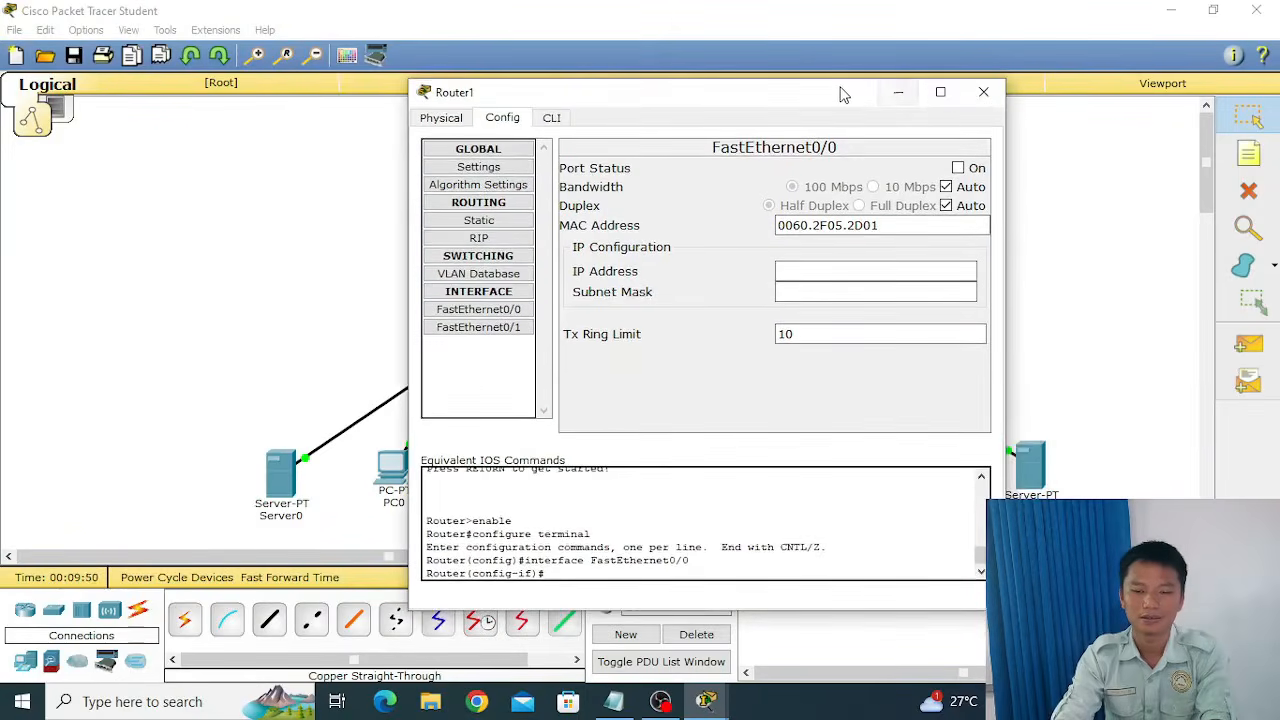
left_click_drag(842, 94, 829, 99)
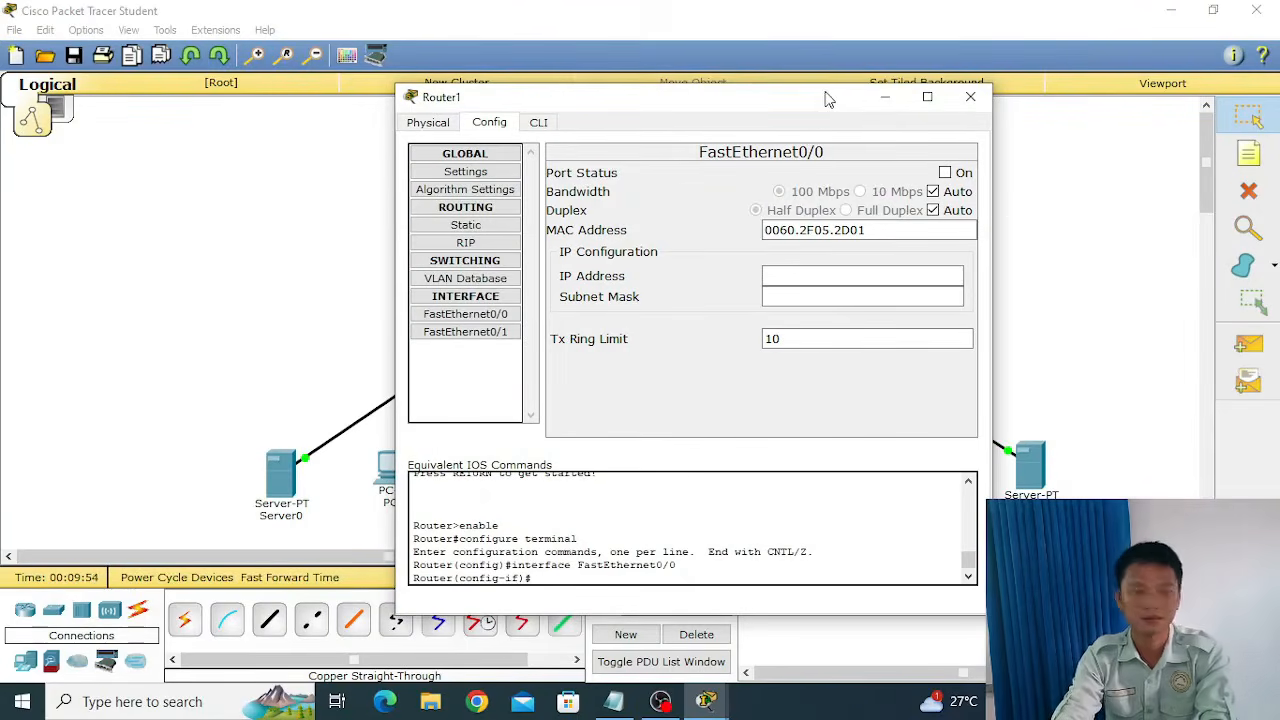
left_click_drag(815, 112, 795, 106)
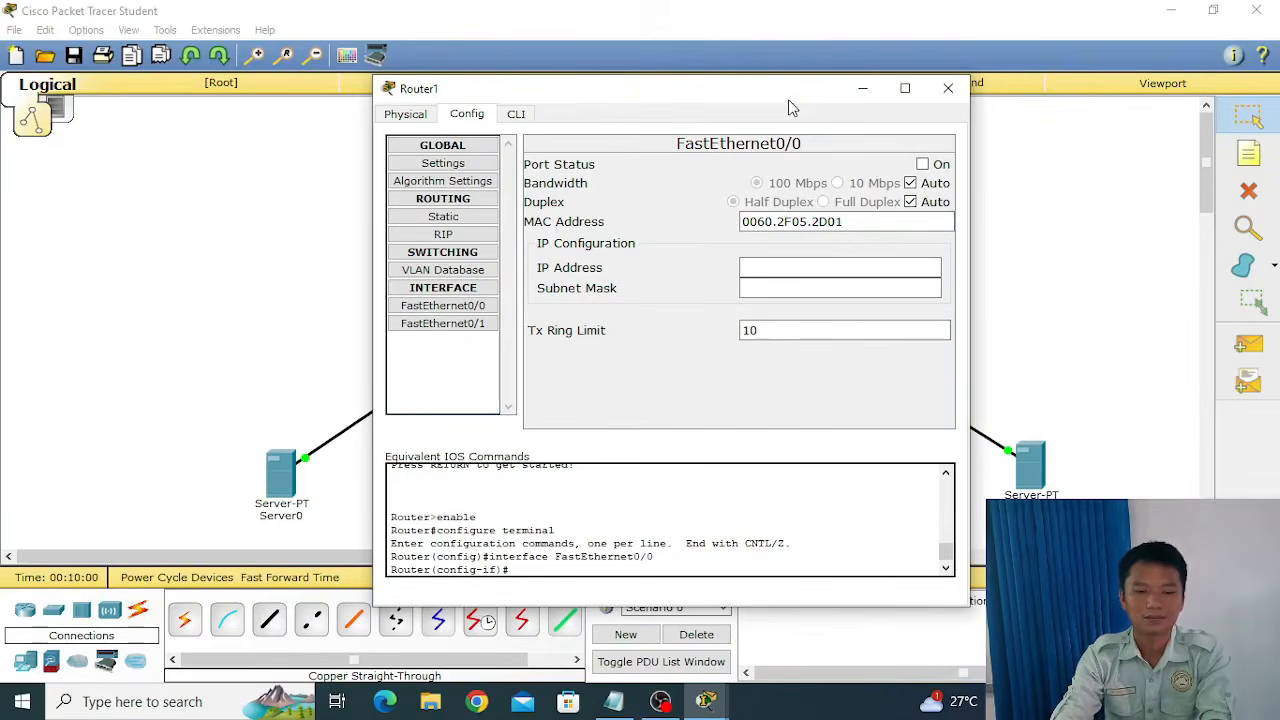
left_click(482, 306)
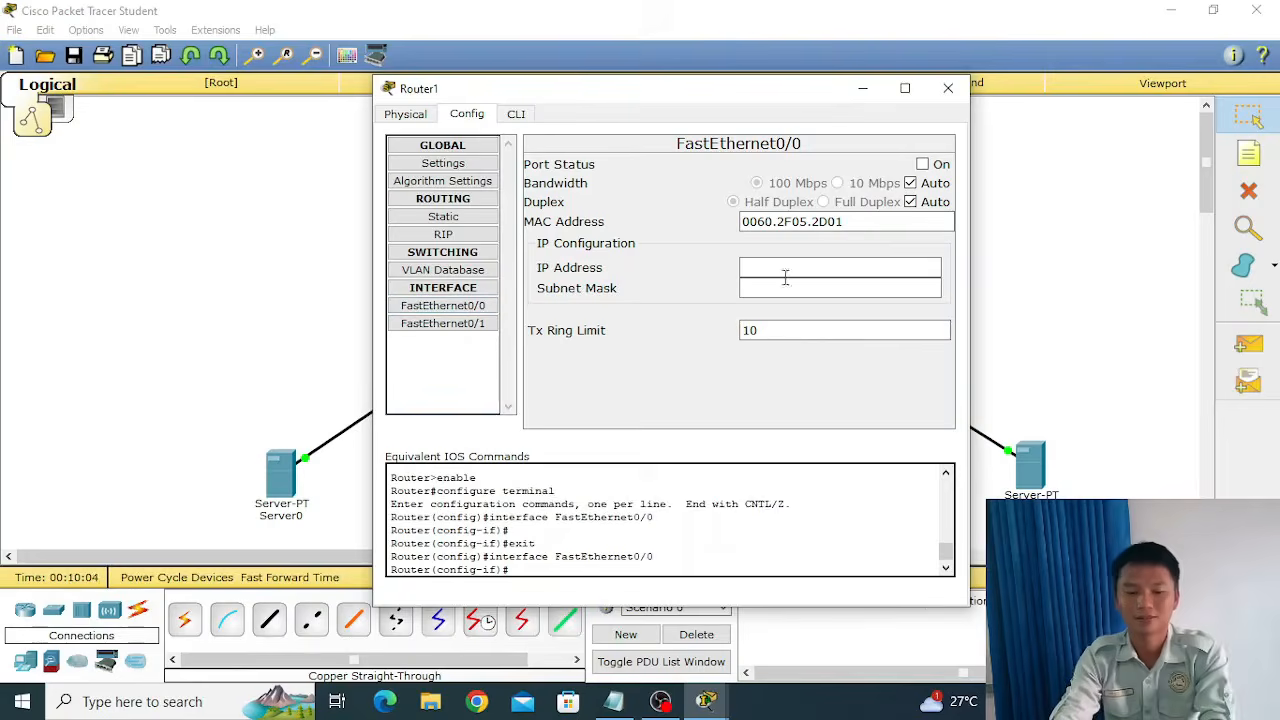
left_click(838, 267)
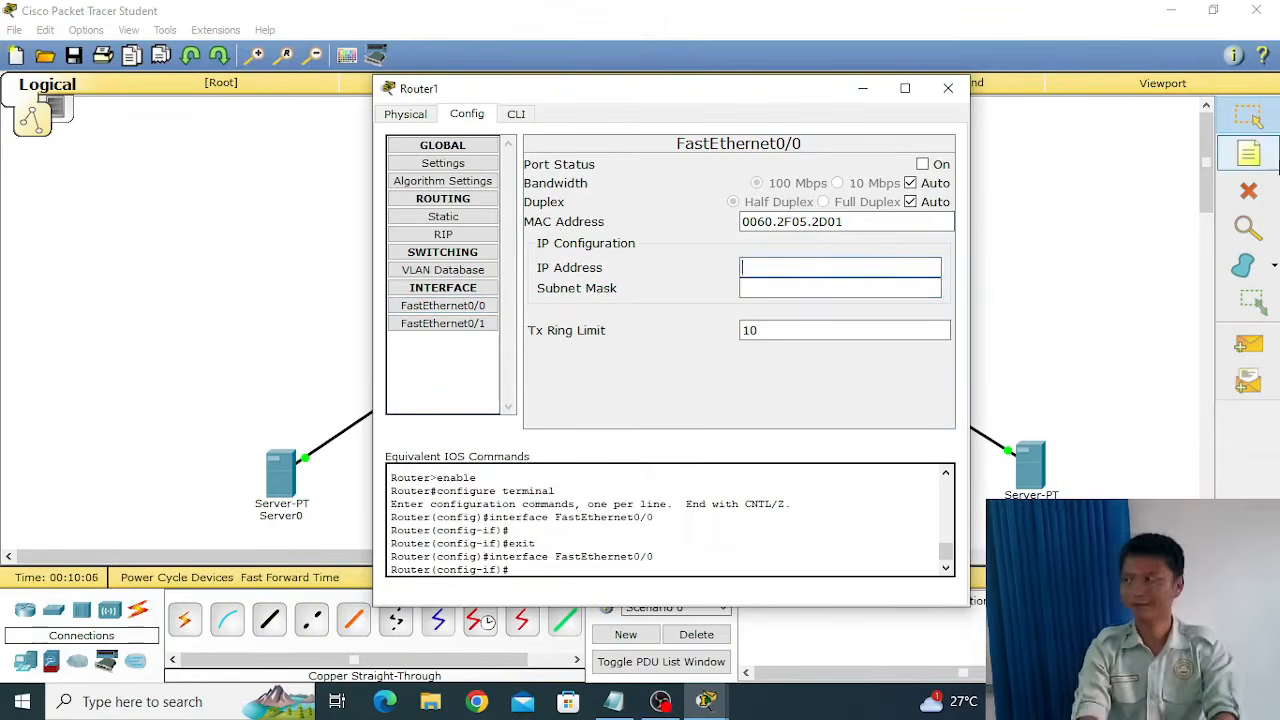
type("192.168.2.1")
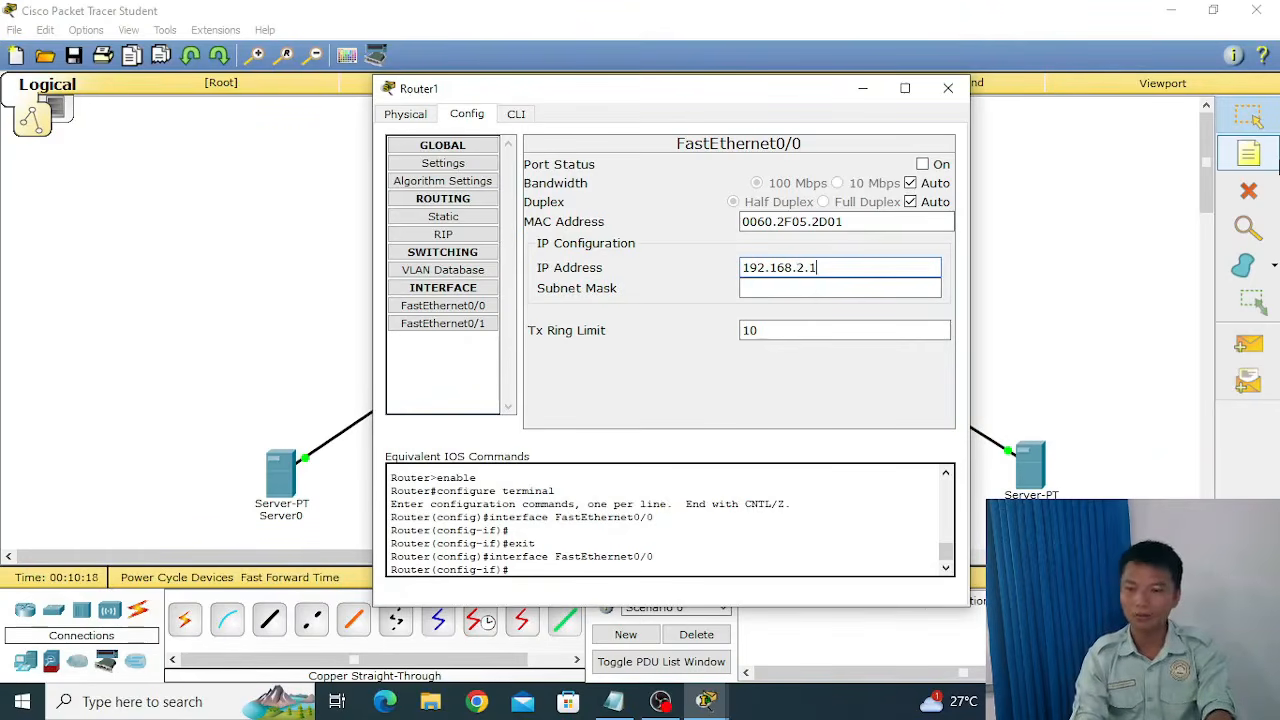
key("Tab")
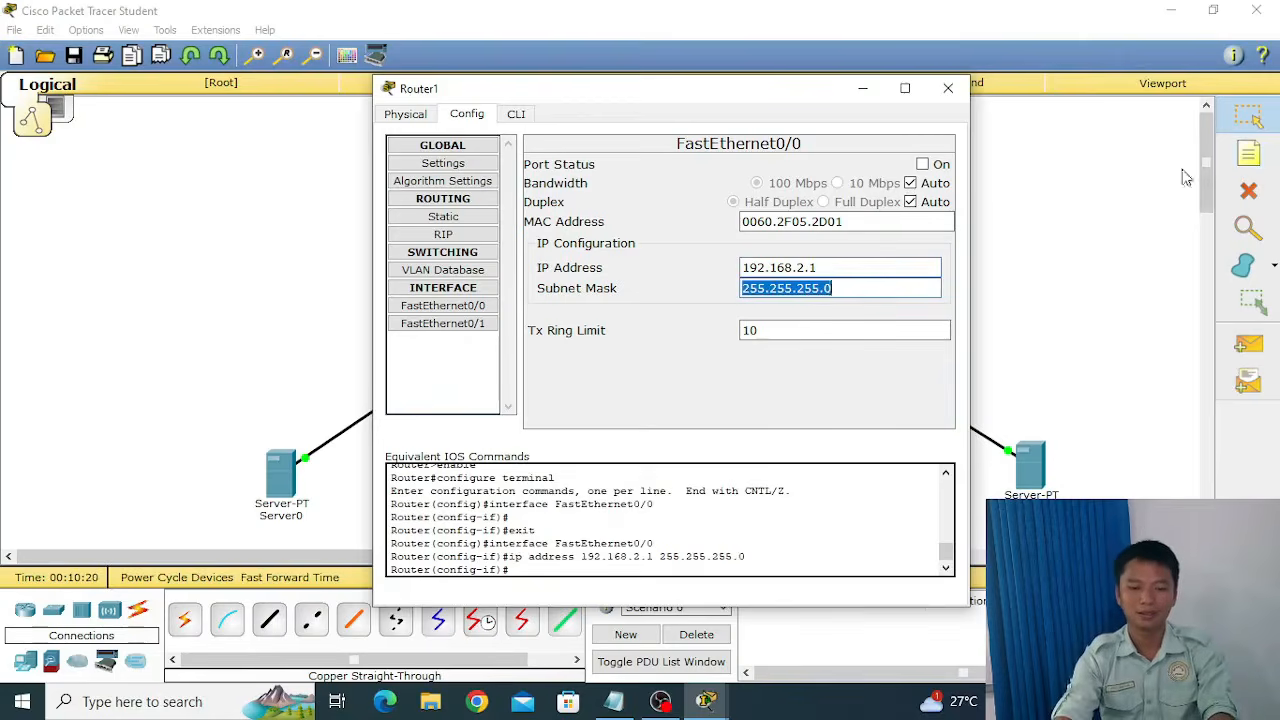
left_click(922, 165)
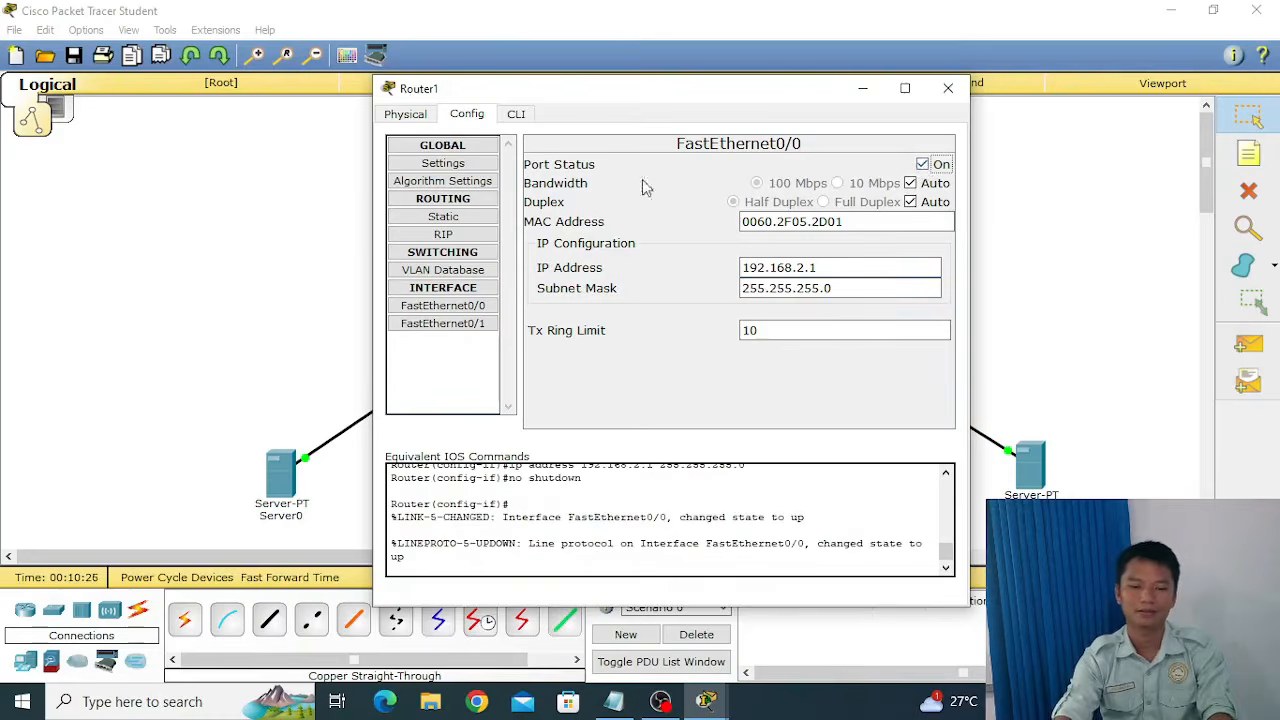
Give Router1's FastEthernet0/1 the IP address 192.168.3.2 with subnet mask 255.255.255.0, and turn its port status on.
left_click(466, 325)
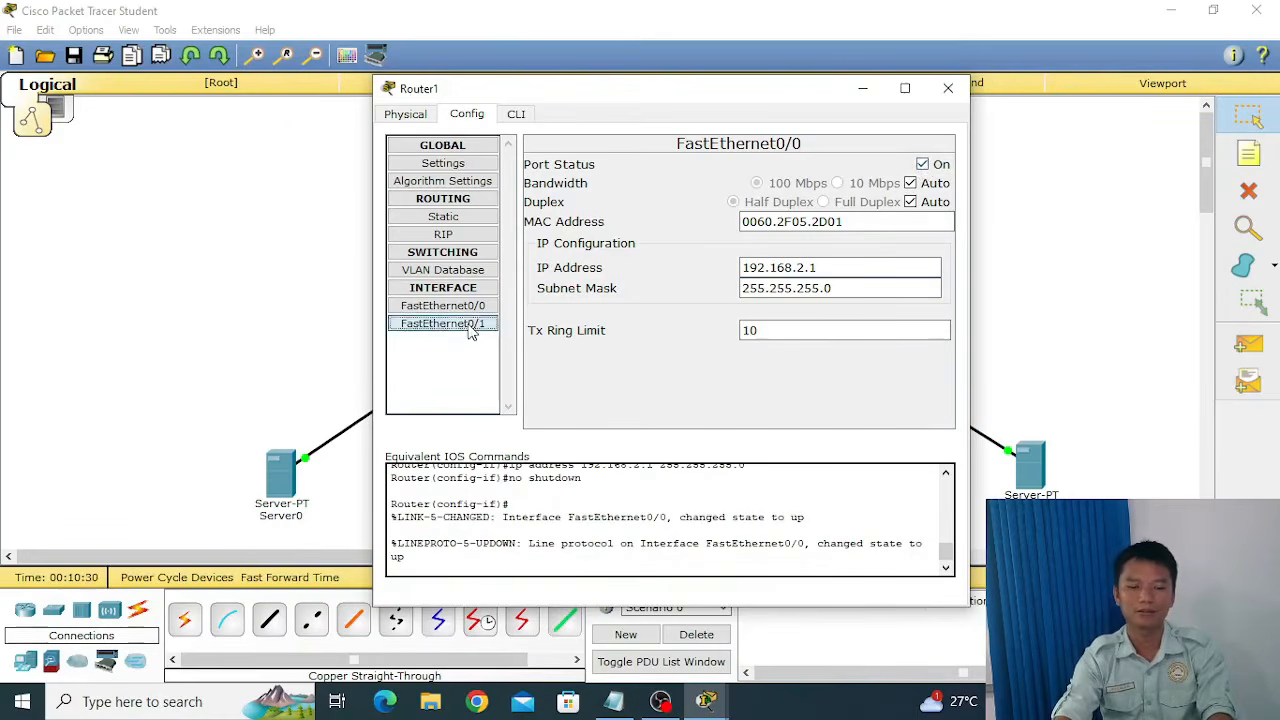
left_click(856, 270)
type("192")
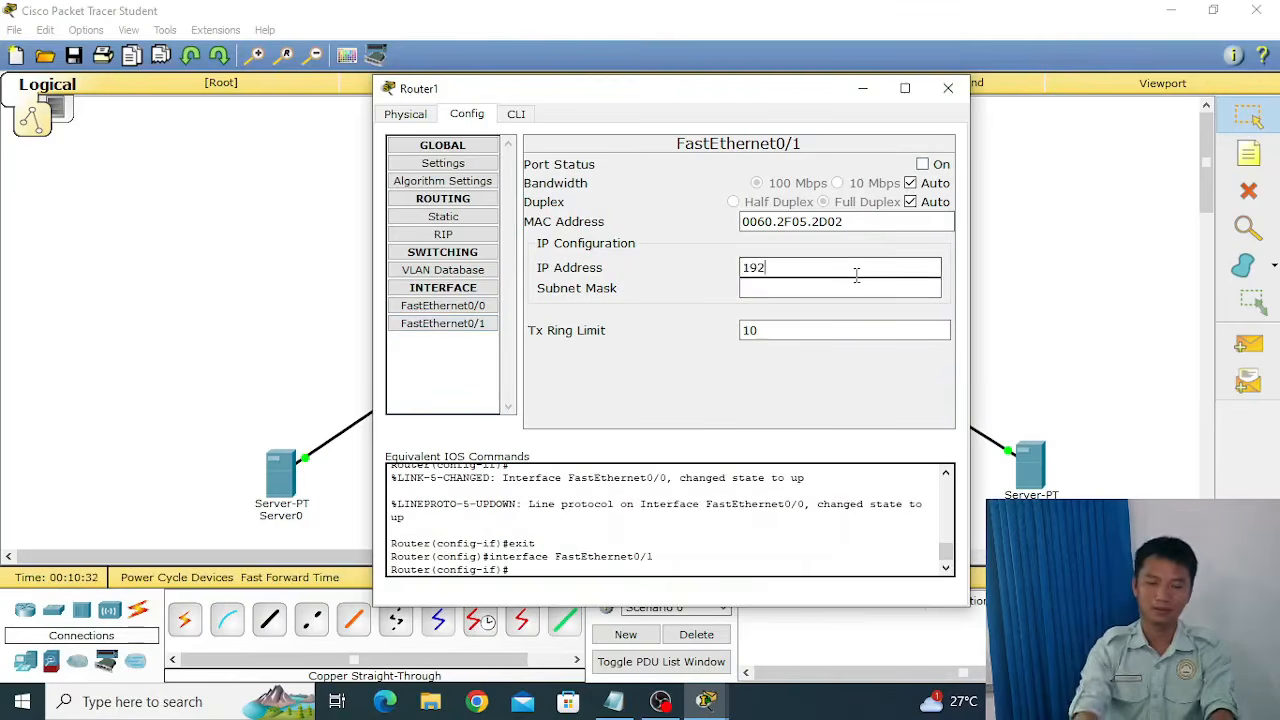
type(".168.")
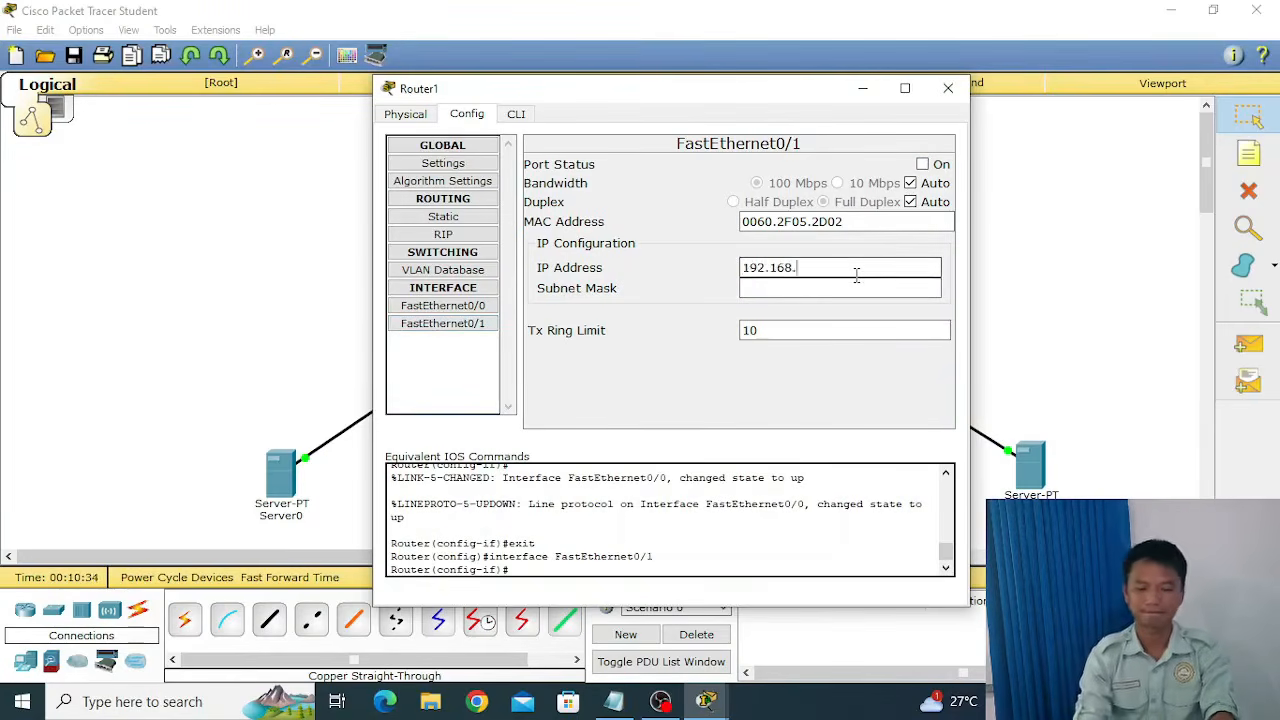
type("3.2")
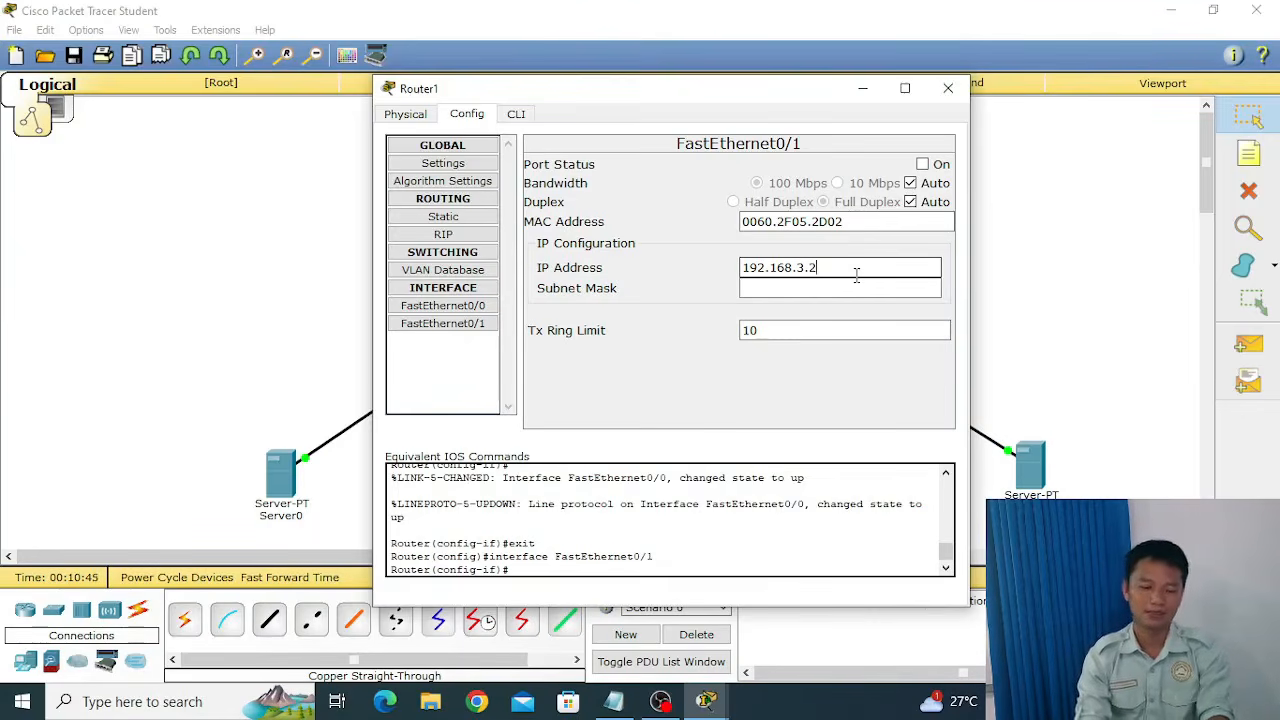
left_click(858, 285)
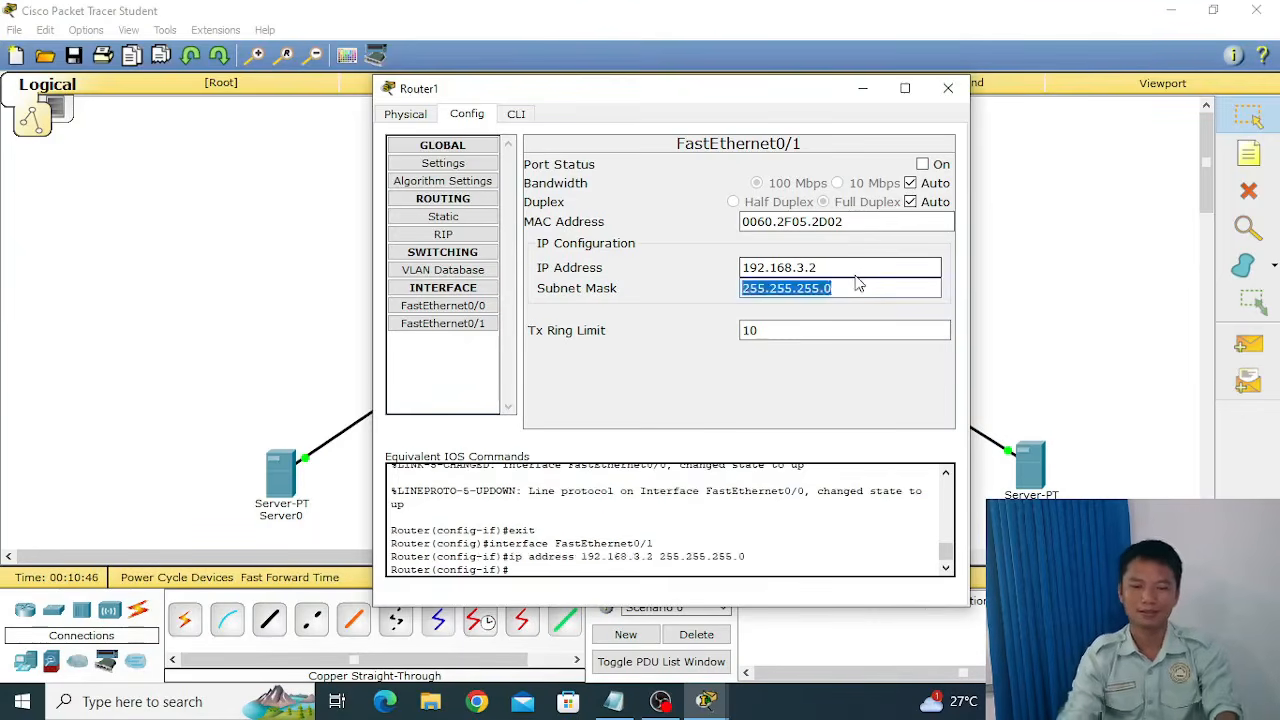
left_click(923, 165)
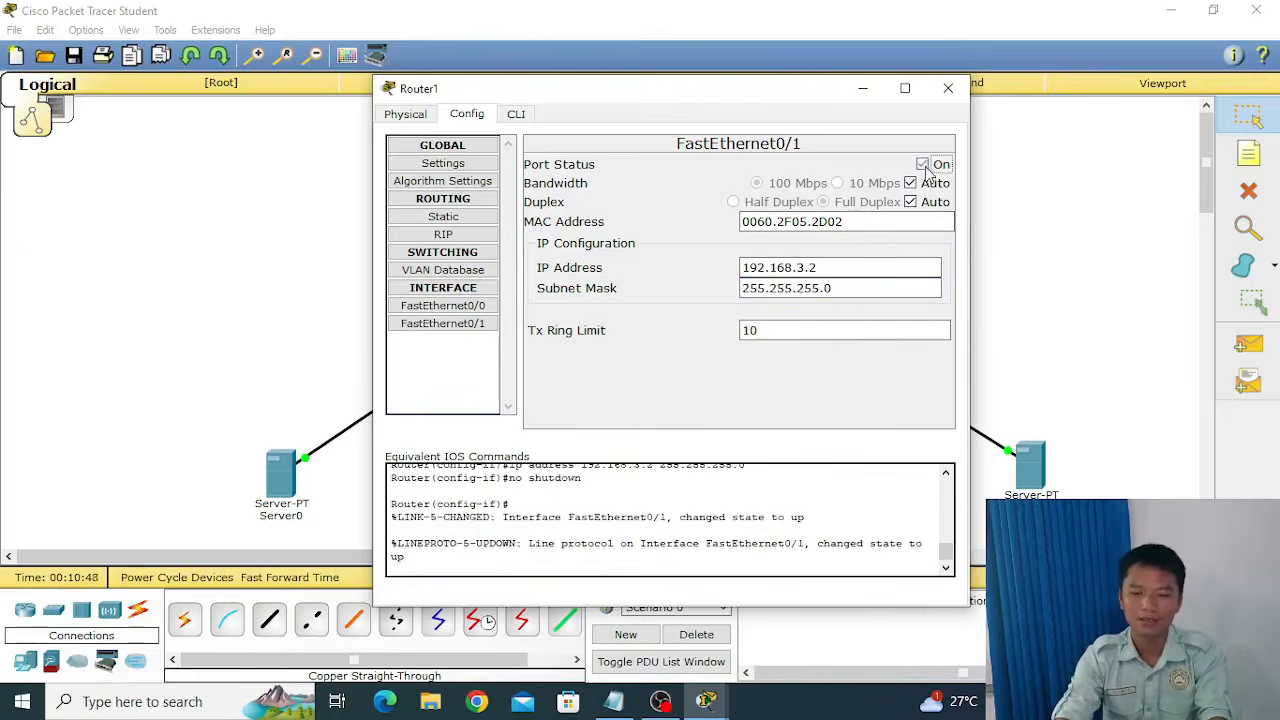
Add the network 192.168.2.0 to Router1's RIP routing.
left_click(470, 236)
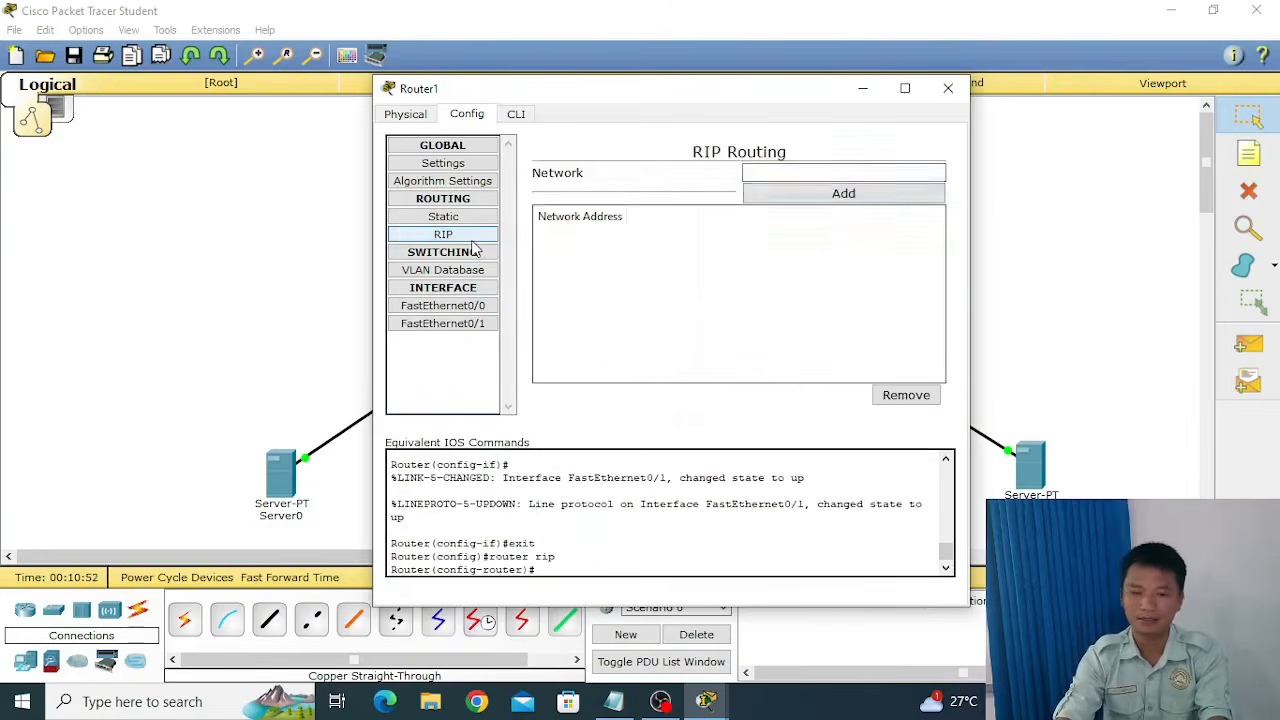
left_click(823, 172)
type("192")
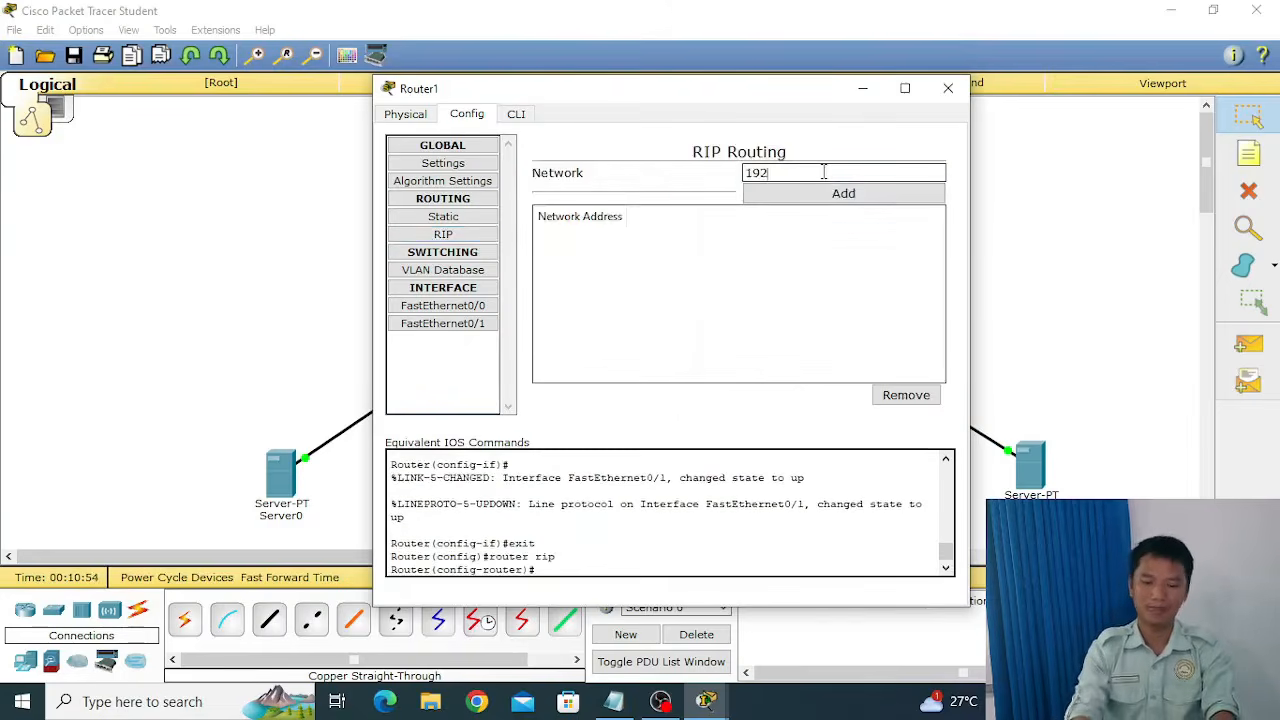
type(".168.")
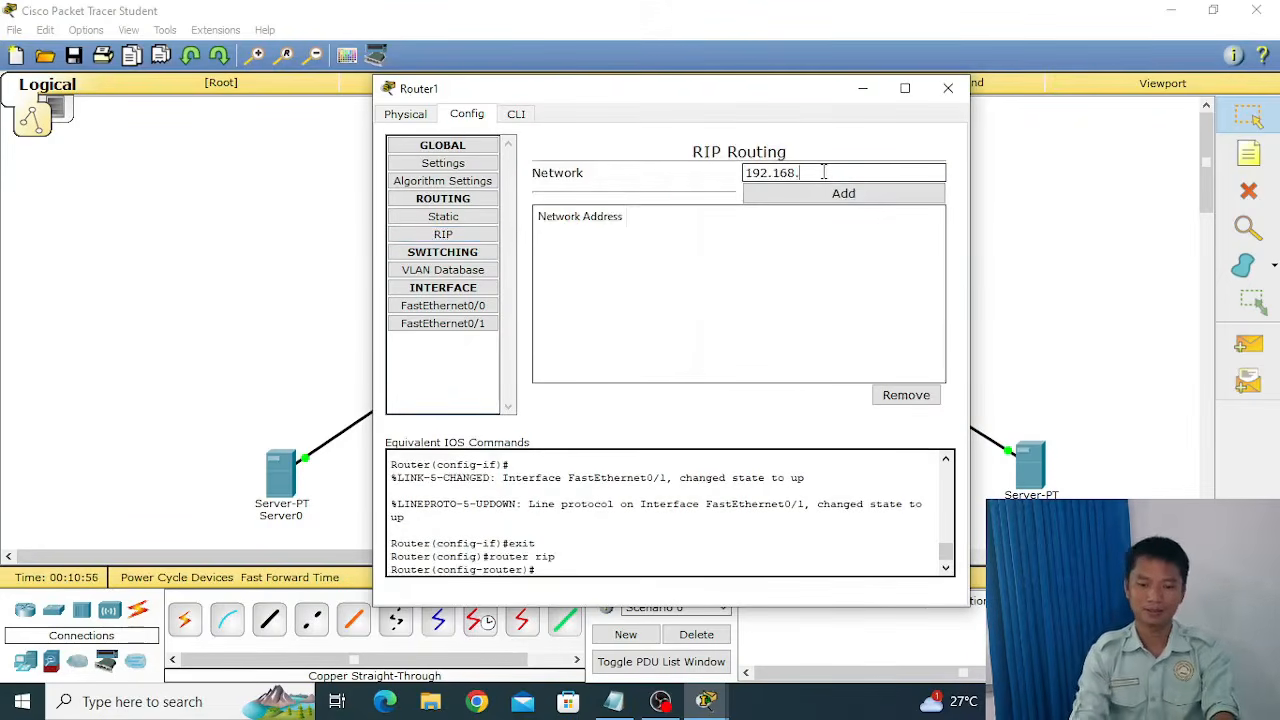
type("2.")
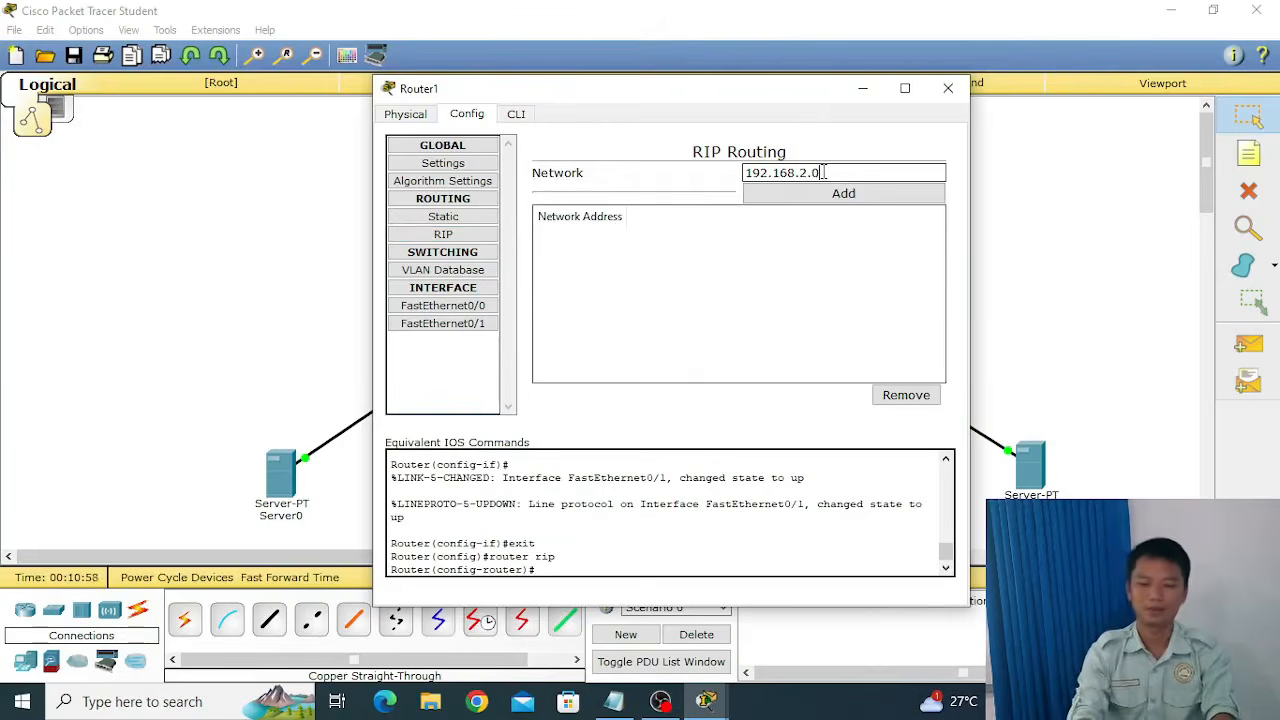
type("0")
left_click(840, 196)
Add the network 192.168.3.0 to Router1's RIP routing and close the router window.
left_click(844, 172)
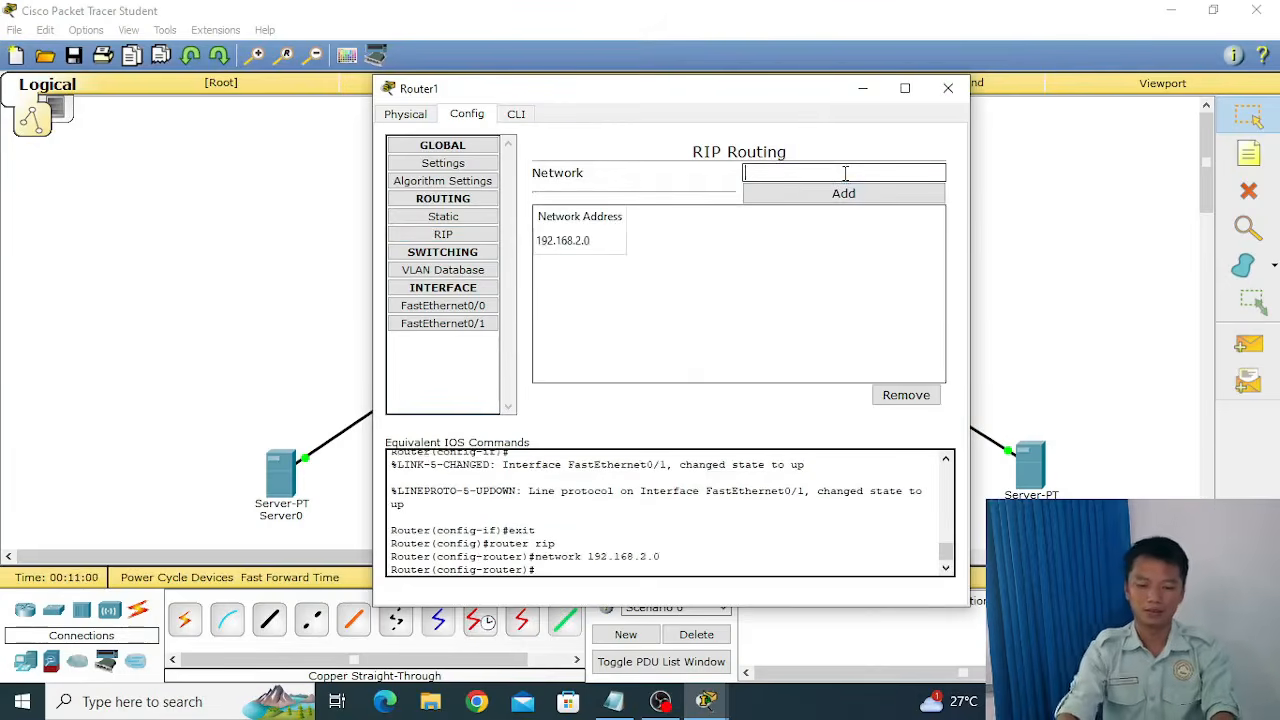
type("192.168")
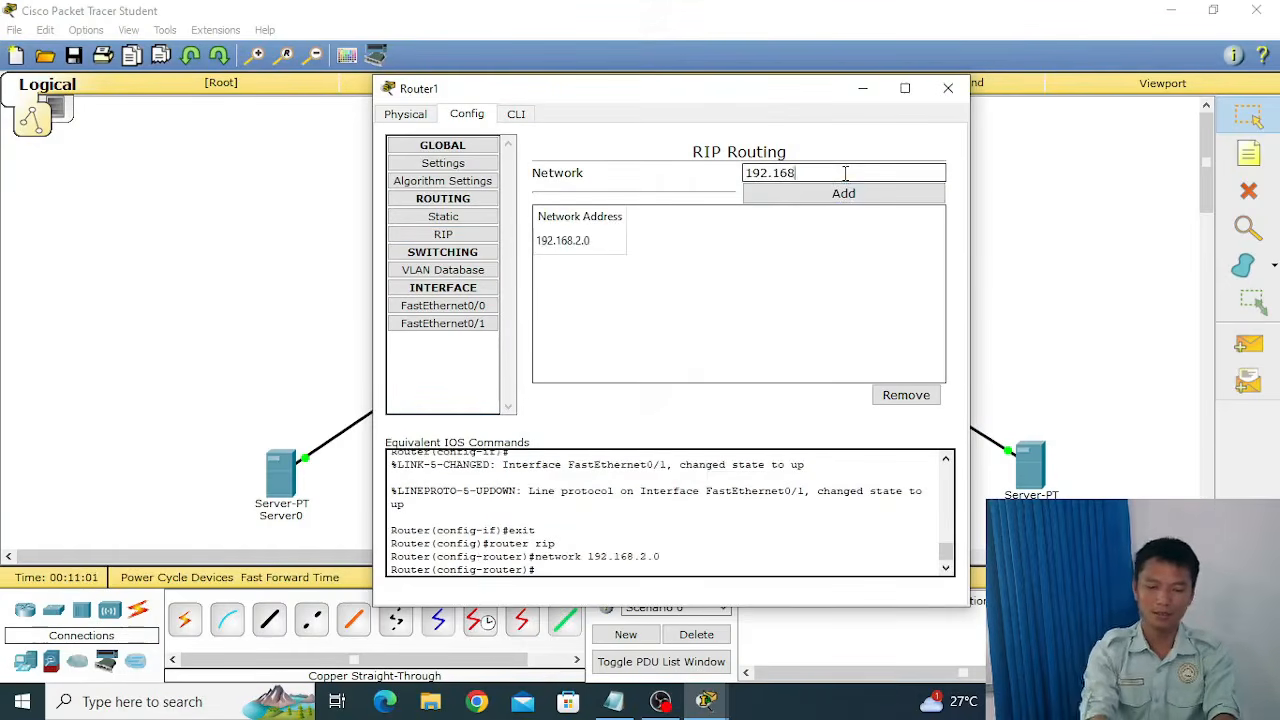
type(".")
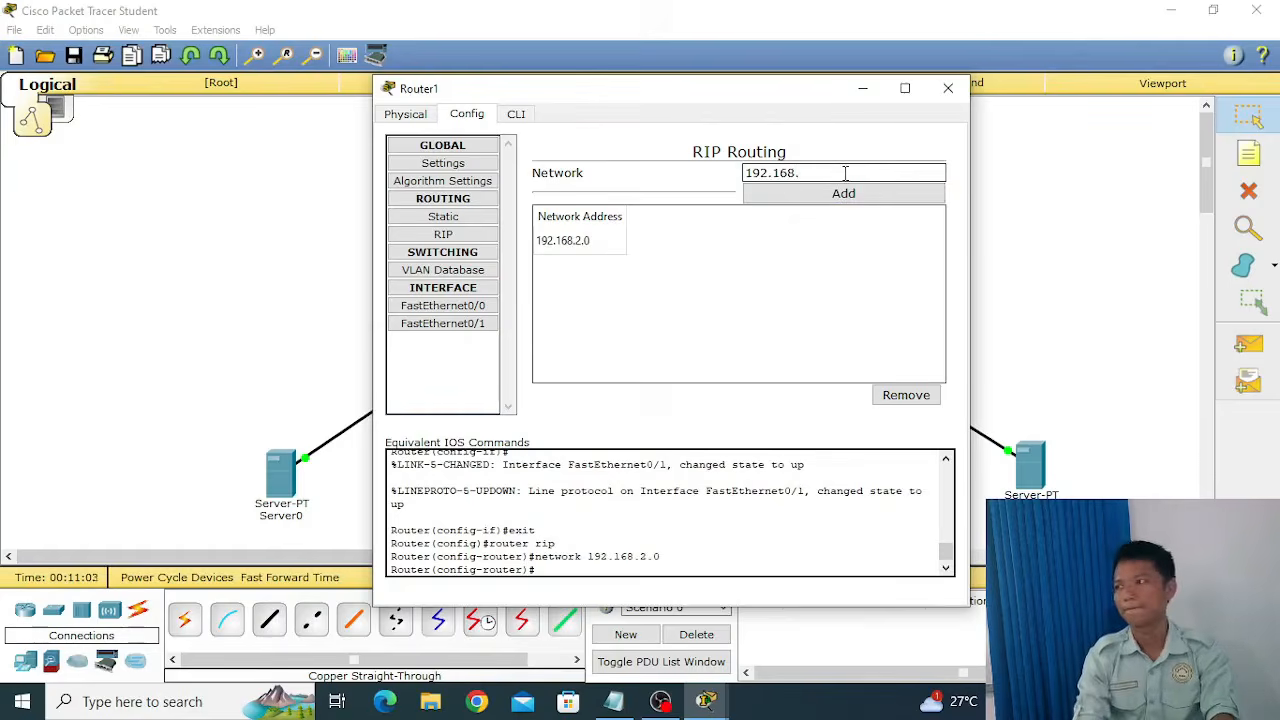
type("3.")
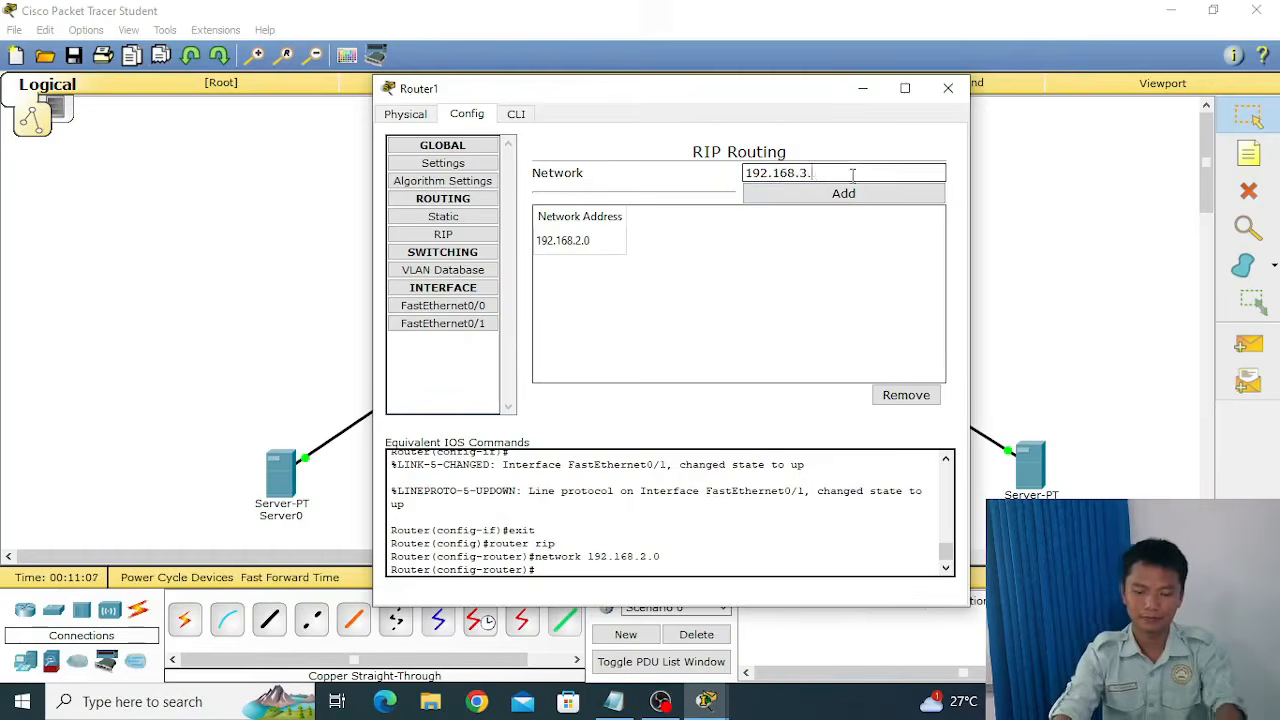
type("10")
left_click(850, 193)
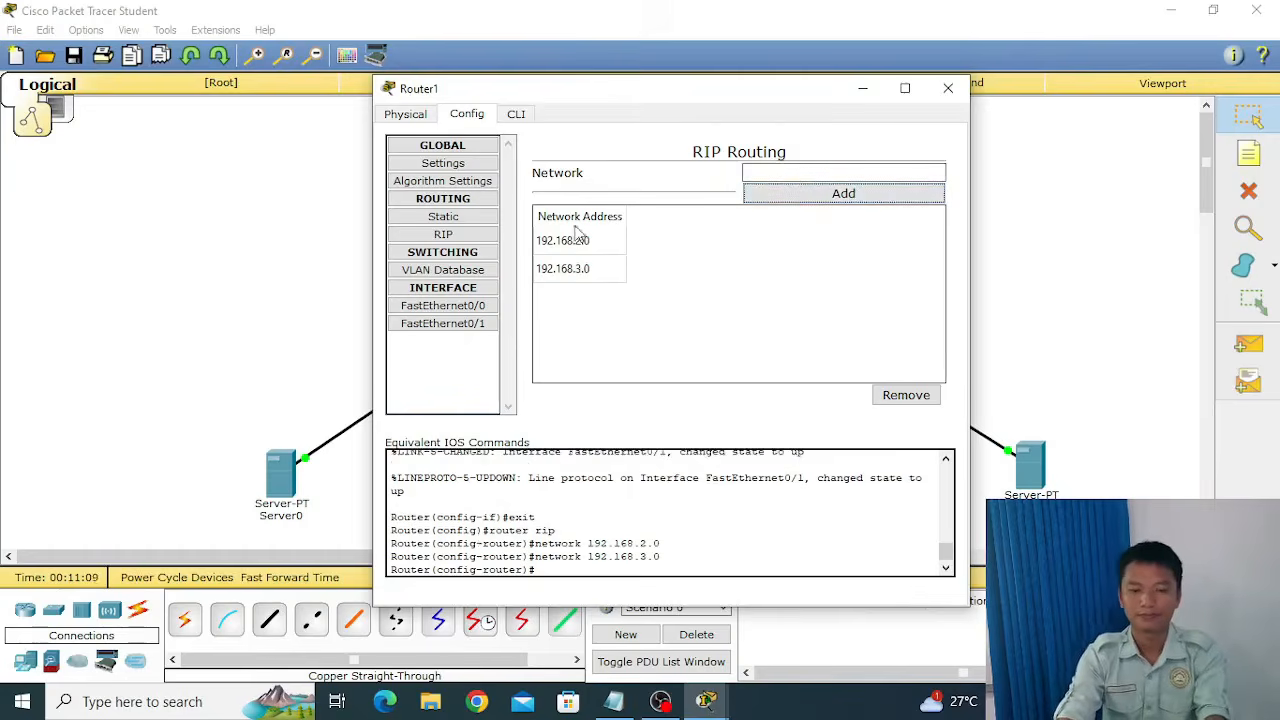
left_click_drag(794, 97, 763, 93)
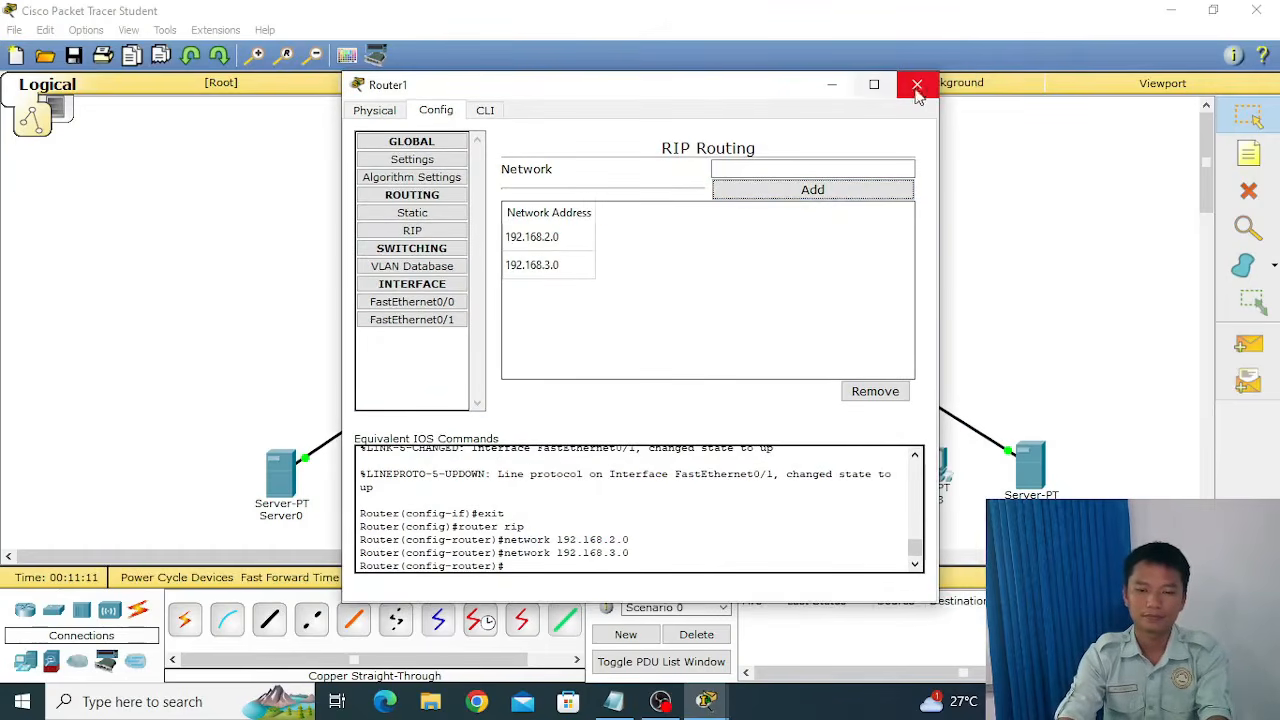
left_click(927, 92)
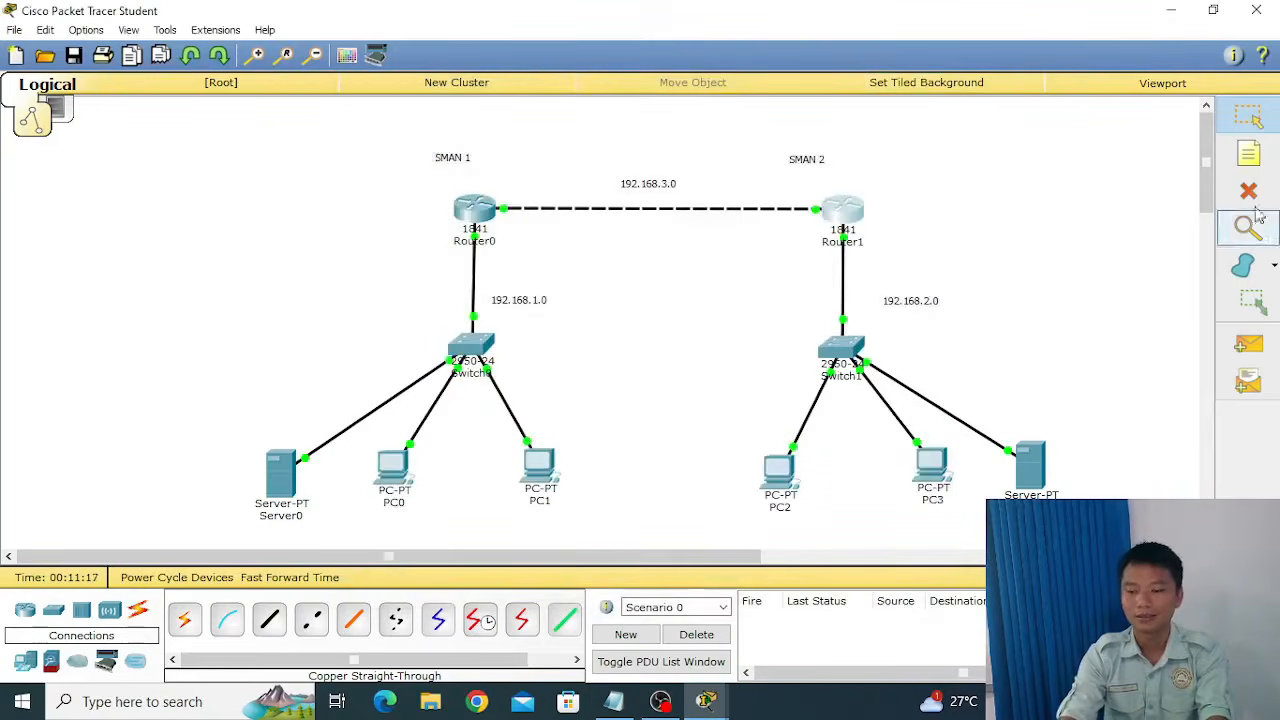
Place a note reading DHCP just above the server in the SMAN 2 network.
left_click(1252, 163)
left_click(1022, 404)
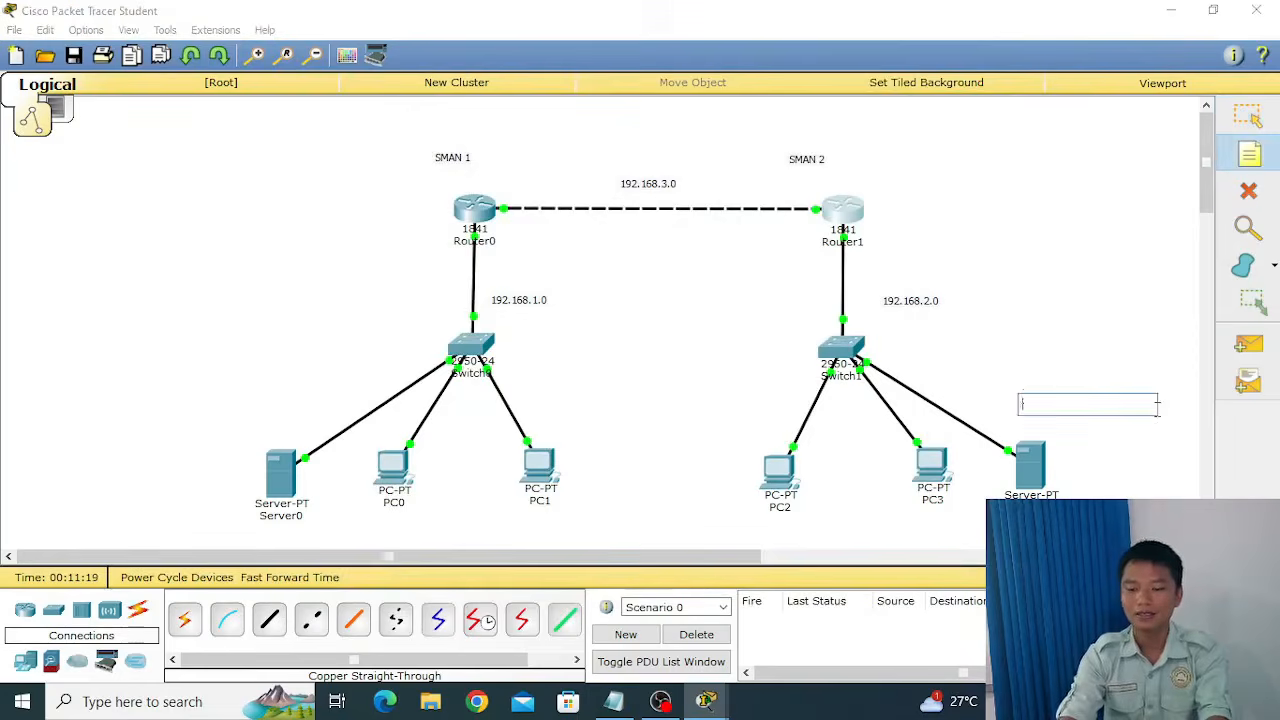
type("DH")
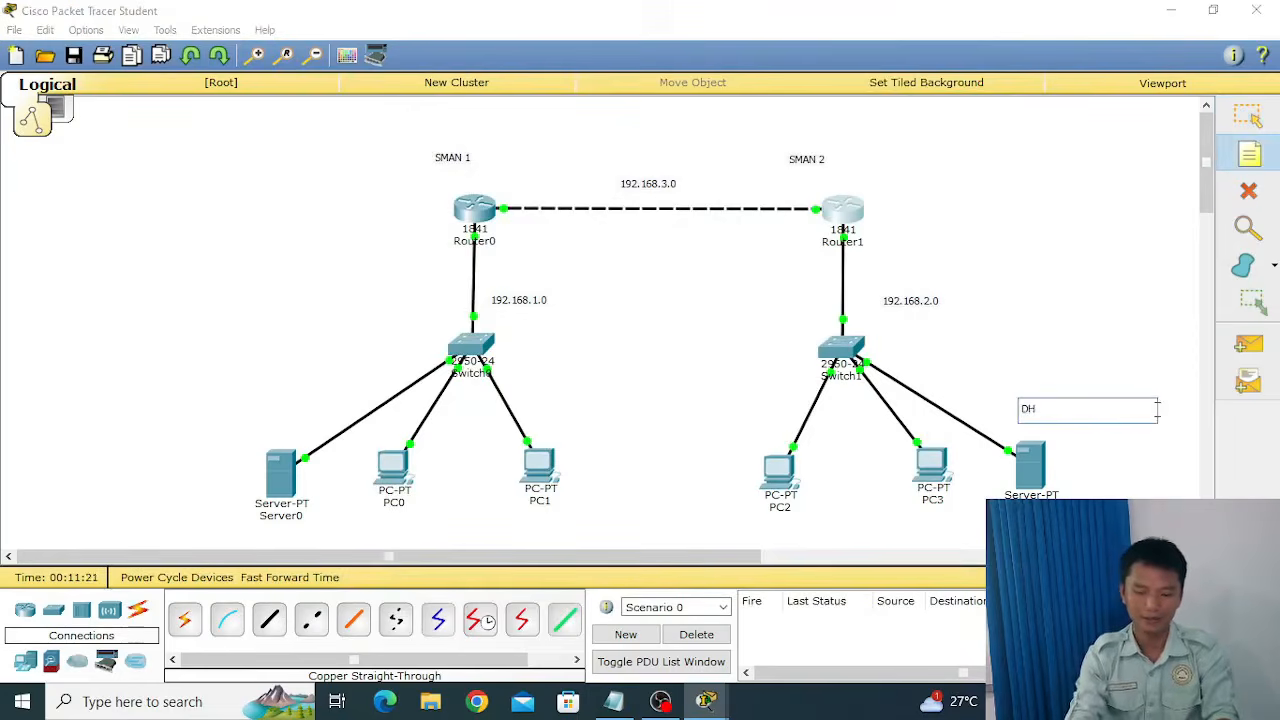
type("CP")
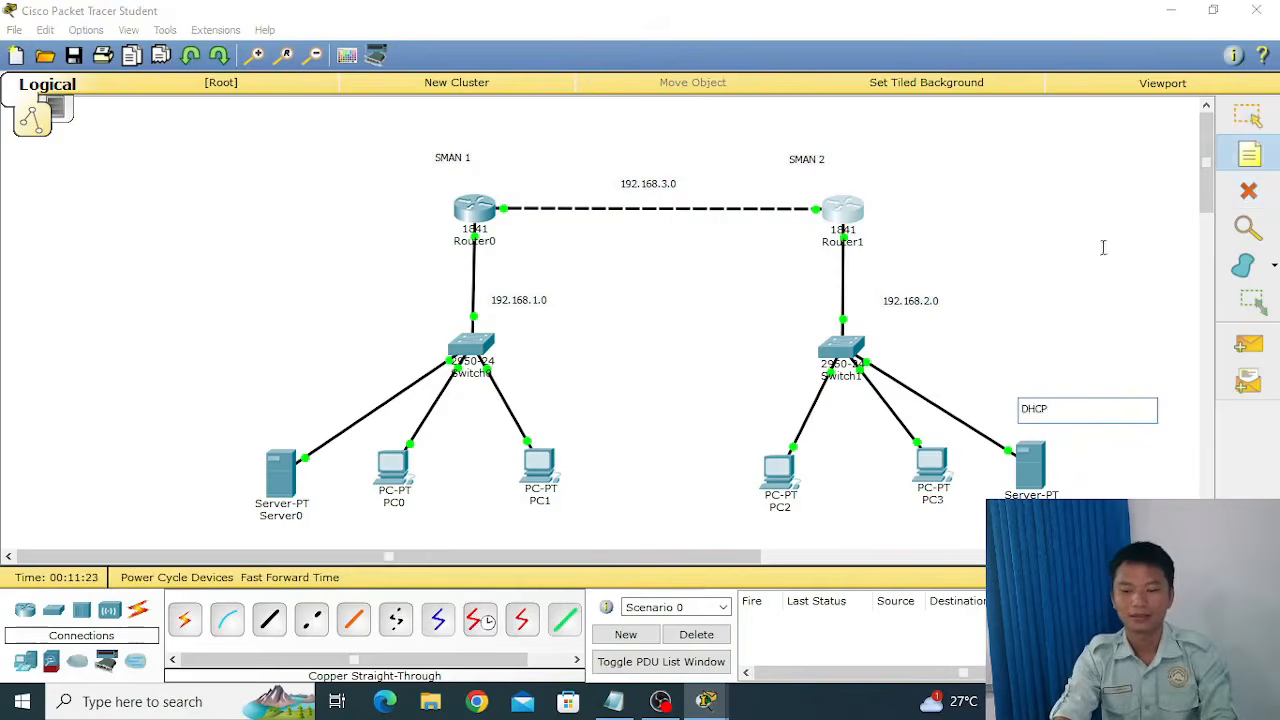
left_click(1248, 116)
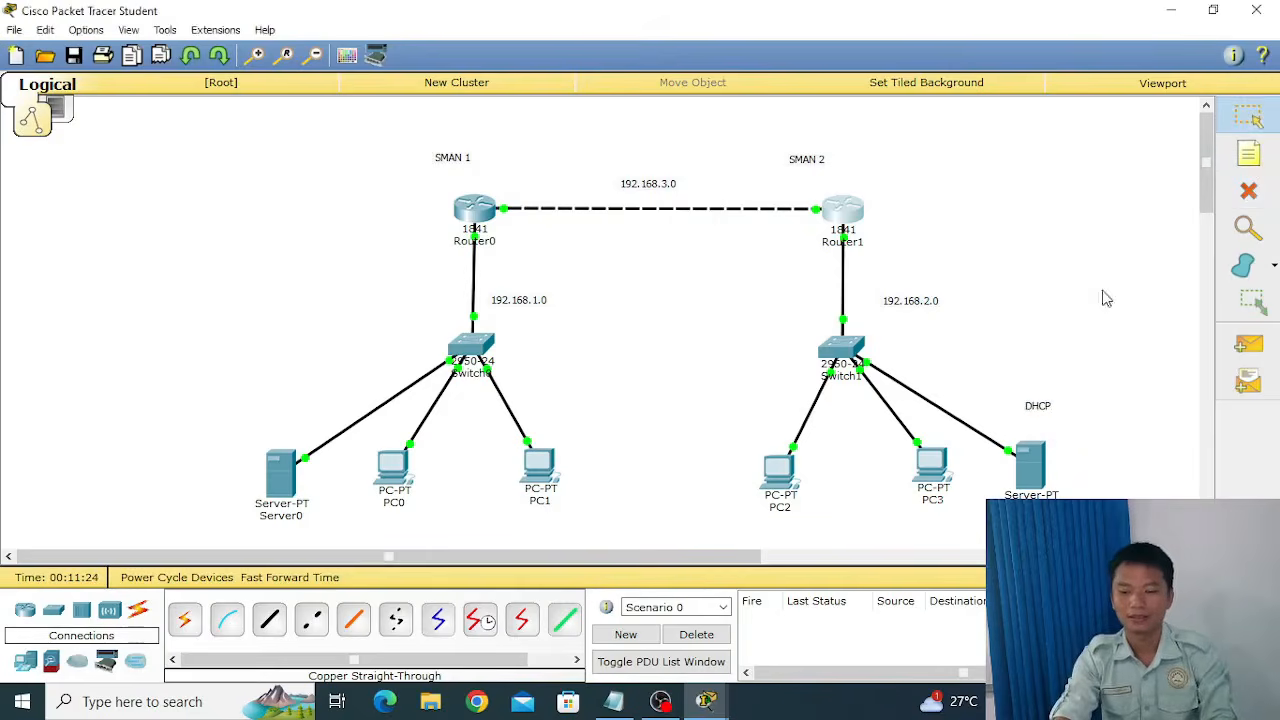
Give Server1 the static IP address 192.168.2.2 with subnet mask 255.255.255.0.
left_click(1030, 465)
left_click_drag(676, 124, 794, 72)
left_click(694, 104)
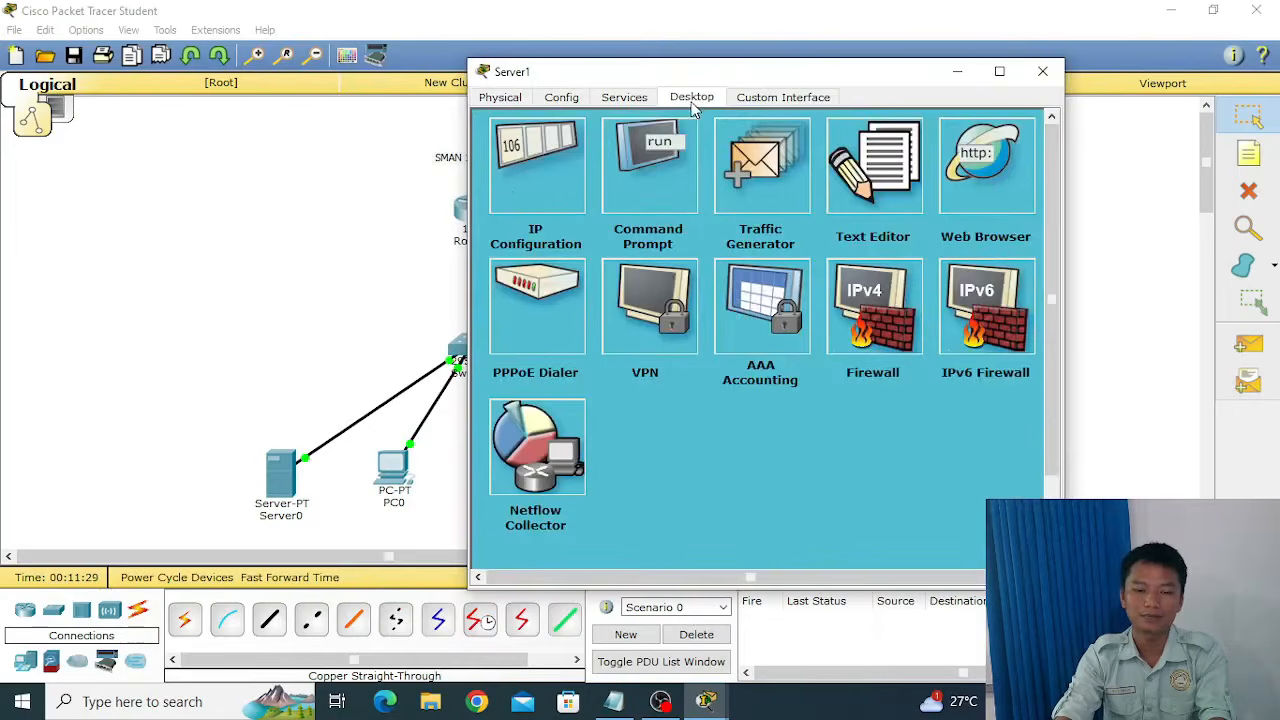
left_click(513, 198)
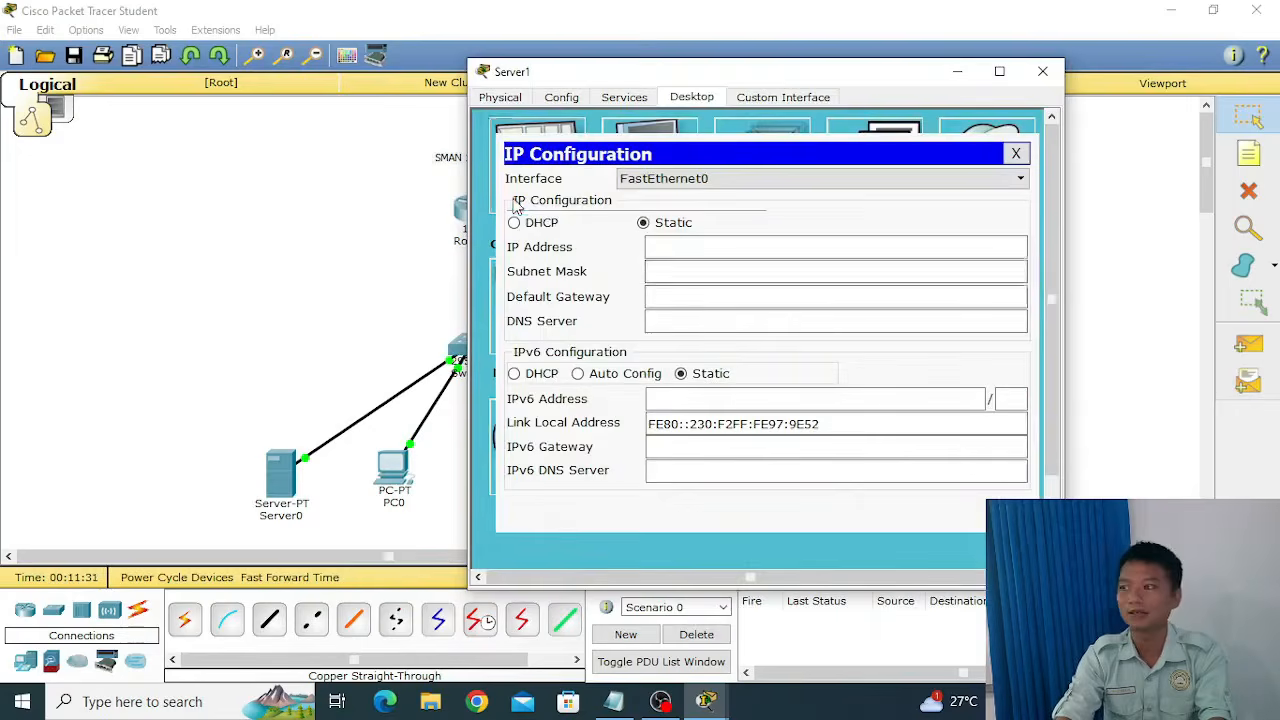
left_click(741, 244)
type("19")
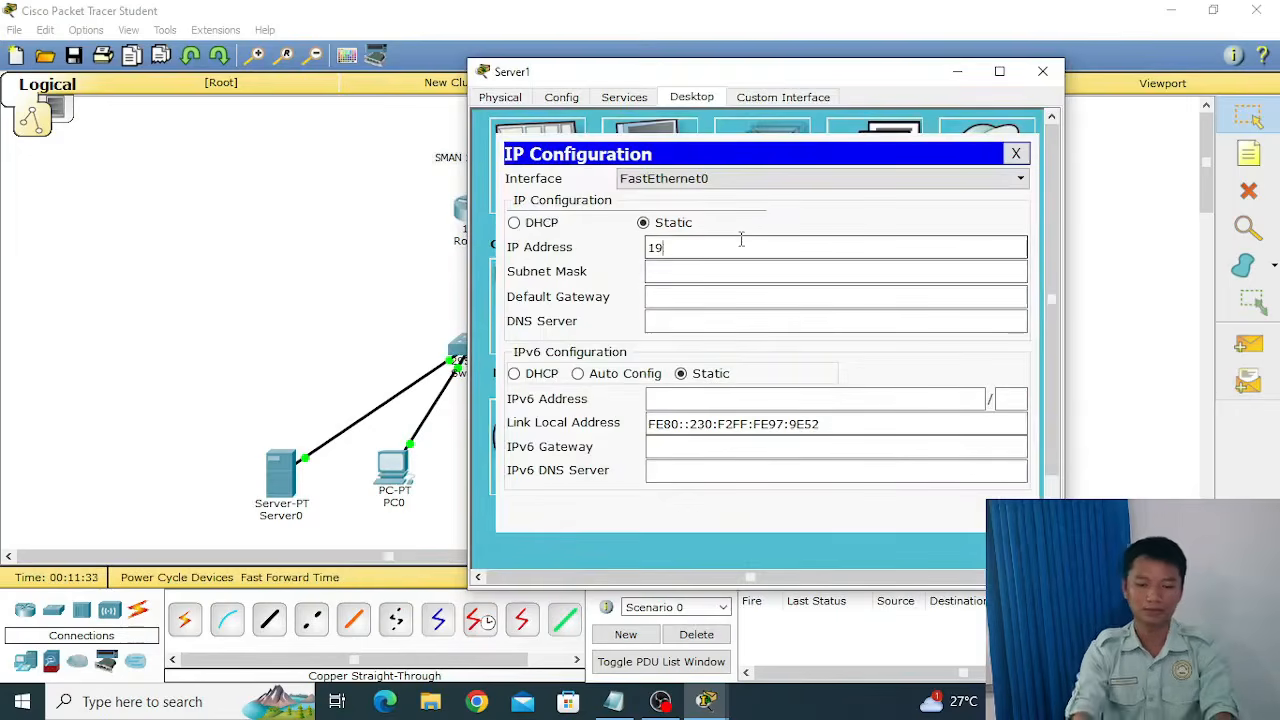
type("2.168")
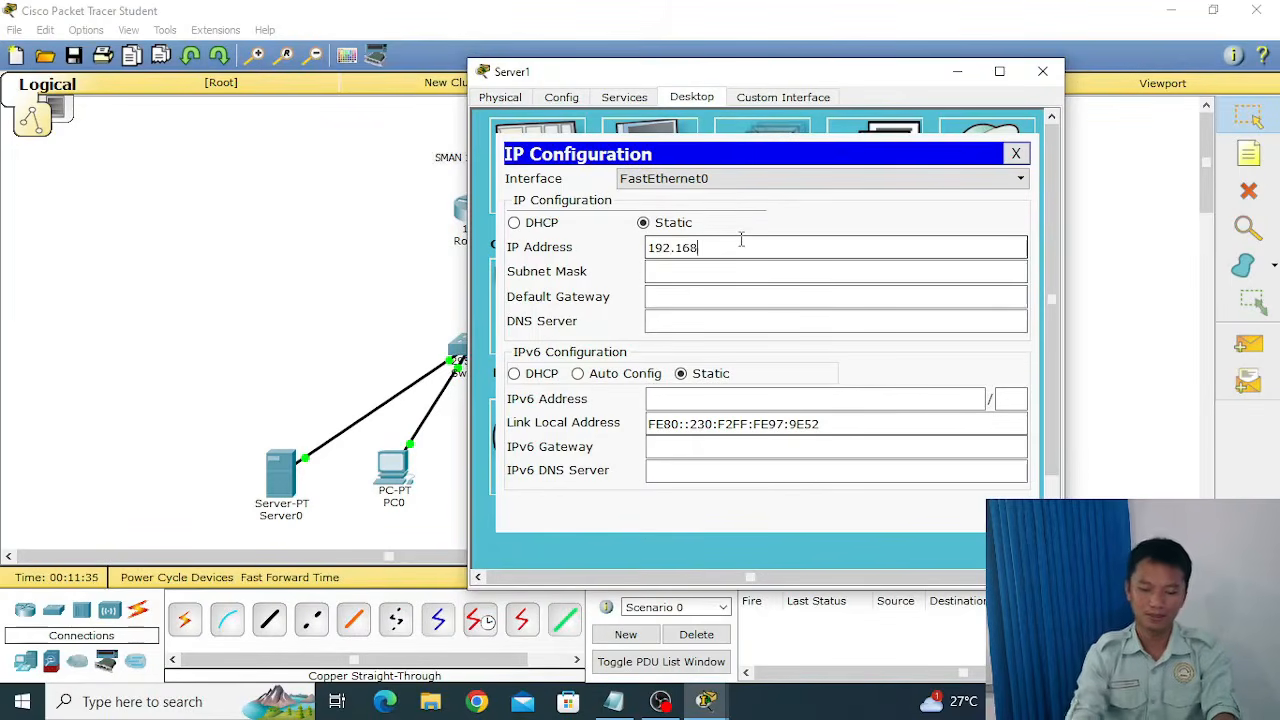
type(".")
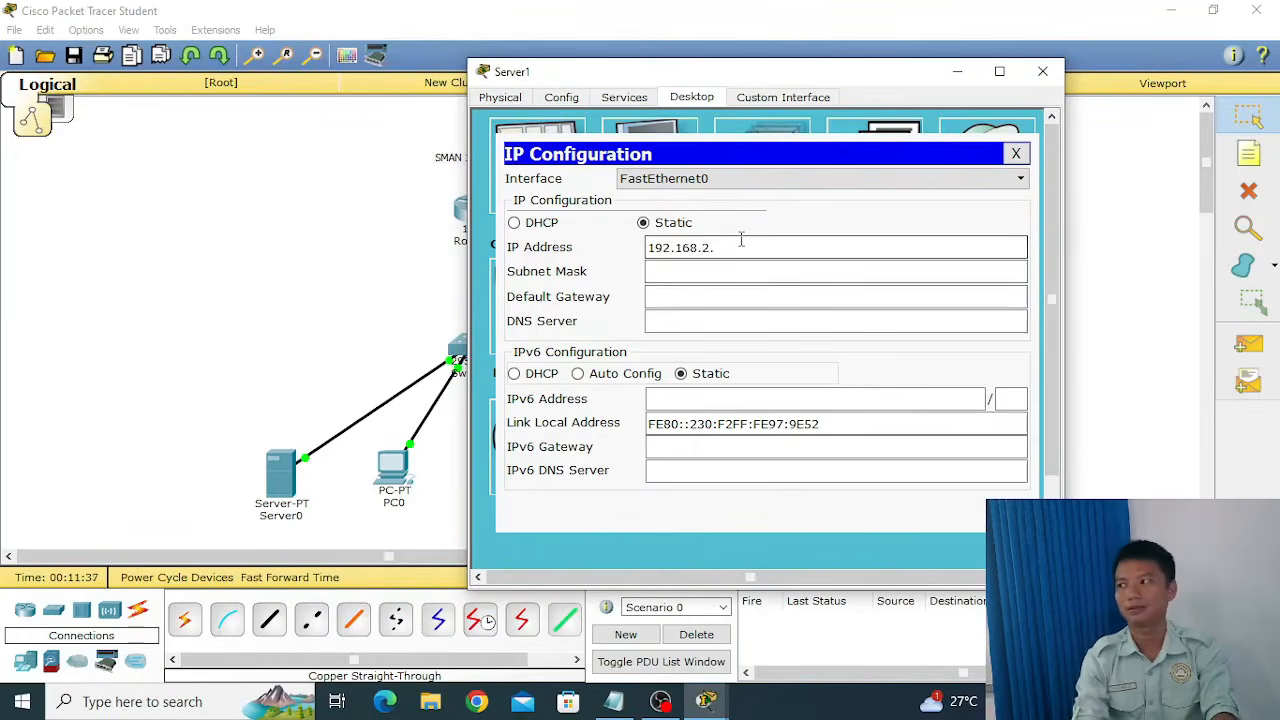
type("2.2")
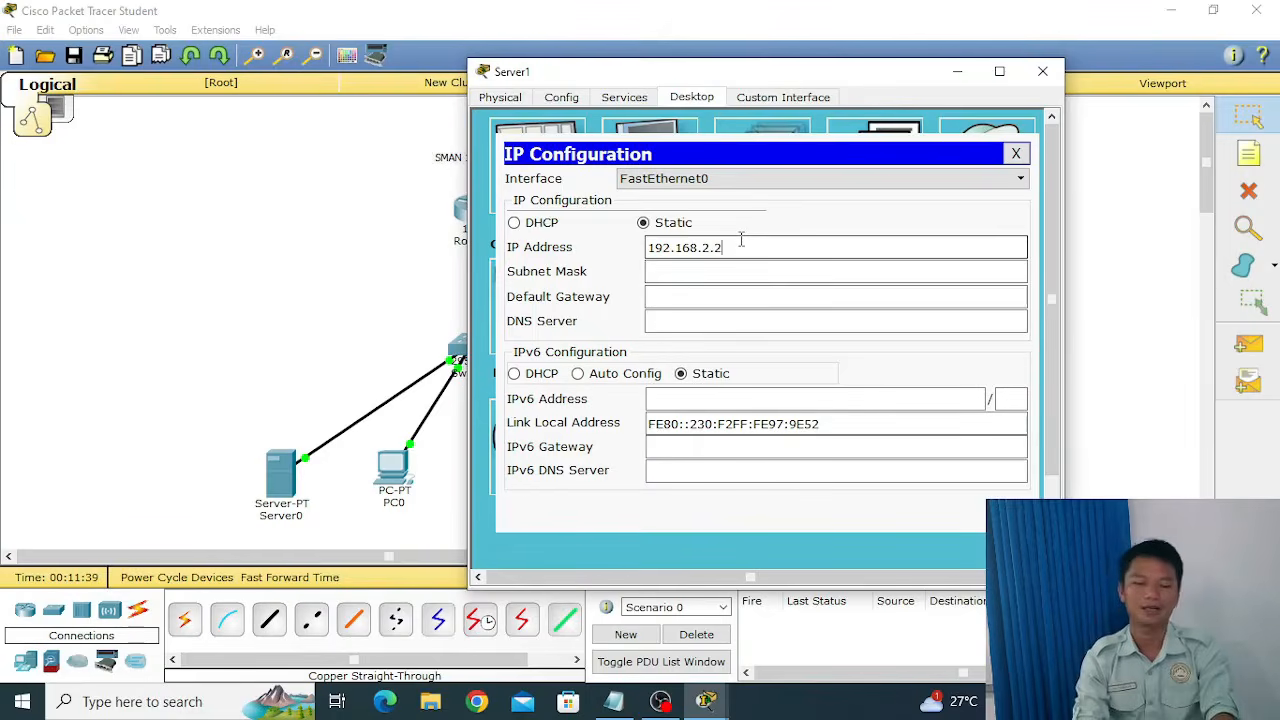
key("Tab")
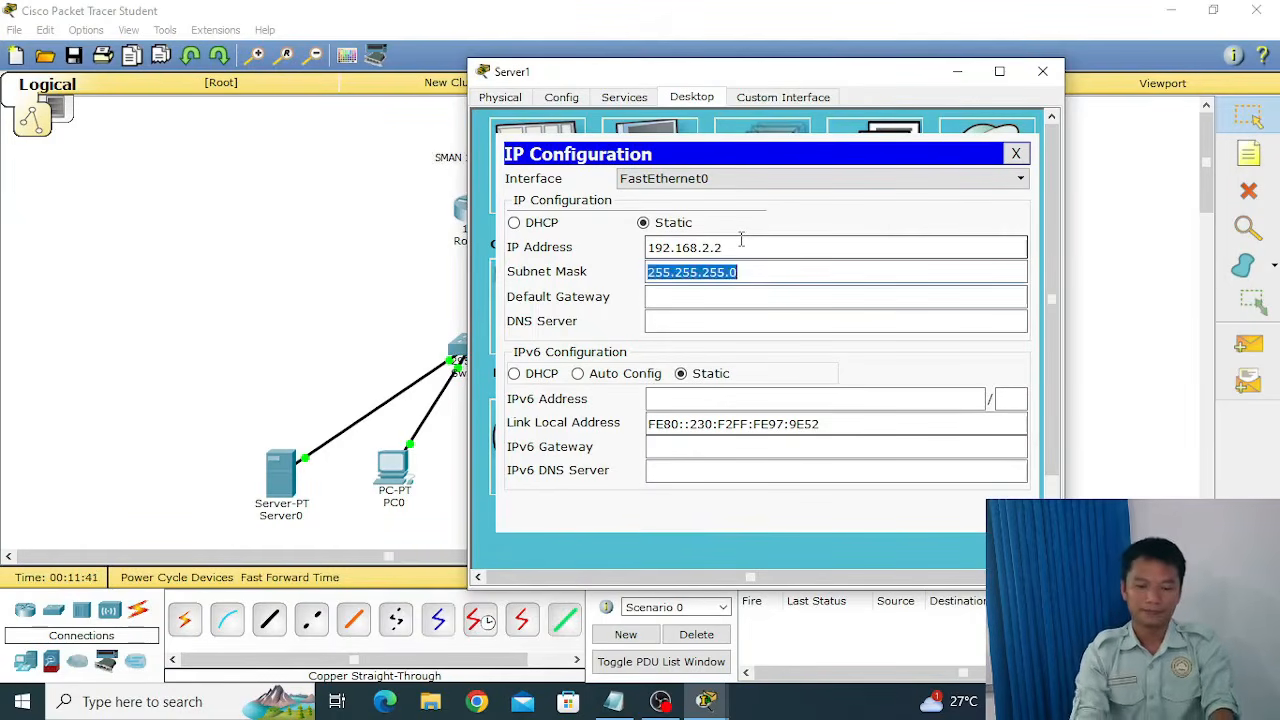
Set Server1's default gateway to 192.168.2.1.
key("Tab")
type("192")
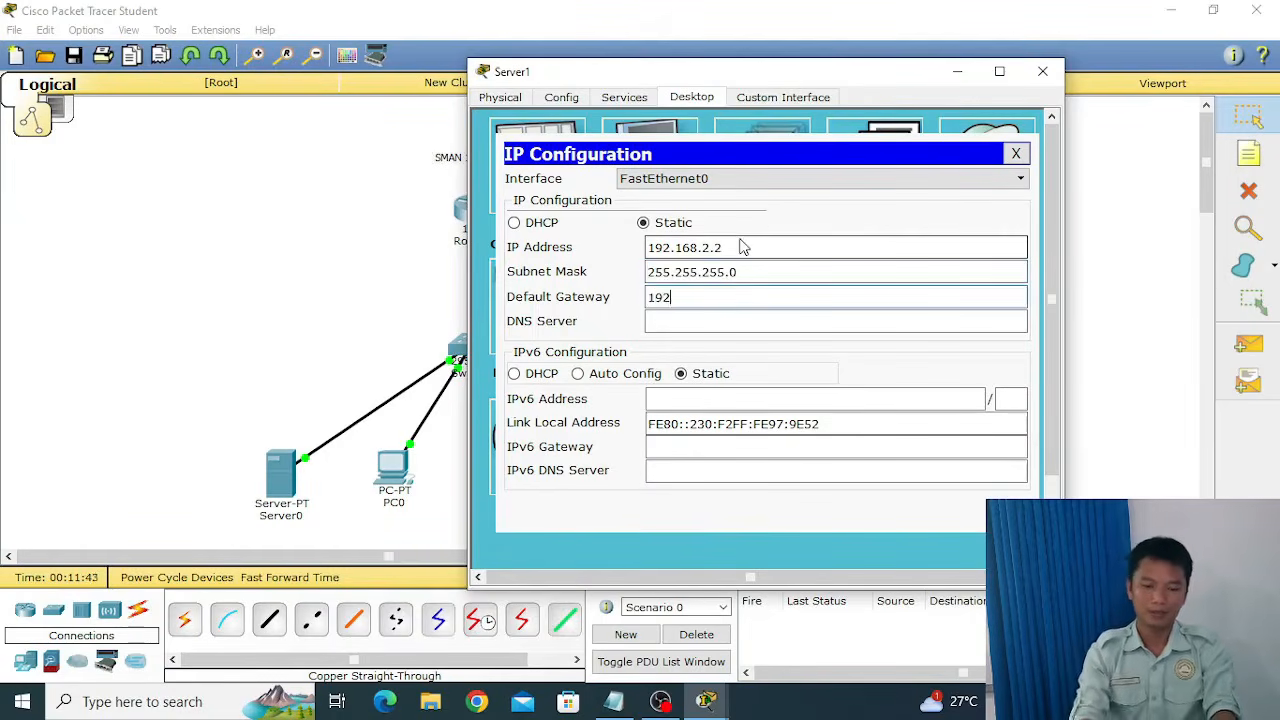
type(".168.")
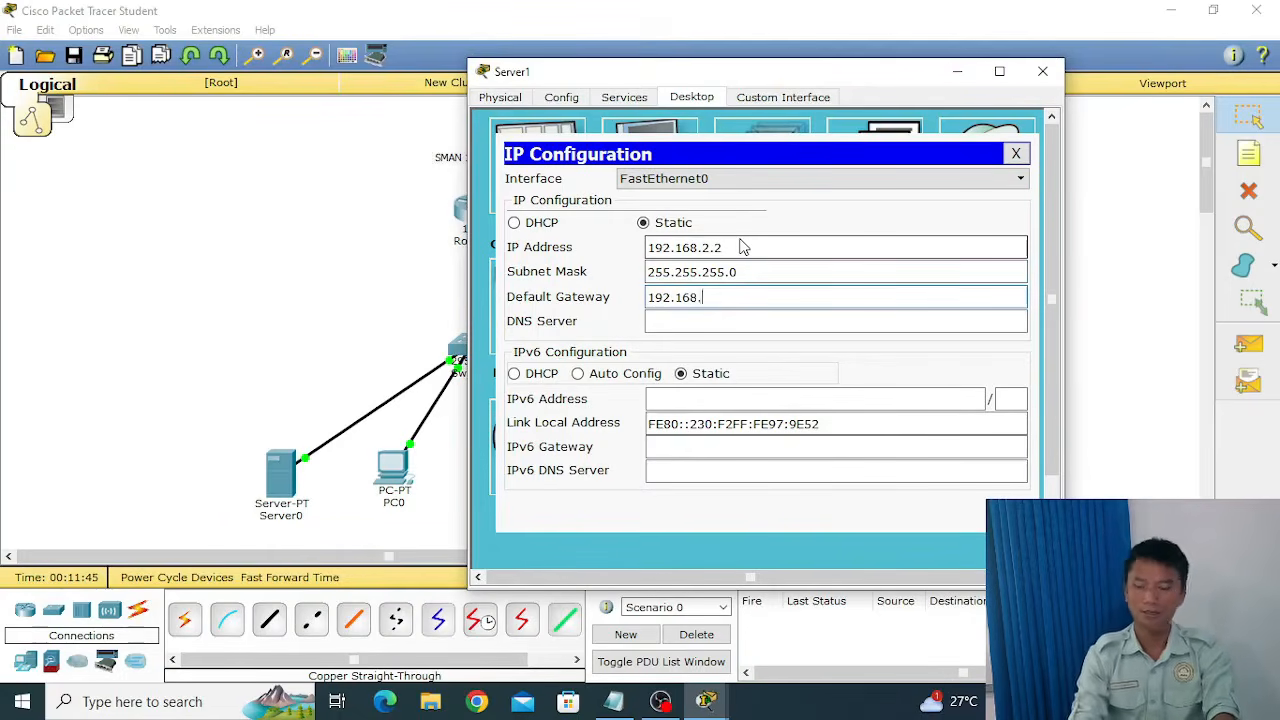
type("2.1")
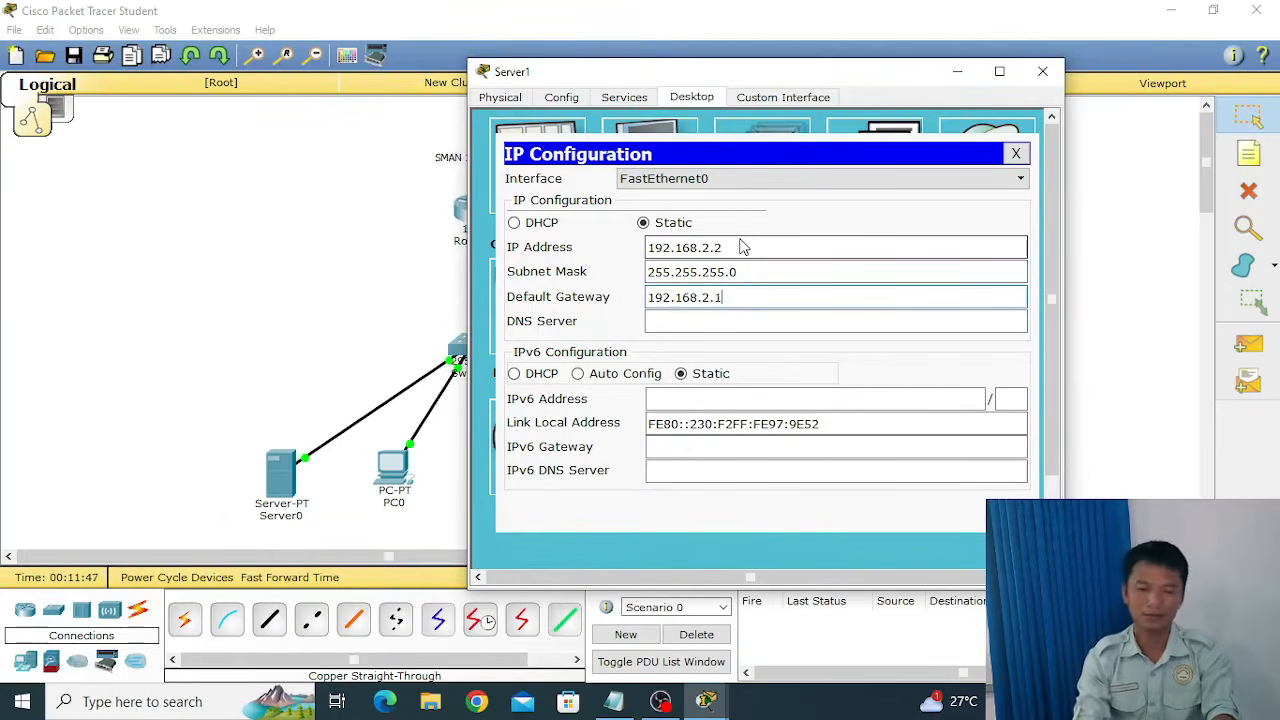
Set Server1's DNS server to 192.168.1.2 and close its IP configuration.
key("Tab")
type("192.")
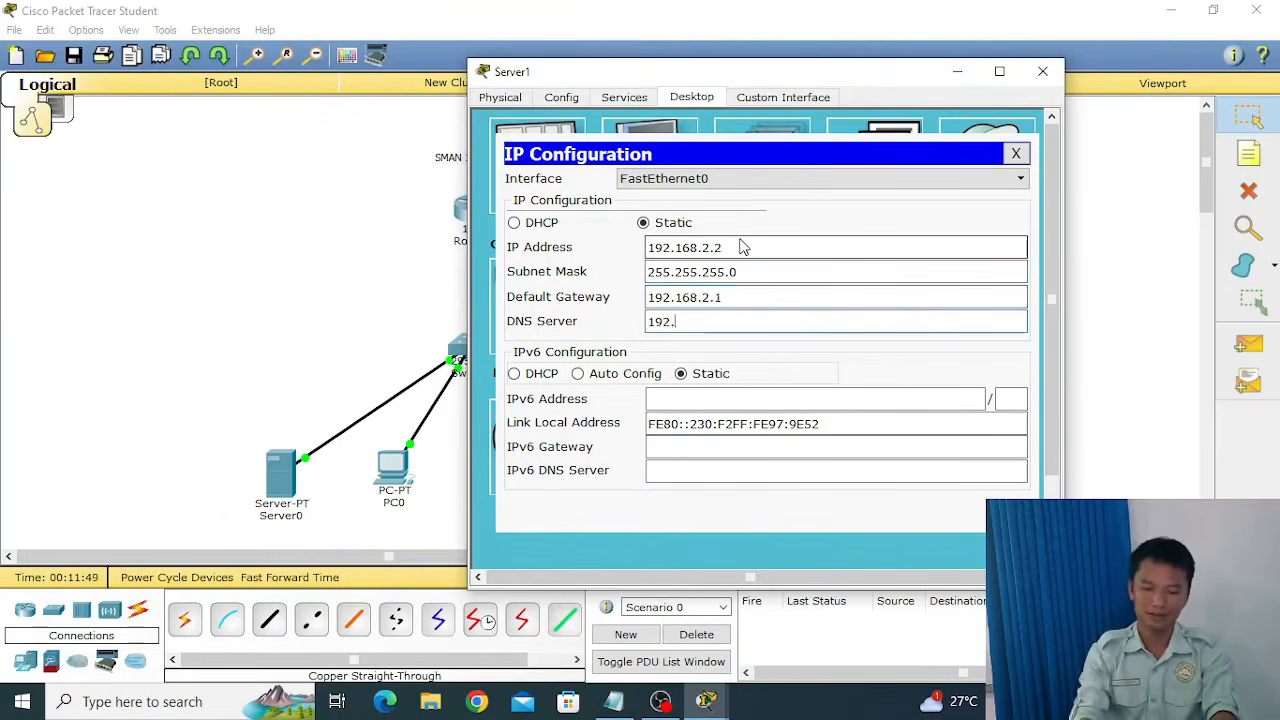
type("168.1")
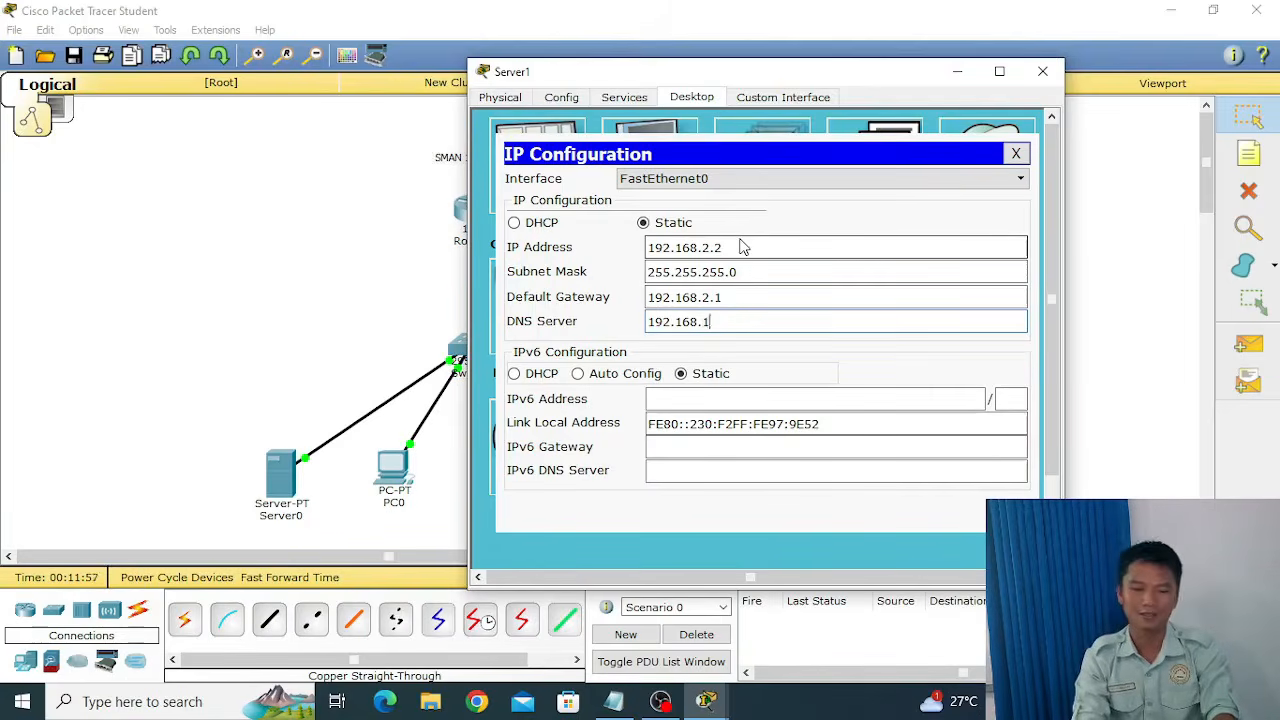
type("2")
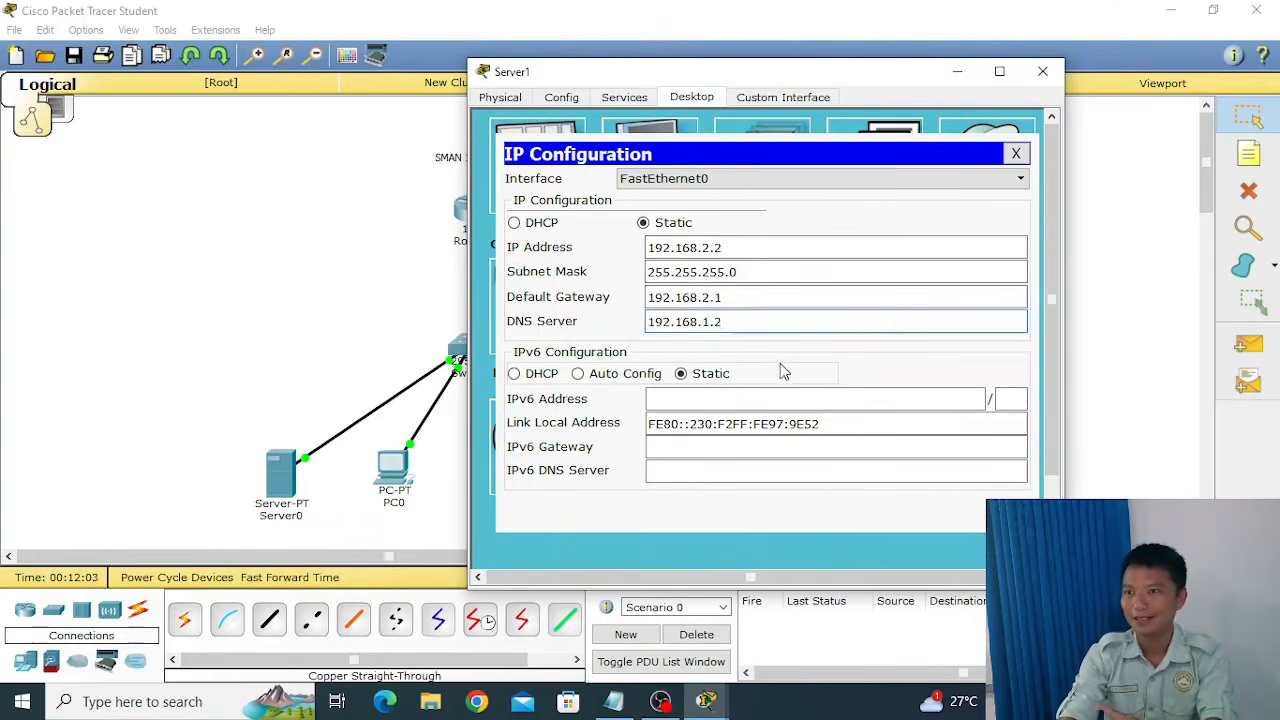
left_click(1015, 154)
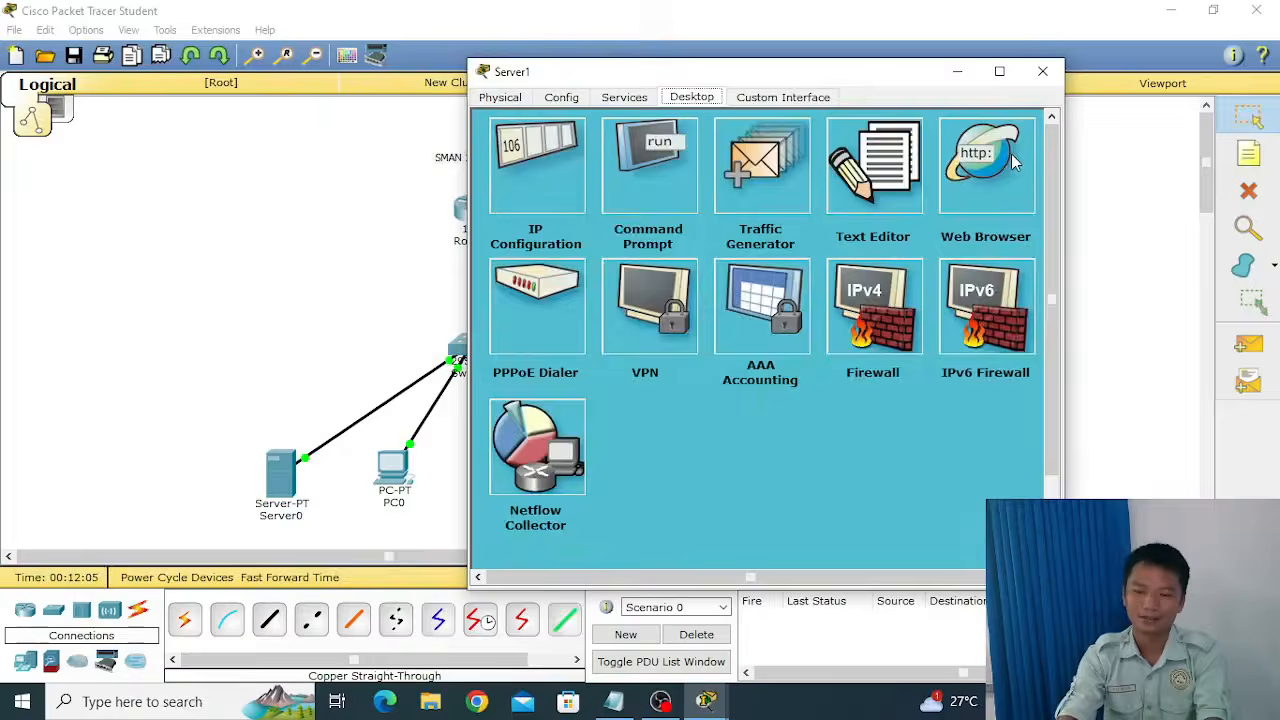
Set the default gateway of Server1's DHCP pool serverPool to 192.168.2.1.
left_click(642, 104)
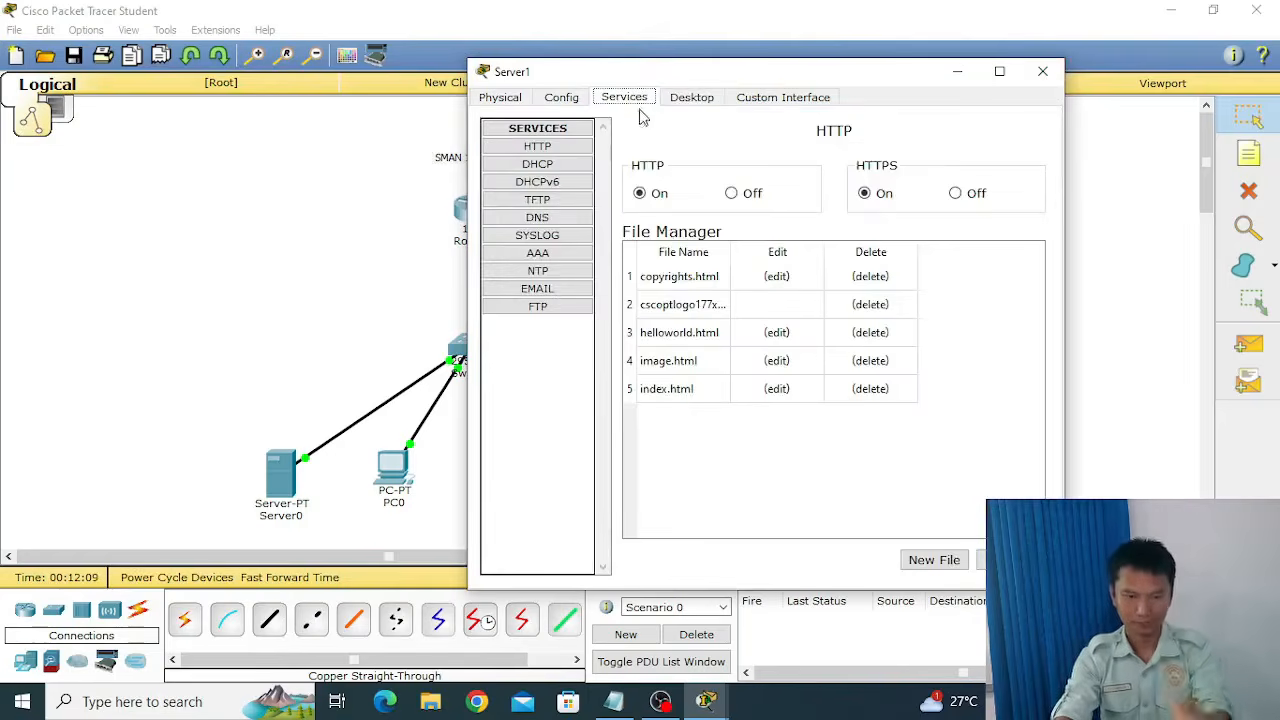
left_click(548, 172)
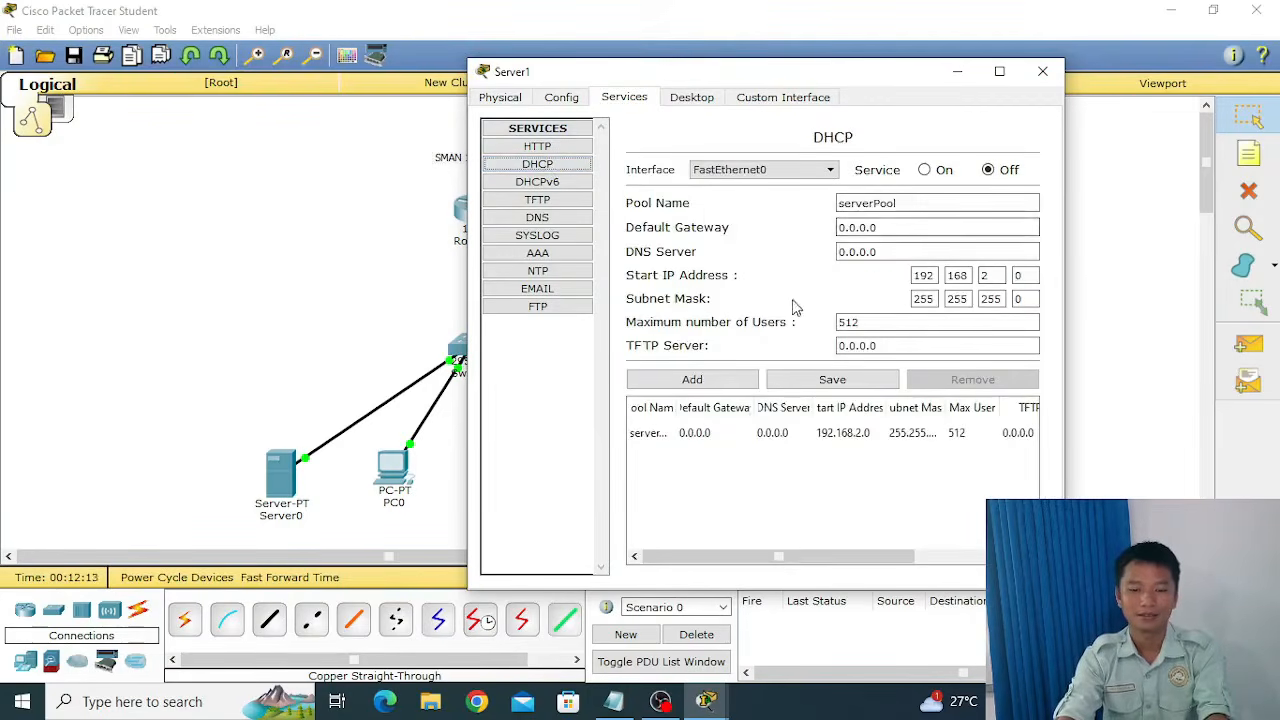
left_click(910, 229)
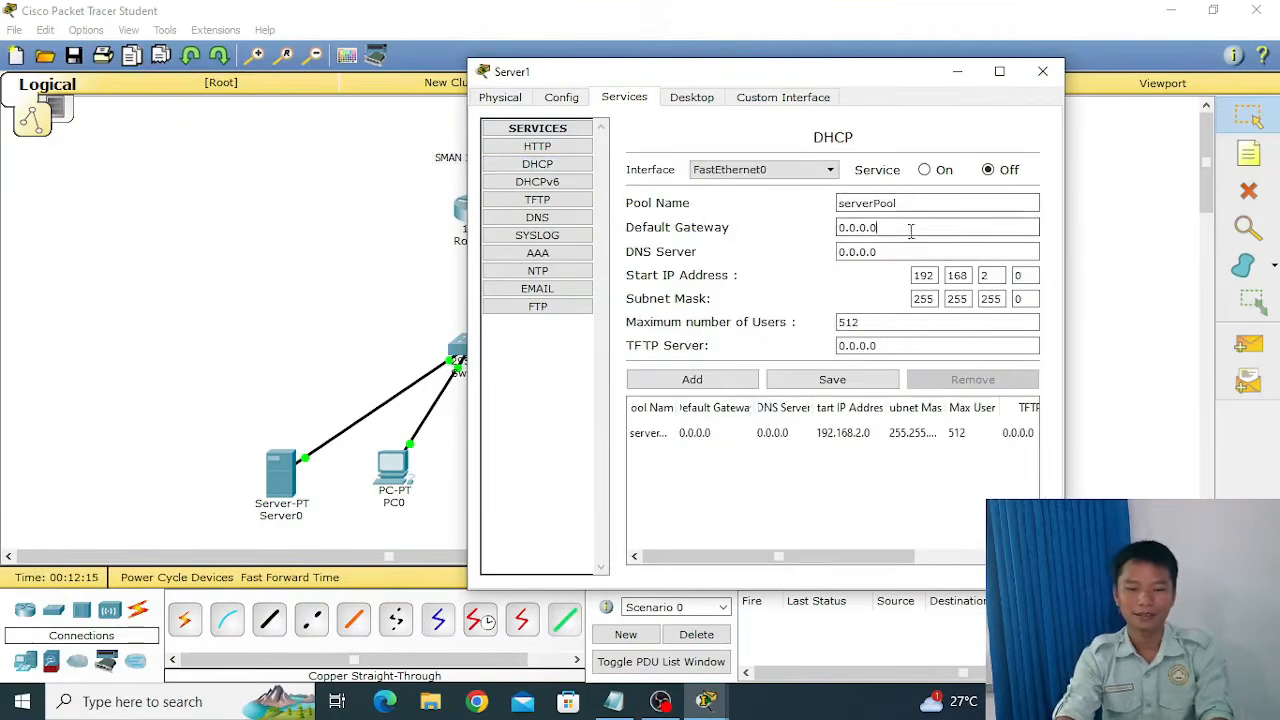
double_click(910, 229)
type("192.")
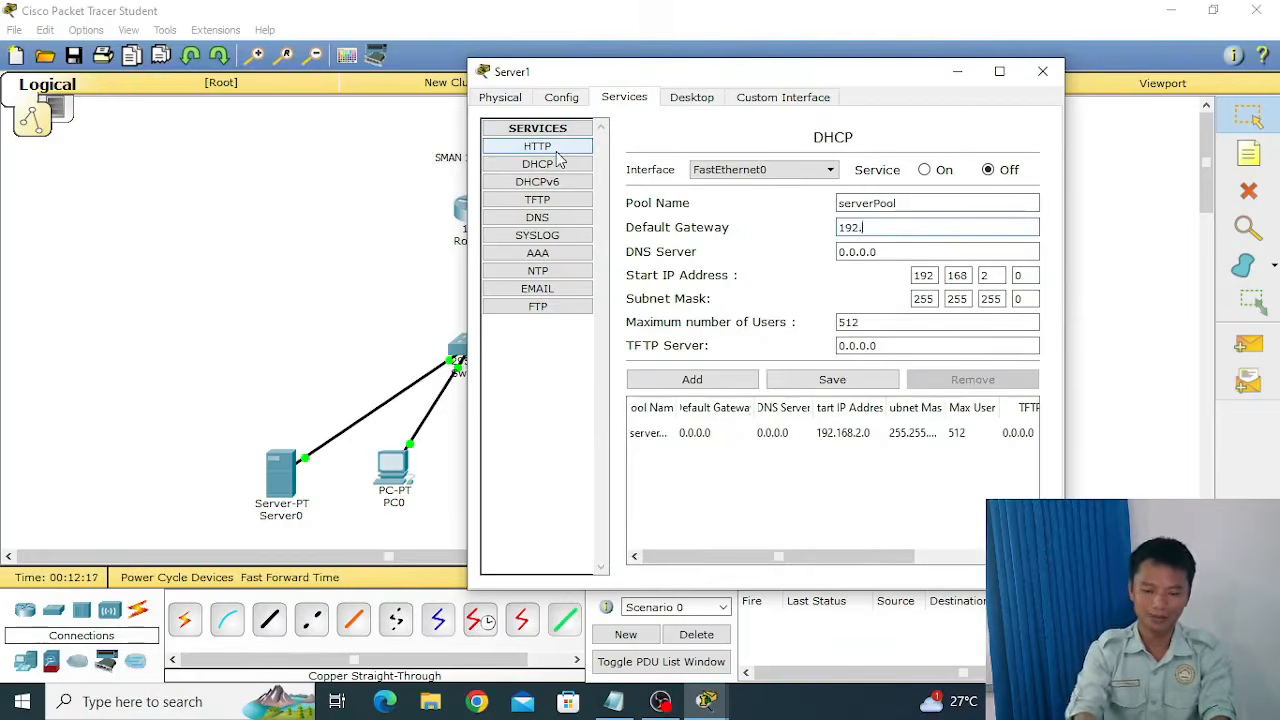
type("168.2")
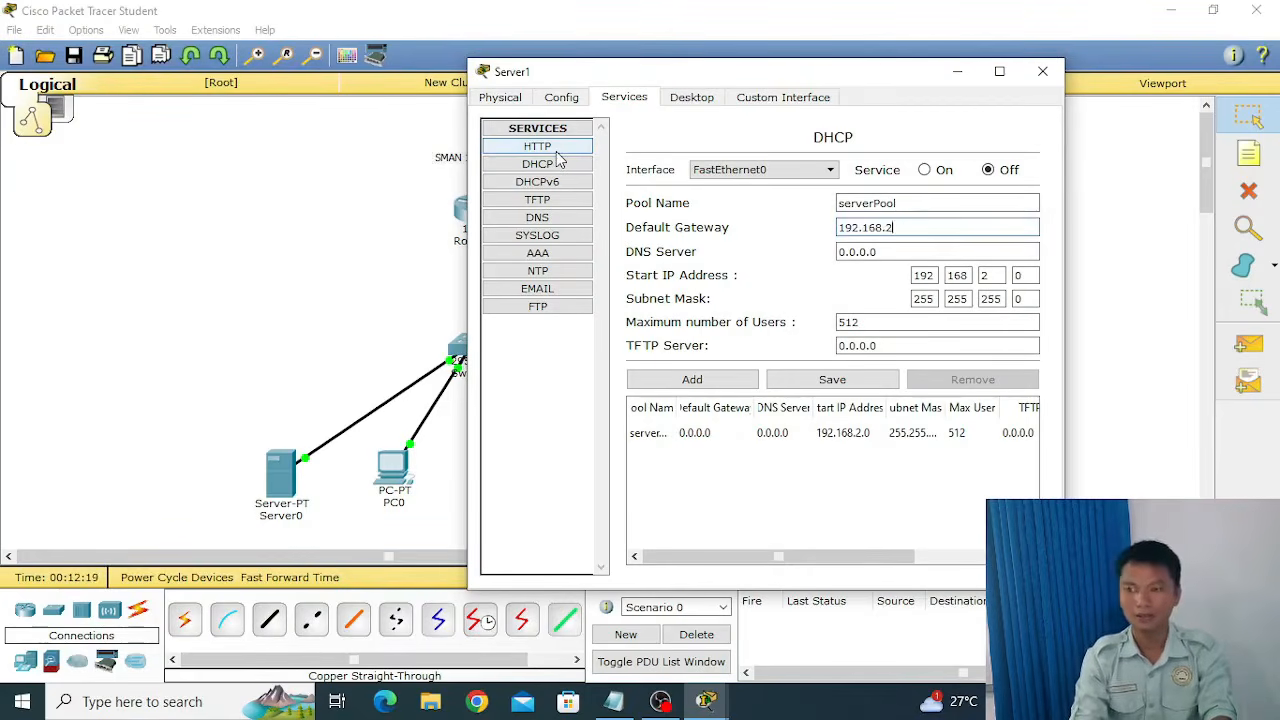
type(".1")
Set the DHCP pool's DNS server to 192.168.1.2, save the pool and close Server1's window.
key("Tab")
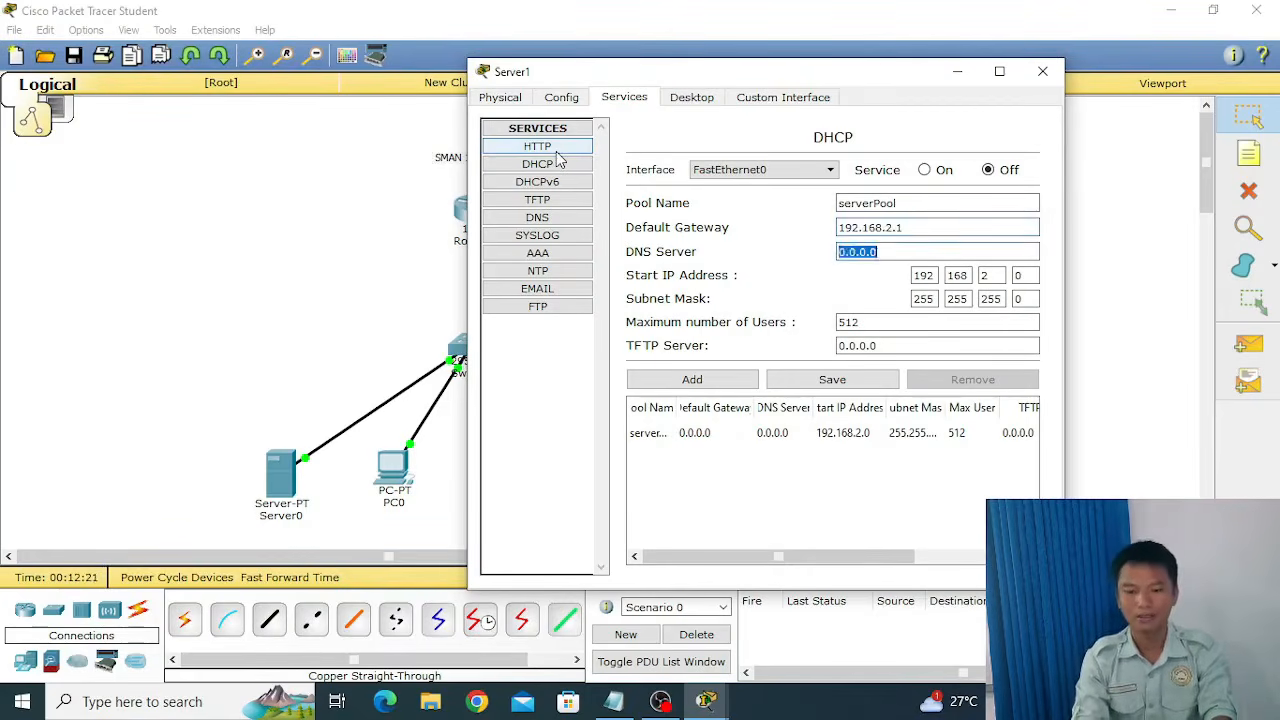
type("192.168.1.2")
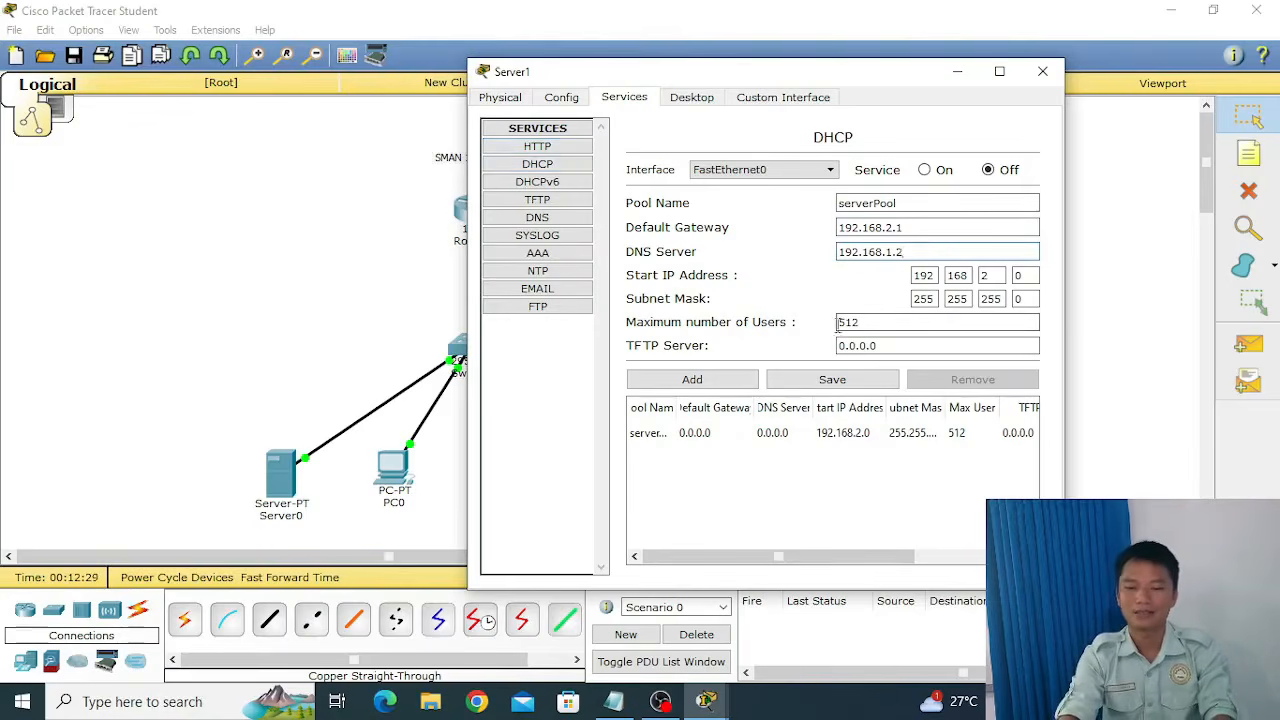
left_click(830, 386)
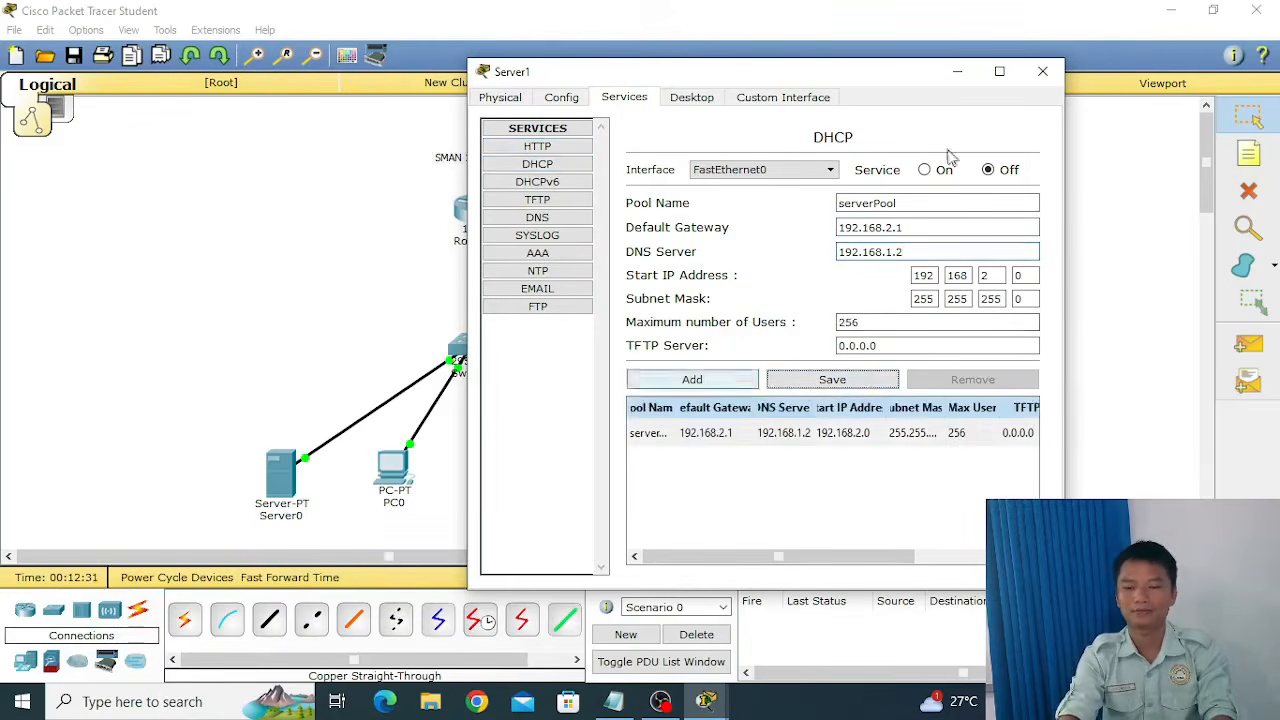
left_click(1043, 73)
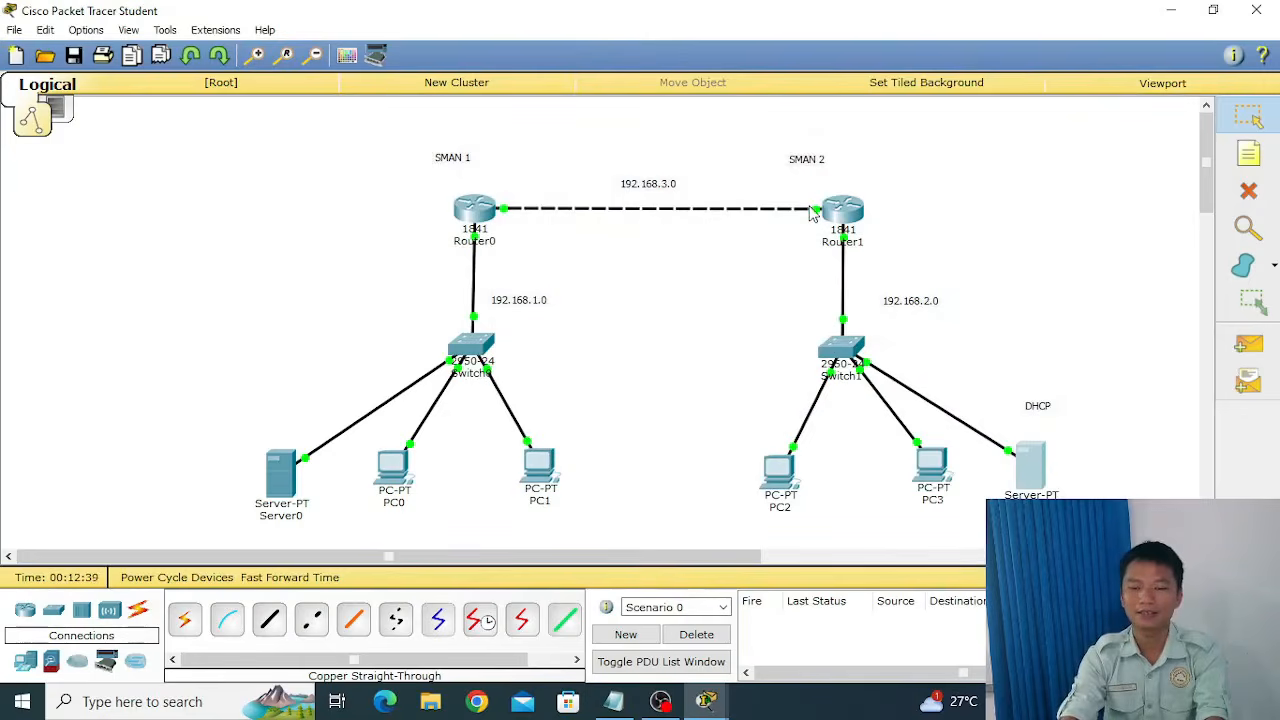
Try to obtain PC2's IP configuration through DHCP and close its window.
left_click(785, 483)
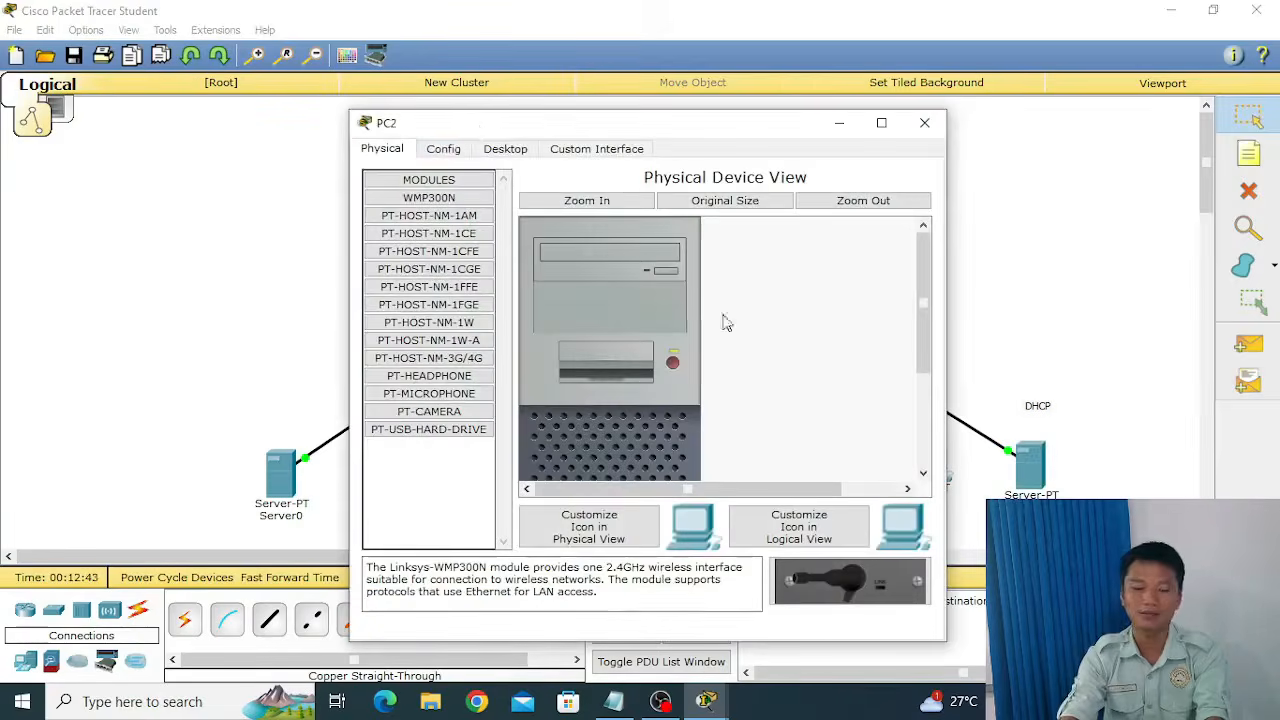
left_click(503, 152)
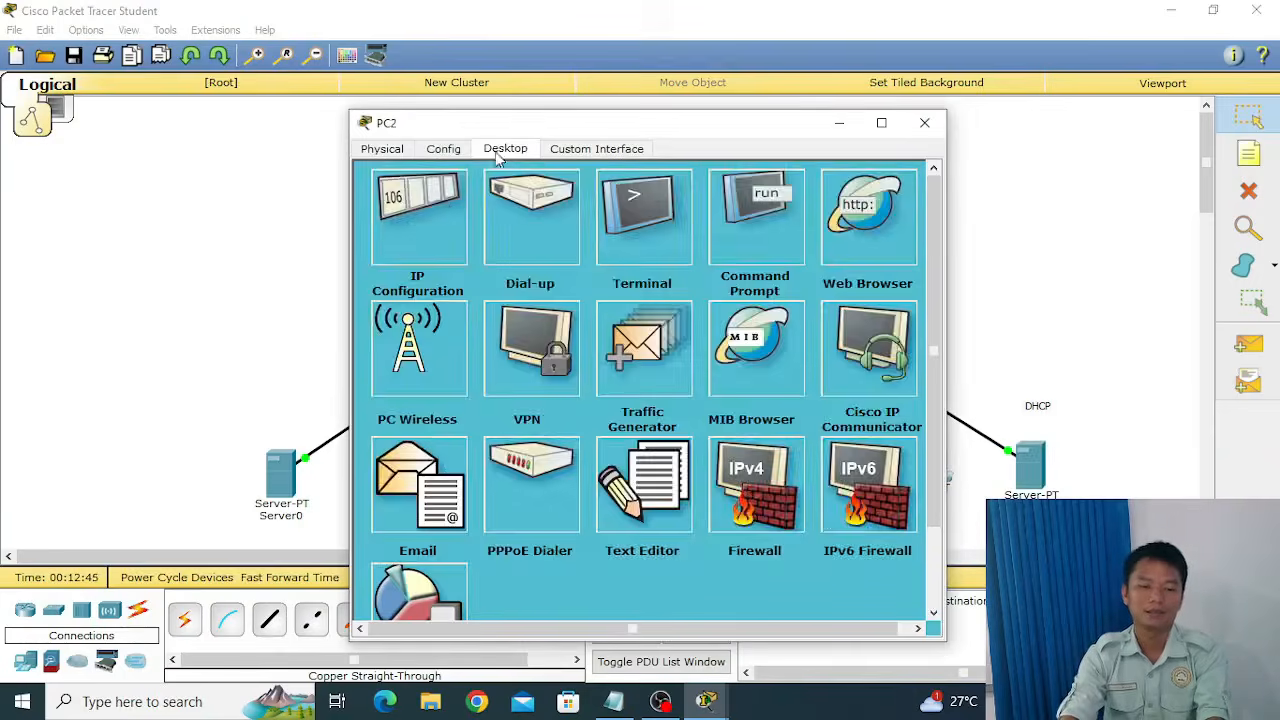
left_click(435, 208)
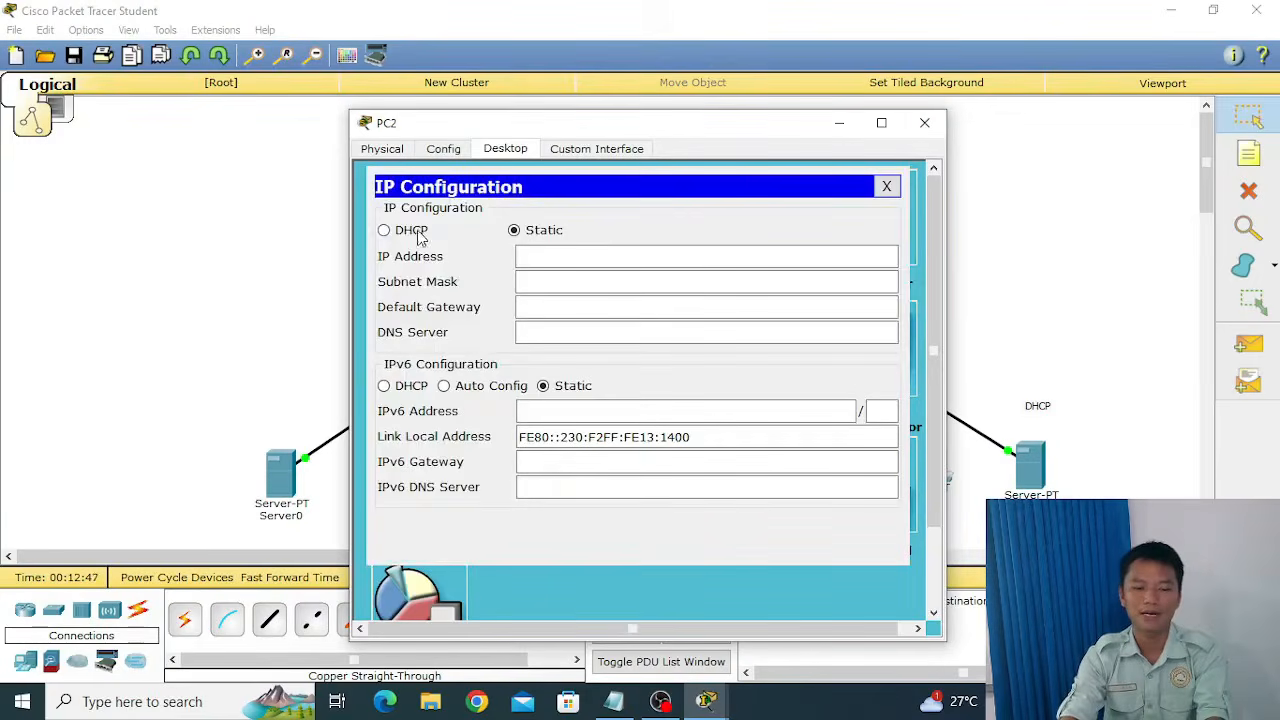
left_click(384, 232)
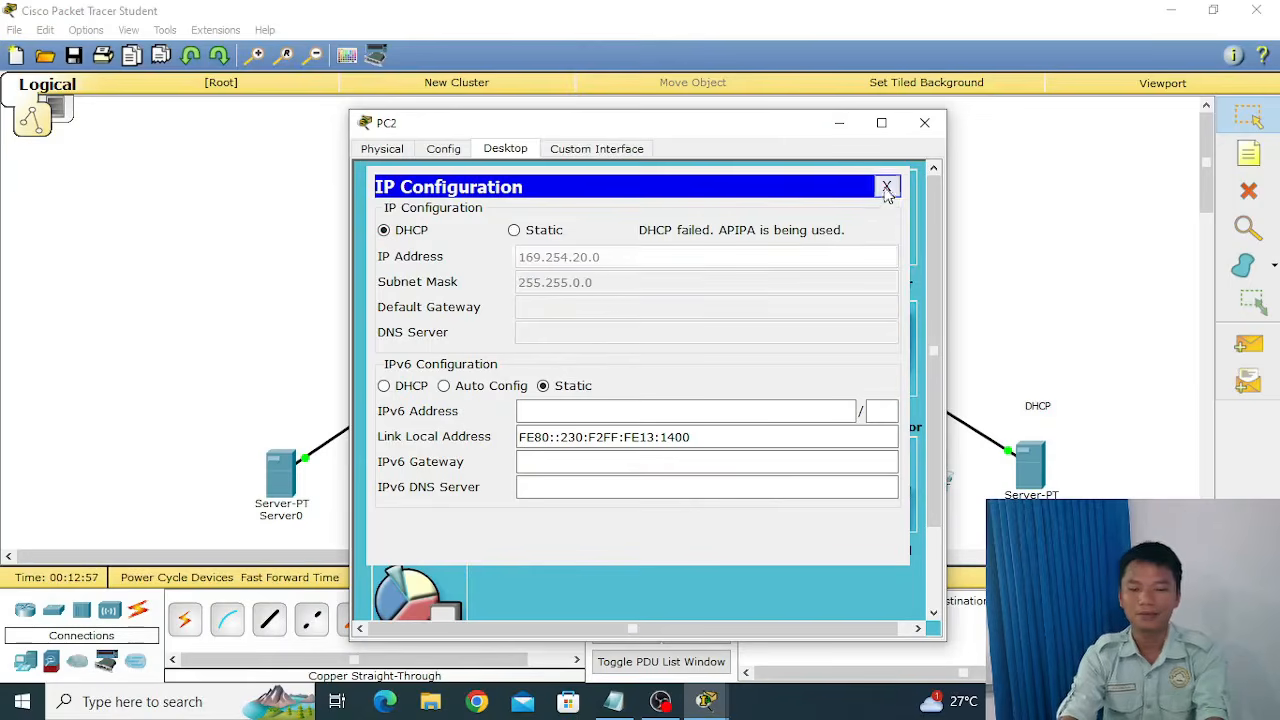
left_click(886, 188)
left_click(924, 122)
Turn on the DHCP service on Server1 and close its window.
left_click(1022, 470)
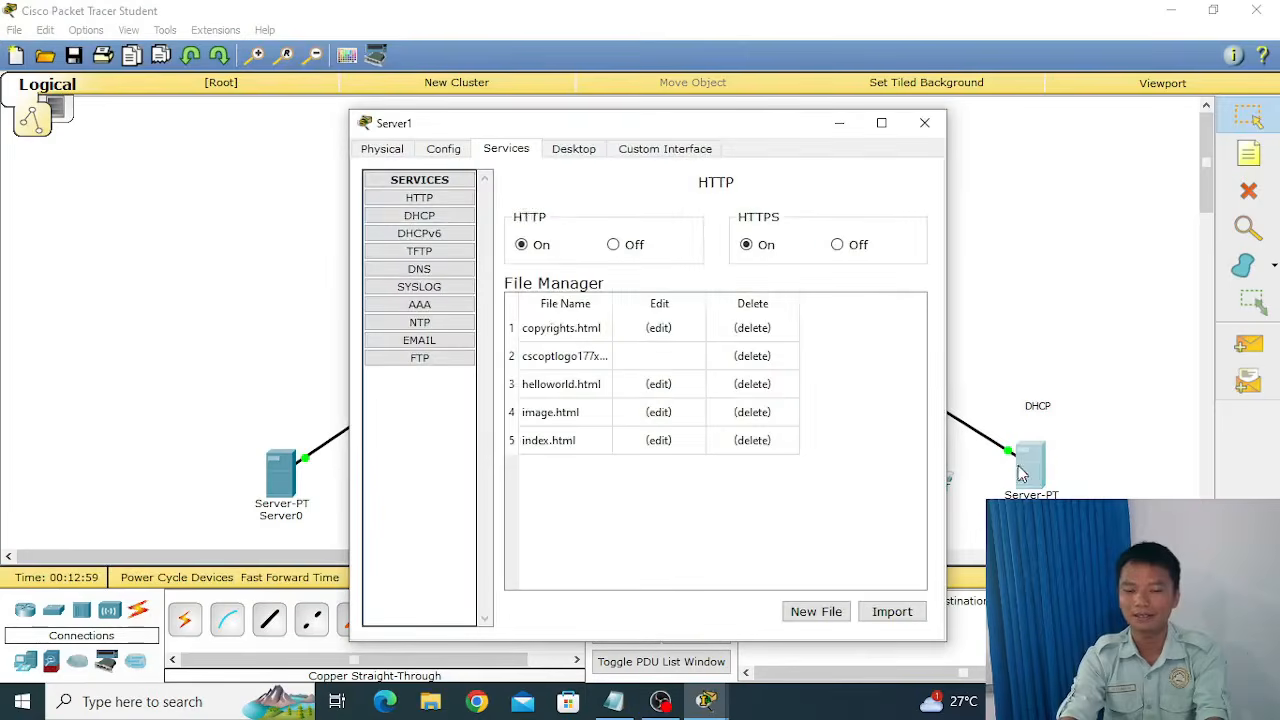
left_click(410, 217)
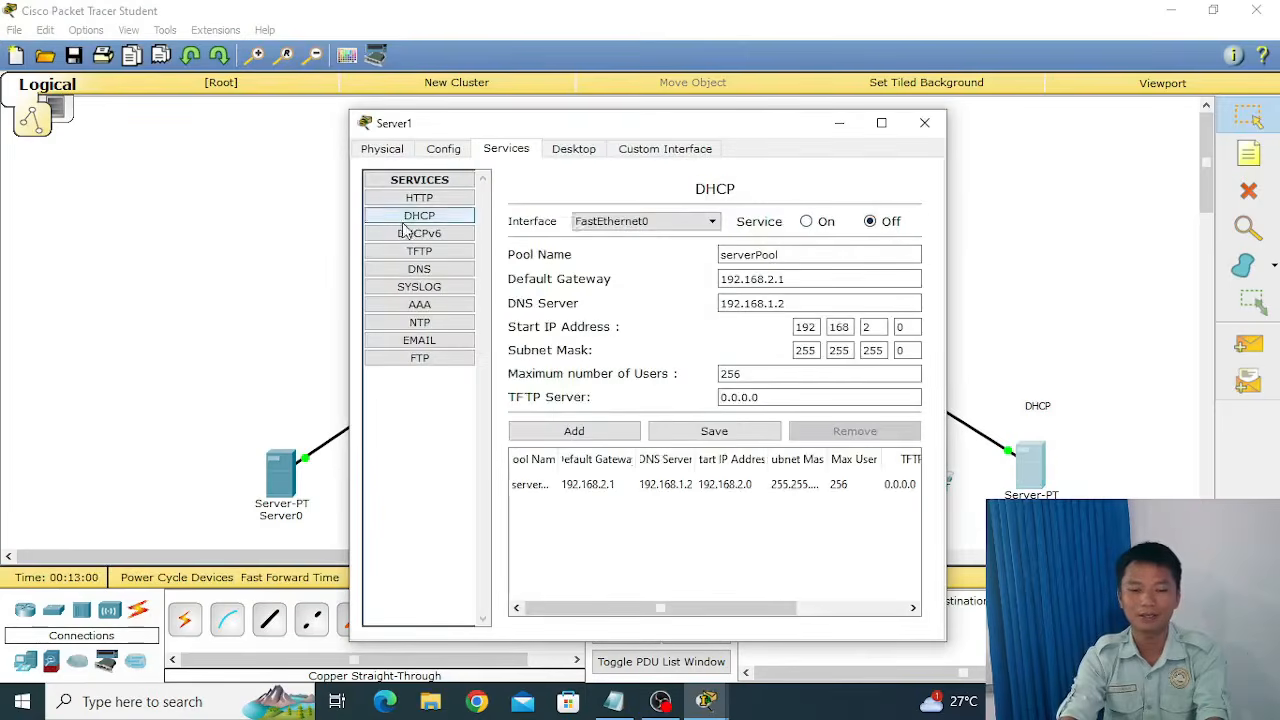
left_click(808, 224)
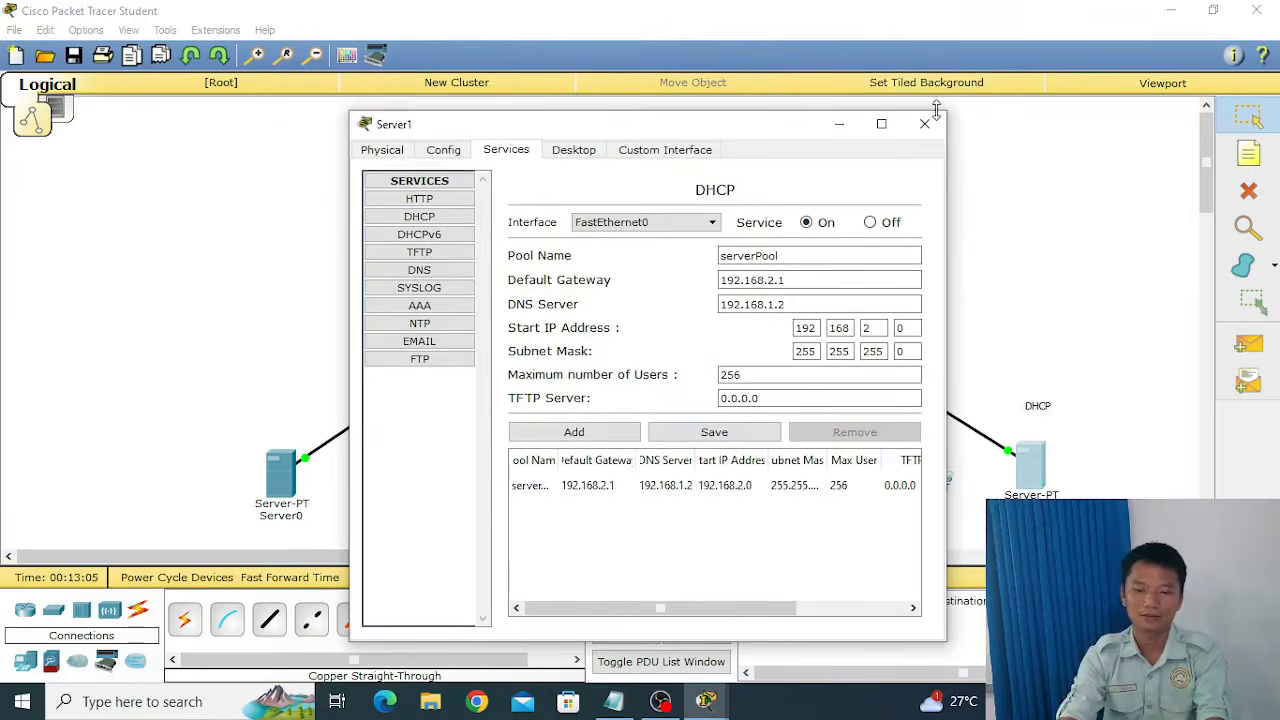
left_click(924, 123)
Request PC2's IP configuration from the DHCP server and close the PC's window.
left_click(777, 463)
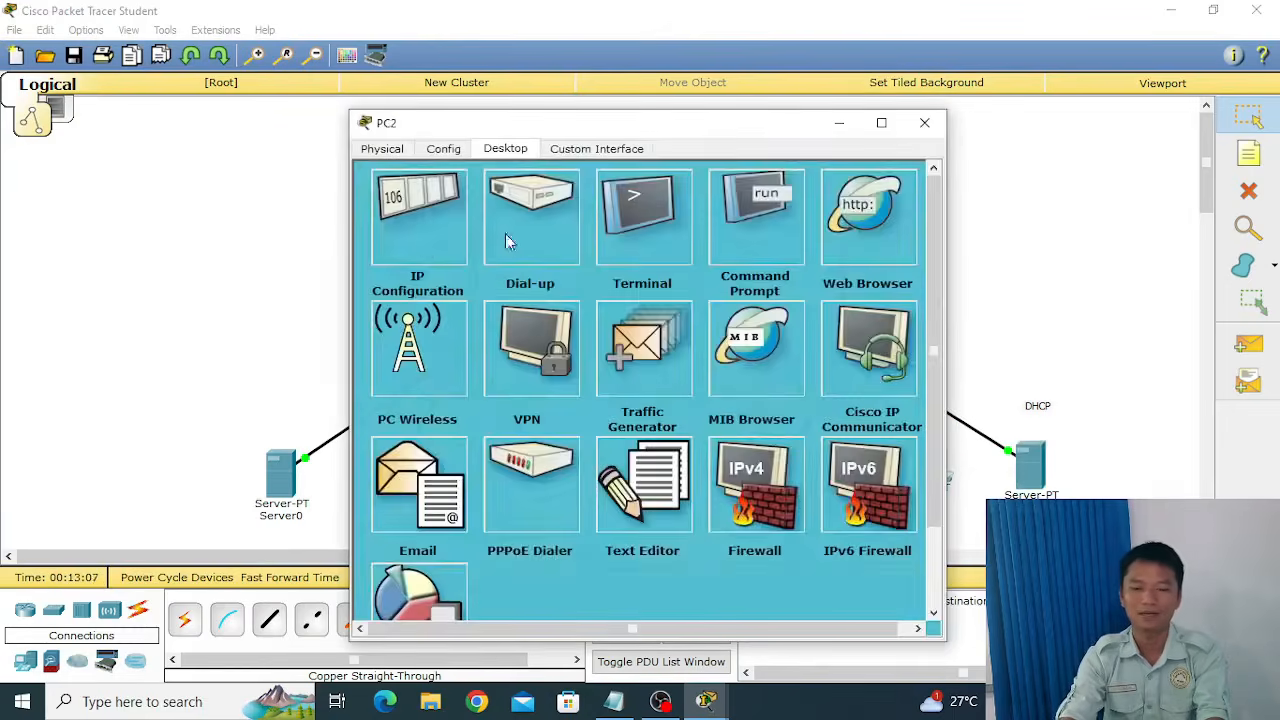
left_click(418, 240)
left_click(417, 234)
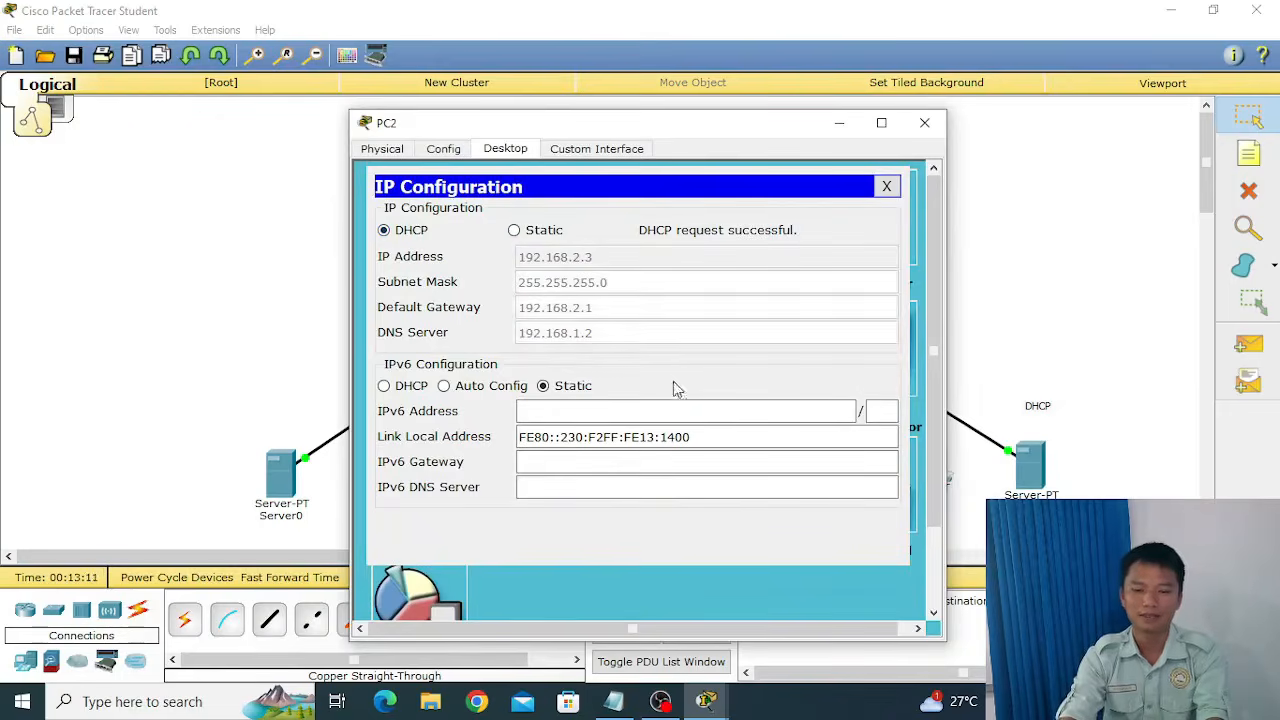
left_click(886, 186)
left_click(925, 124)
Switch PC3's IP configuration to DHCP and close the PC's window.
left_click(929, 458)
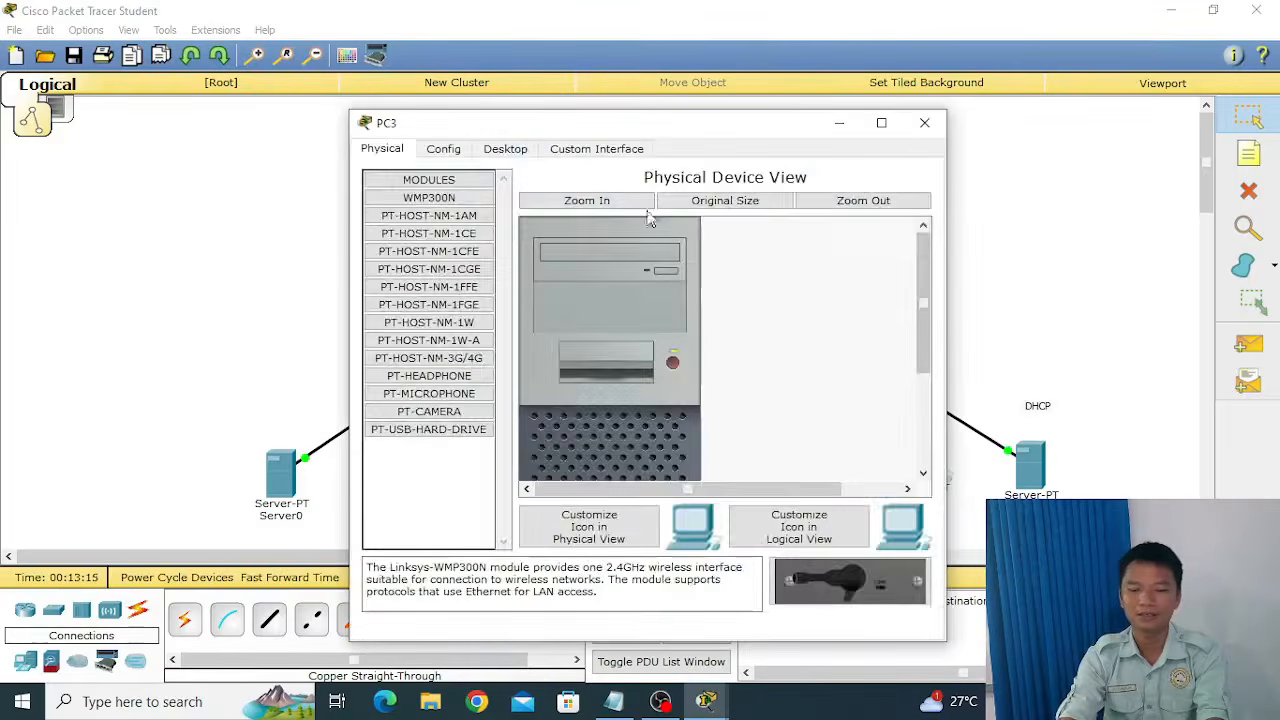
left_click(510, 150)
left_click(430, 212)
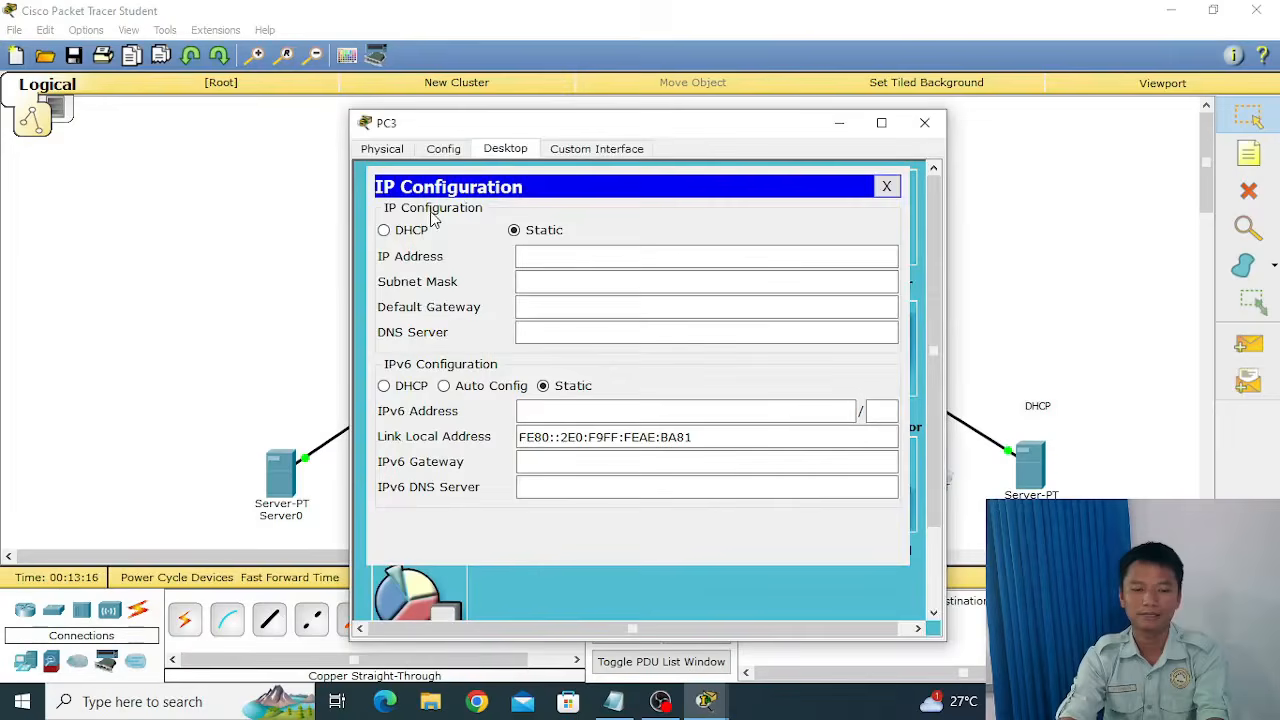
left_click(420, 236)
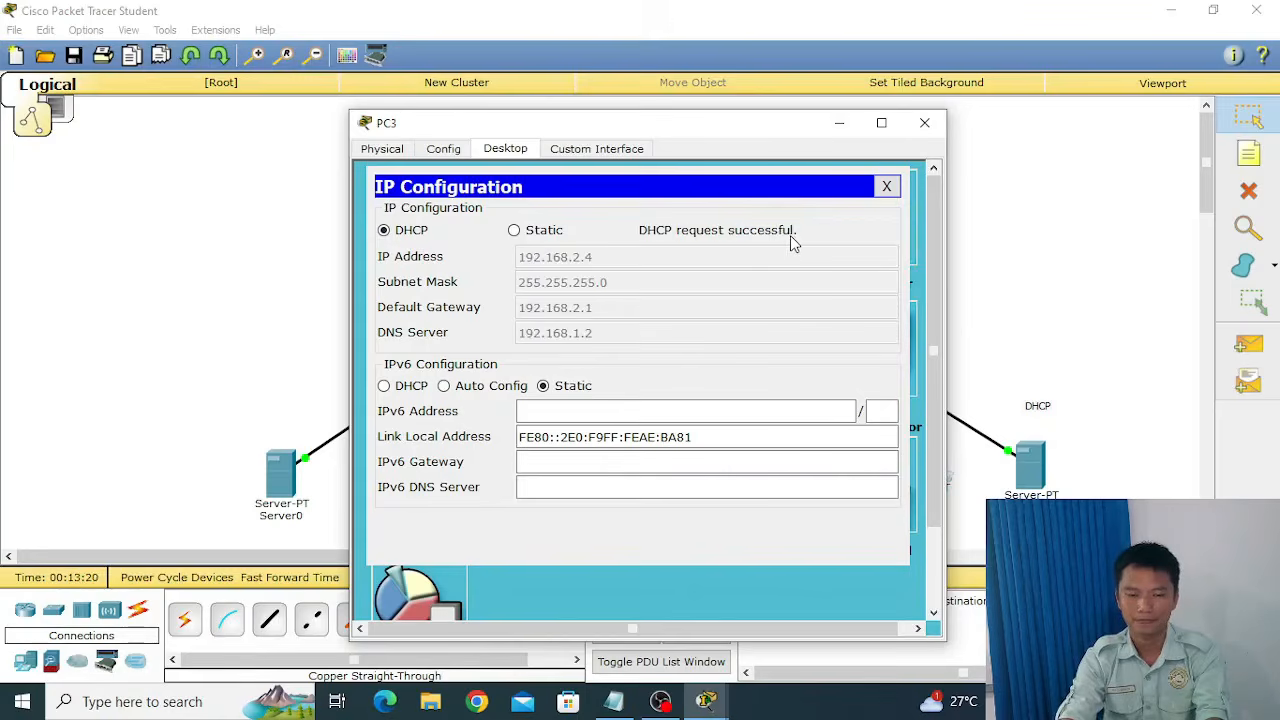
left_click(886, 186)
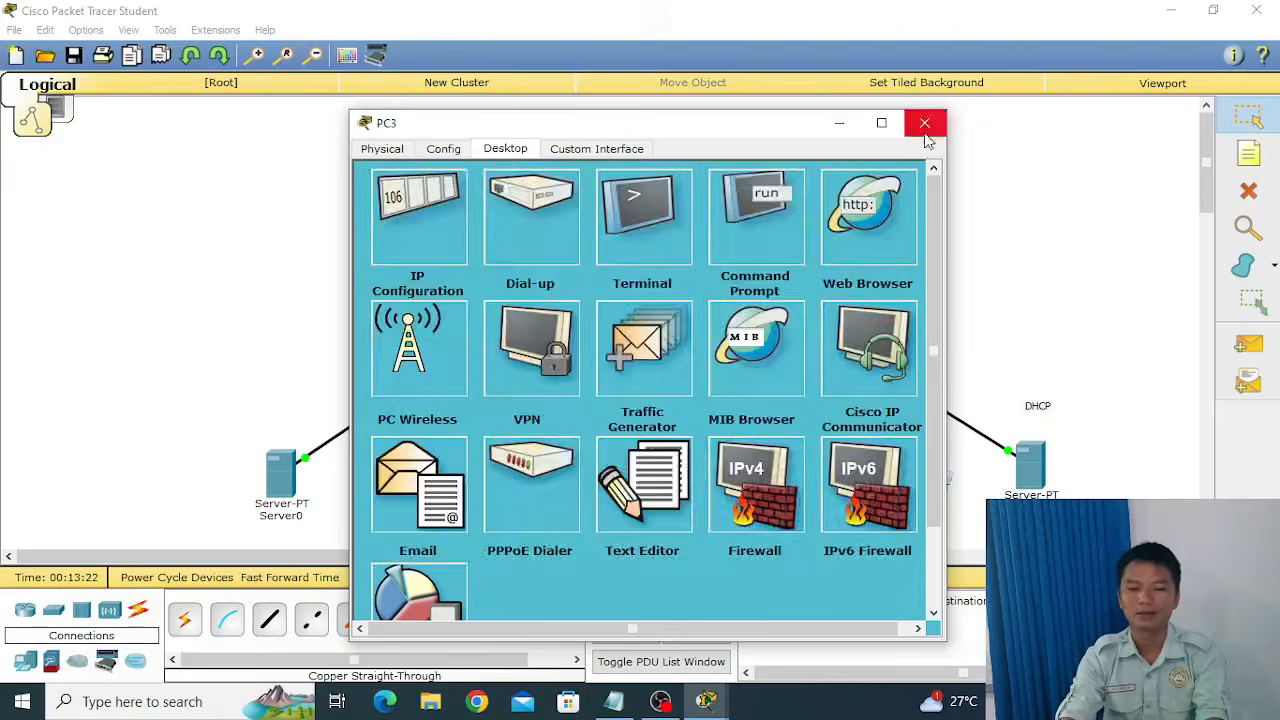
left_click(924, 122)
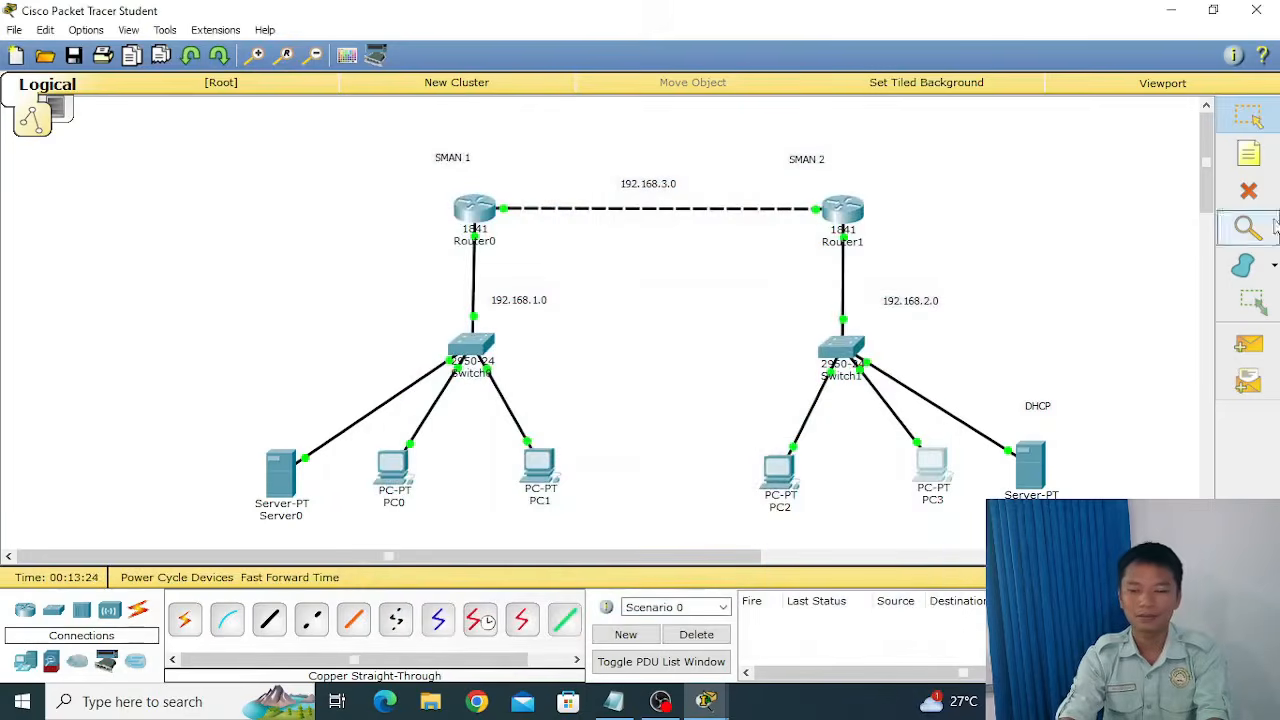
Place a three-line note listing -DHCP, -HTTP and -DNS just above Server0 in the SMAN 1 network.
left_click(1273, 148)
left_click(232, 393)
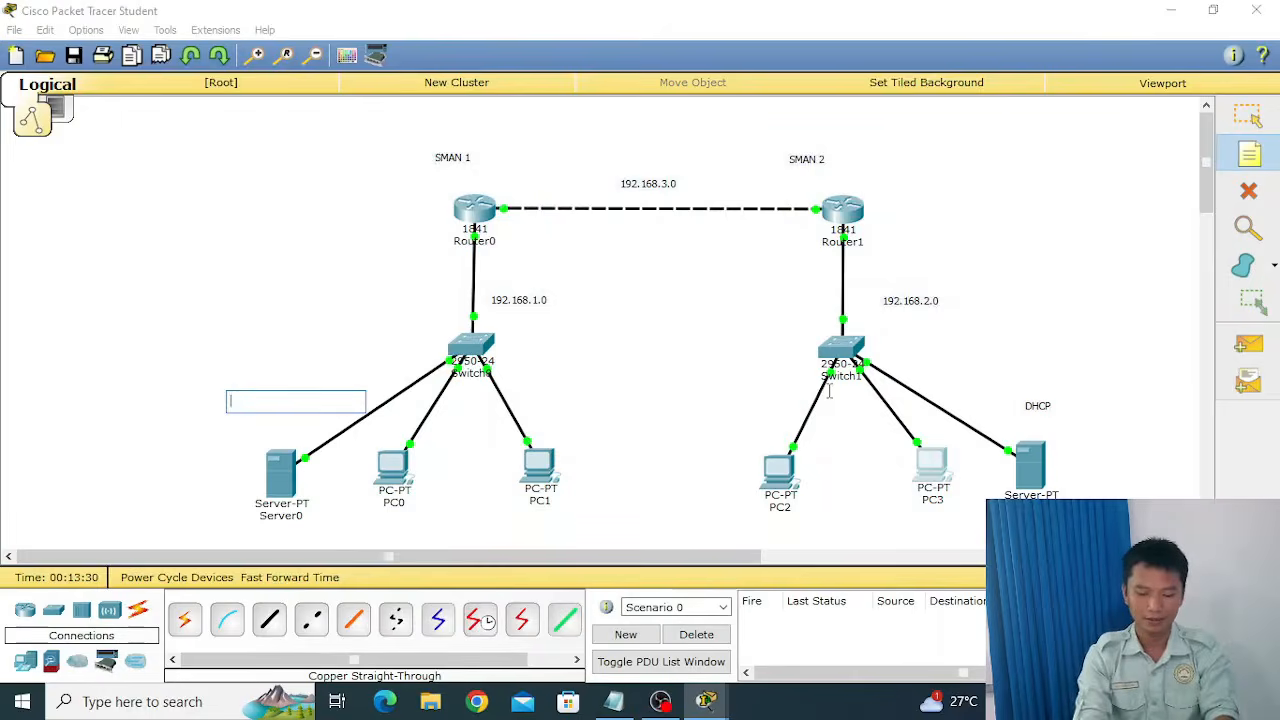
type("-D")
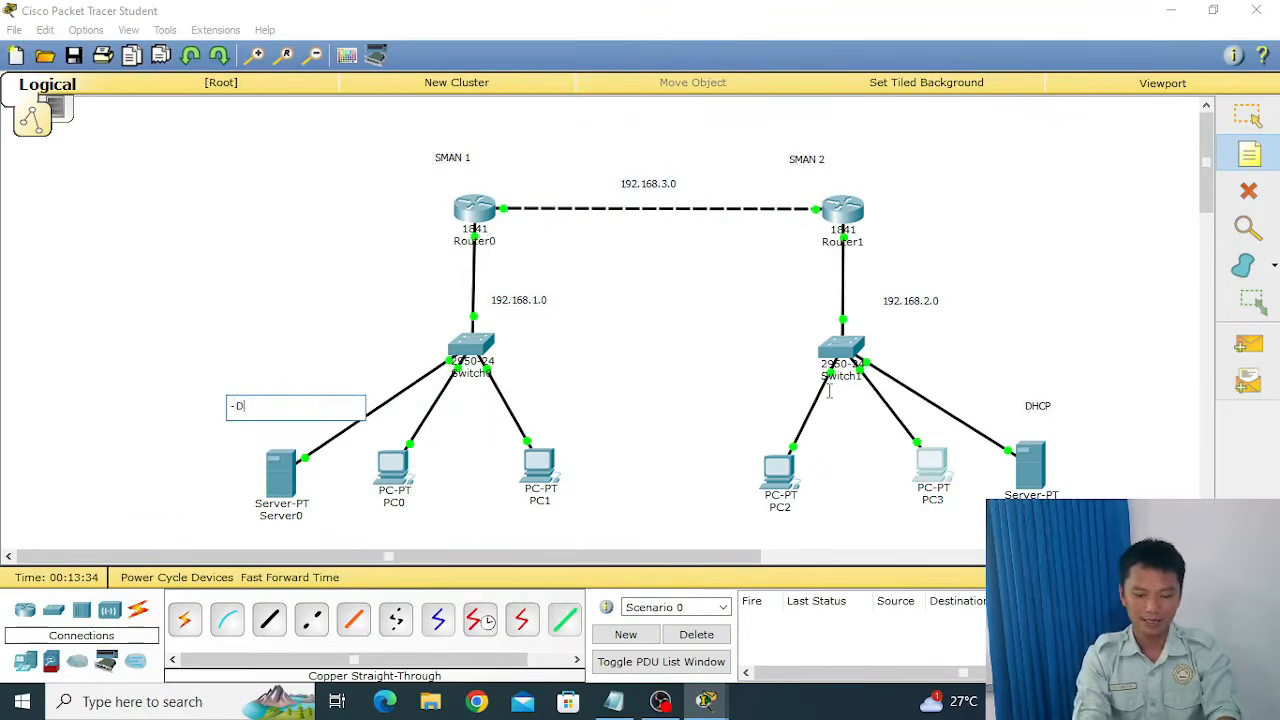
type("HCP")
key("Return")
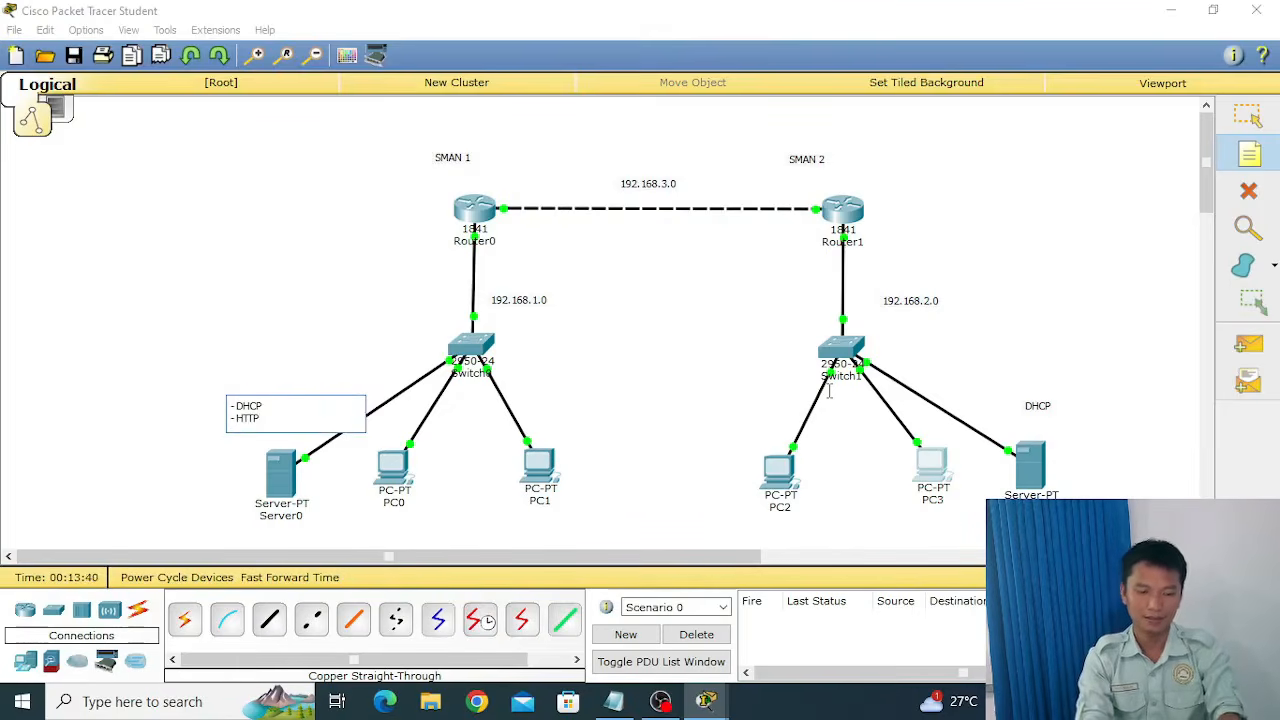
key("Return")
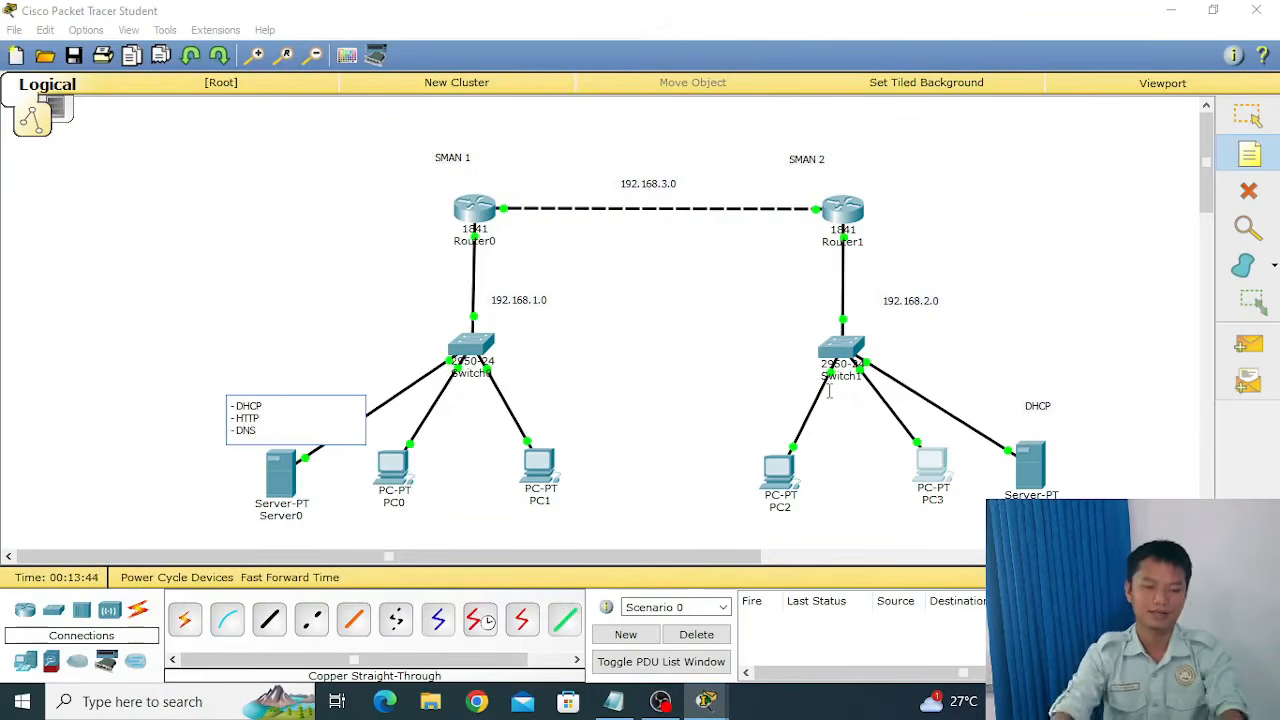
type("- DNS")
left_click(1248, 116)
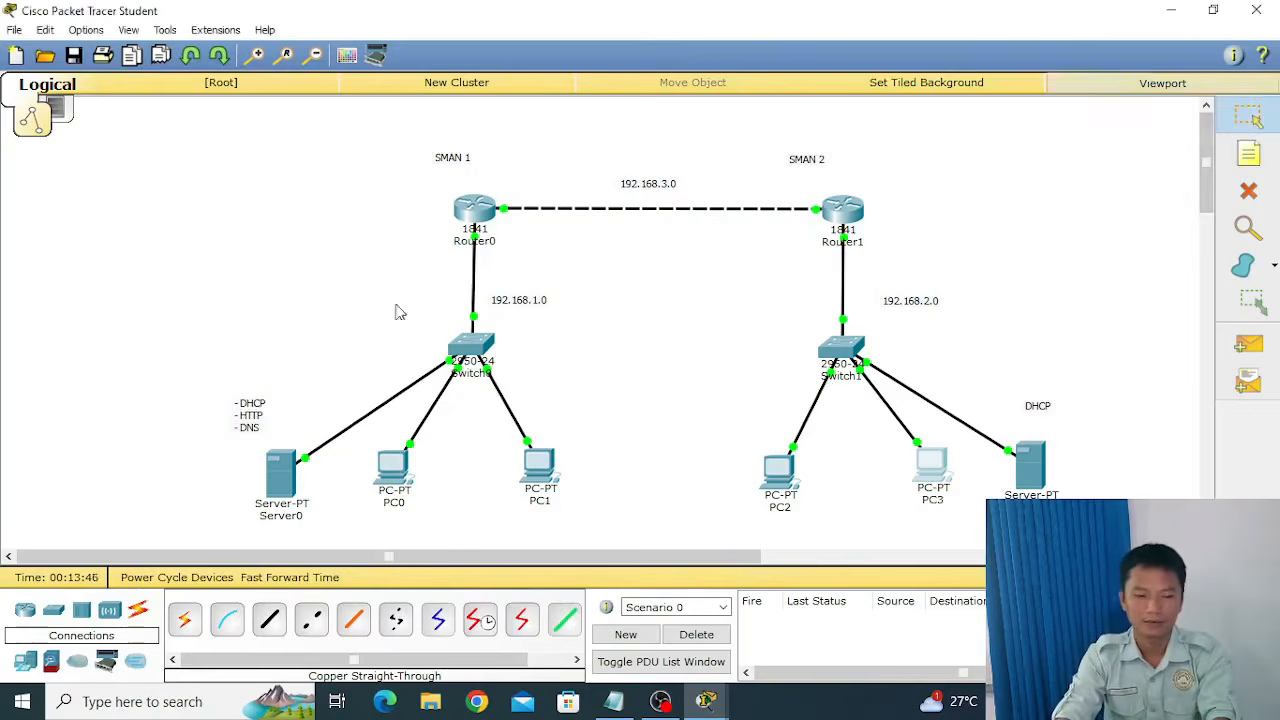
Replace the contents of helloworld.html in Server0's HTTP service with the Web SMAN 1 HTML code from Notepad and save the file.
left_click(282, 472)
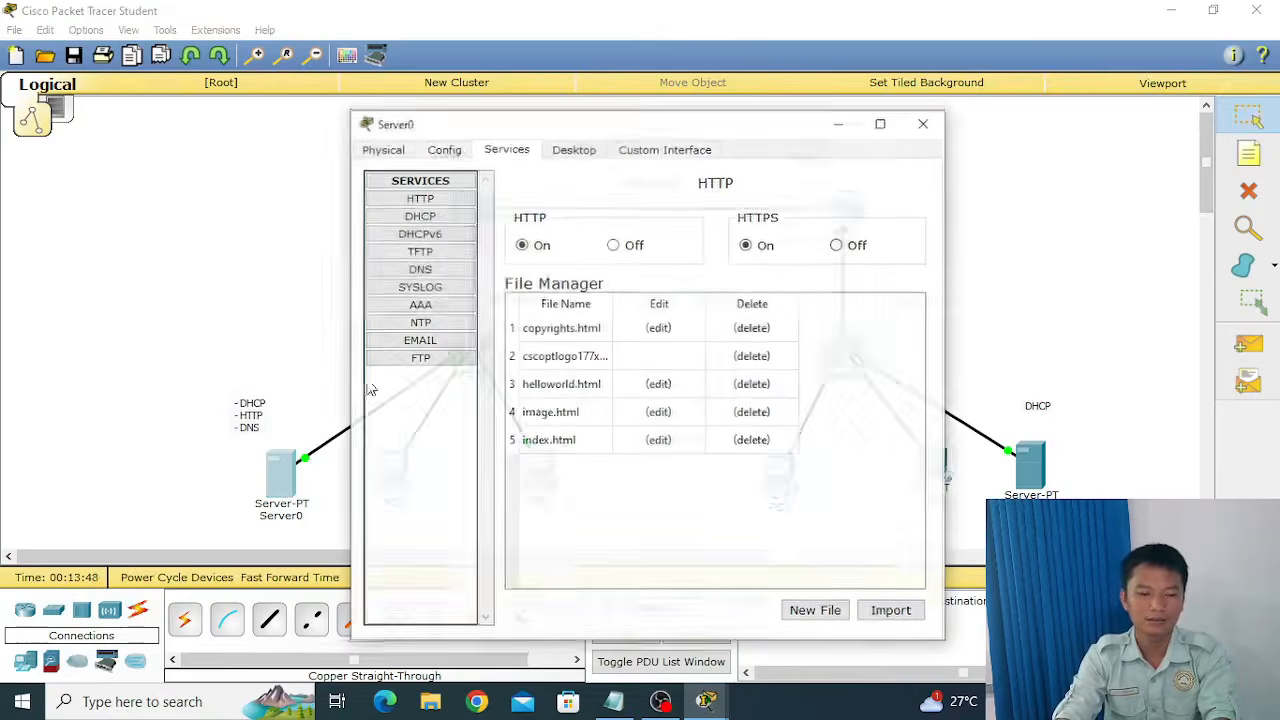
left_click_drag(591, 123, 607, 84)
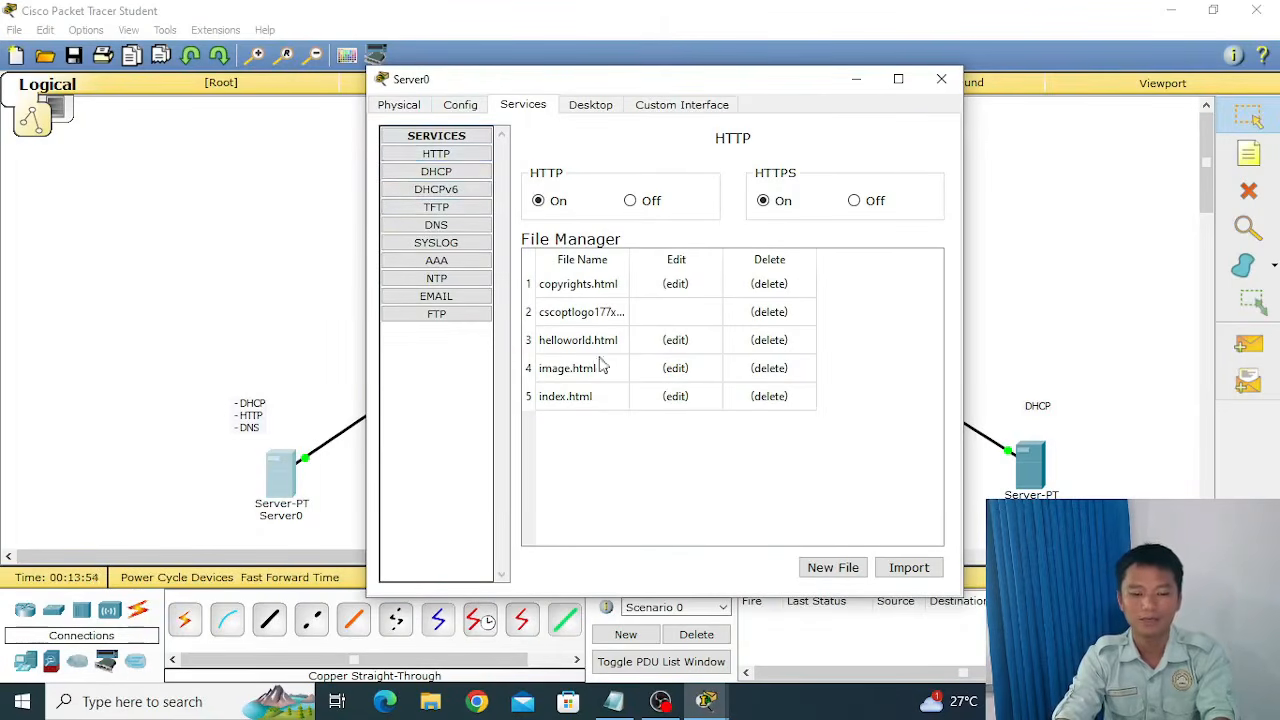
left_click(676, 340)
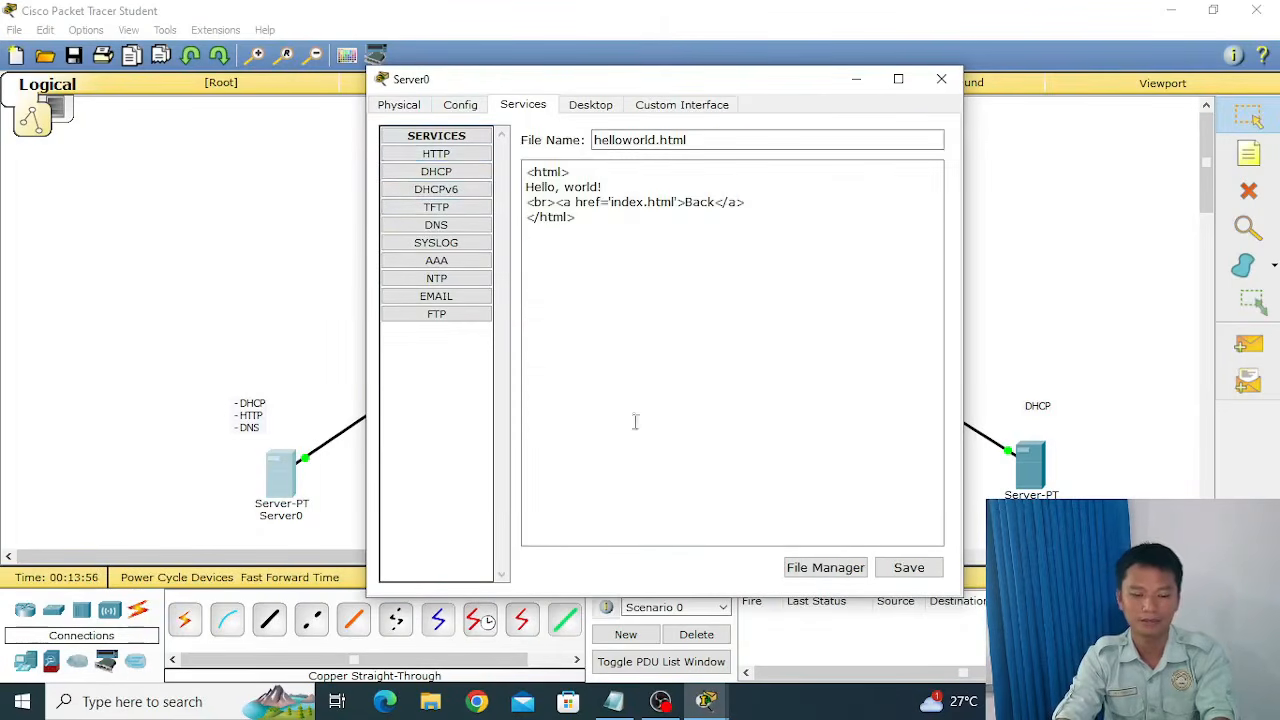
left_click(613, 700)
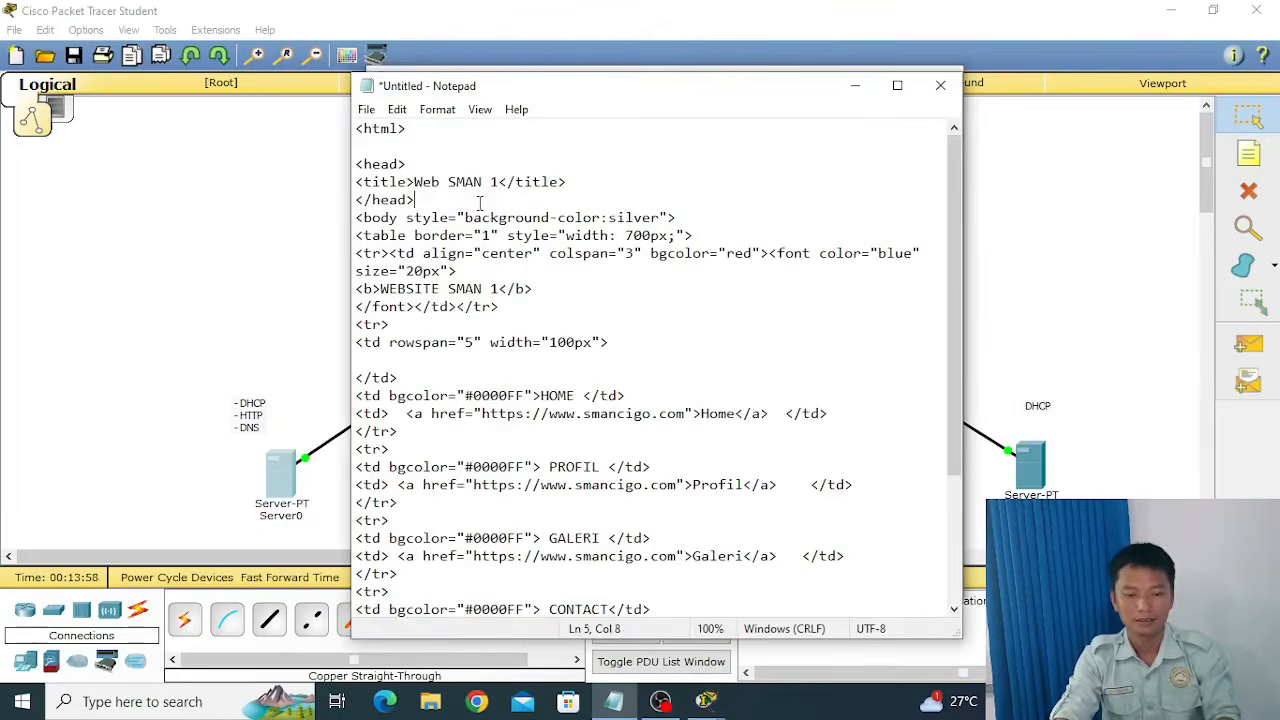
key("ctrl+a")
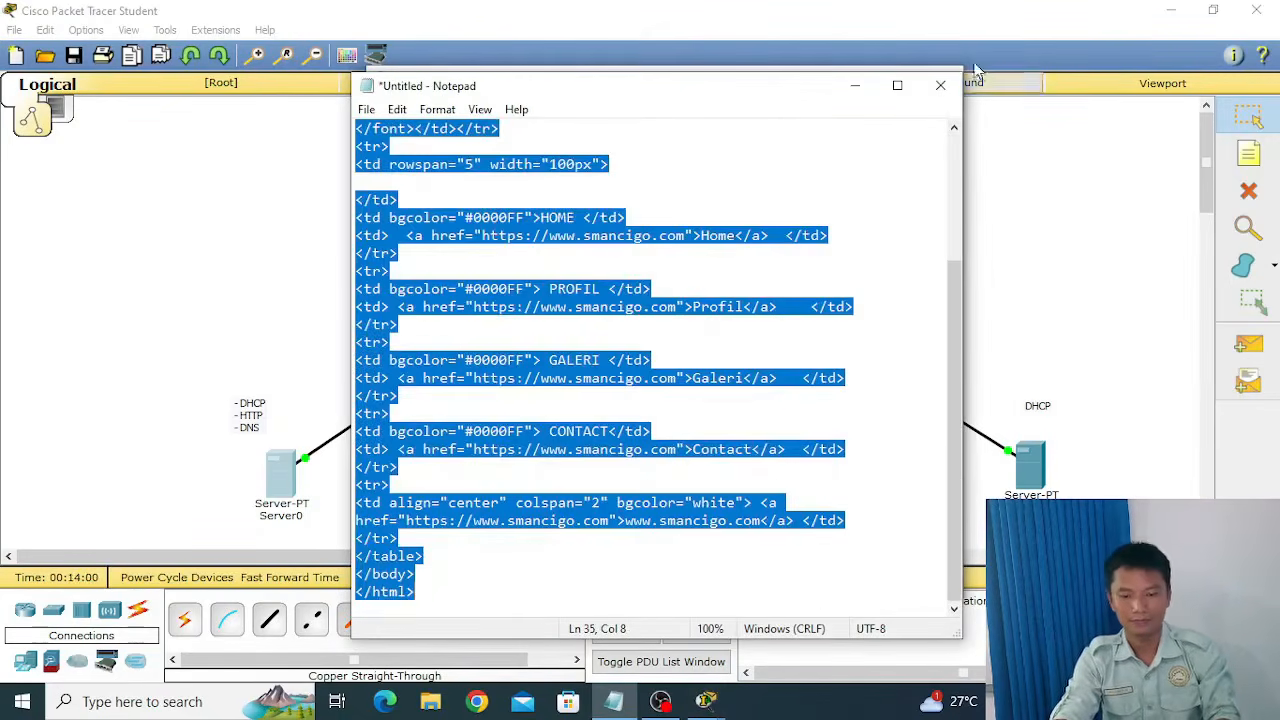
left_click(855, 86)
key("ctrl+a")
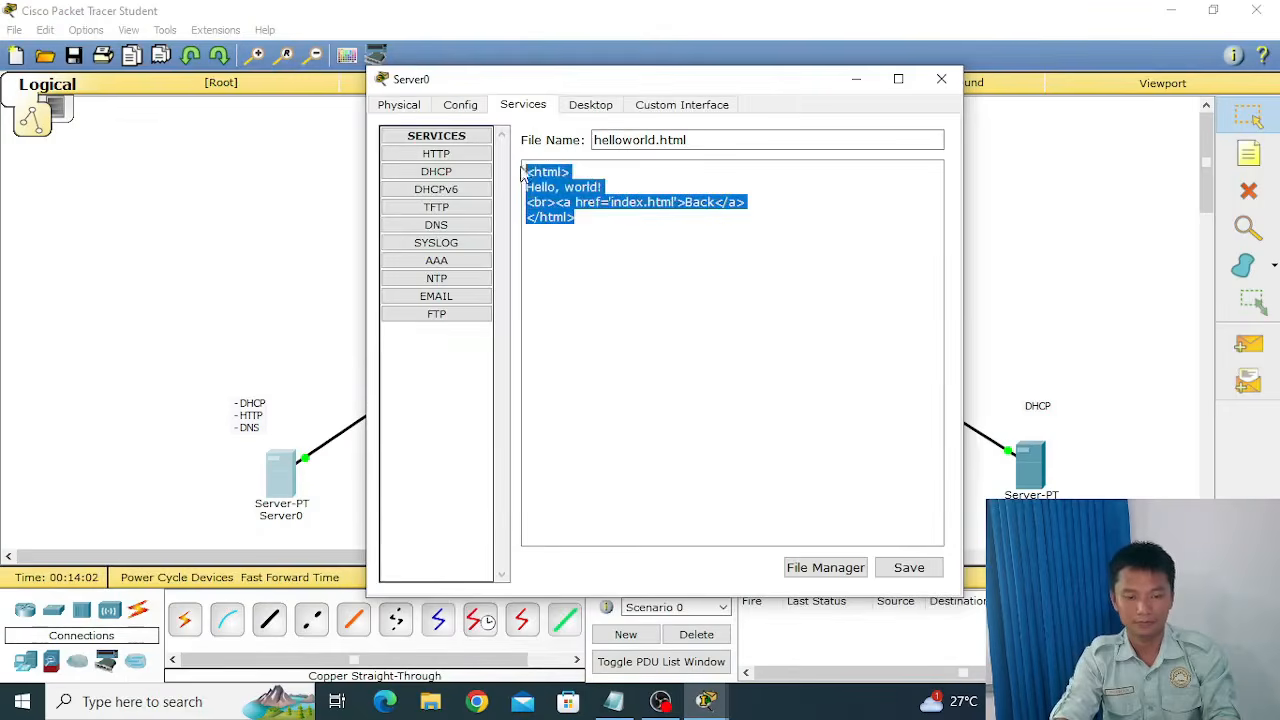
key("ctrl+v")
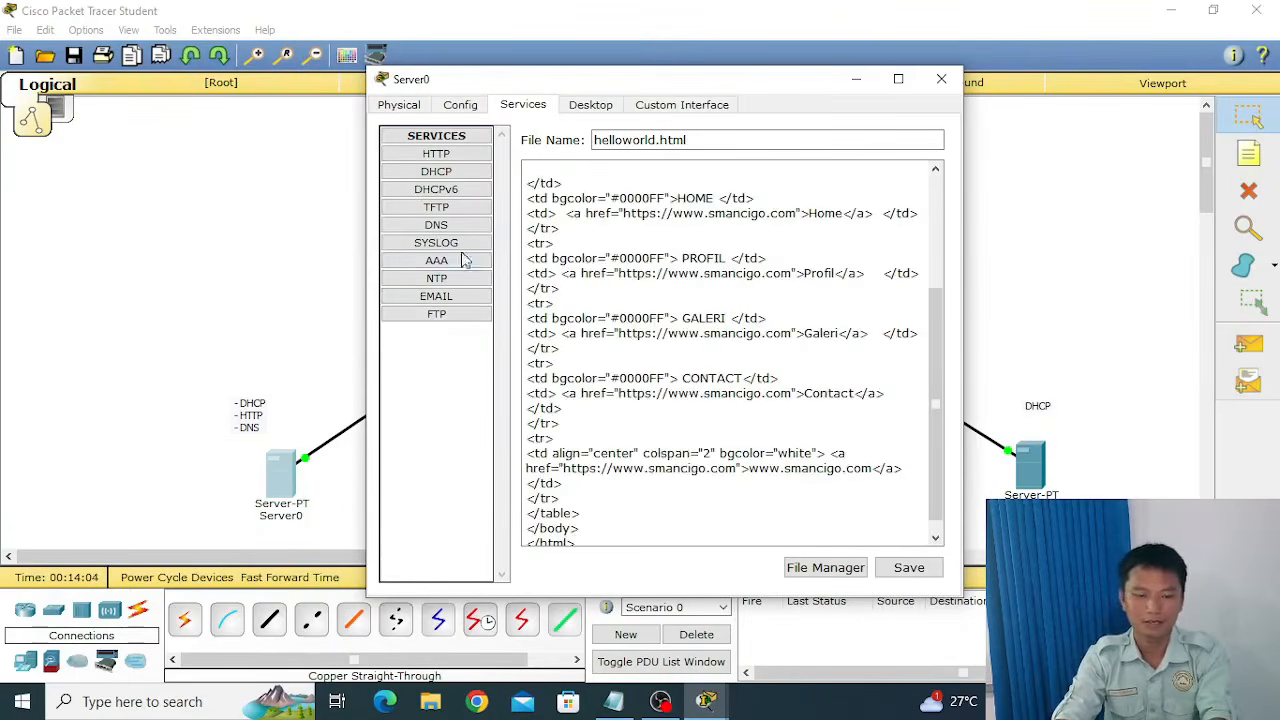
left_click(909, 567)
left_click(708, 367)
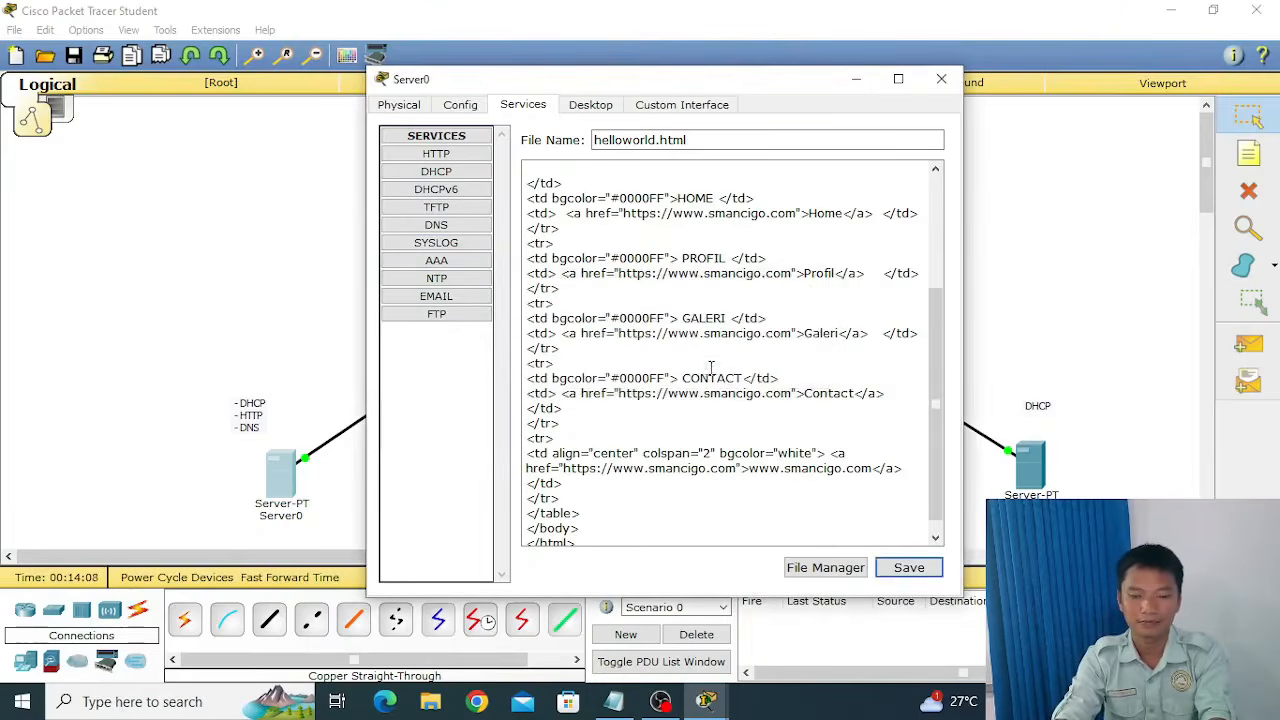
Add a DNS A record on Server0 mapping smancigo.com to 192.168.1.2 and close the server's window.
left_click(436, 225)
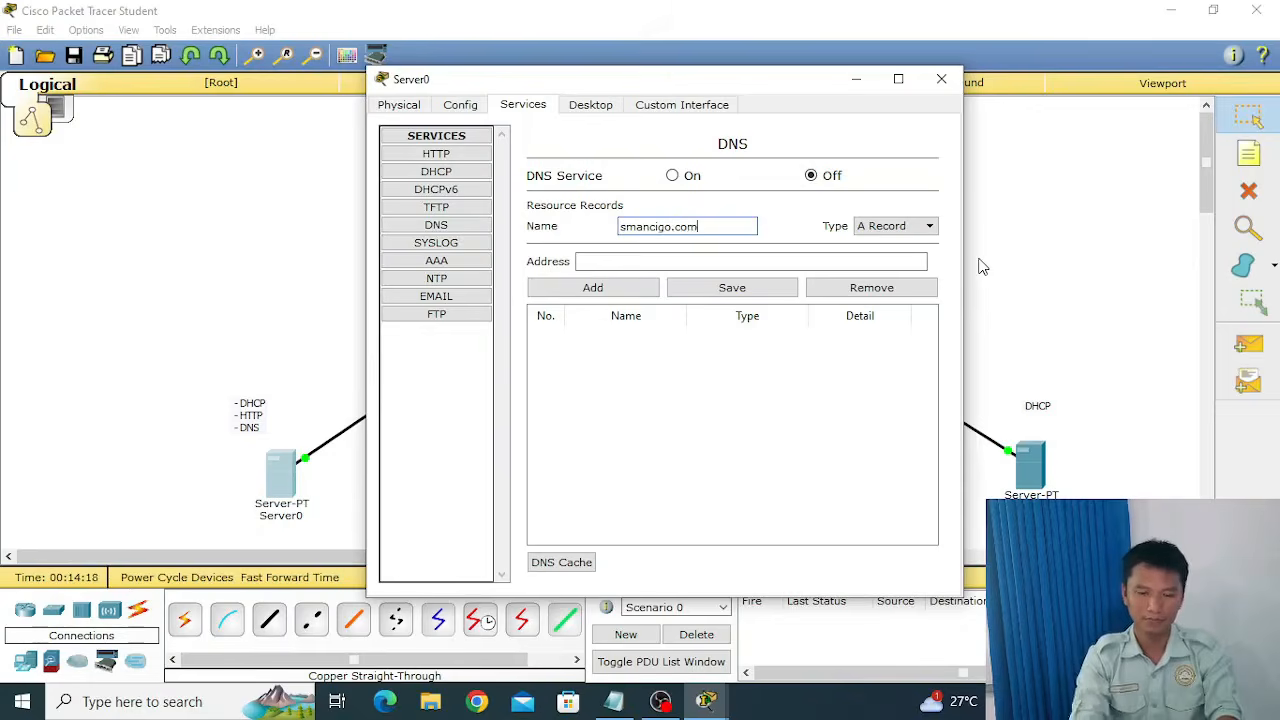
left_click(793, 262)
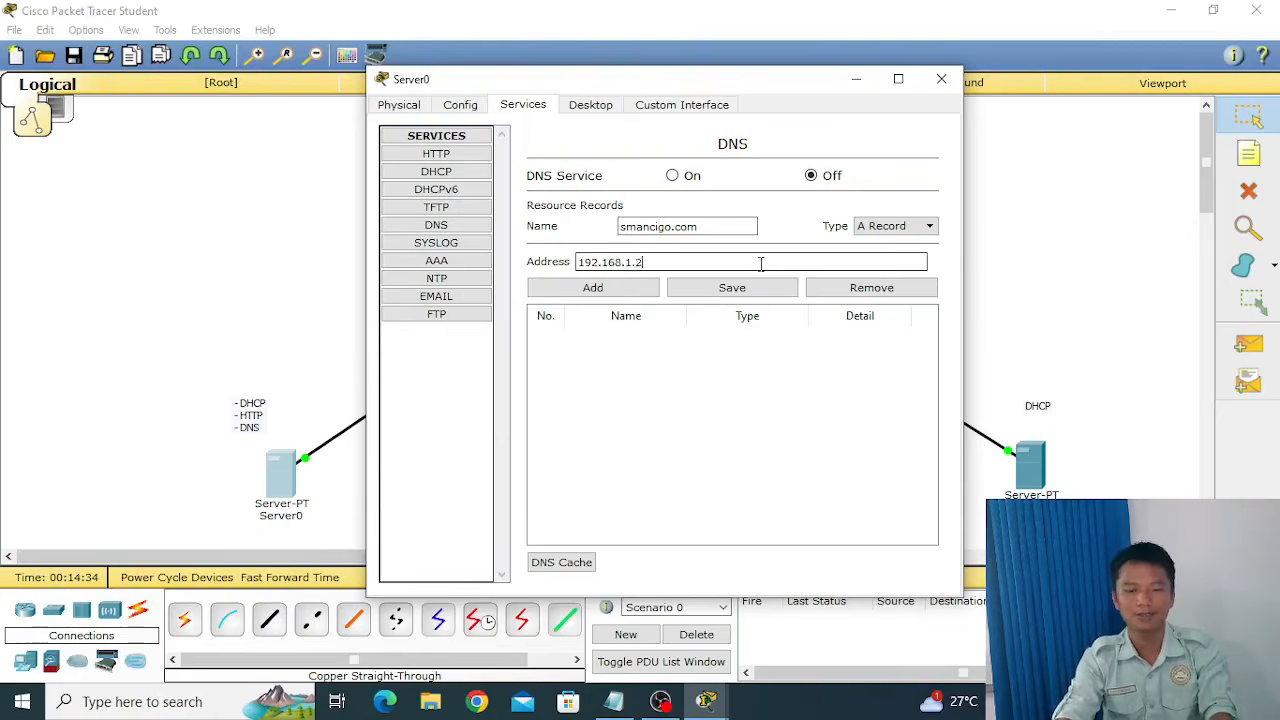
left_click(643, 290)
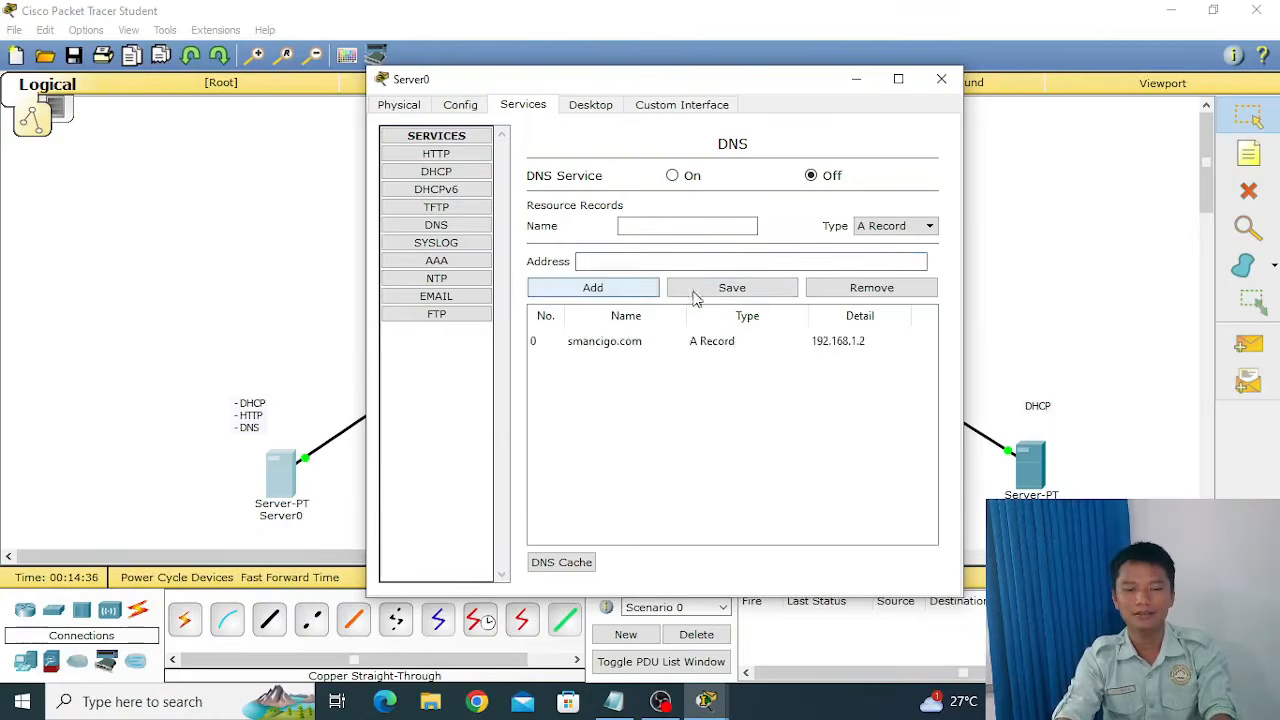
left_click(746, 290)
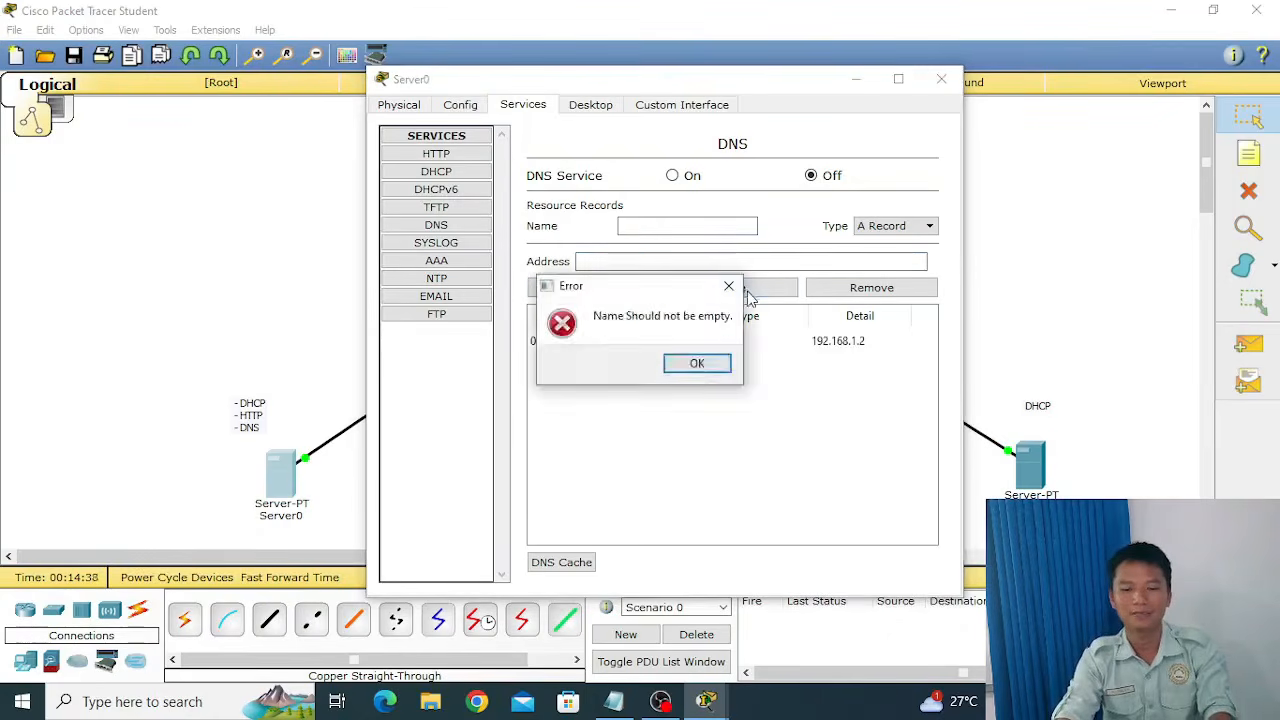
left_click(697, 365)
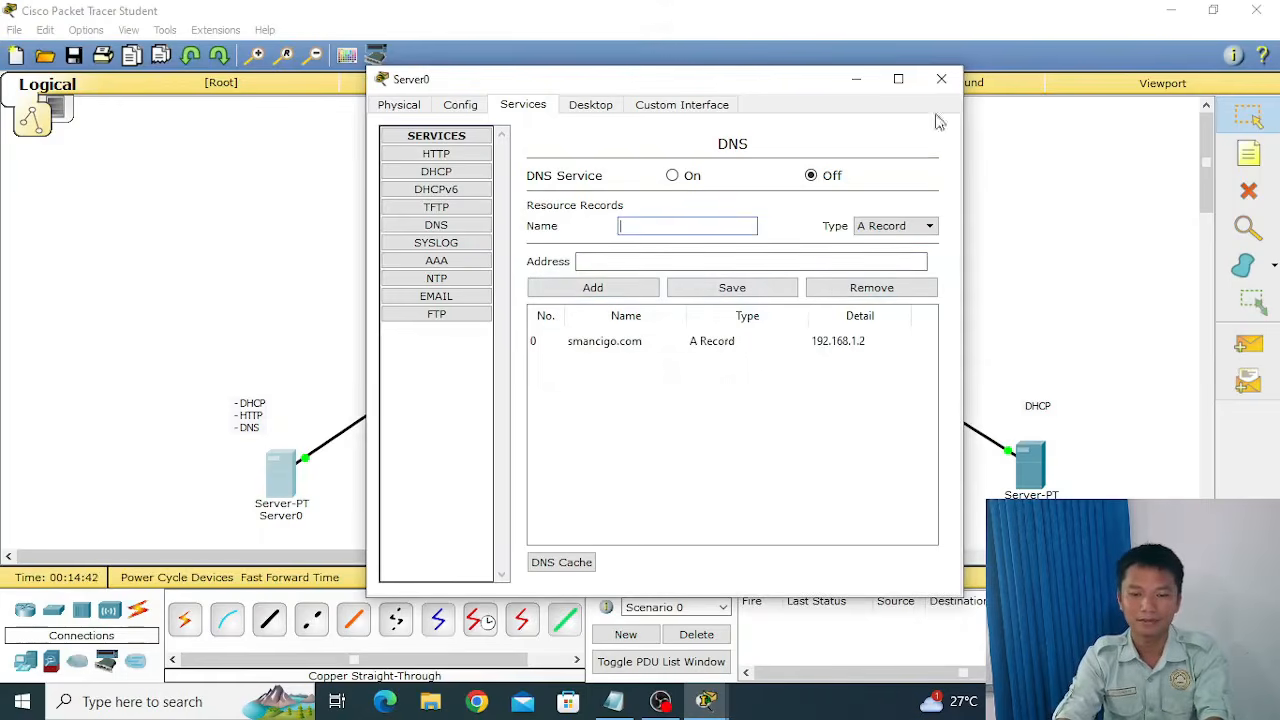
left_click(941, 79)
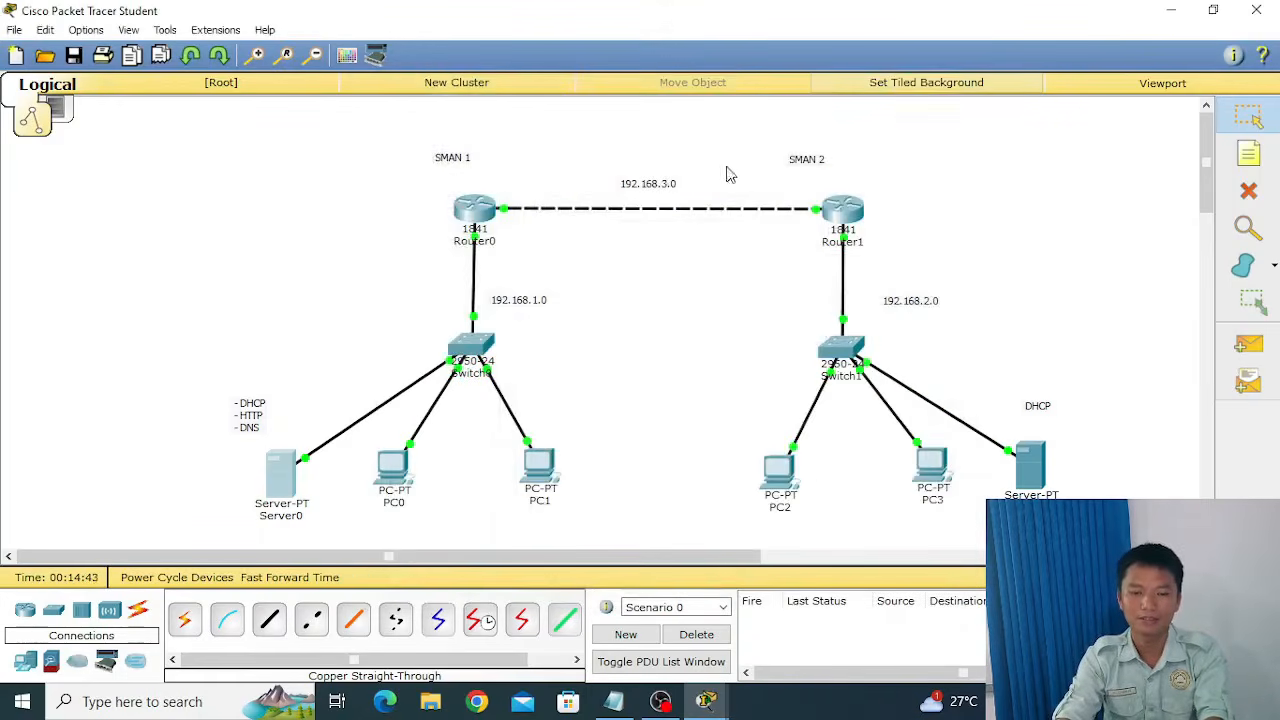
Send simple test PDUs from Router1 to Router0 and from PC3 to PC2.
left_click(1247, 345)
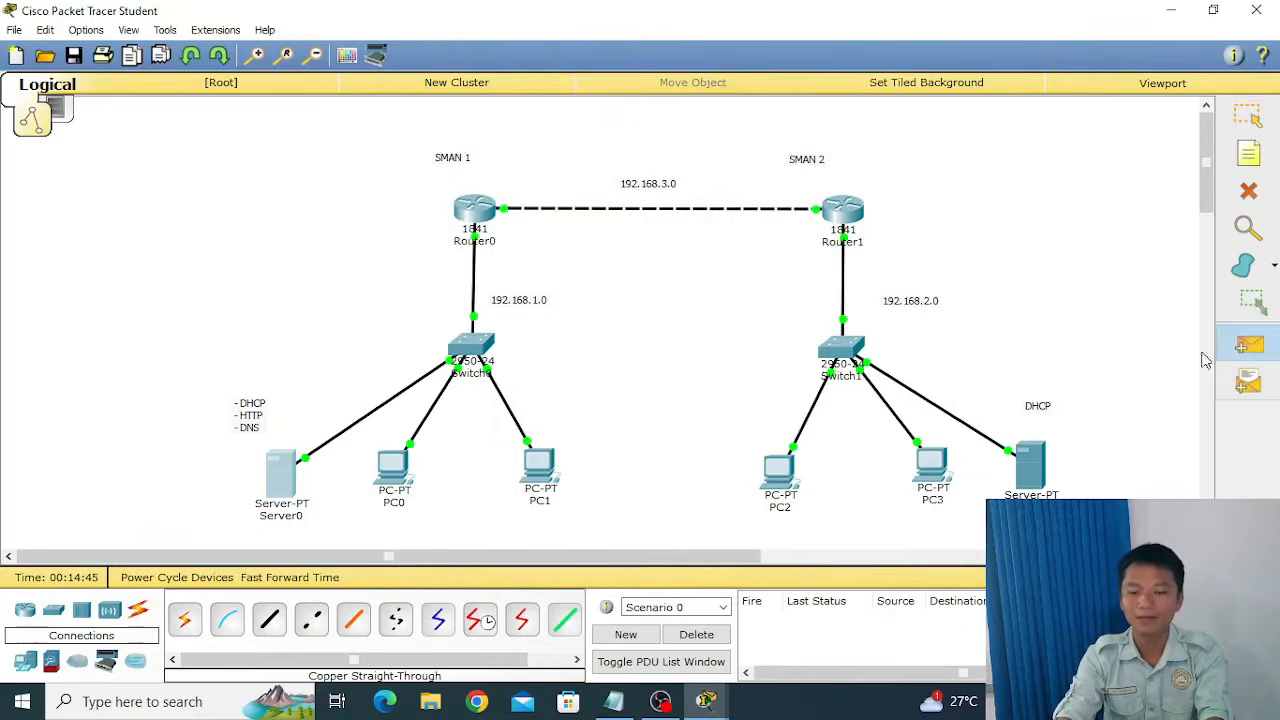
left_click(845, 205)
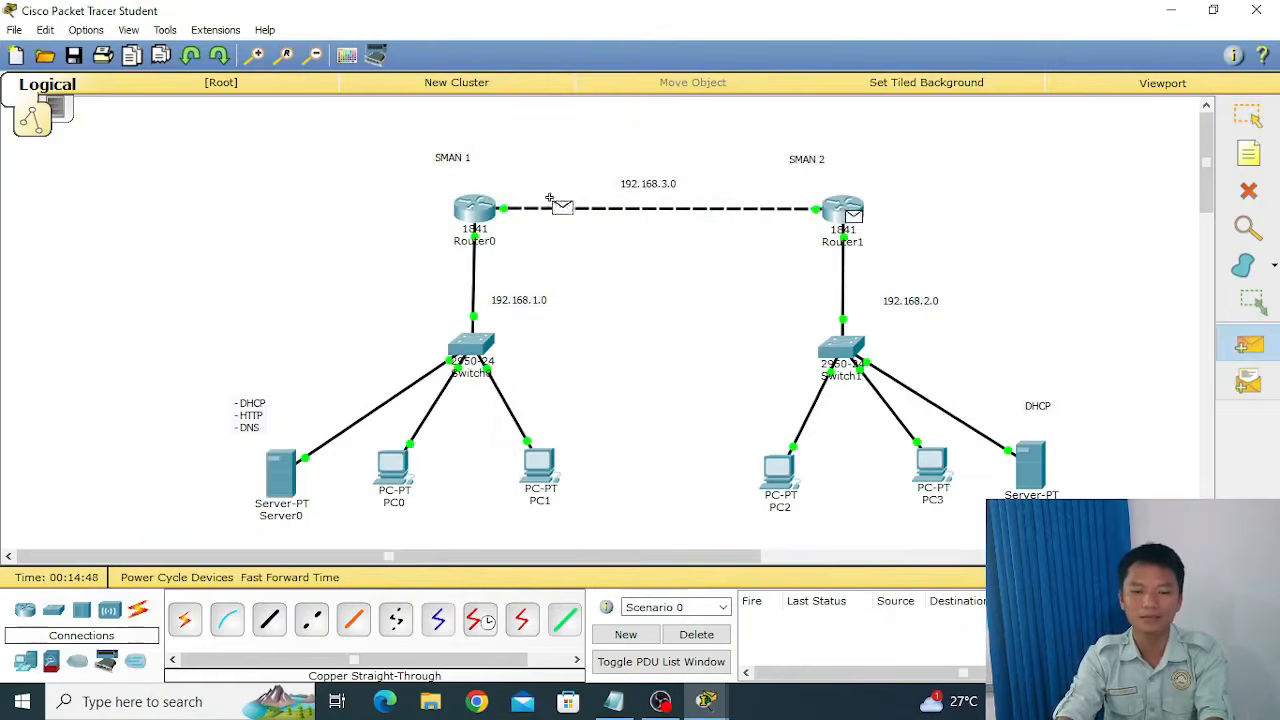
left_click(474, 208)
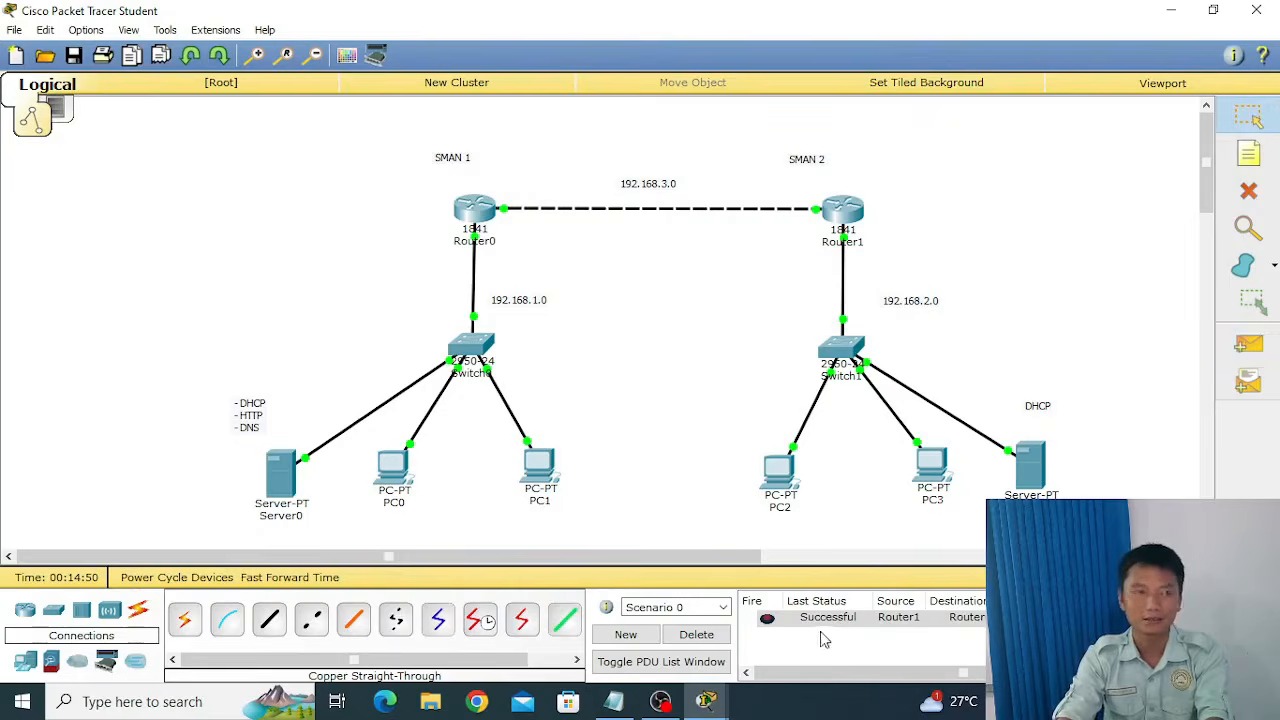
left_click(1248, 343)
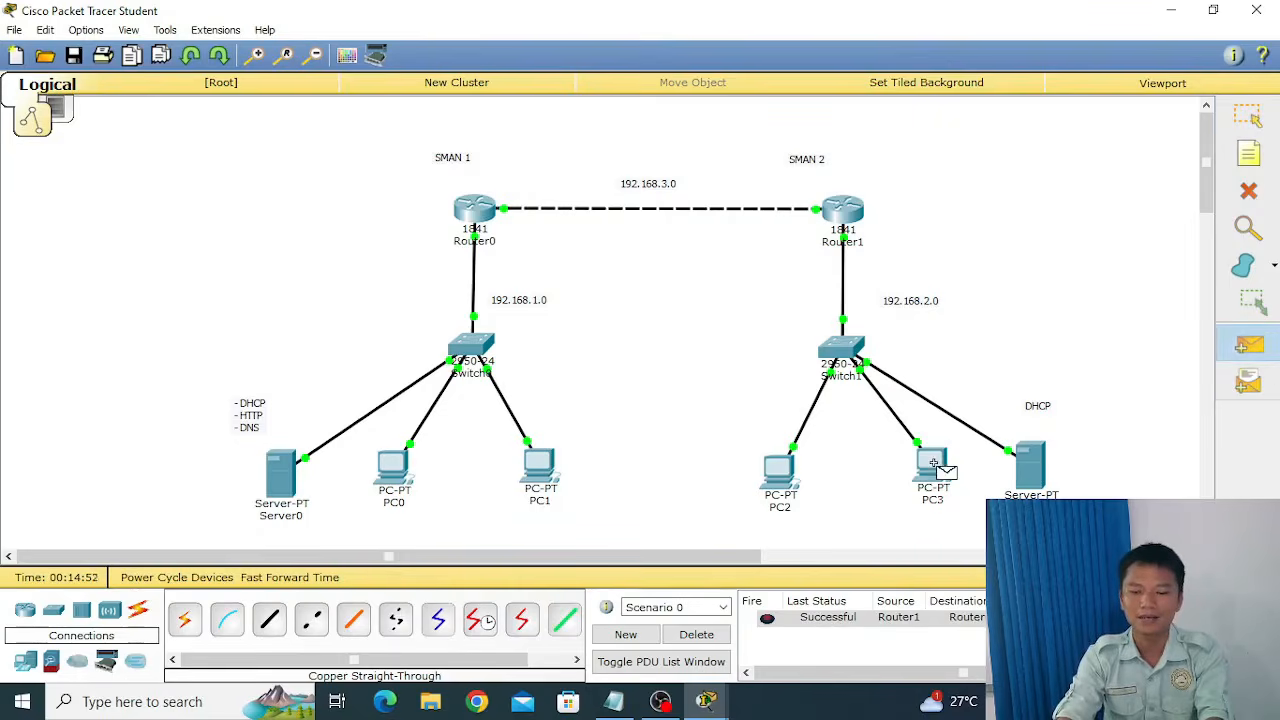
left_click(933, 463)
left_click(789, 476)
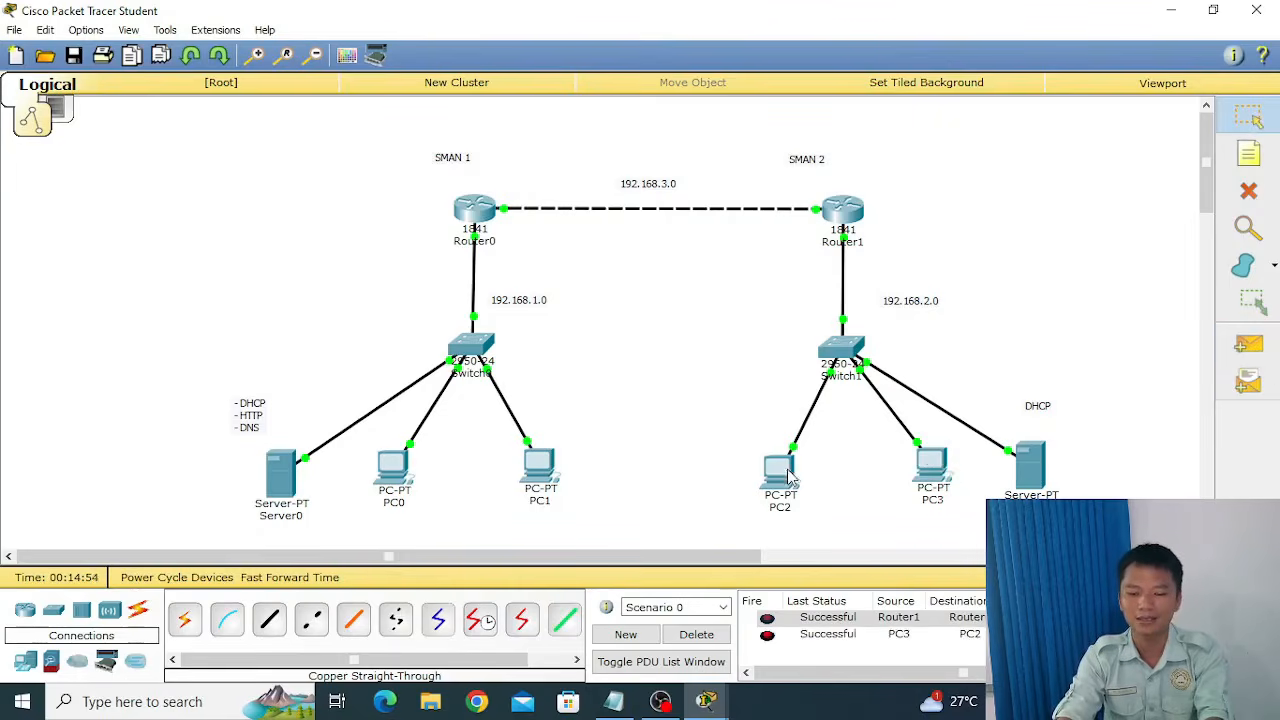
Send a simple test PDU from PC3 in SMAN 2 to PC0 in SMAN 1.
left_click(1248, 343)
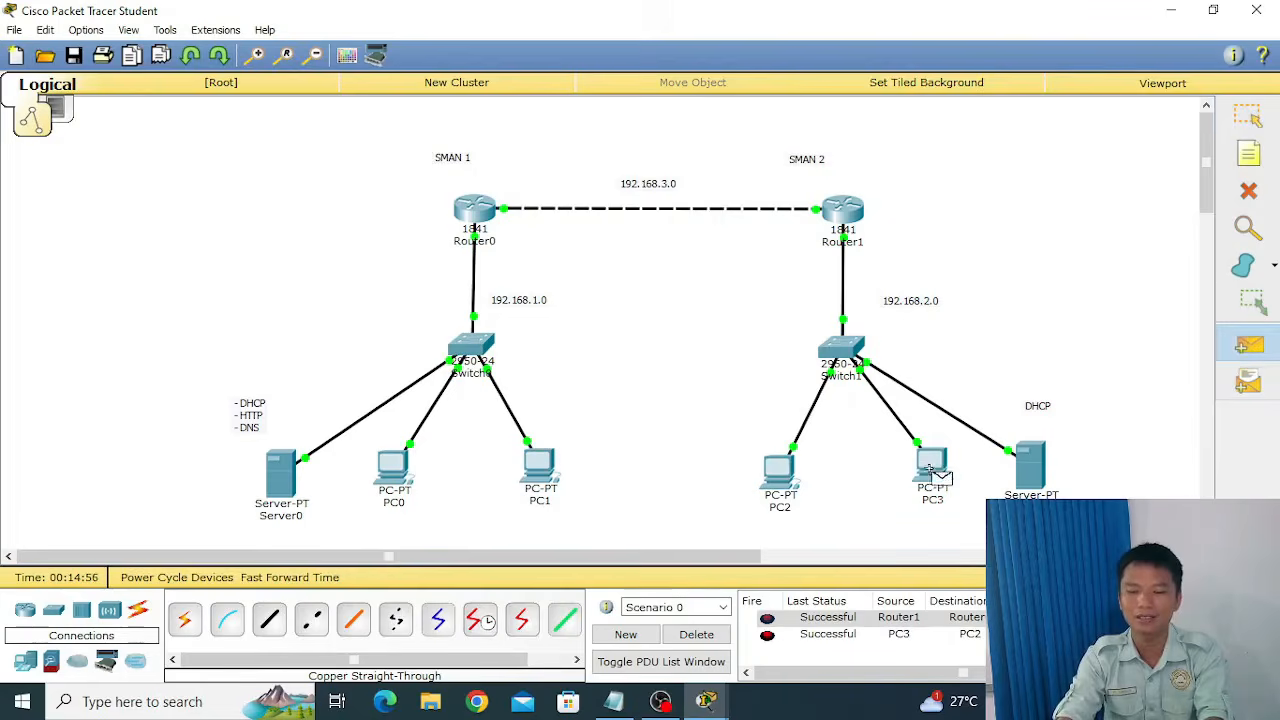
left_click(933, 468)
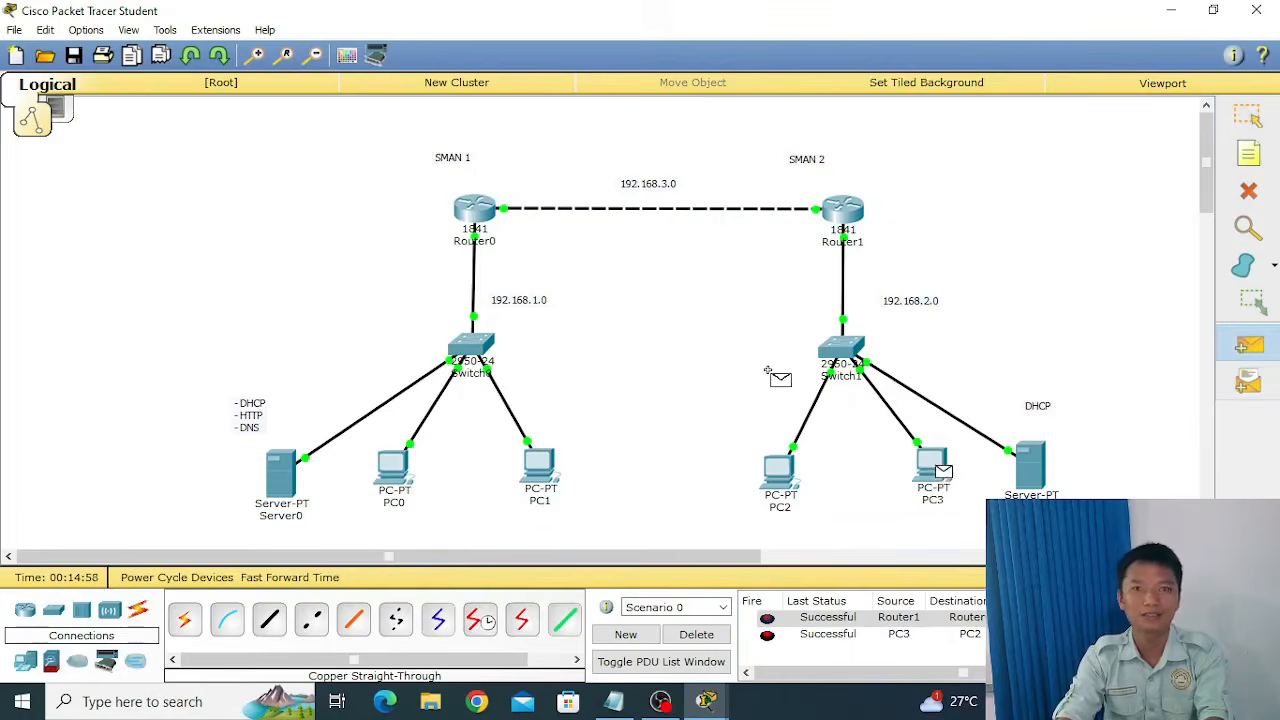
left_click(412, 468)
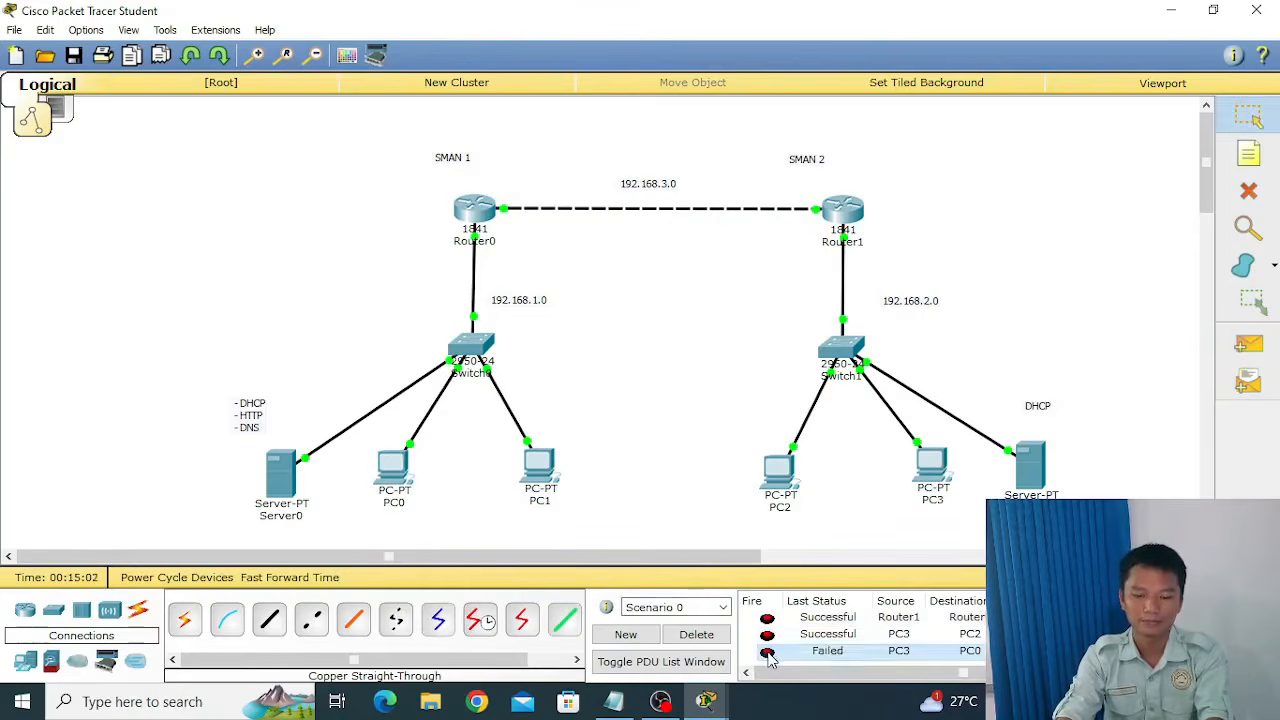
left_click(878, 648)
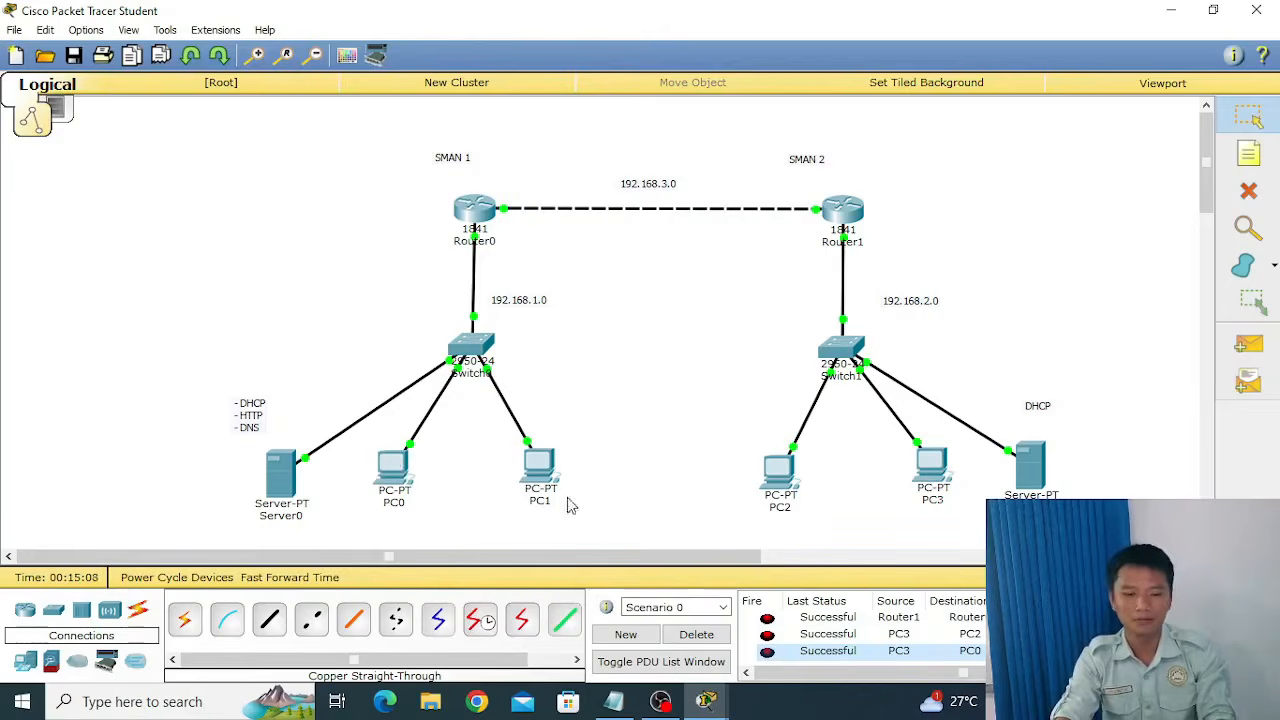
Try to load smancigo.com in PC0's web browser, and close the browser and the PC's window.
left_click(382, 474)
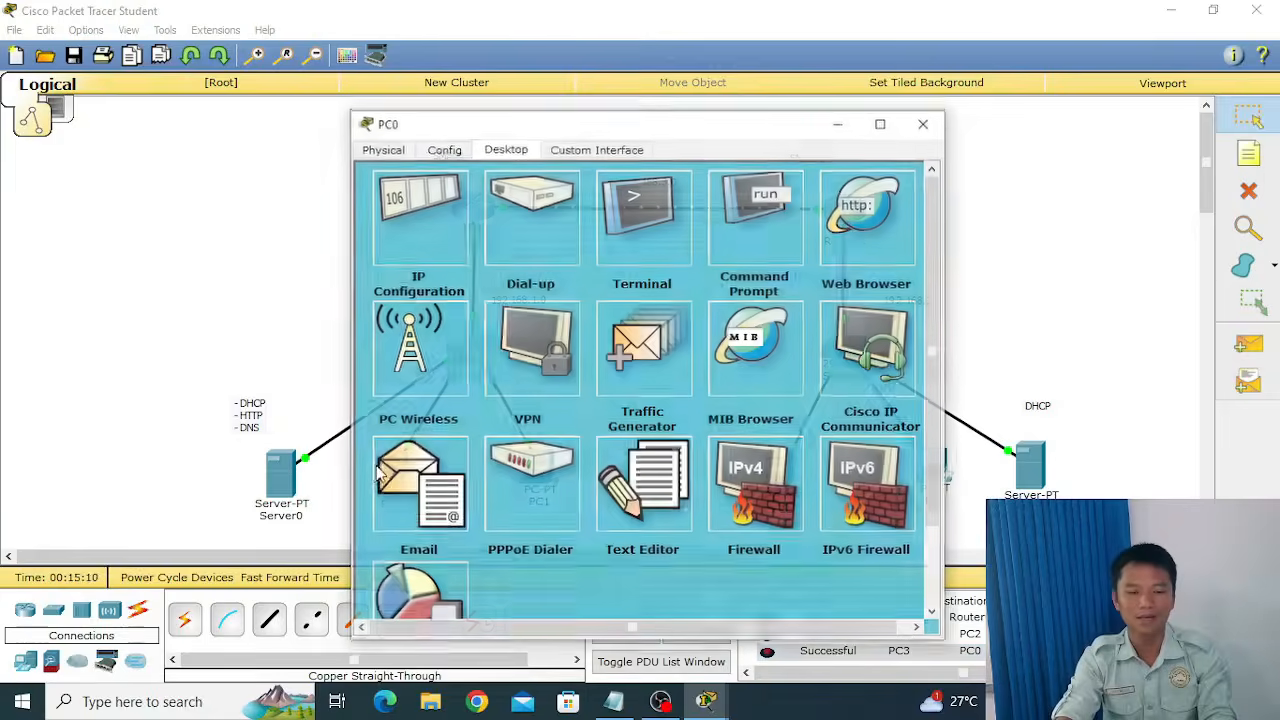
left_click(838, 222)
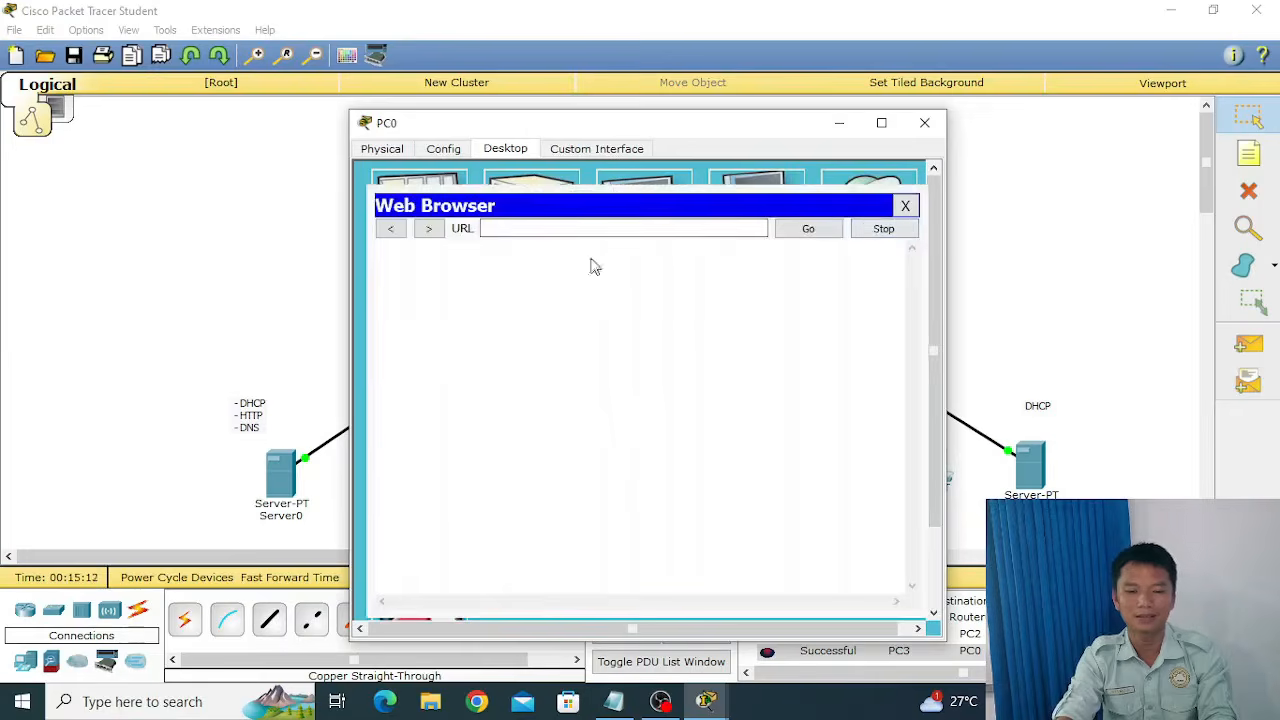
left_click(587, 228)
type("man")
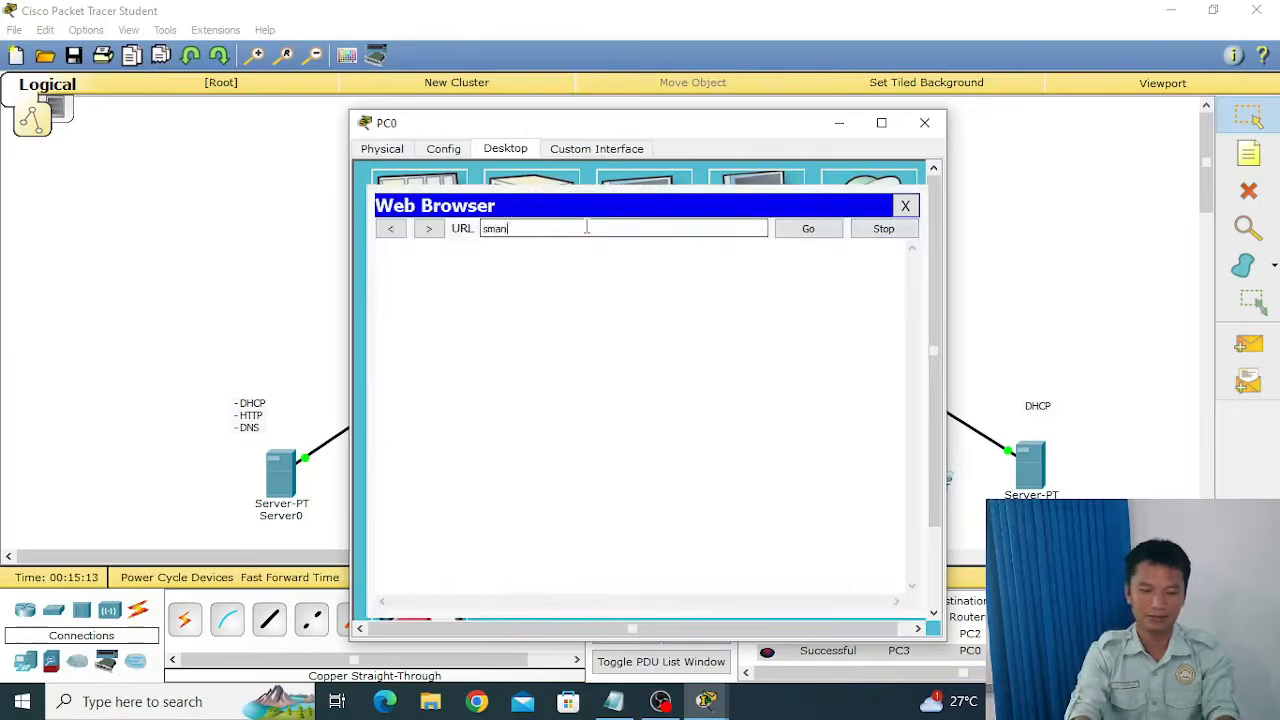
type("cigo.co")
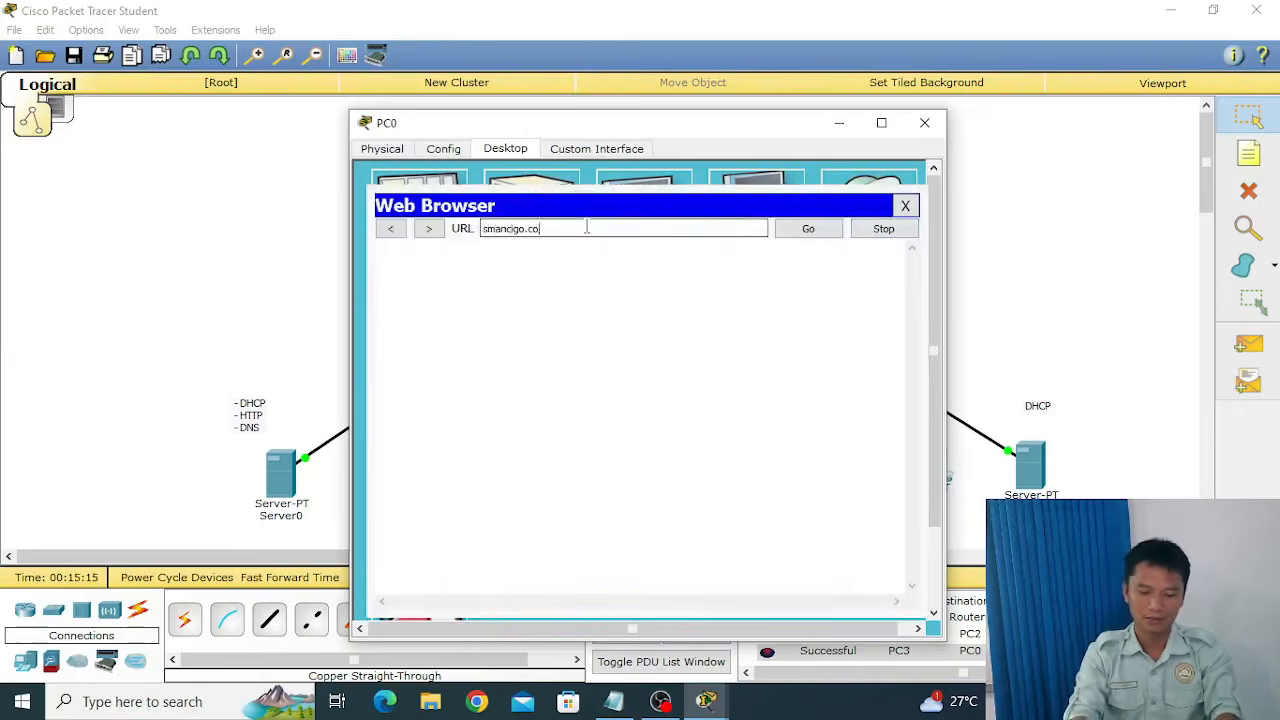
type("m")
left_click(810, 234)
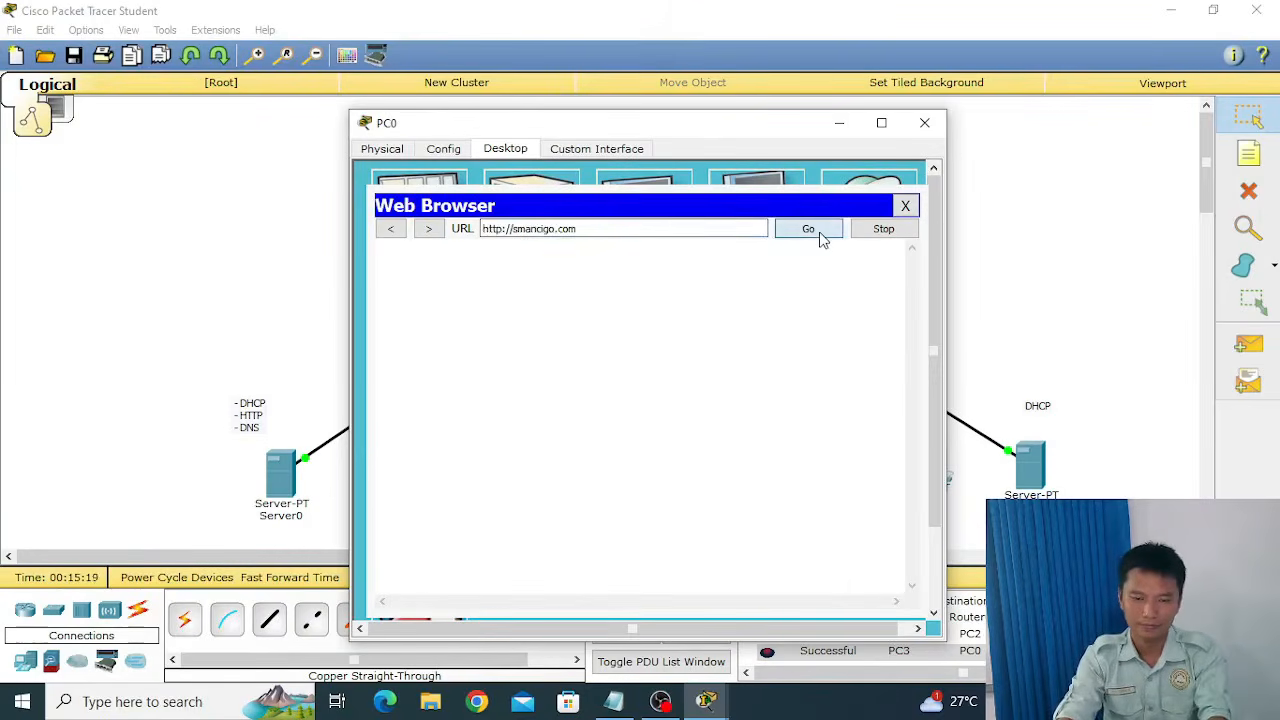
left_click_drag(786, 124, 757, 88)
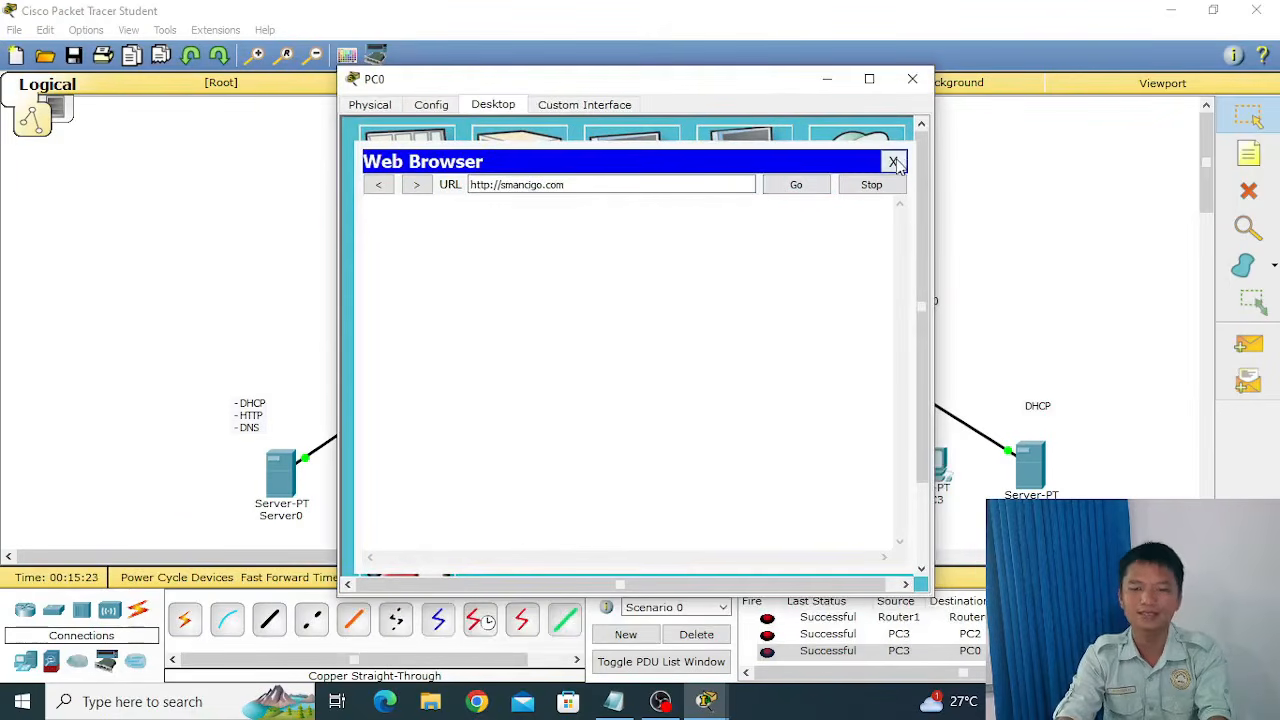
left_click(893, 162)
left_click(922, 82)
Turn on the DNS service on Server0 and close the server's window.
left_click(281, 472)
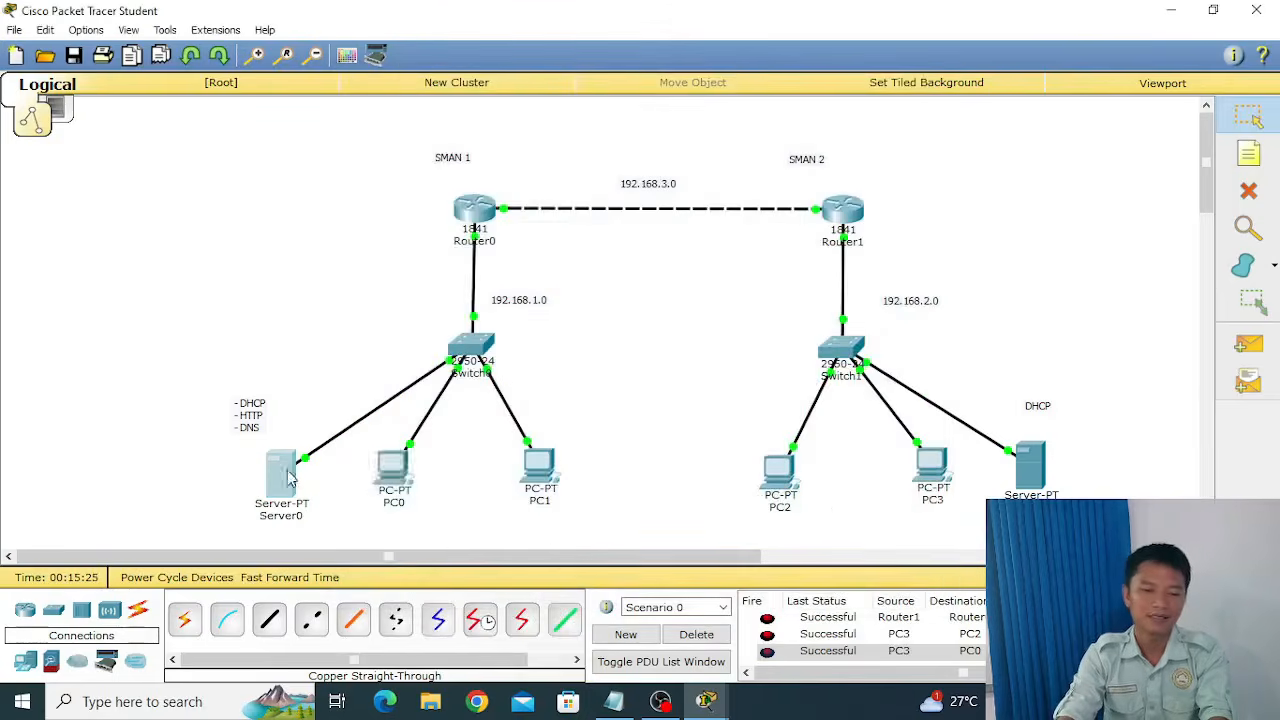
left_click(418, 270)
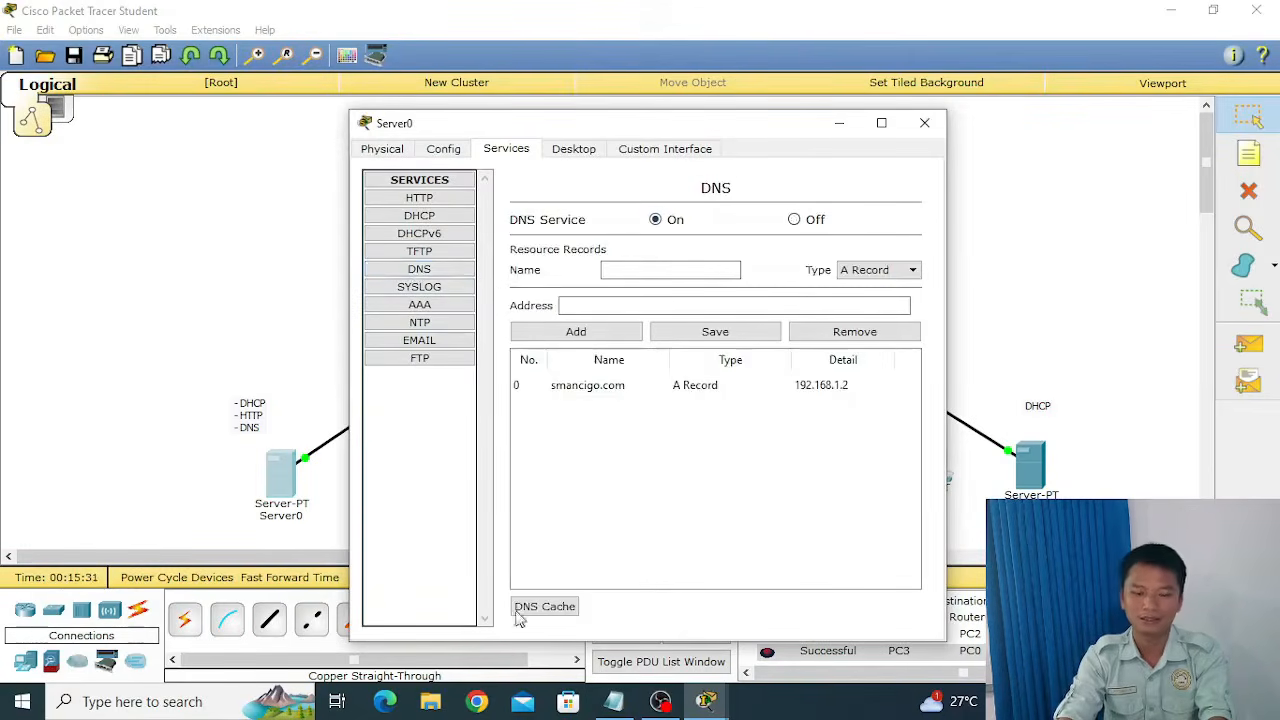
left_click(924, 124)
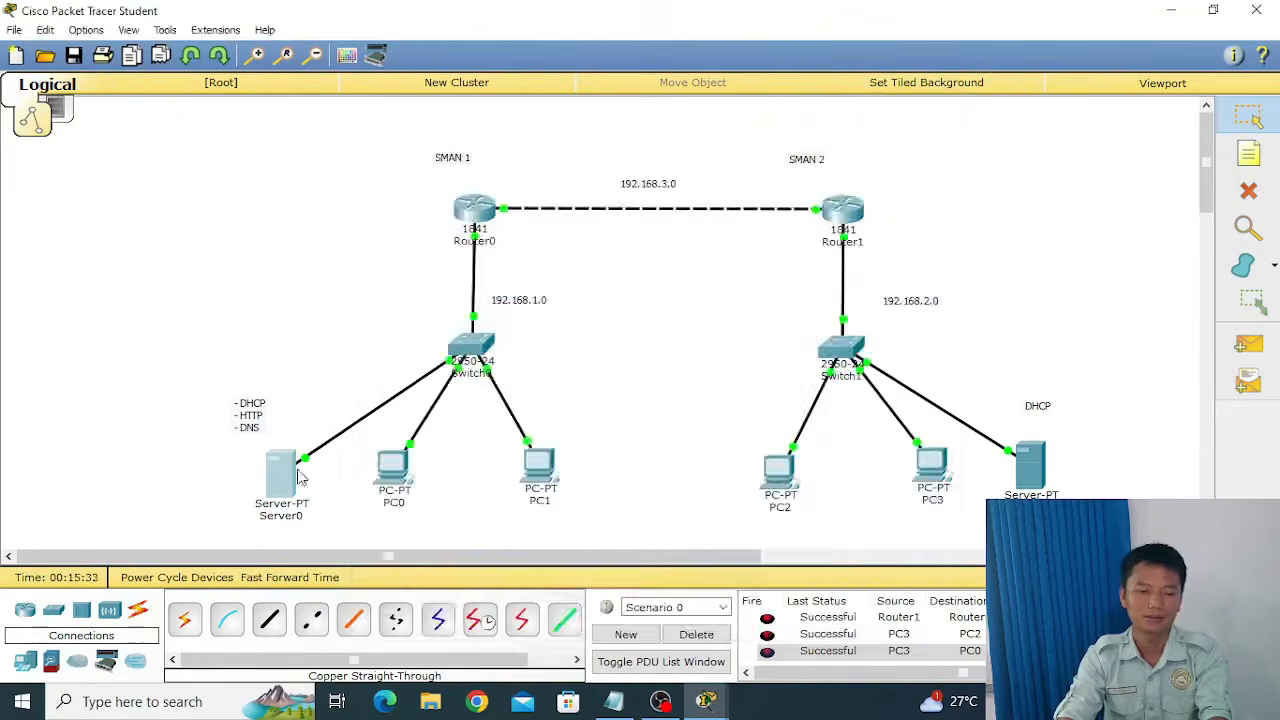
Load smancigo.com in PC0's web browser to test the DNS and HTTP services.
left_click(407, 481)
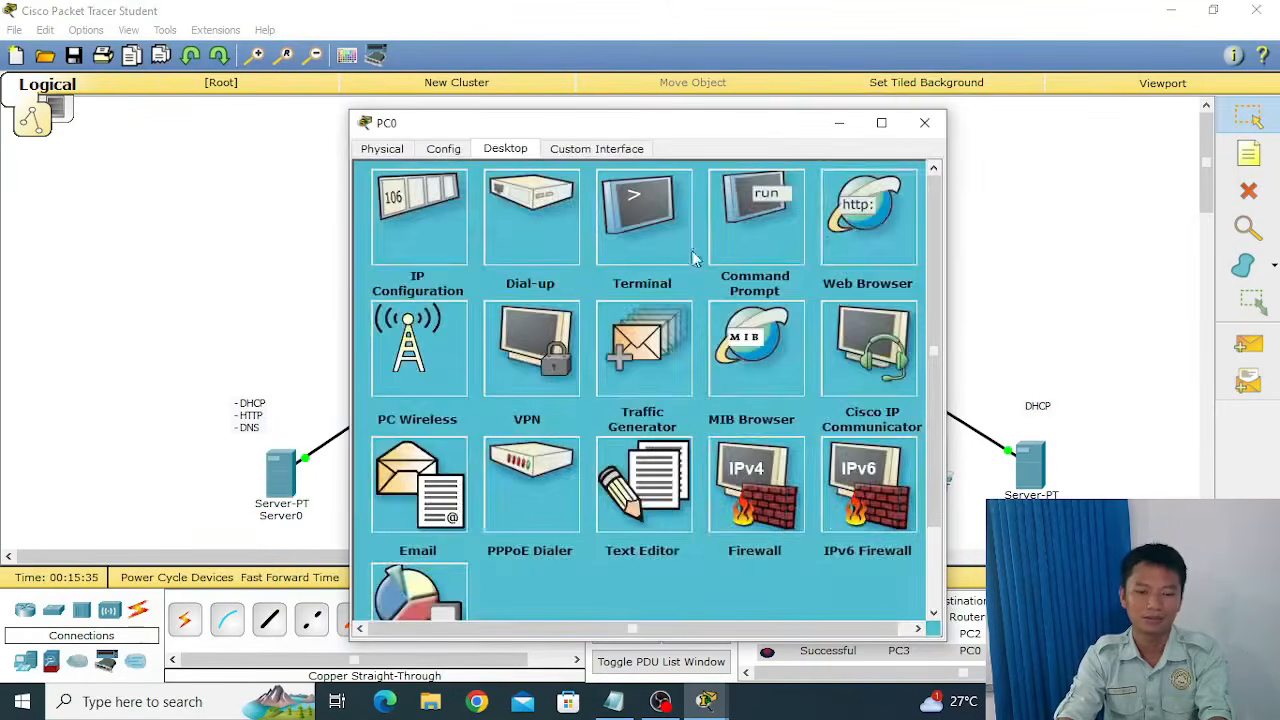
left_click(875, 218)
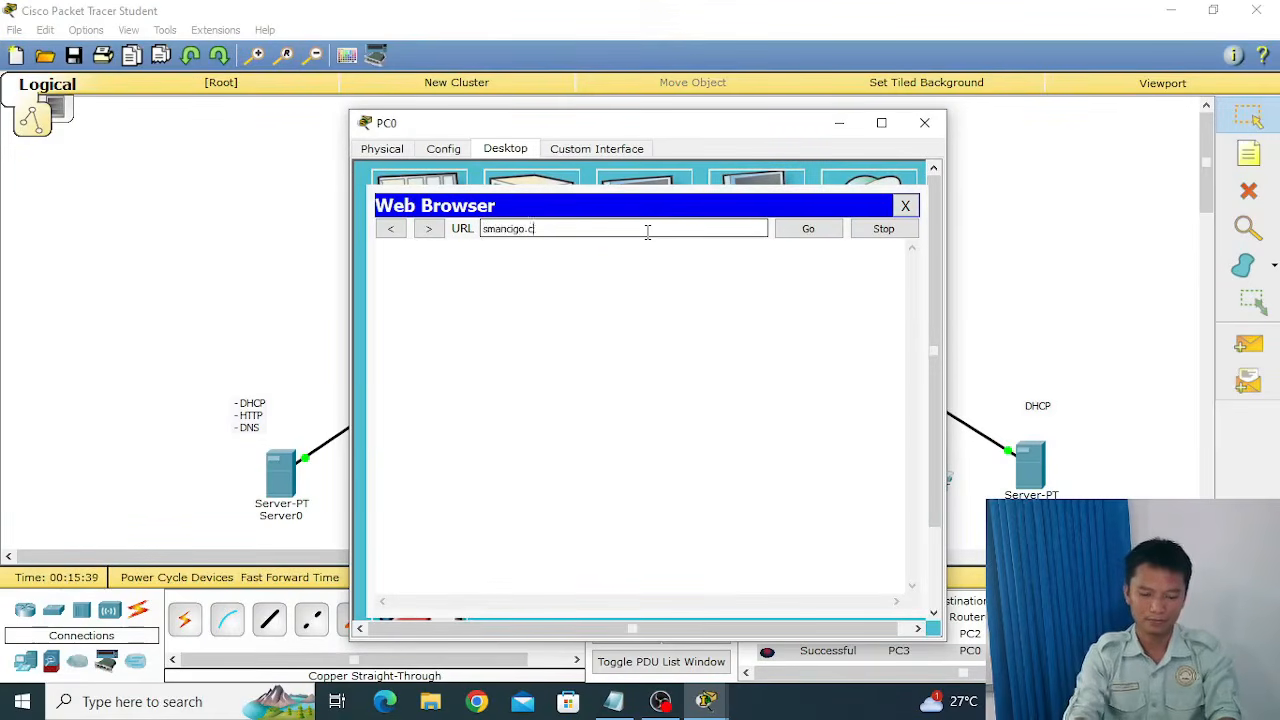
left_click(806, 231)
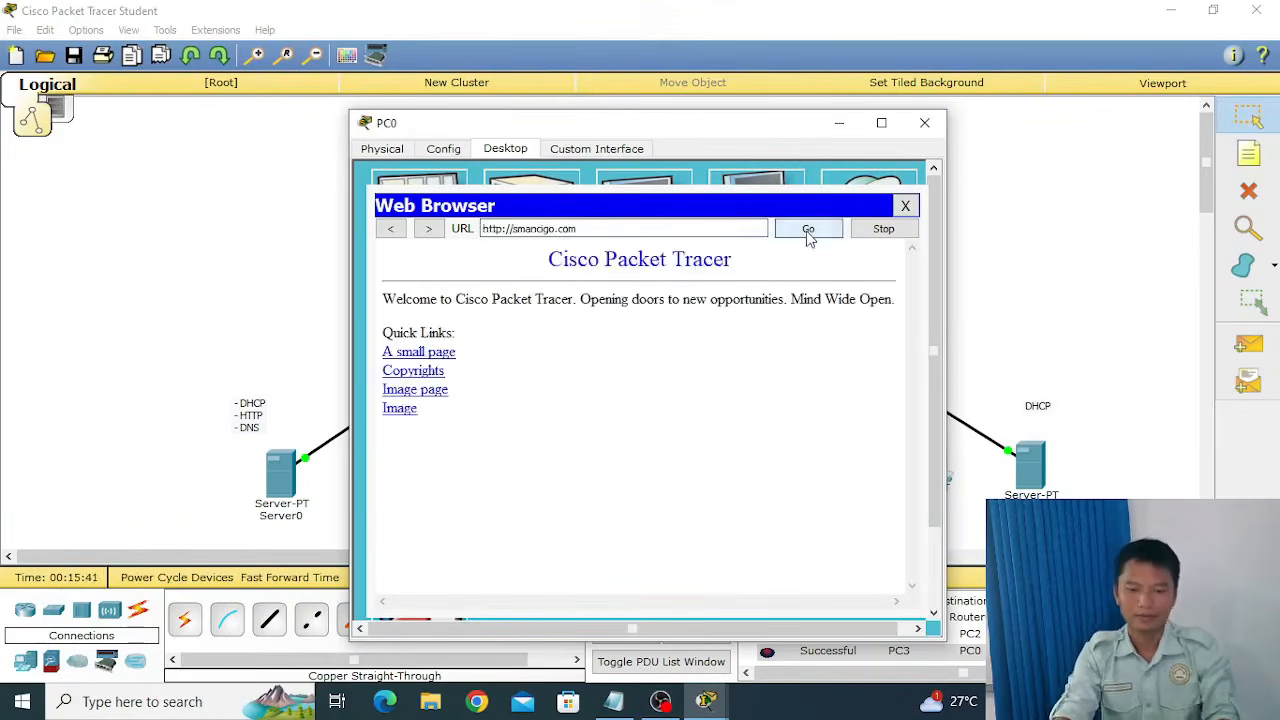
Open the "A small page" link on smancigo.com in PC0, view the page's full width, and close the browser and PC window.
left_click(436, 354)
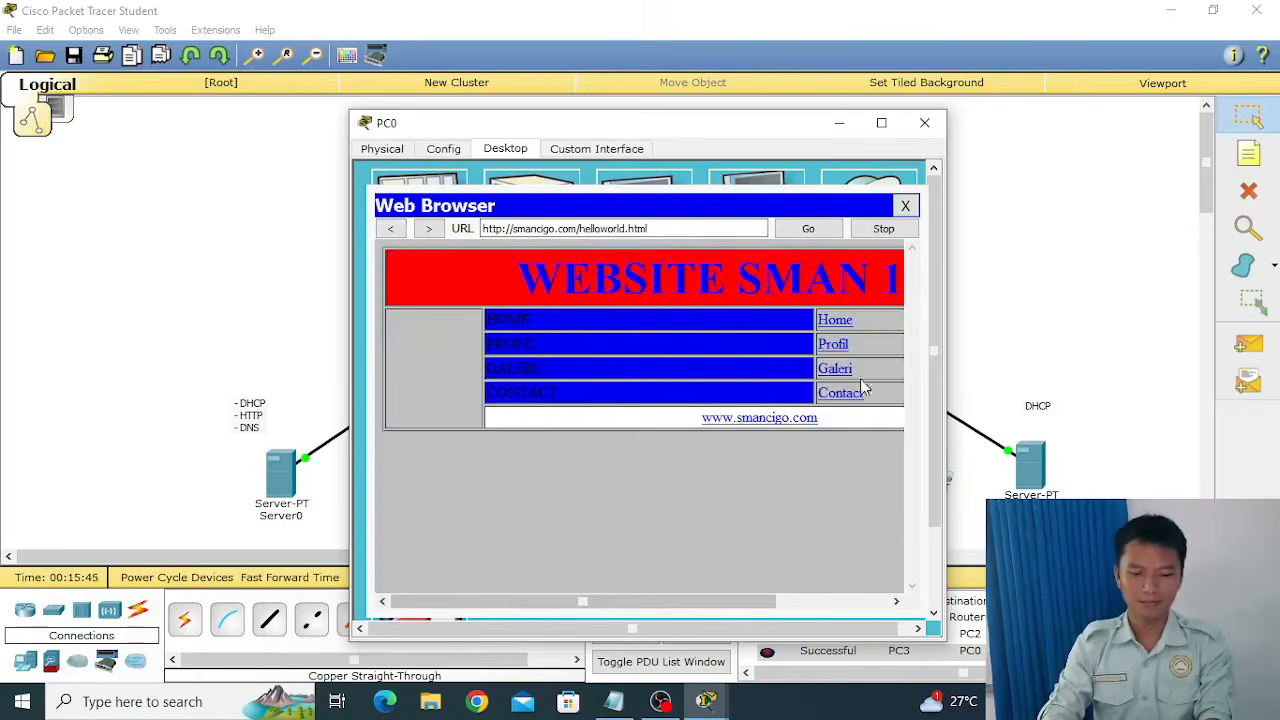
left_click_drag(672, 602, 709, 617)
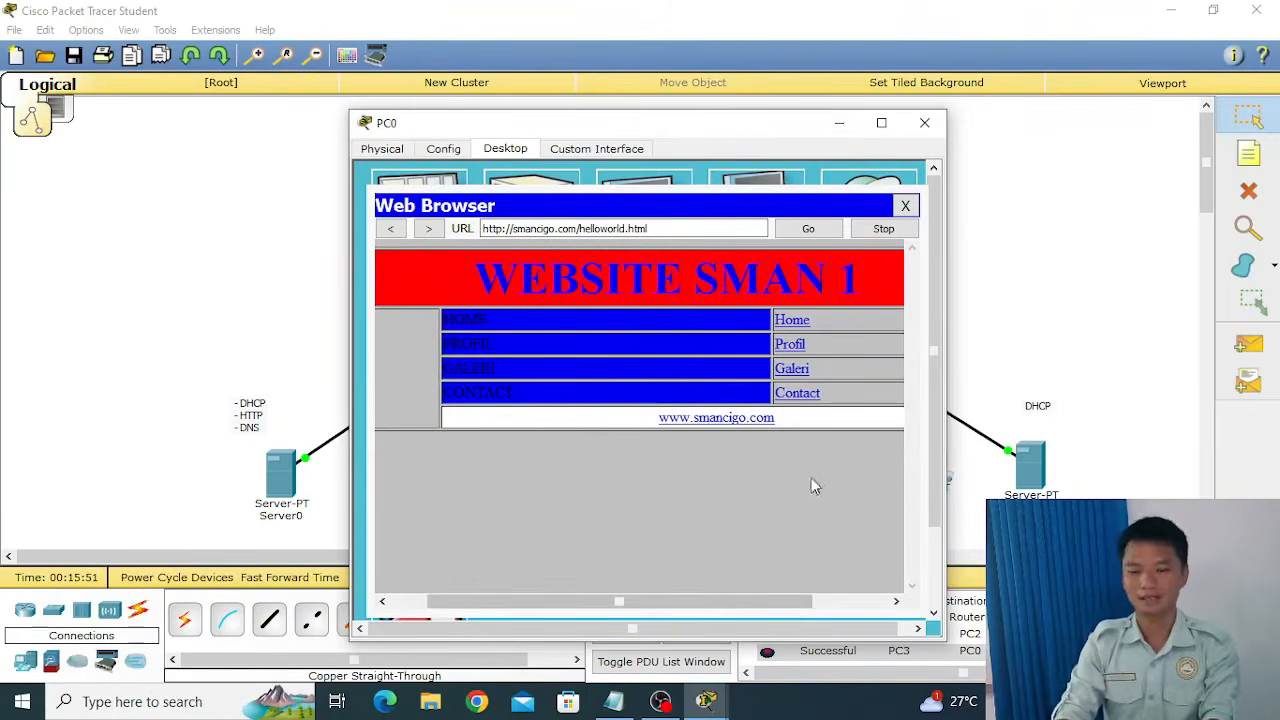
left_click(905, 205)
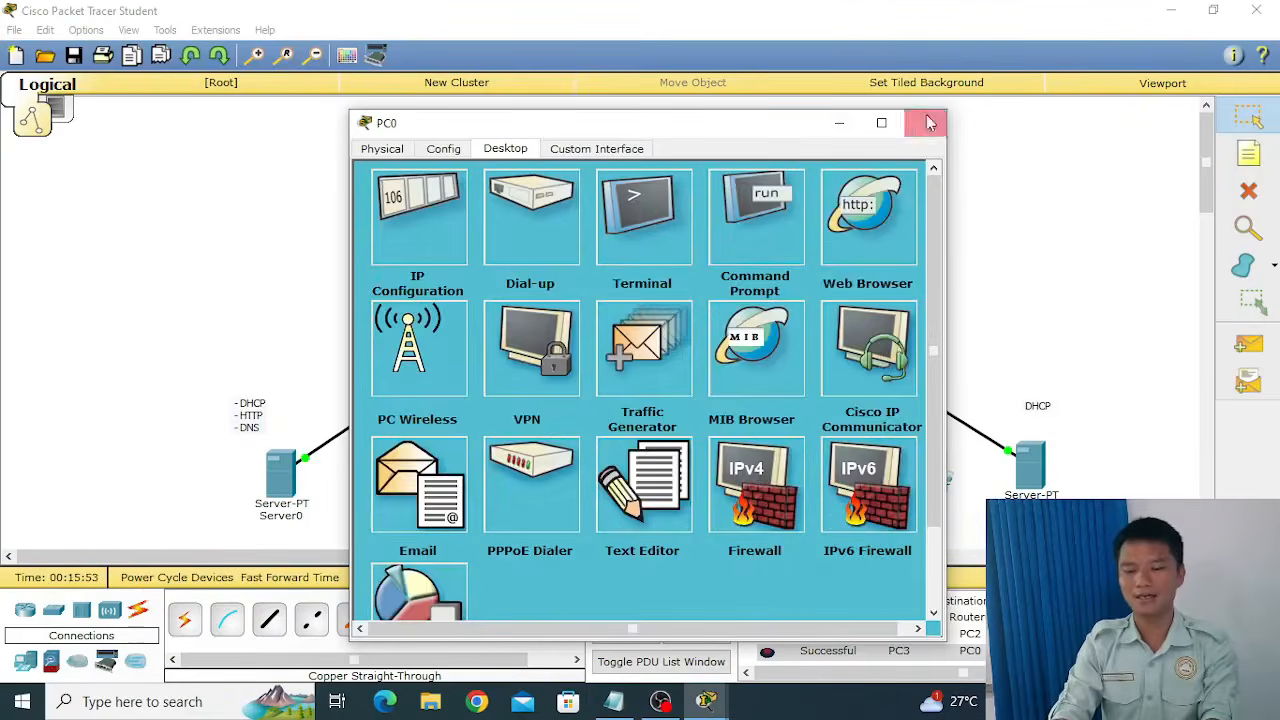
left_click(924, 122)
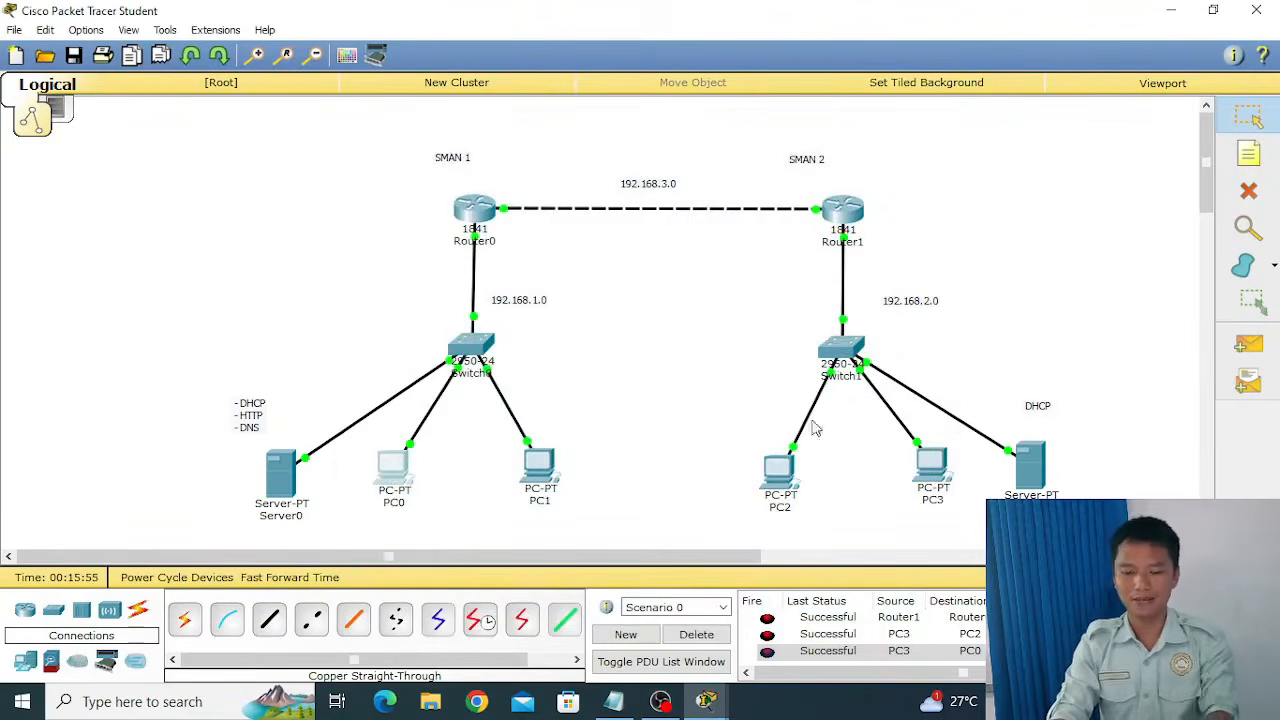
Load smancigo.com in the web browser of PC3 in SMAN 2 to test website access from the second site.
left_click(779, 470)
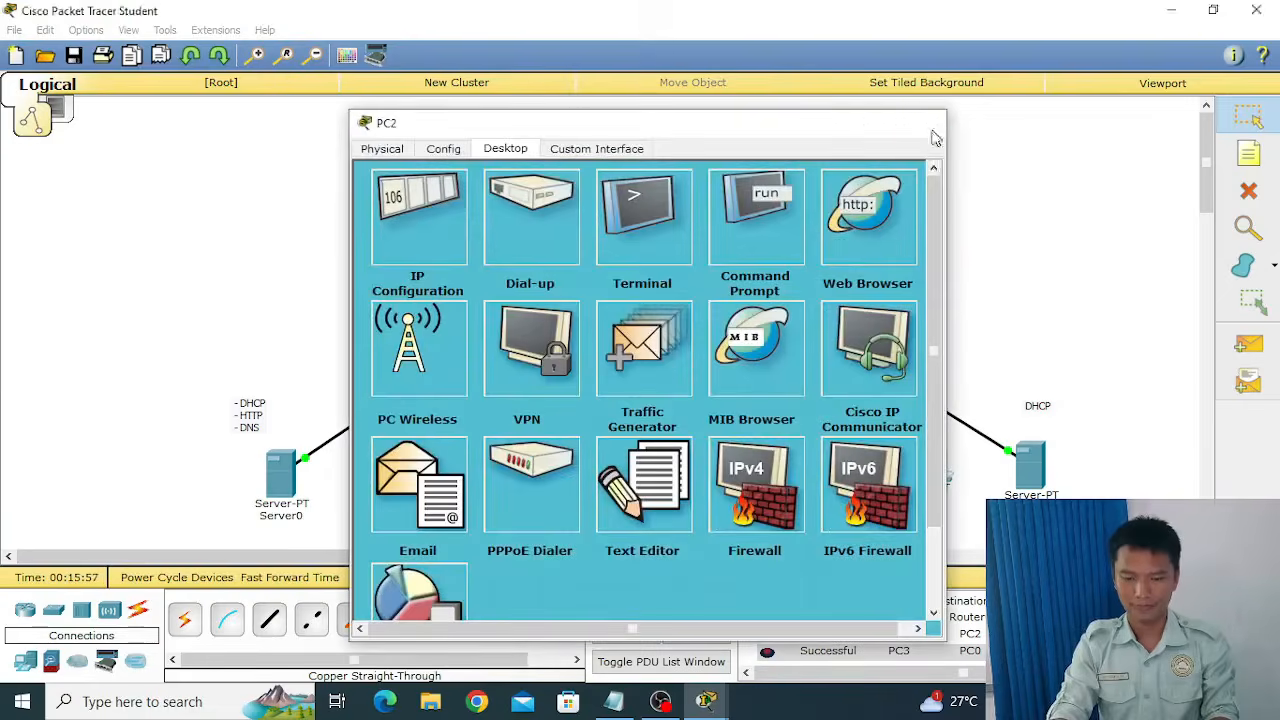
left_click(924, 122)
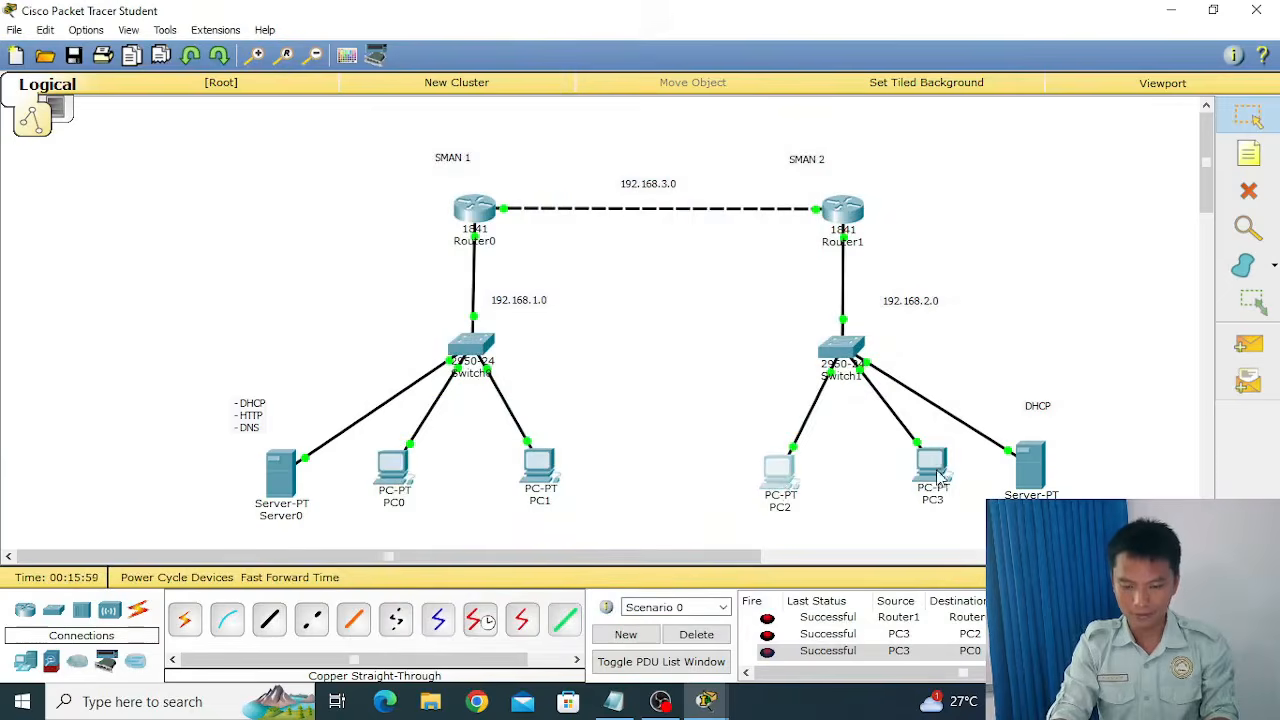
left_click(938, 476)
left_click(872, 205)
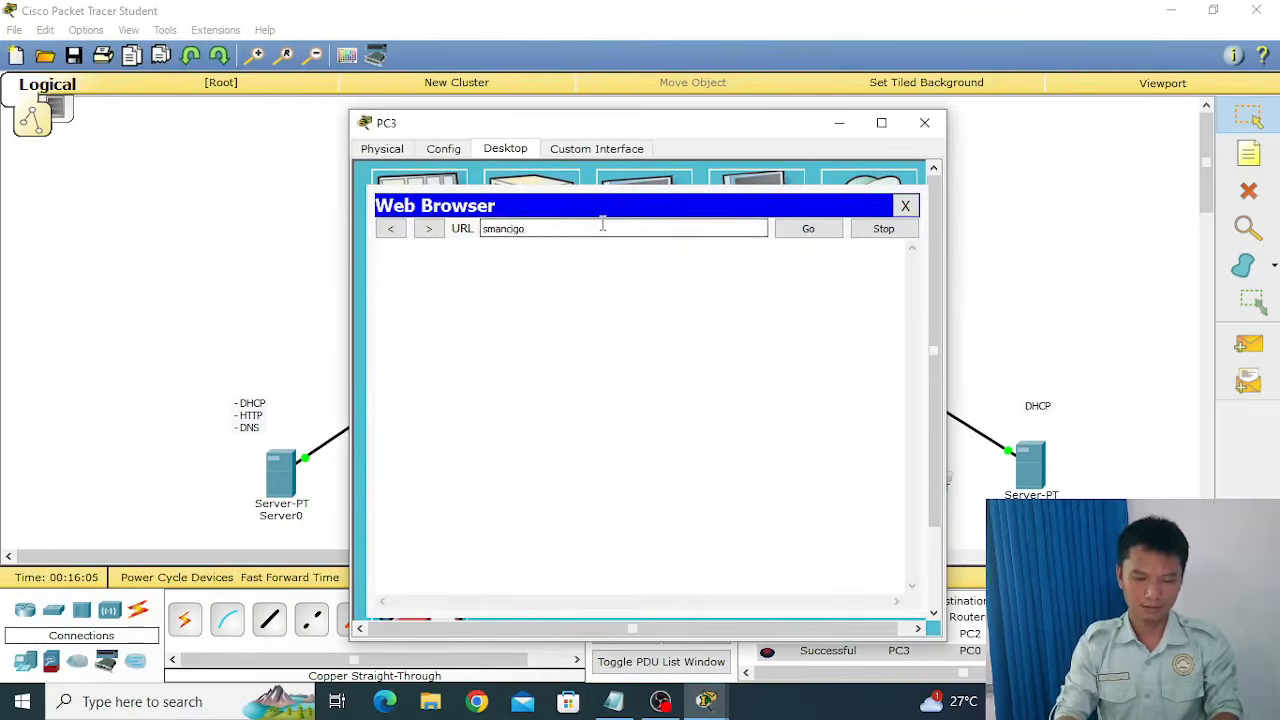
left_click(604, 222)
type("smancigo.com")
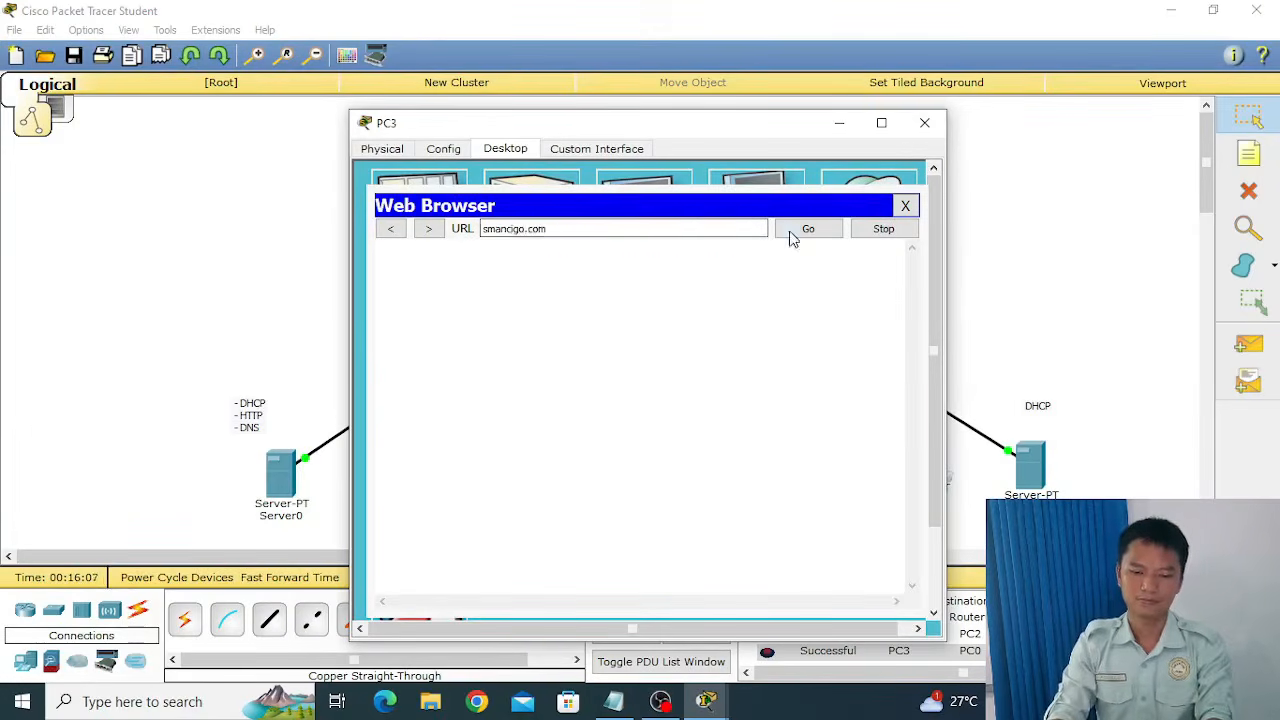
left_click(792, 232)
View the "A small page" link's page in PC3's browser, and close the browser and PC3's window.
left_click(420, 352)
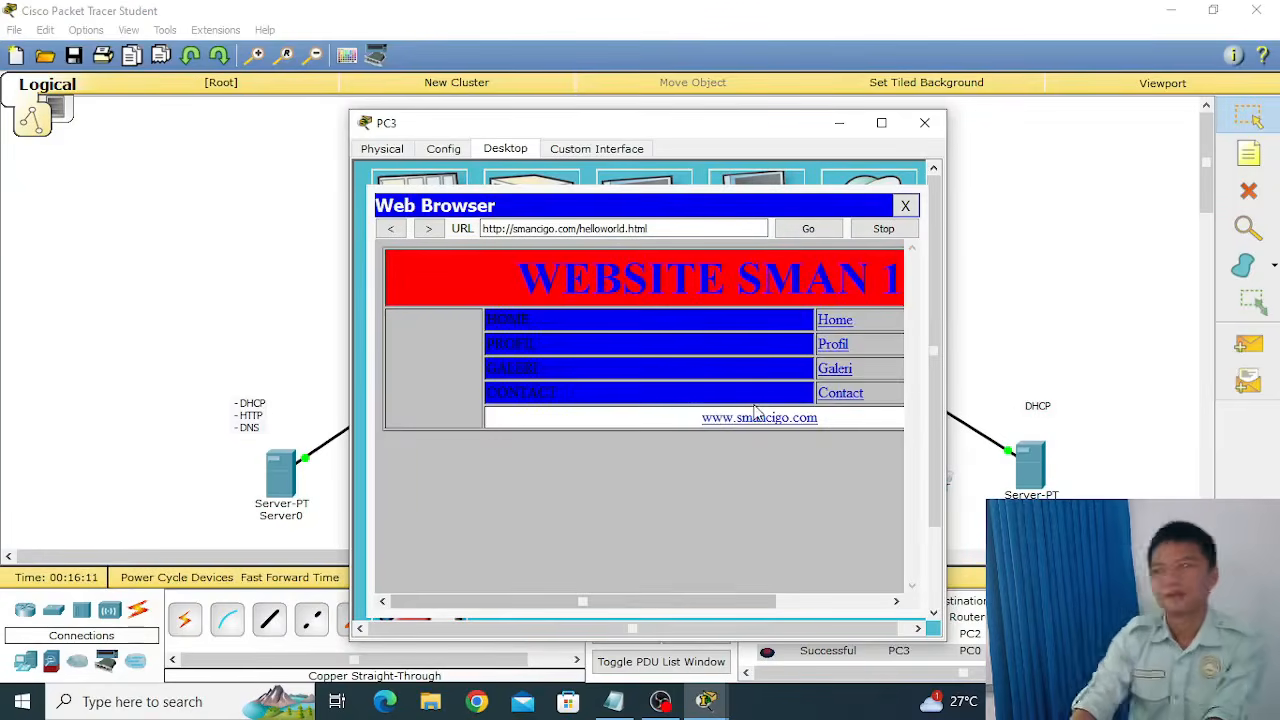
left_click_drag(651, 600, 712, 625)
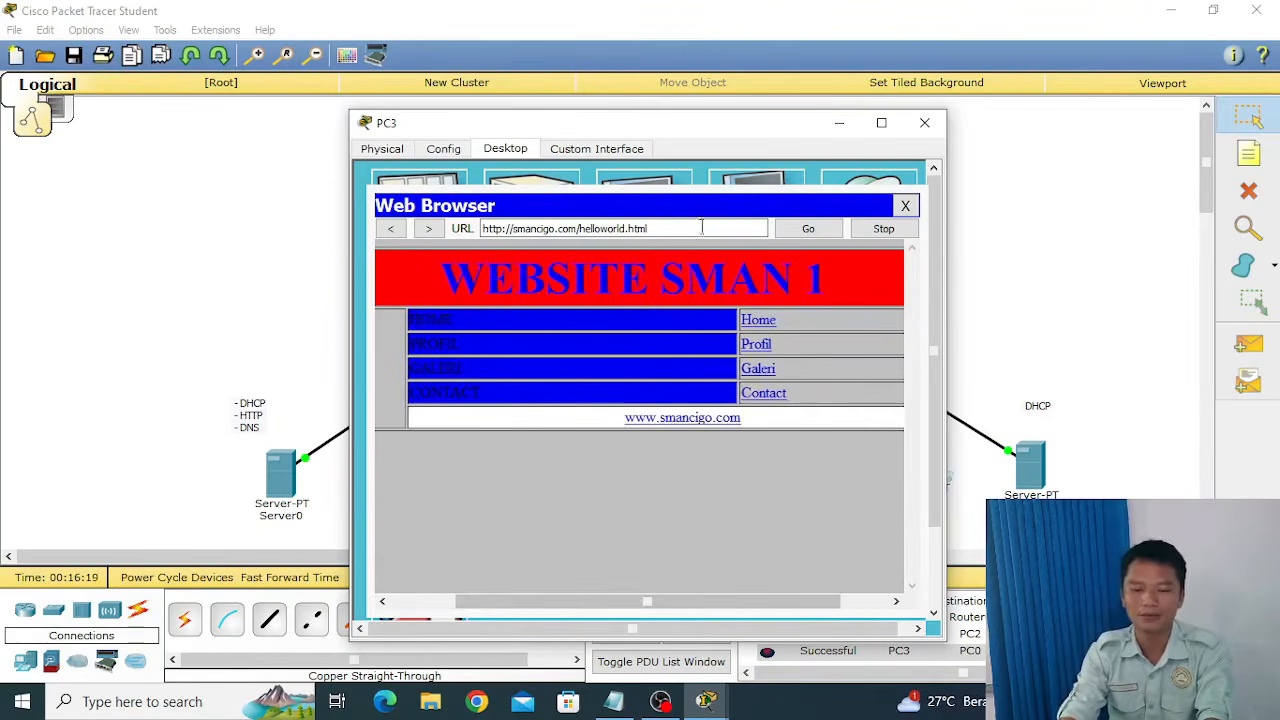
left_click_drag(663, 135, 624, 128)
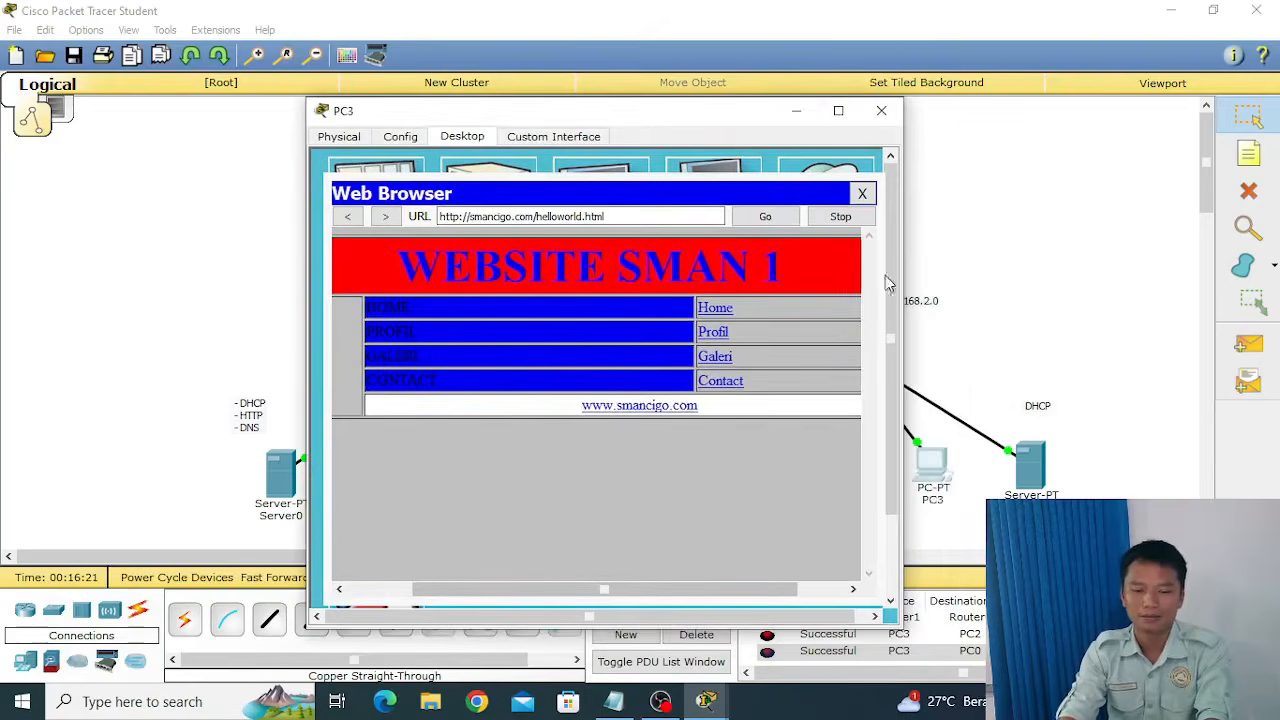
left_click(862, 195)
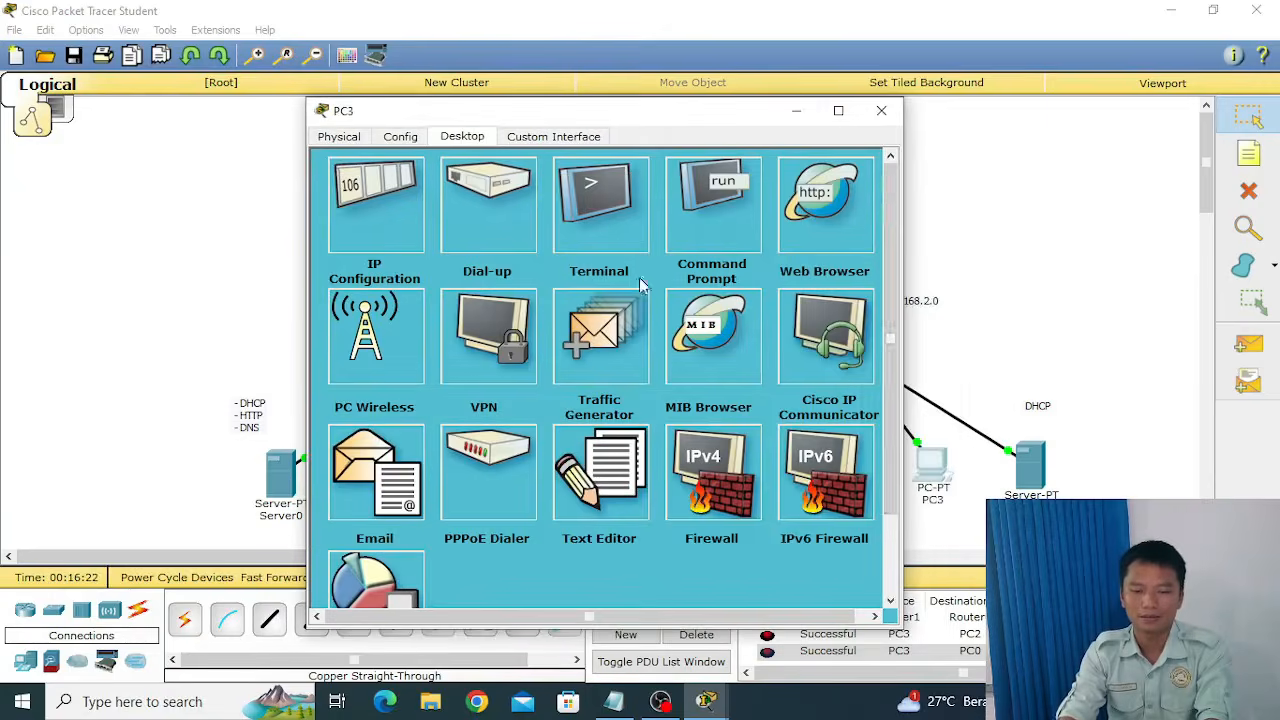
left_click(881, 110)
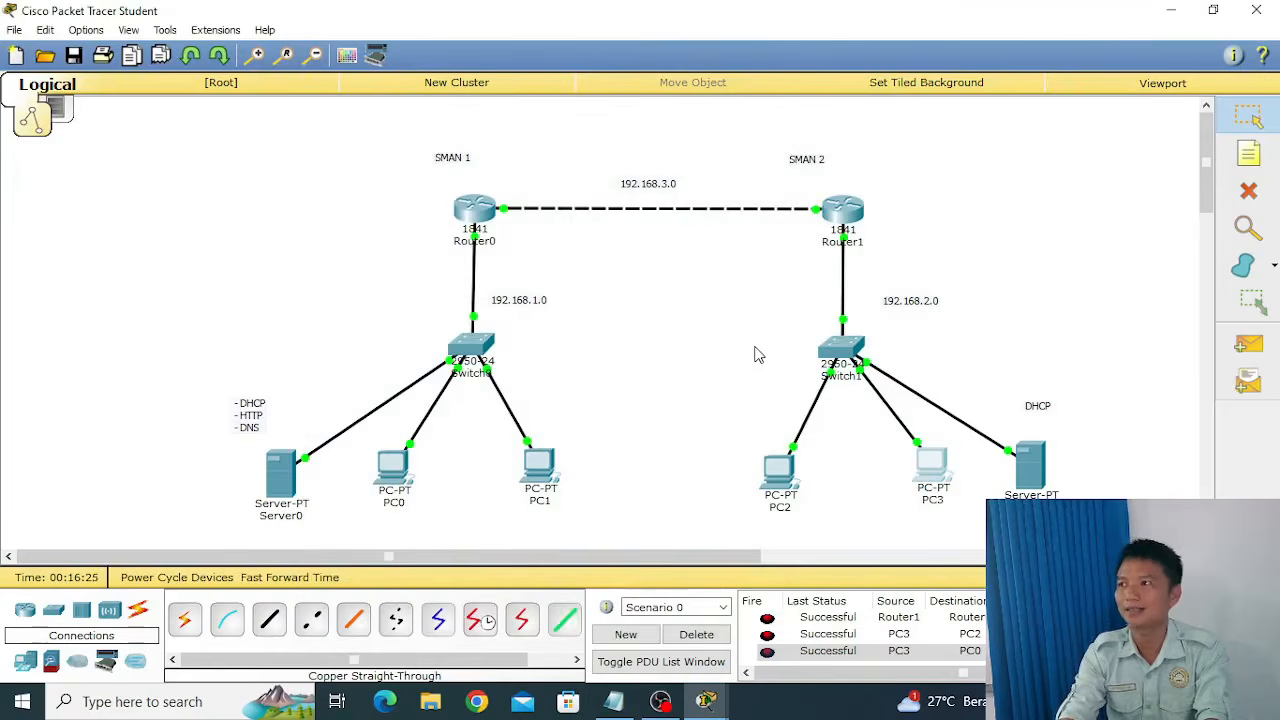